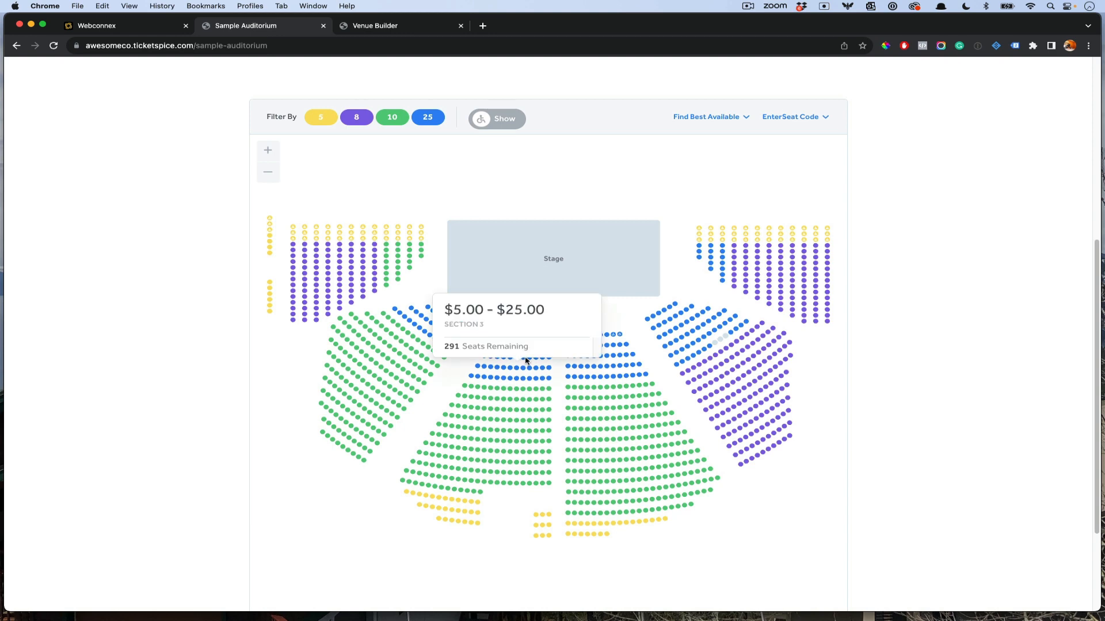
Step: Zoom into Section 3, pan to the stage and reset the full auditorium map before moving to the Venue Builder
click(517, 381)
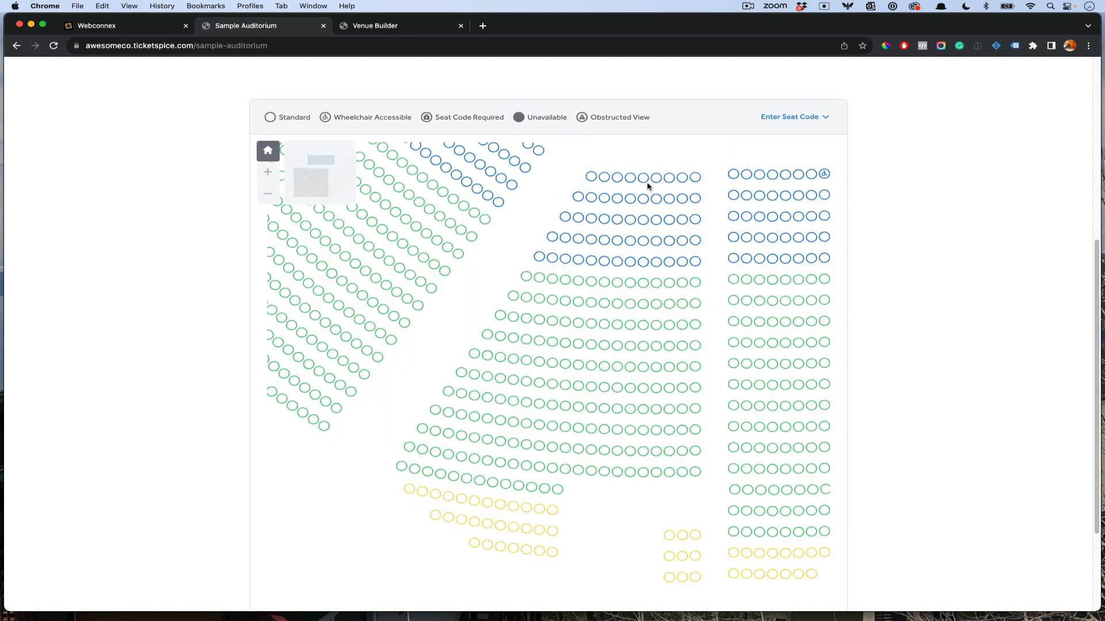
drag(527, 235, 557, 362)
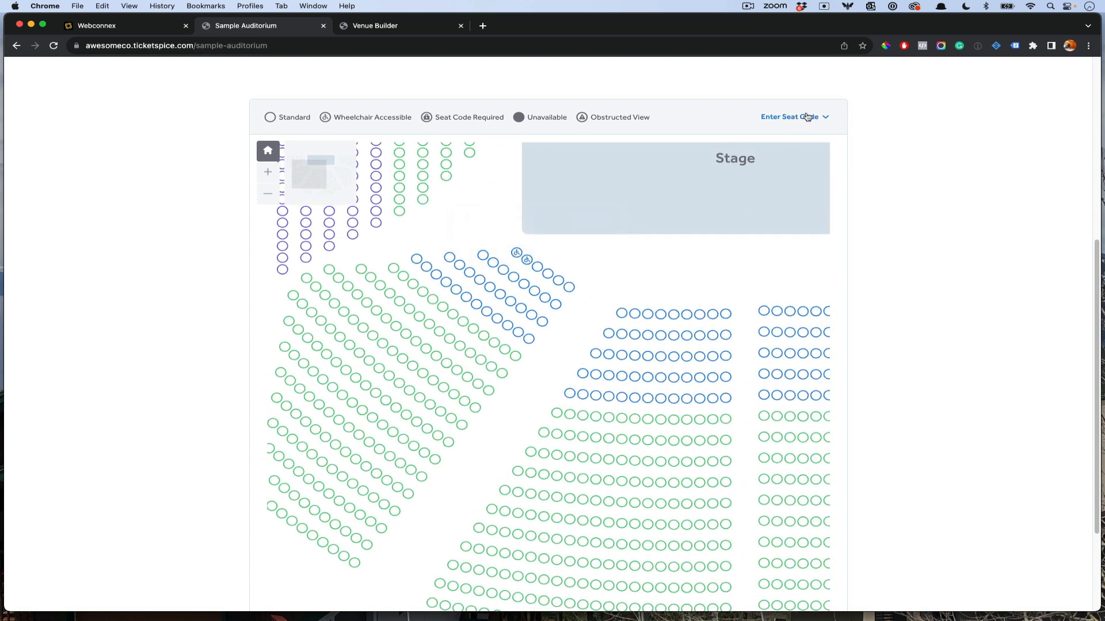
scroll(664, 279, down, 3)
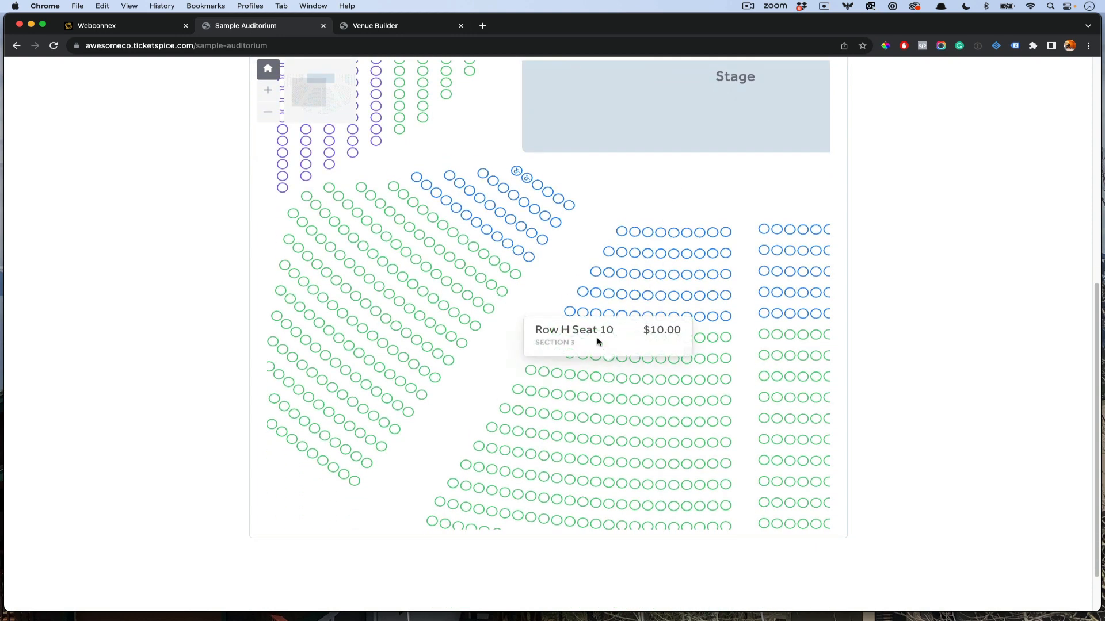
click(267, 70)
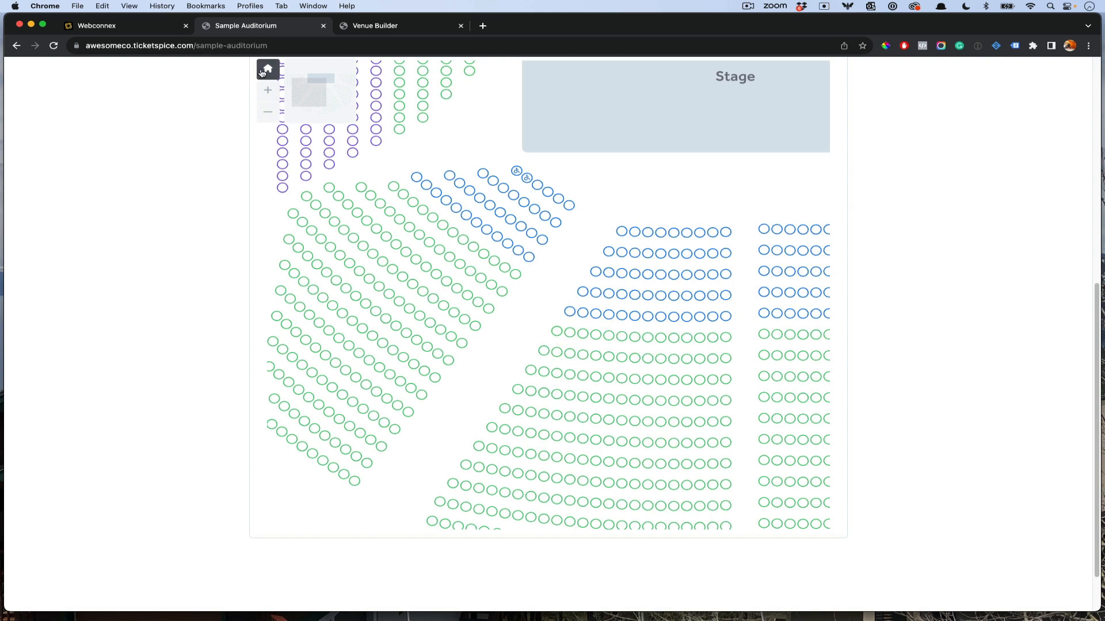
click(377, 26)
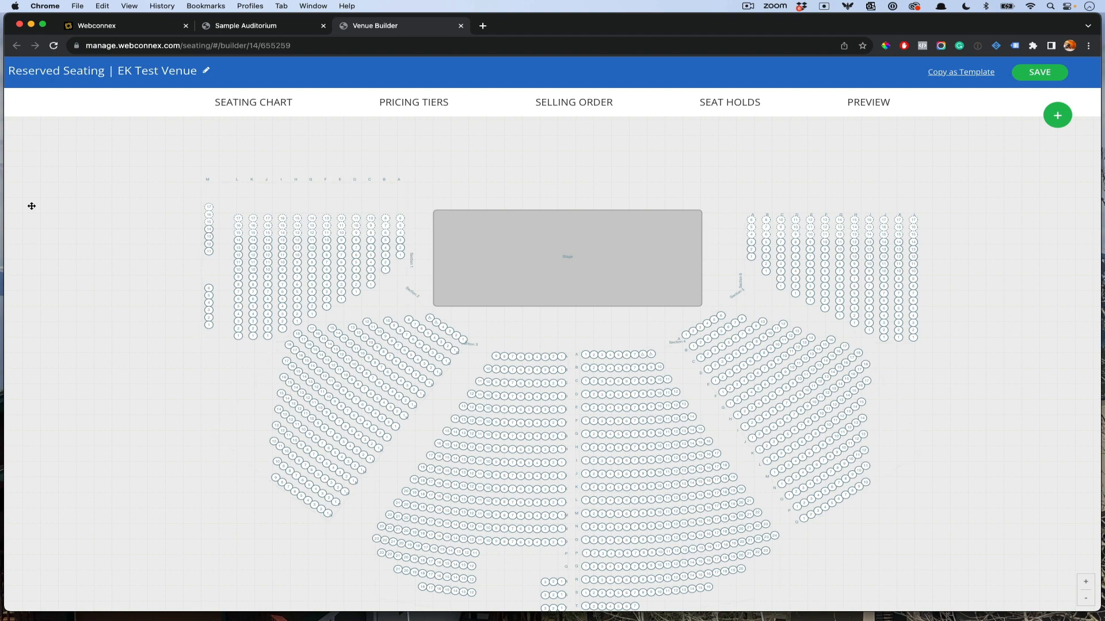
Step: Bring the CONCERT SEATING STARTING[35].pdf floor plan over the Venue Builder chart
drag(0, 111, 814, 110)
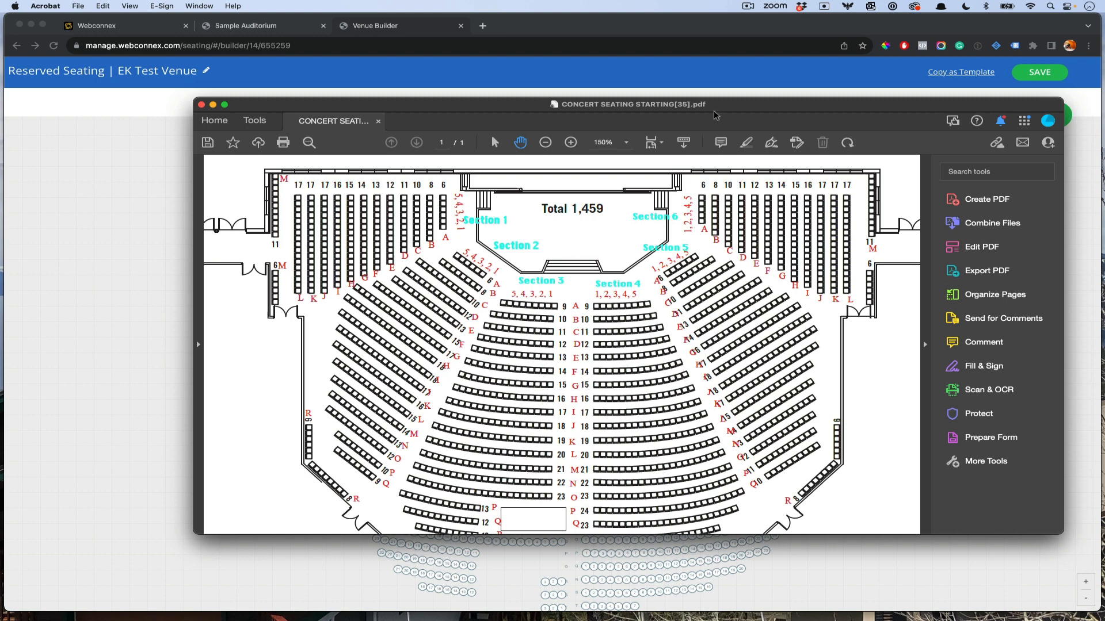
Step: Slide the concert seating PDF off the left edge to uncover the Webconnex pages
drag(716, 111, 0, 138)
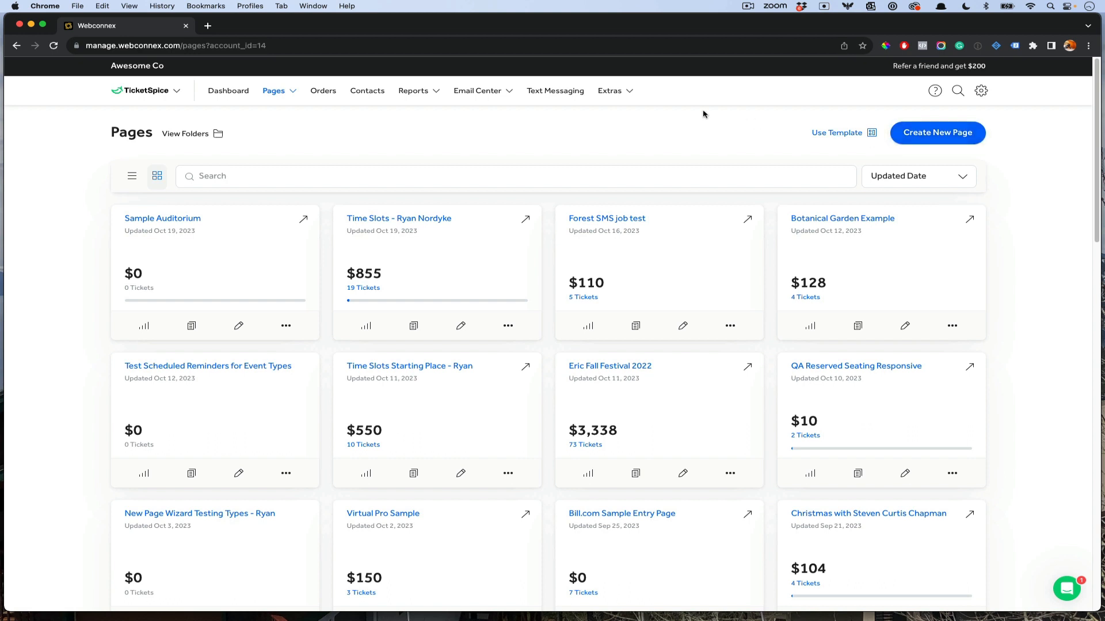
Step: Start a new page and filter templates to Reserved Seating, showing Church Conference and Generic Reserved Seating
click(608, 91)
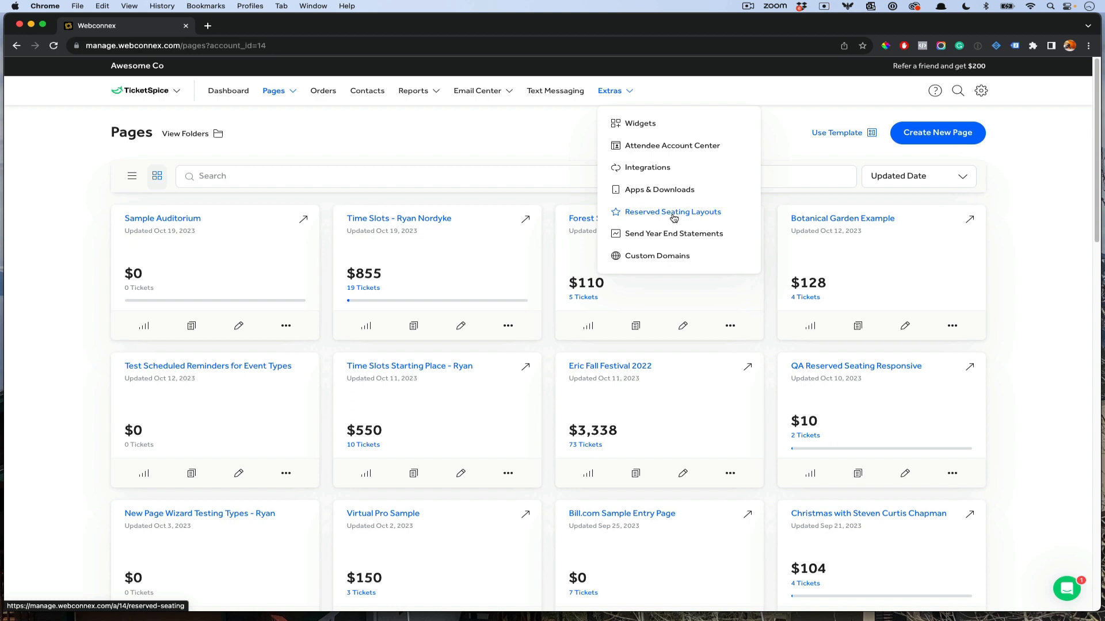
click(915, 143)
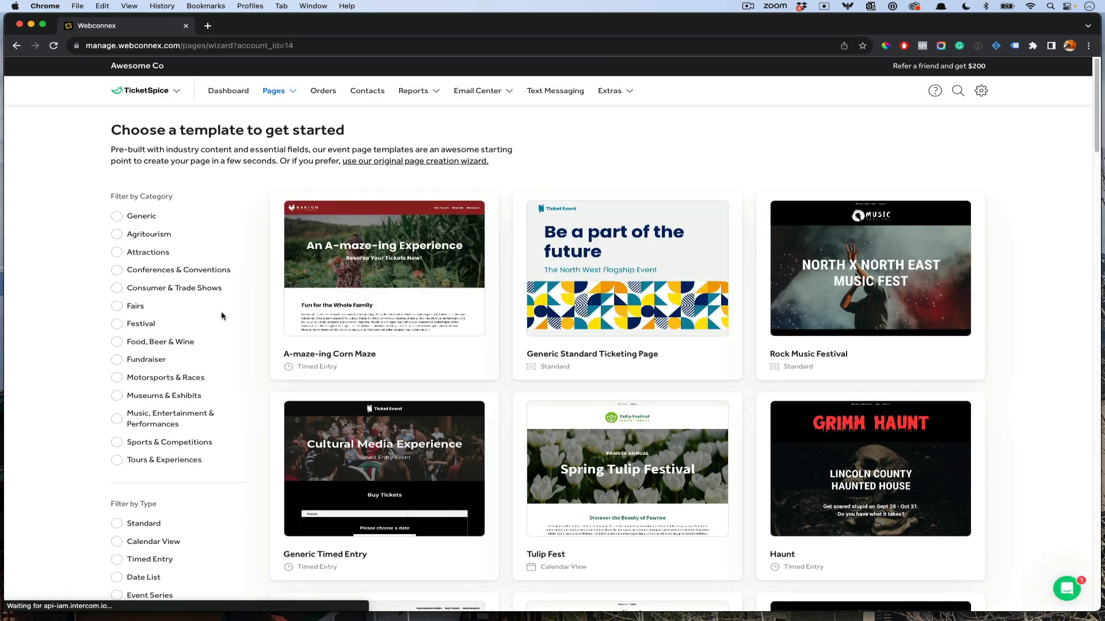
scroll(222, 316, down, 3)
scroll(217, 337, down, 1)
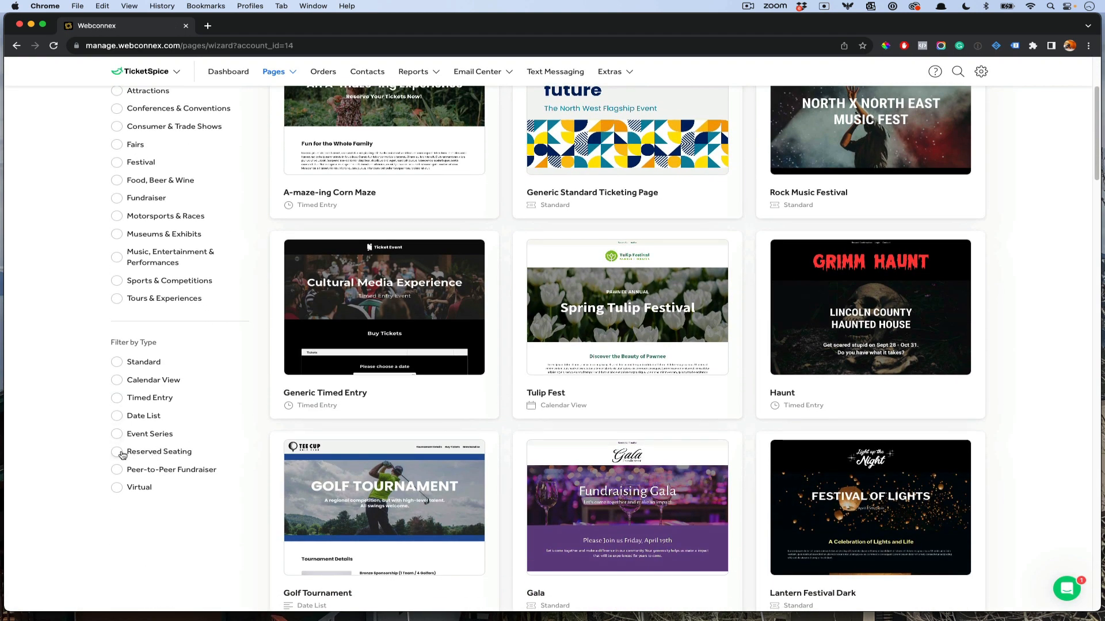
click(120, 453)
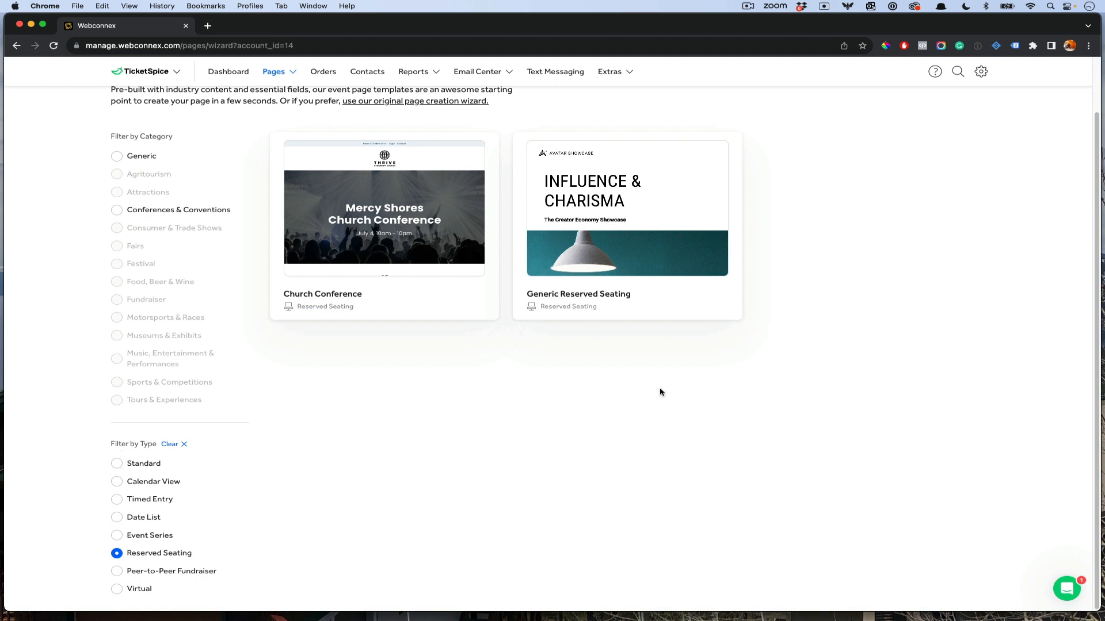
mouse_move(333, 249)
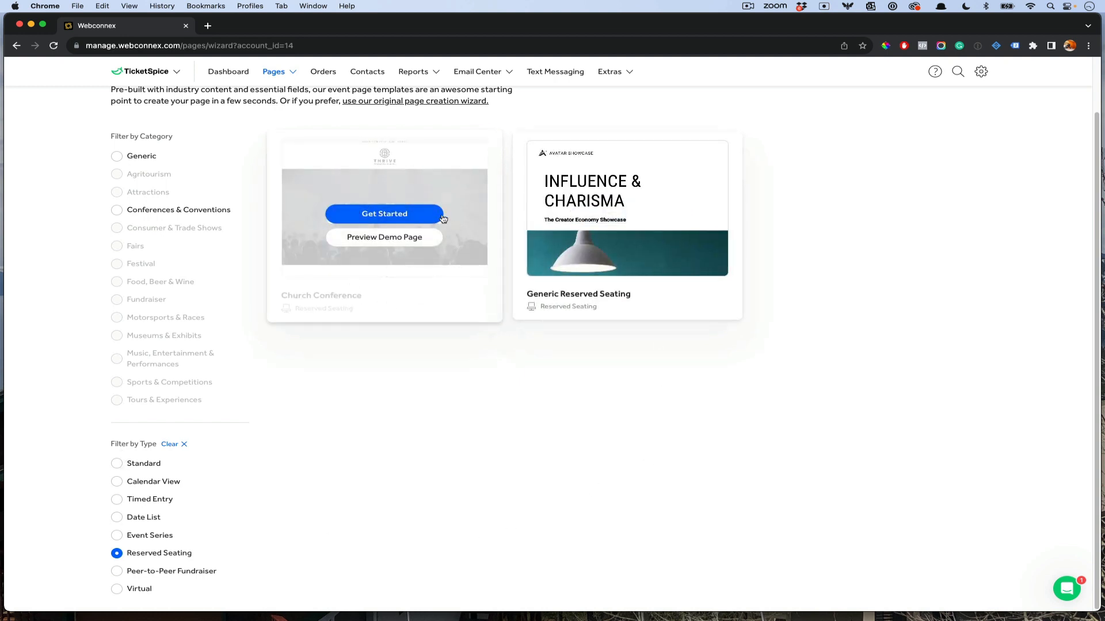
Step: Create 'My Awesome Concert' from Church Conference for 10/27/2023, 501–1,000 attendees, no purchase protection
click(380, 214)
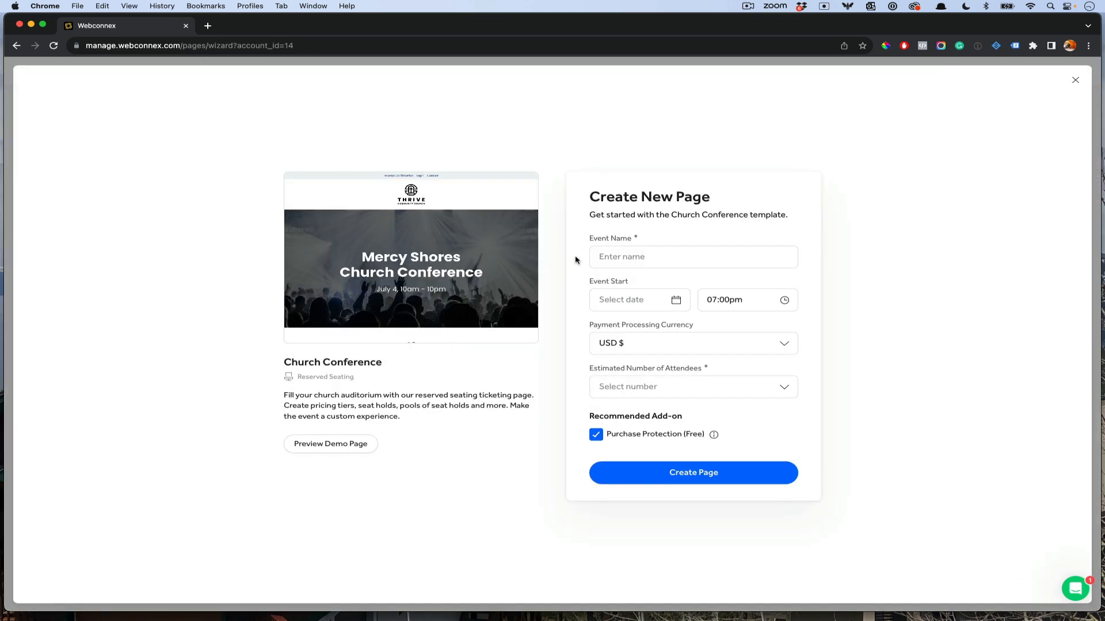
click(620, 256)
text(My Awesome)
text(Concert)
click(639, 300)
click(715, 447)
click(696, 388)
click(596, 434)
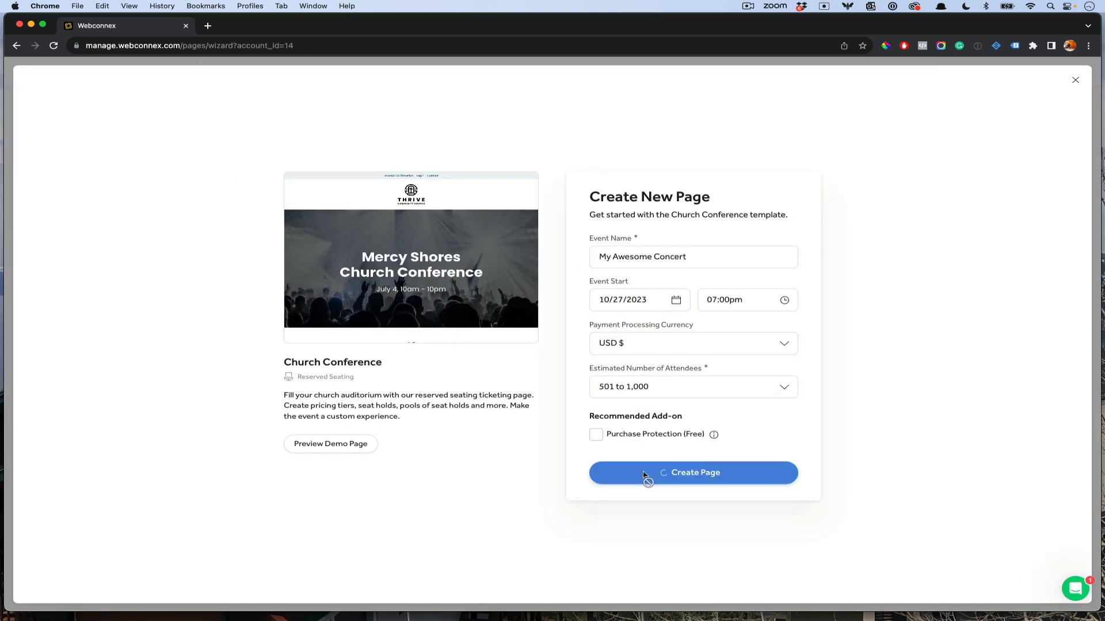
click(646, 473)
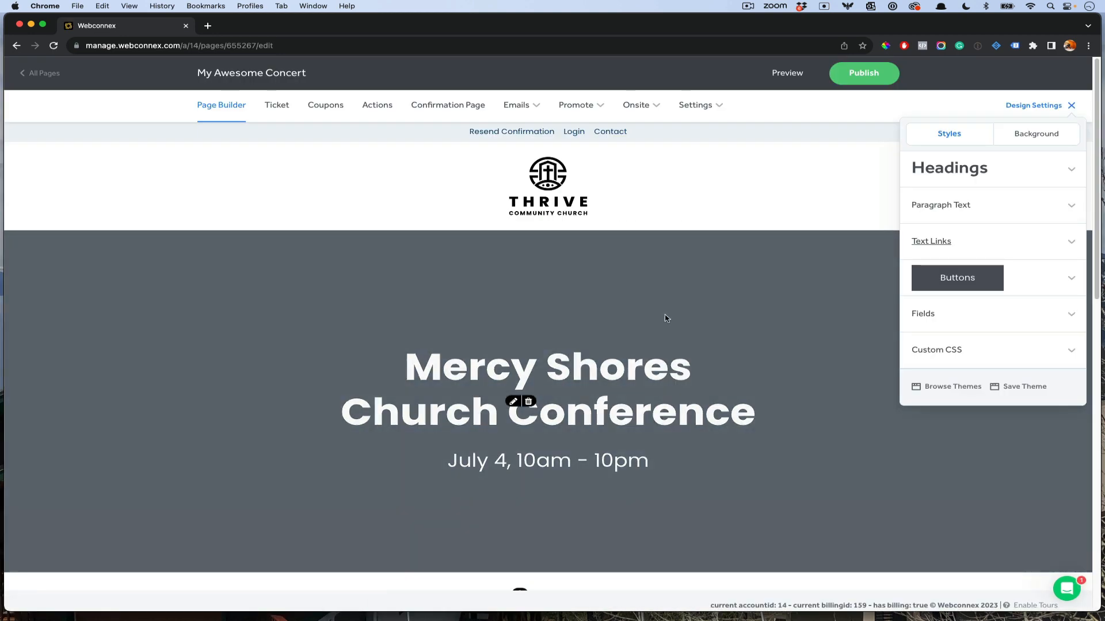
Step: Close the design panel, look over previous venues, and choose to start a new venue instead
scroll(661, 316, down, 3)
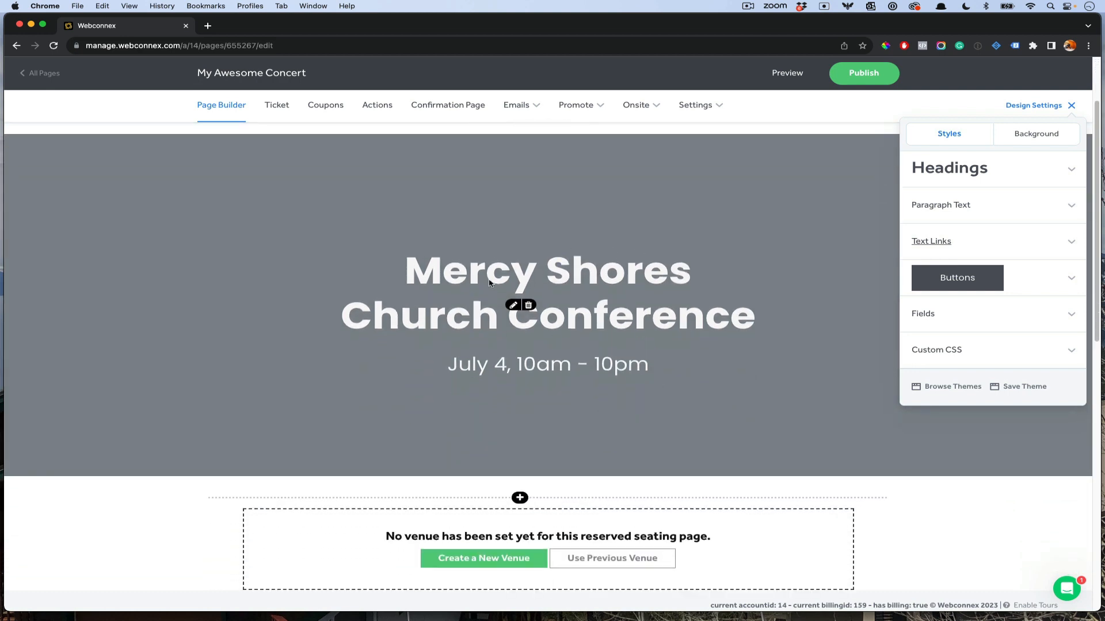
scroll(490, 283, down, 1)
click(1071, 105)
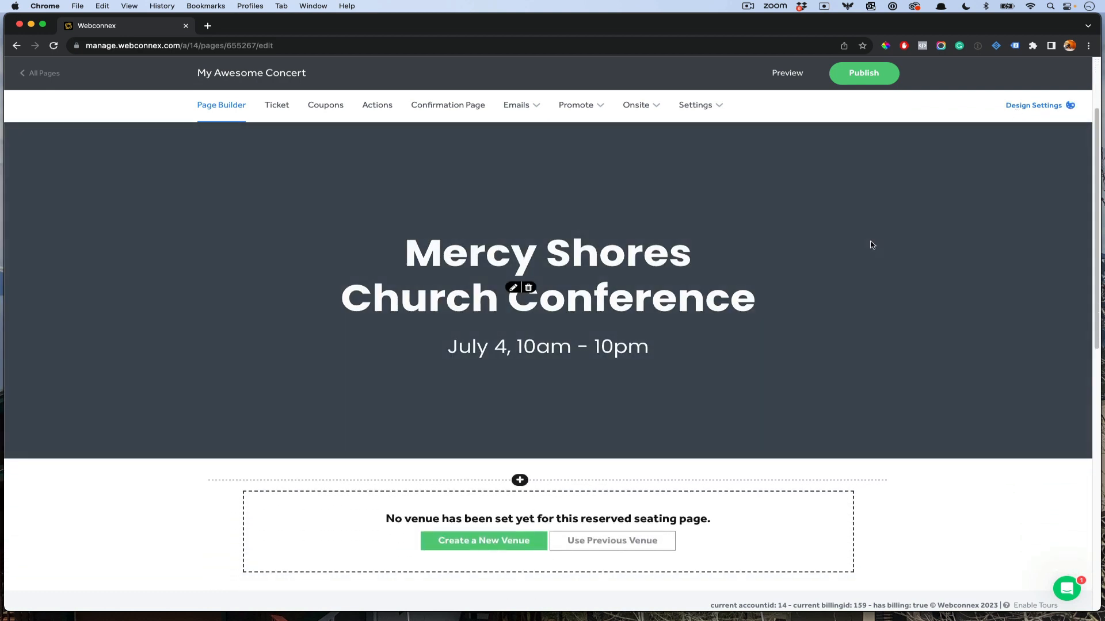
scroll(869, 241, down, 4)
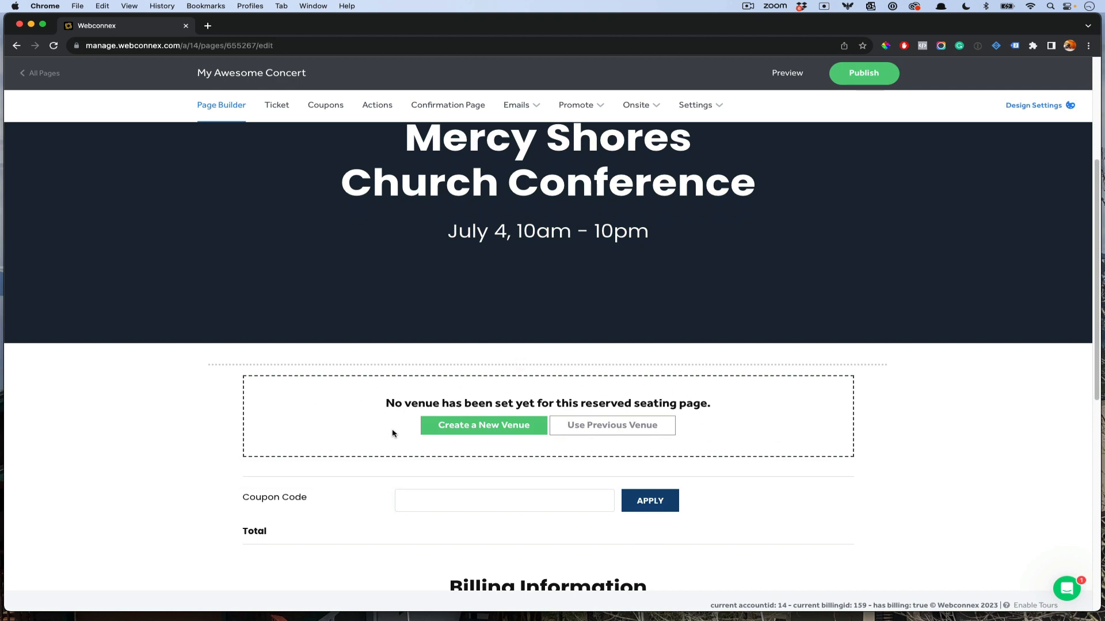
click(616, 430)
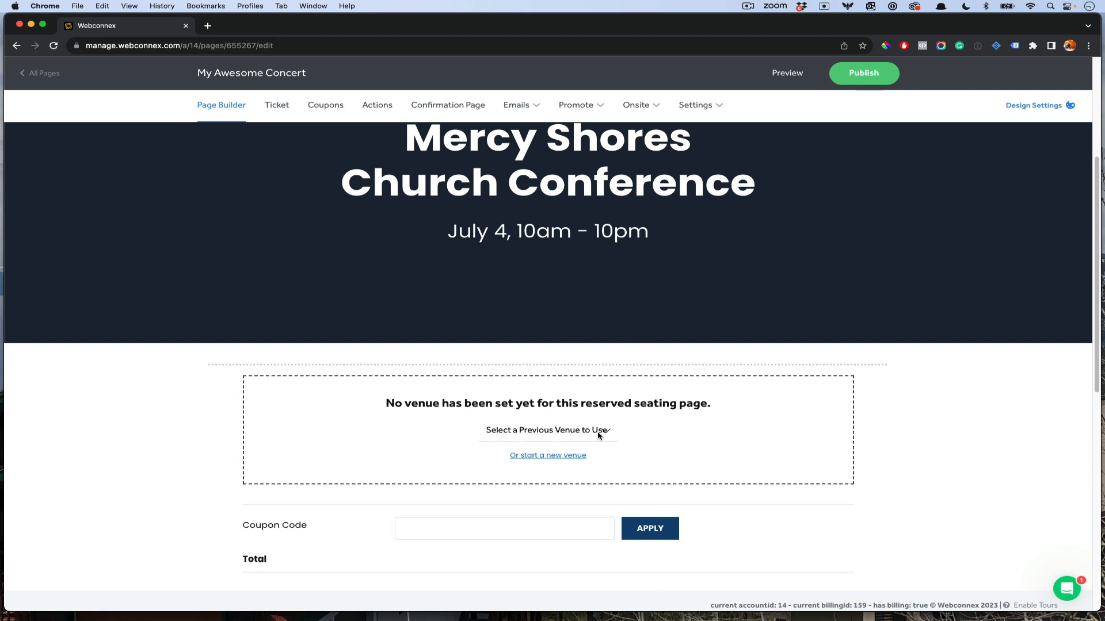
click(598, 435)
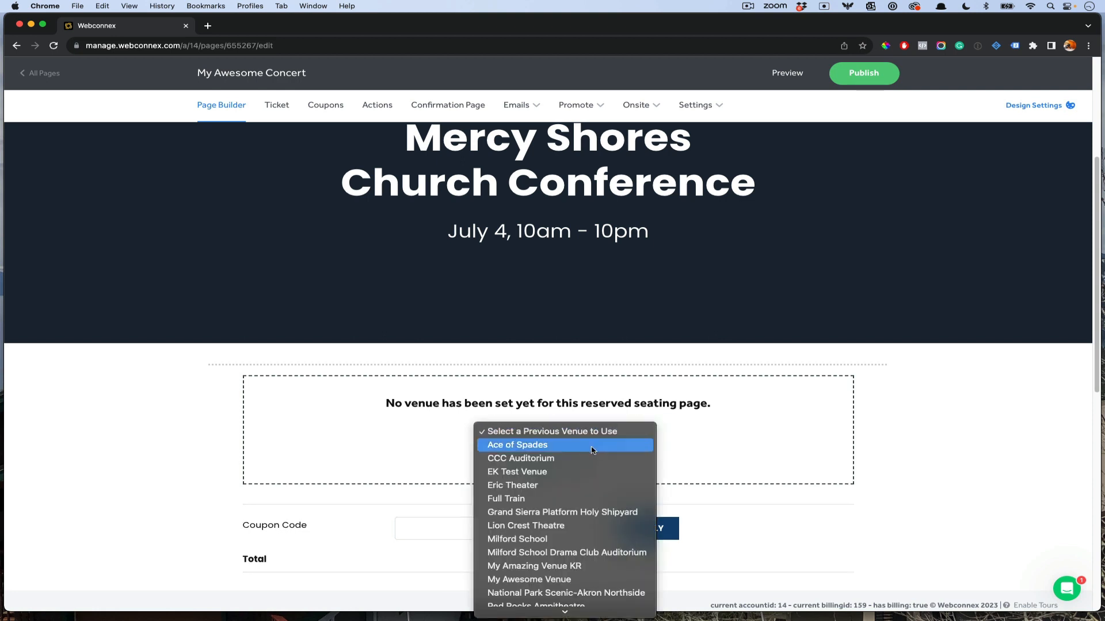
click(786, 431)
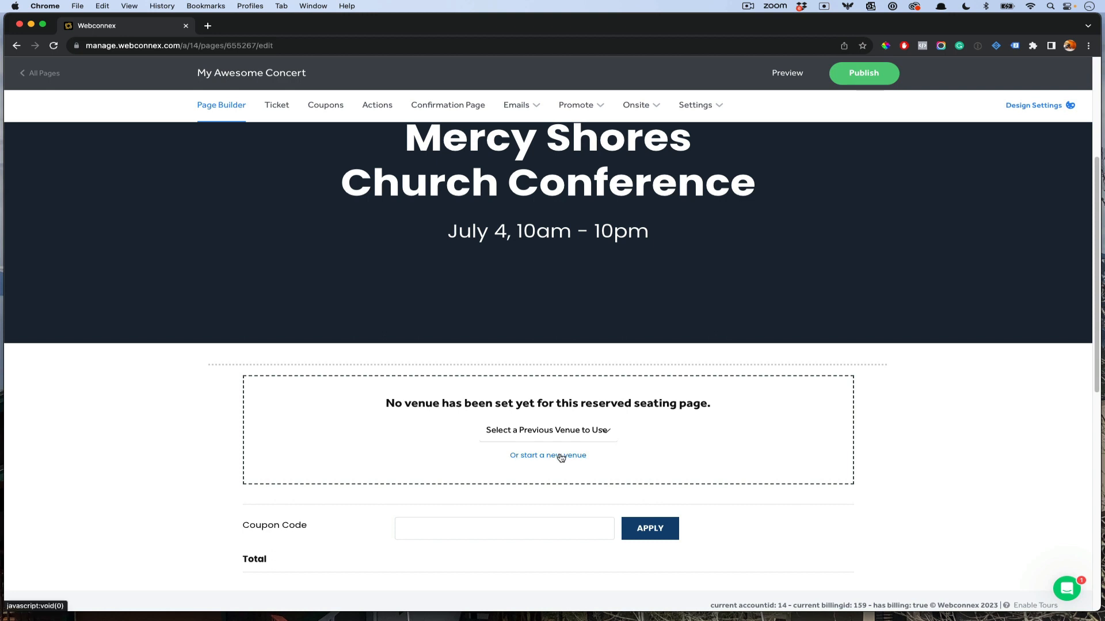
click(557, 455)
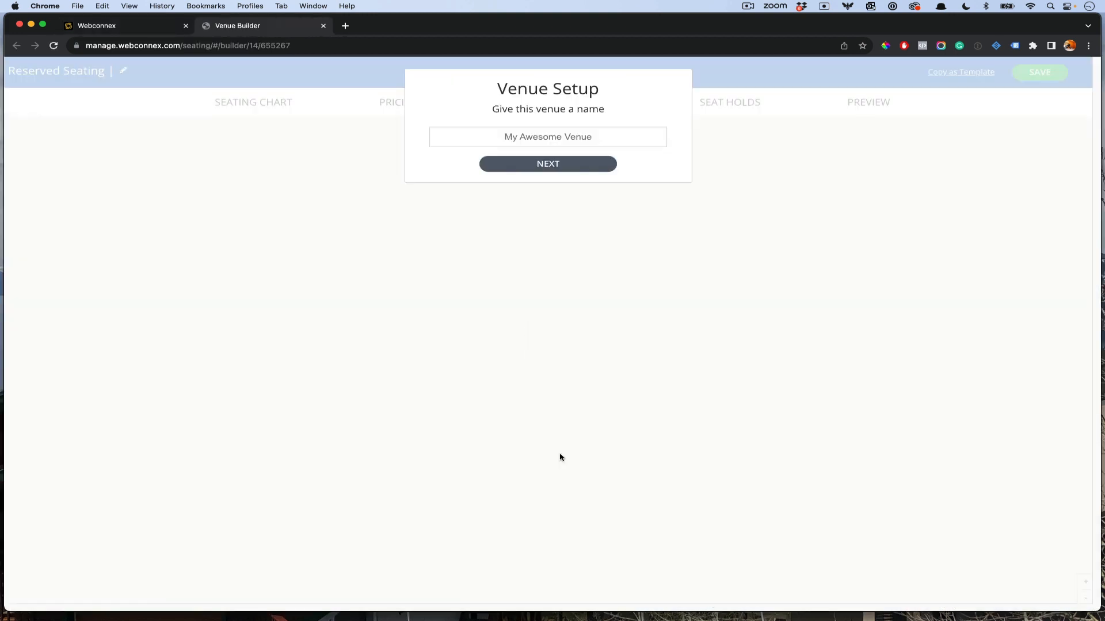
Step: Name the venue 'My Awesome Amphitheater', pick Seated Section, and bring the seating PDF back over it
text(My Awesome Amphitheater)
click(538, 164)
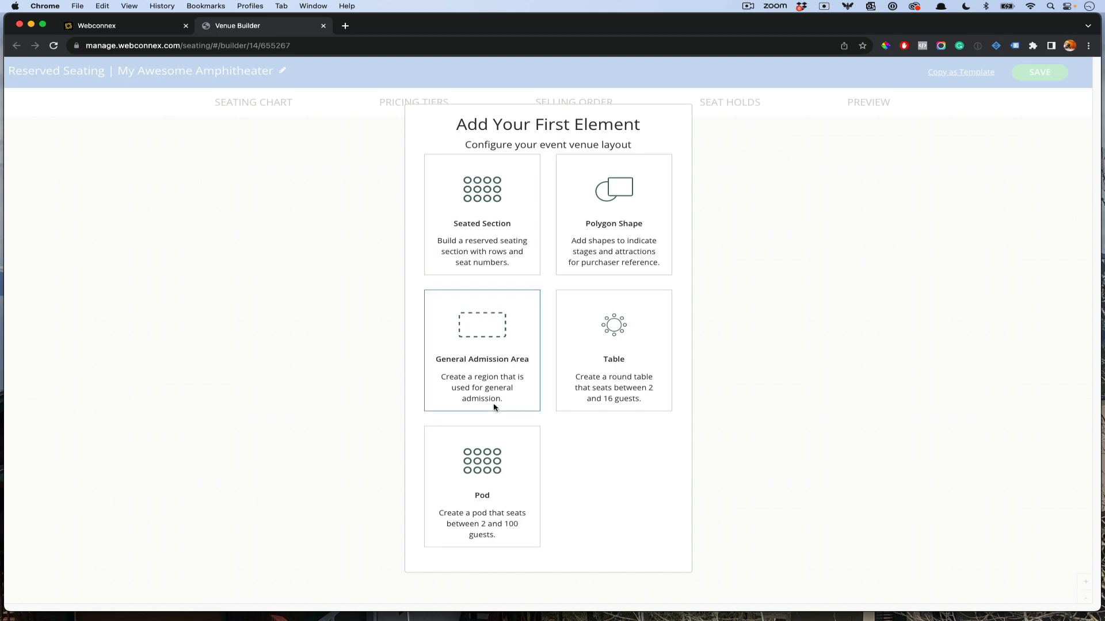
click(495, 225)
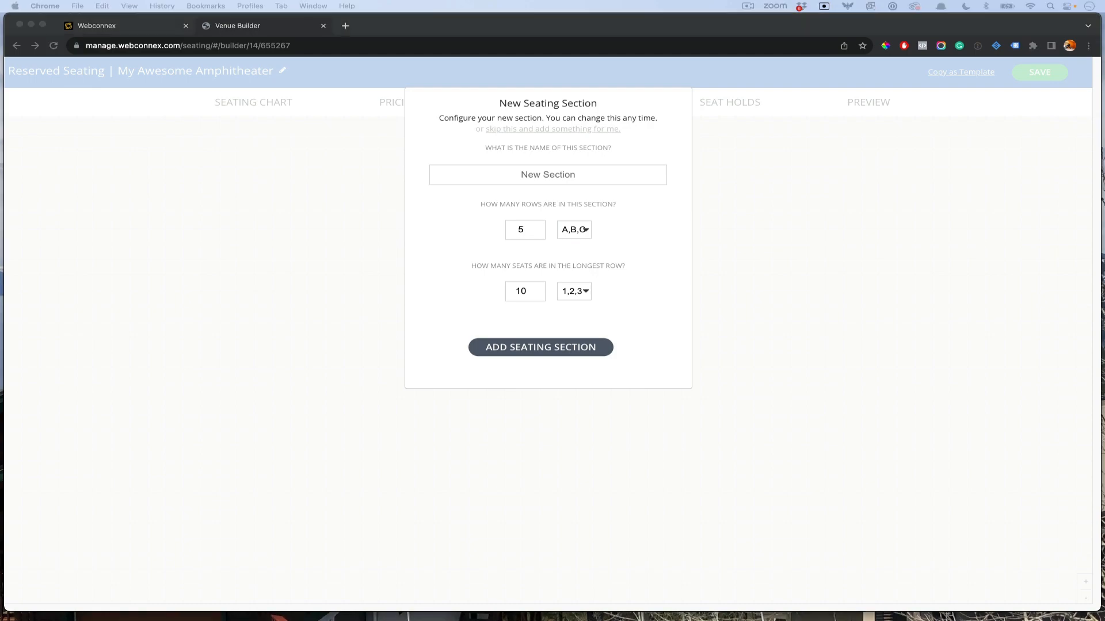
drag(1104, 172, 425, 123)
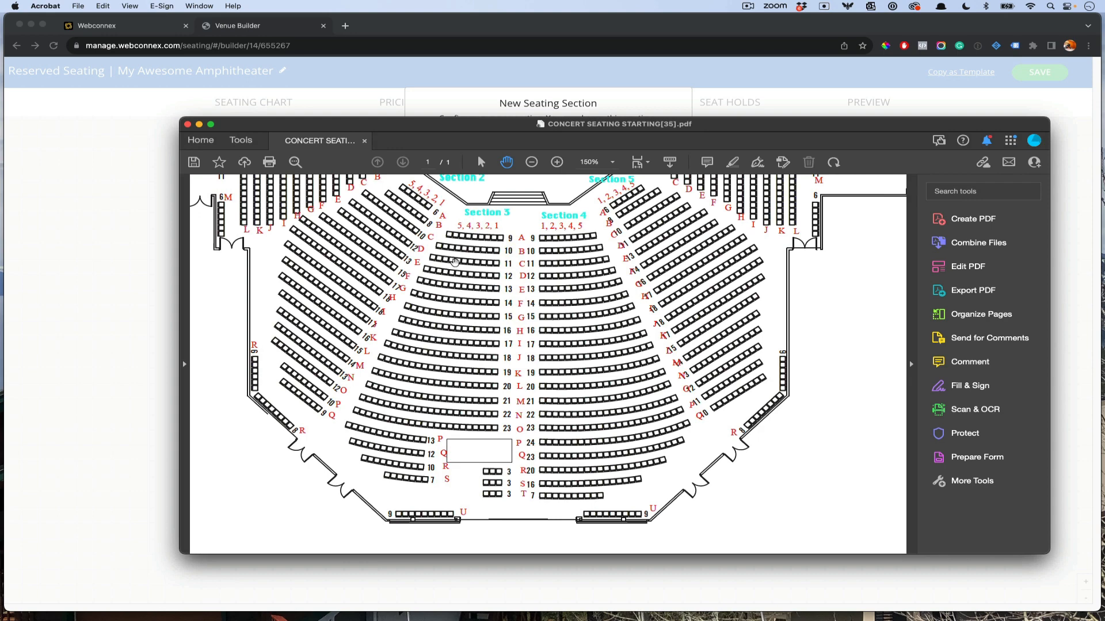
Step: Scroll and pan the PDF to study its sections and rows, then move it off screen
scroll(457, 298, up, 3)
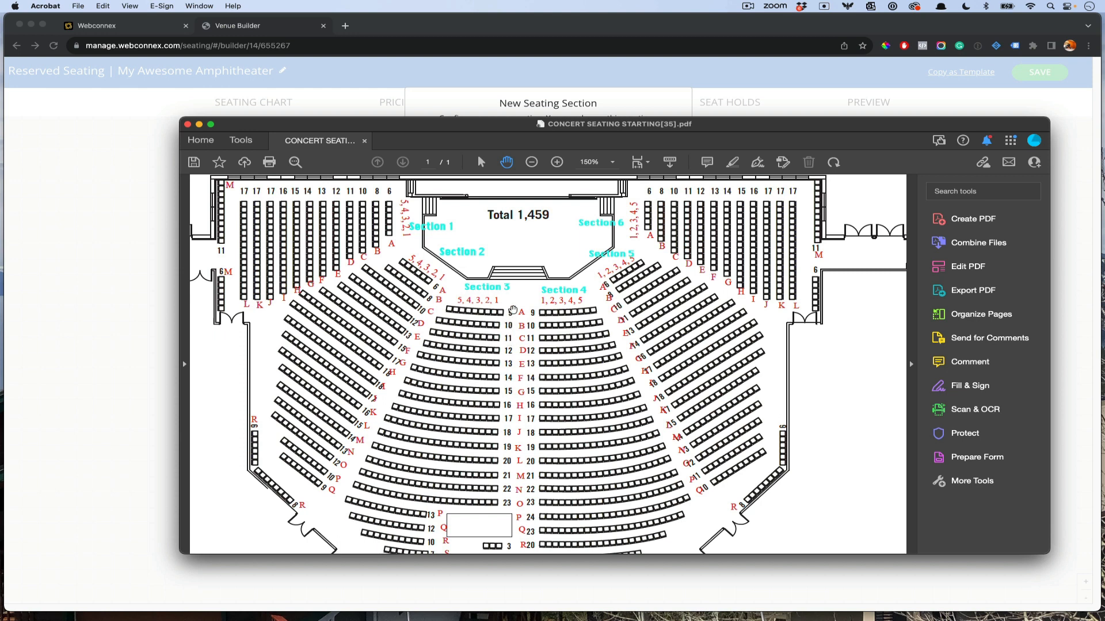
scroll(526, 494, down, 1)
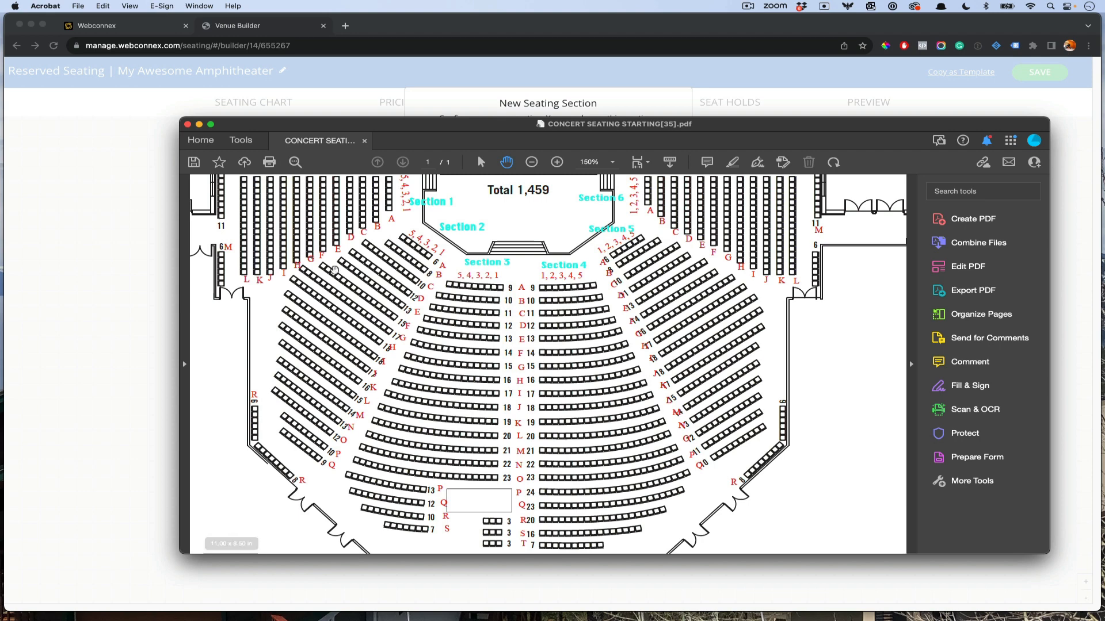
drag(674, 279, 571, 385)
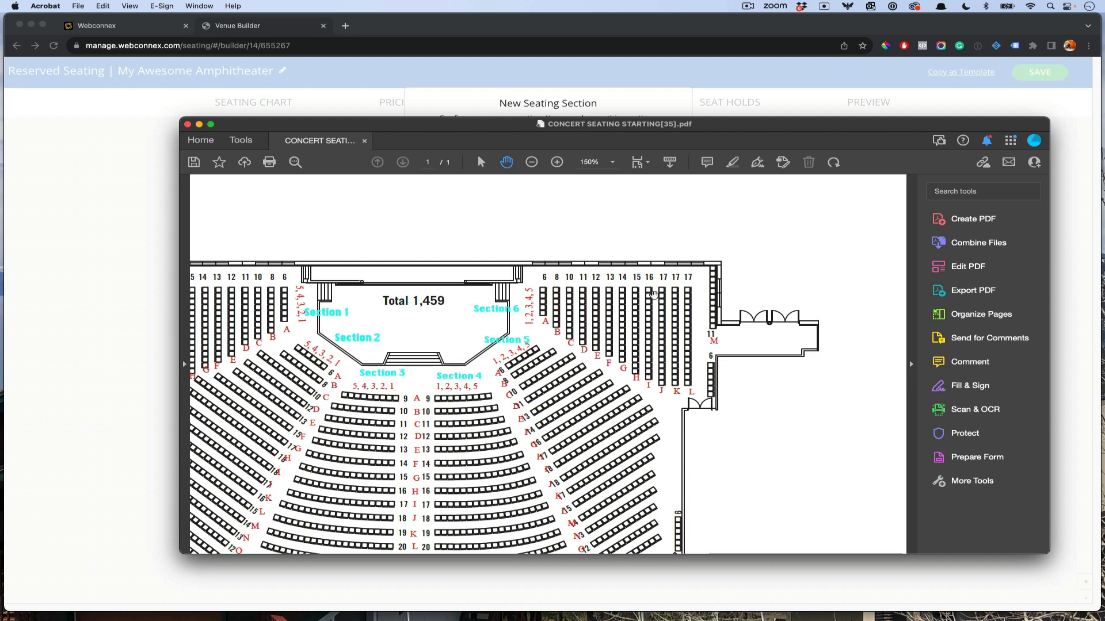
drag(554, 365, 650, 285)
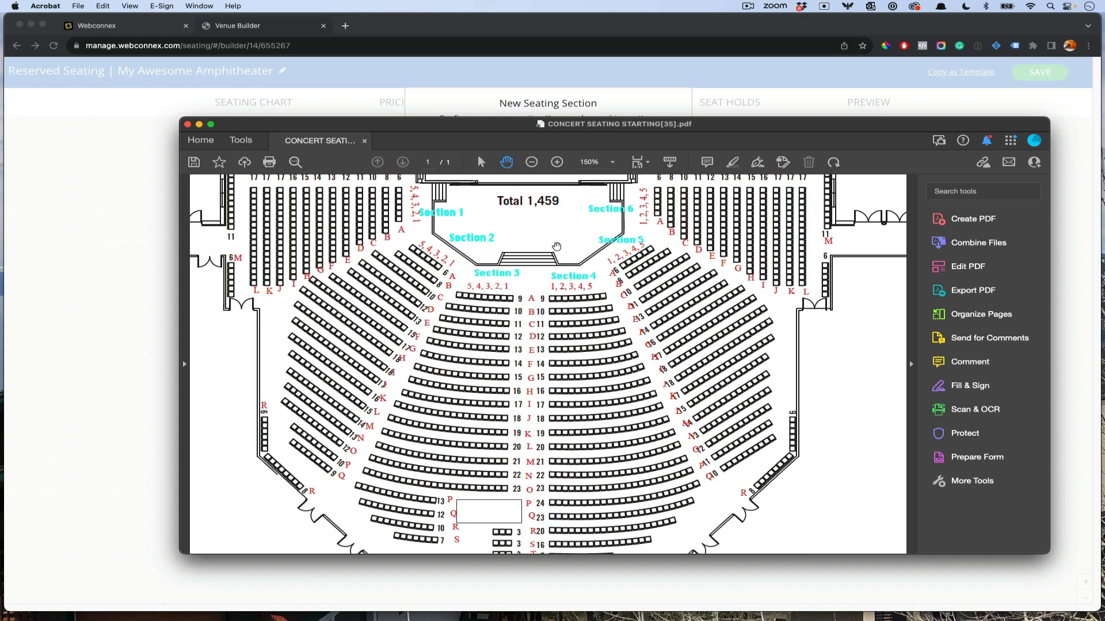
drag(623, 129, 0, 144)
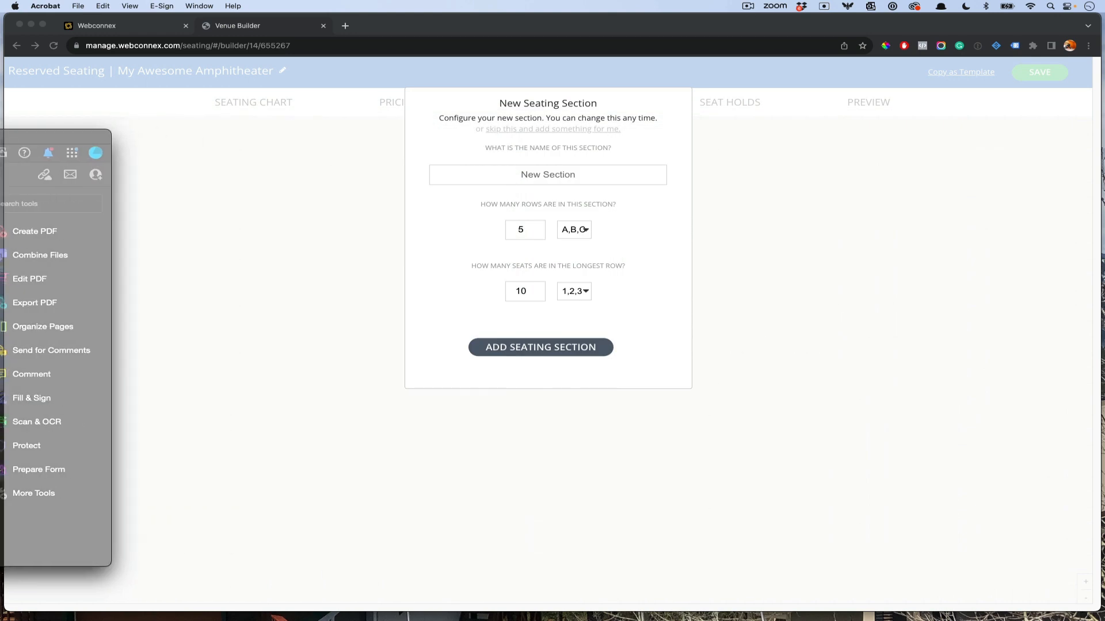
Step: Create 'Section 3' with 20 rows of 23 seats, briefly checking the reference PDF afterwards
click(482, 178)
text(Section 3)
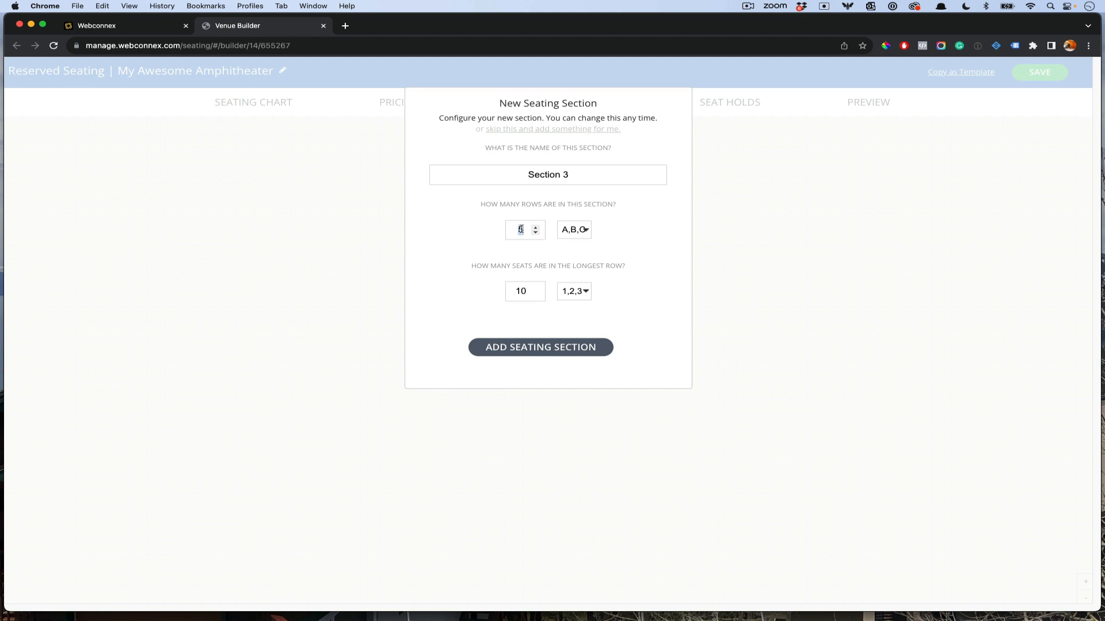
double_click(519, 291)
text(23)
click(543, 348)
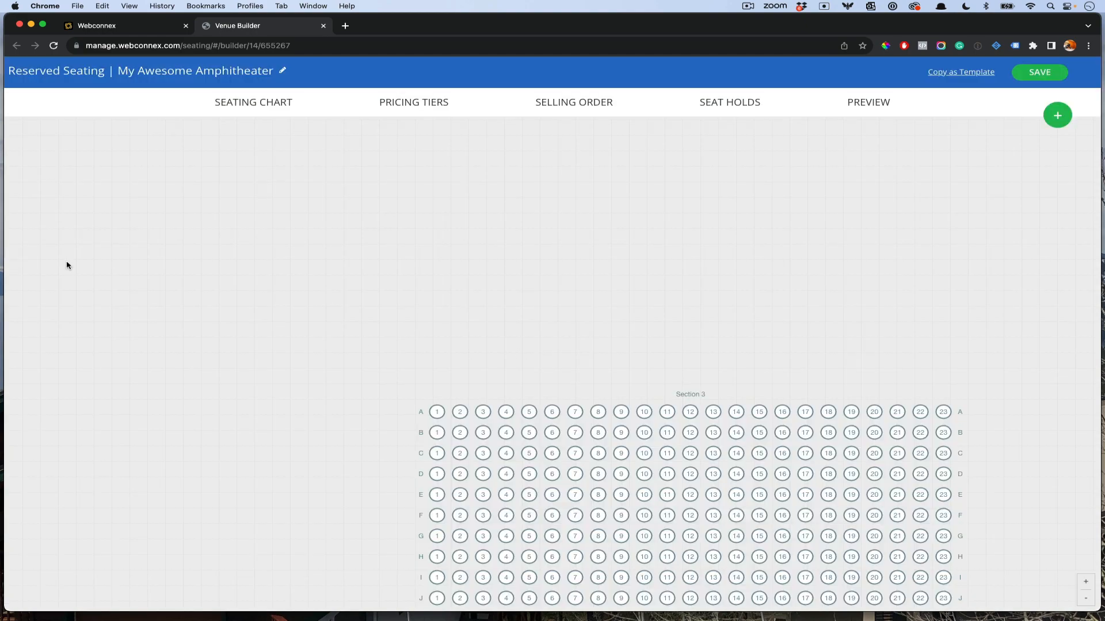
drag(1, 146, 850, 121)
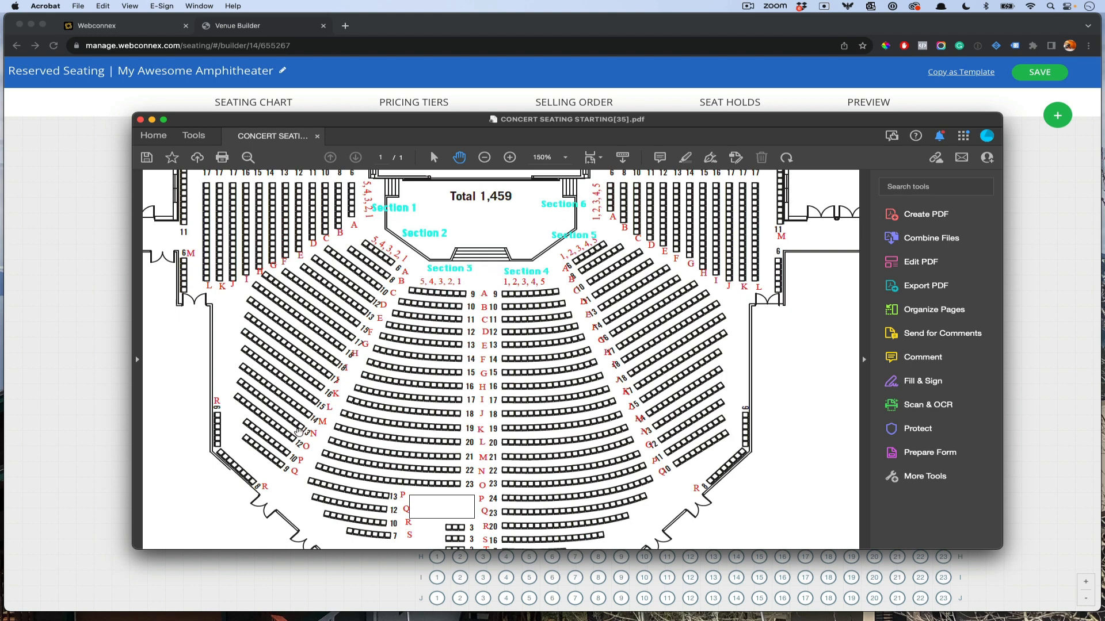
drag(734, 126, 0, 149)
click(858, 183)
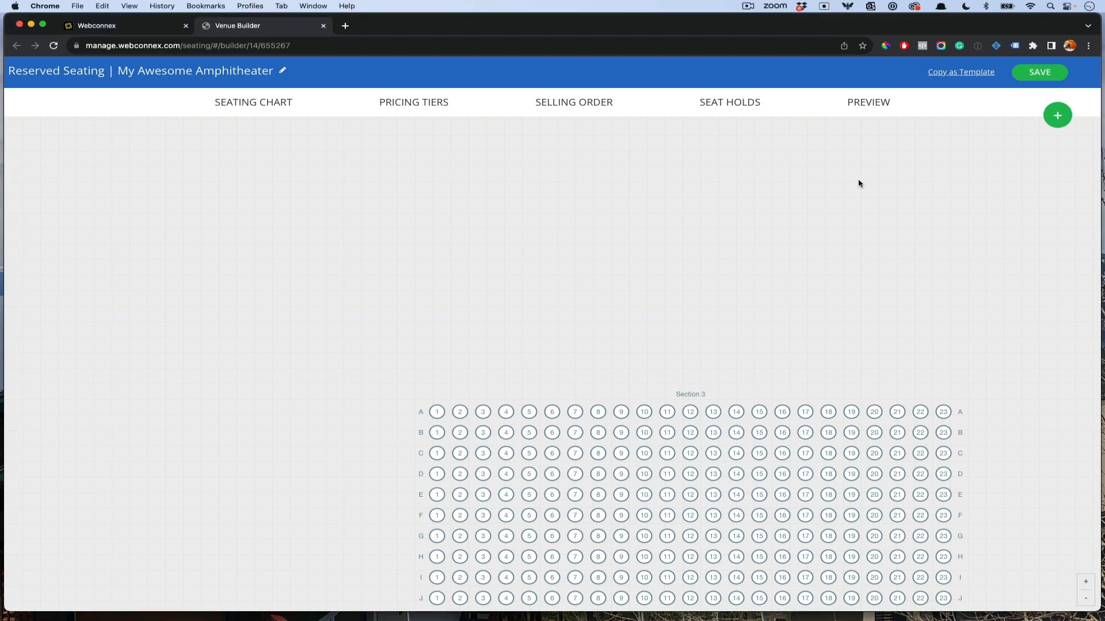
Step: Add a polygon shape named 'Stage' and size it as a large rectangle above the seats
click(1055, 126)
click(594, 211)
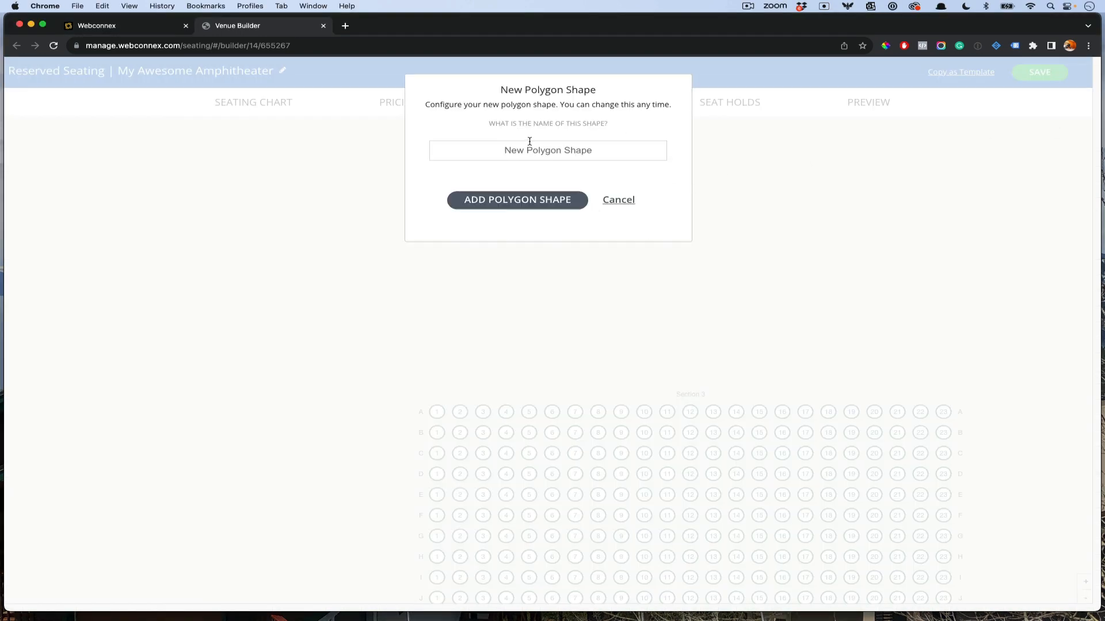
text(Stage)
click(545, 202)
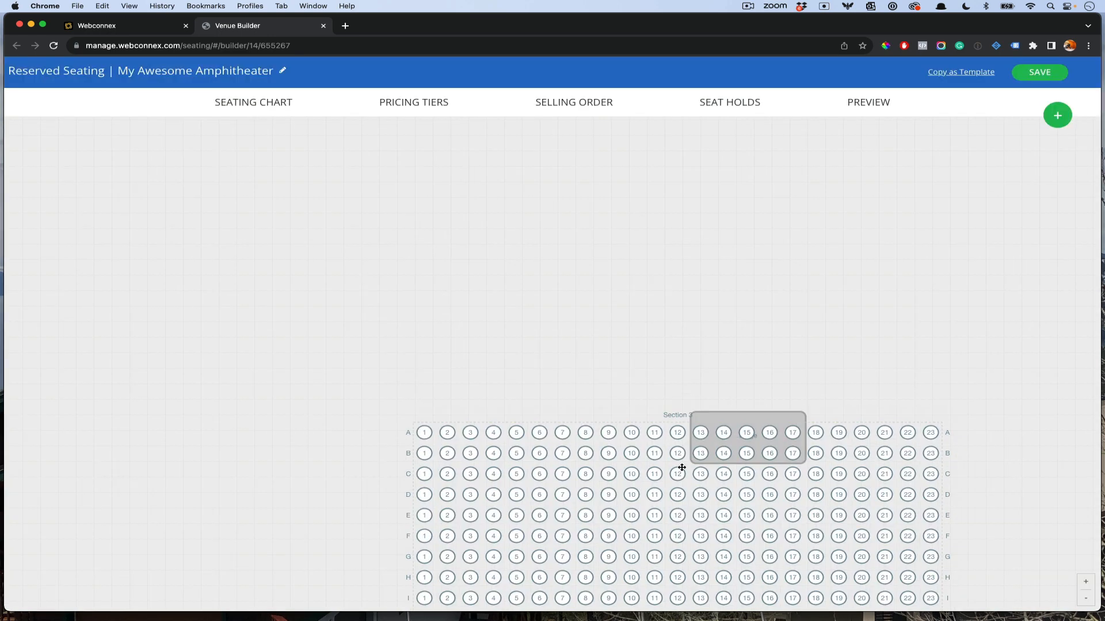
drag(717, 441, 491, 234)
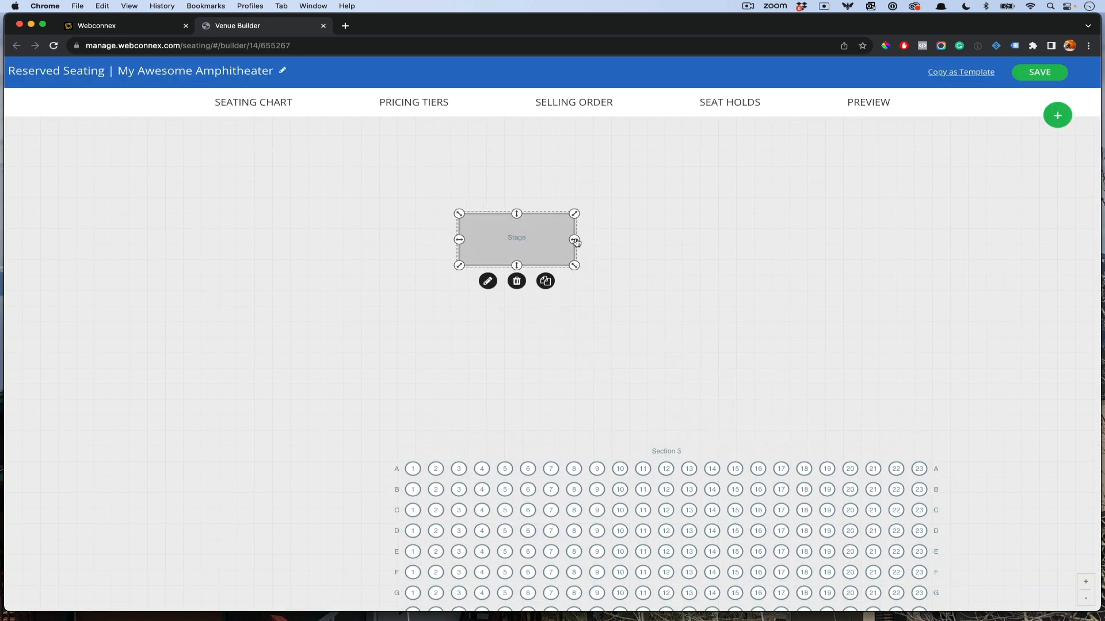
drag(574, 241, 925, 239)
drag(693, 265, 698, 384)
drag(779, 343, 714, 305)
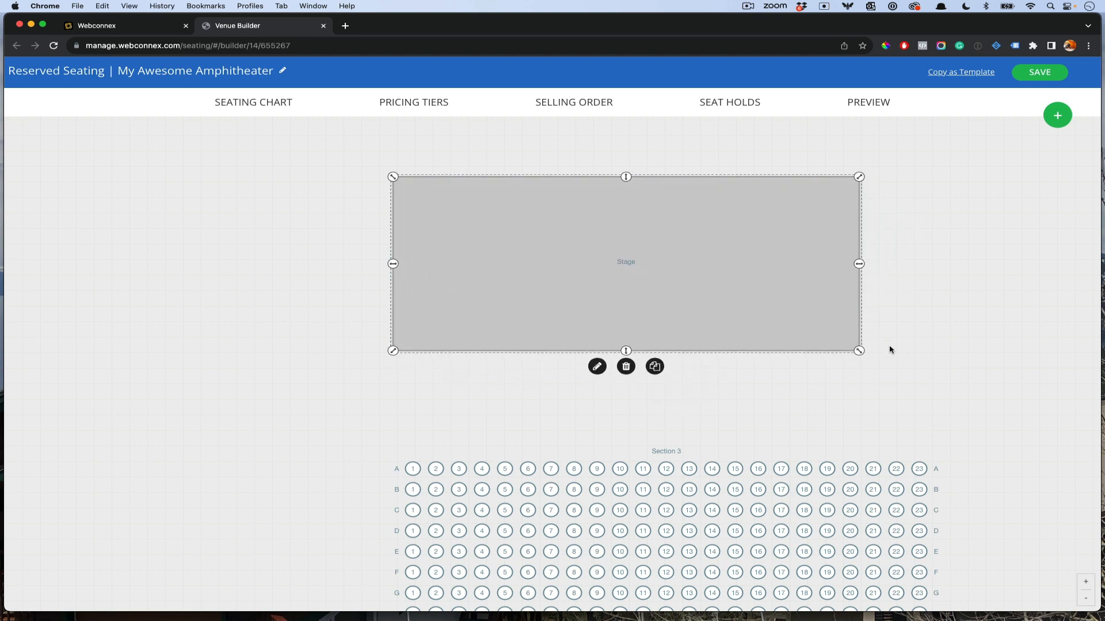
drag(863, 351, 904, 373)
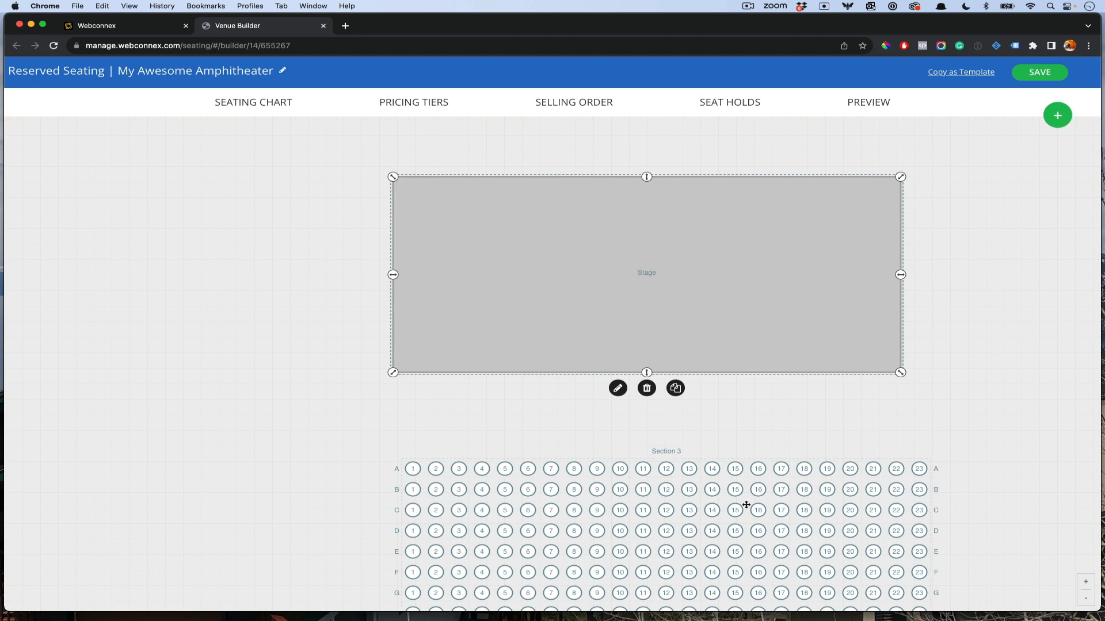
Step: Fit the chart in view, select the Section 3 block, and bring up the seating PDF
click(852, 396)
scroll(852, 395, down, 5)
drag(951, 380, 749, 246)
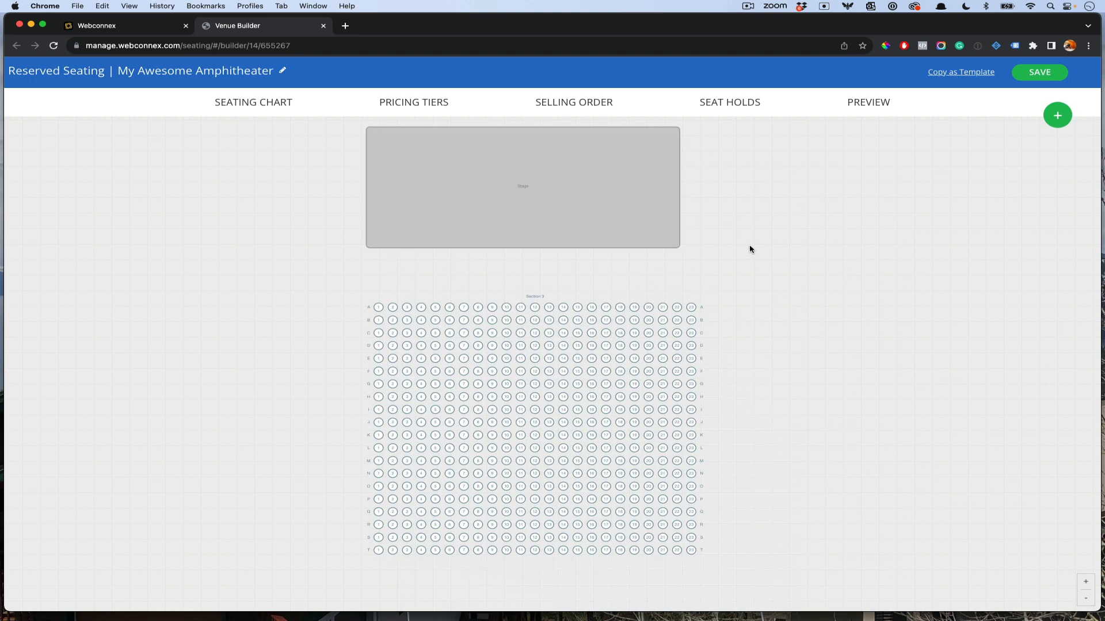
click(1087, 601)
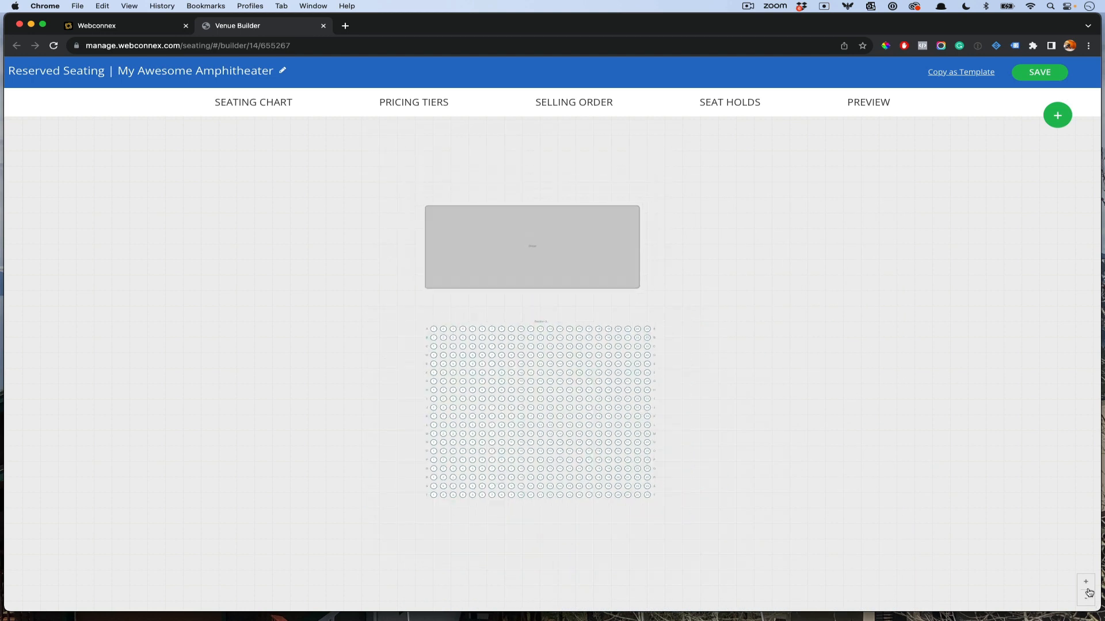
click(1086, 583)
click(515, 385)
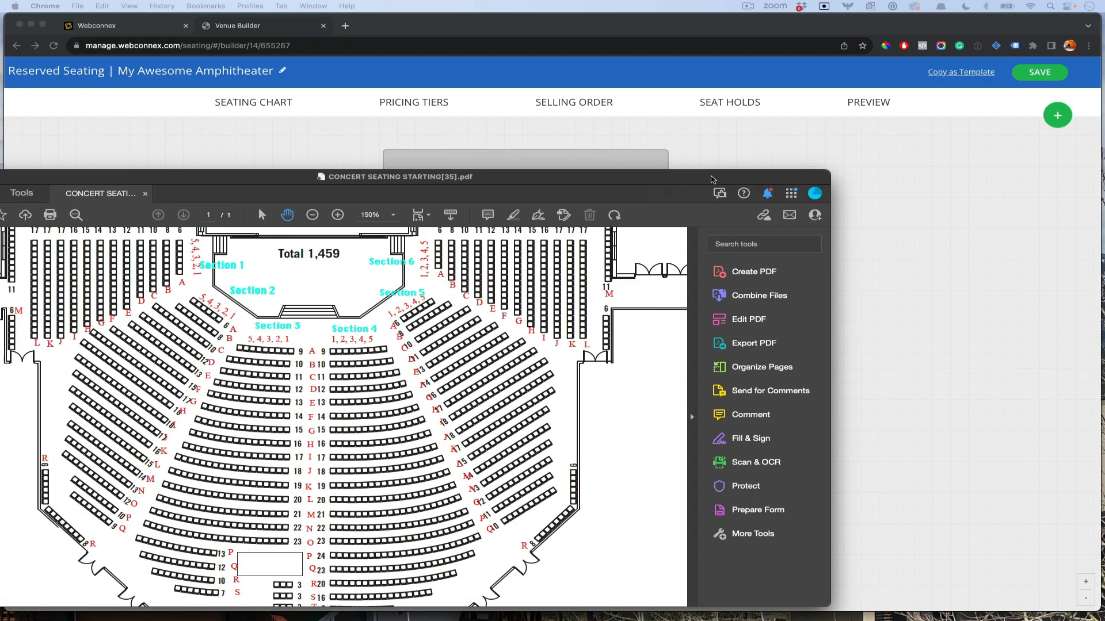
drag(712, 177, 817, 119)
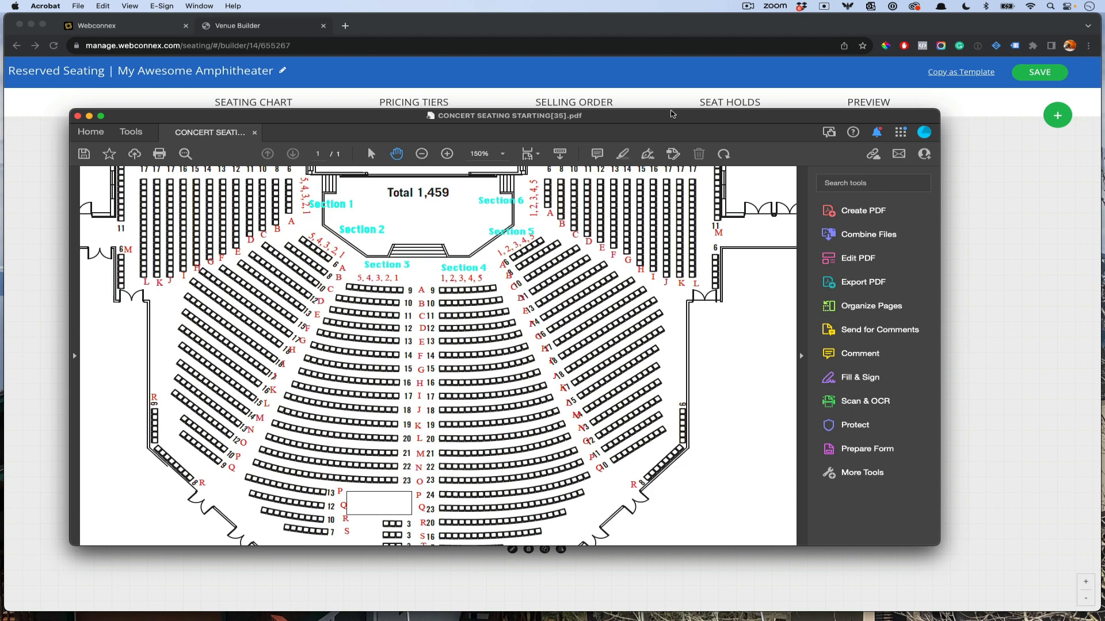
Step: Open Section 3's edit options, leave the row count unchanged, and turn off left-side row labels
drag(672, 114, 0, 155)
click(469, 402)
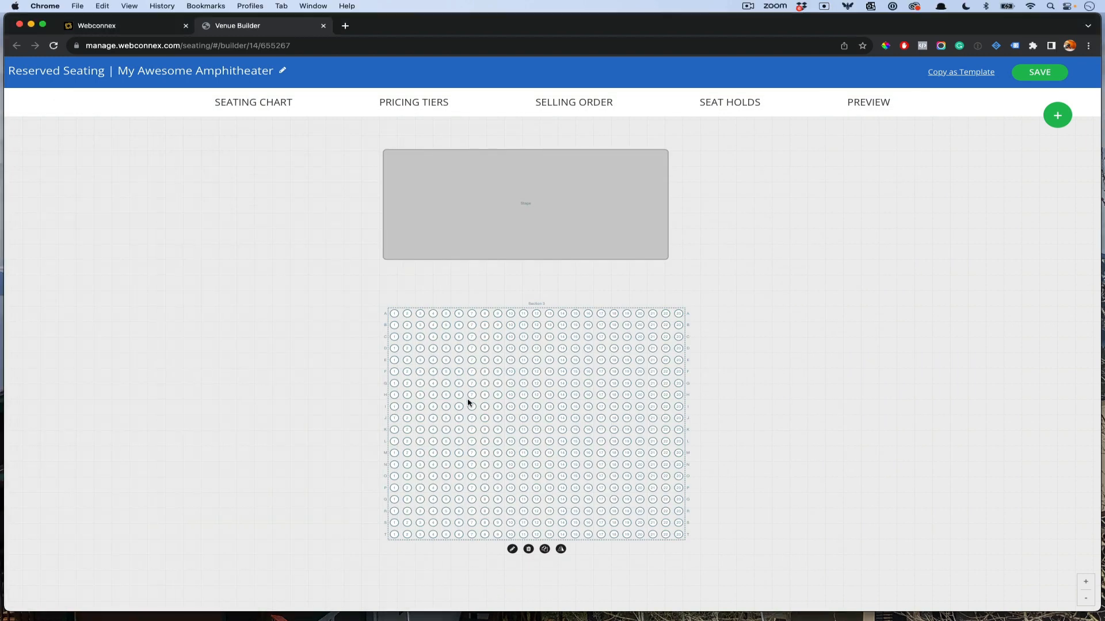
click(513, 550)
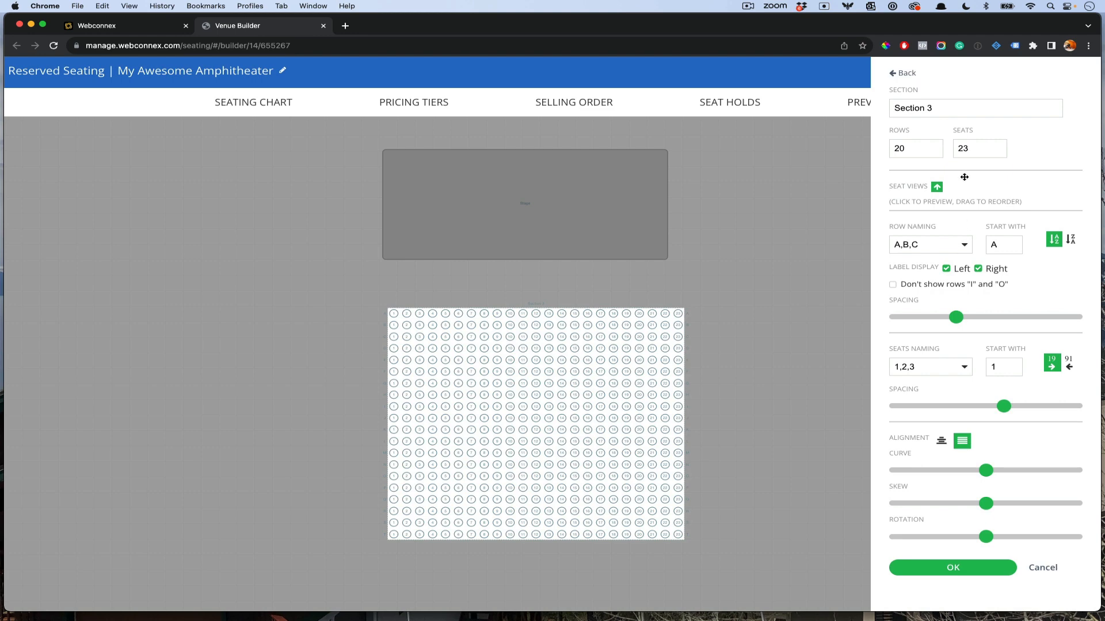
click(933, 146)
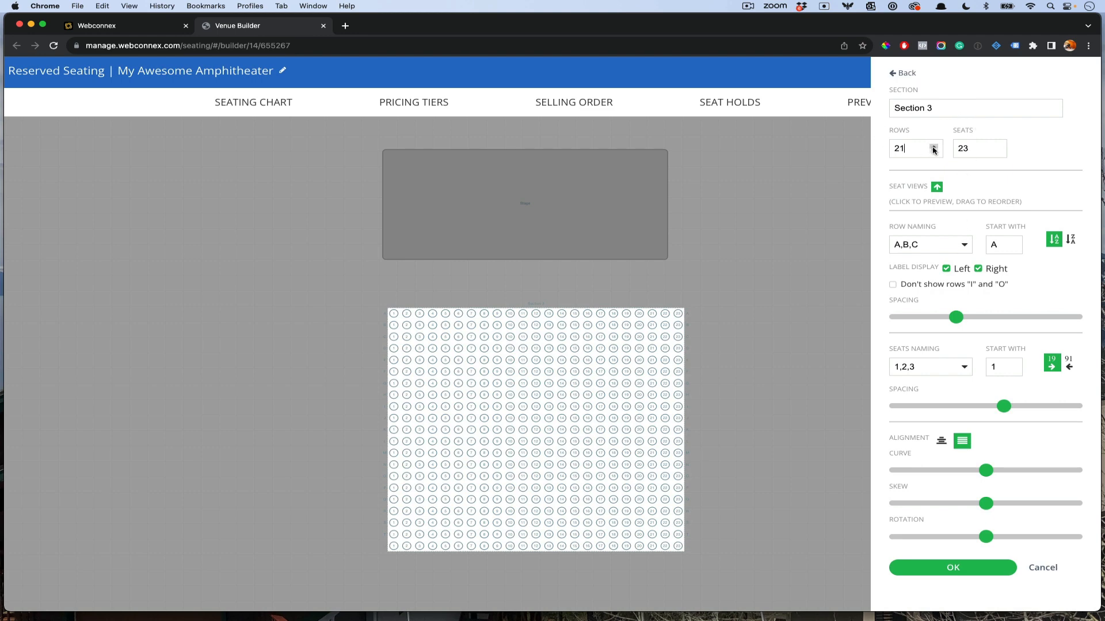
click(933, 146)
click(933, 146)
click(933, 146)
click(934, 151)
click(934, 152)
click(934, 151)
click(934, 151)
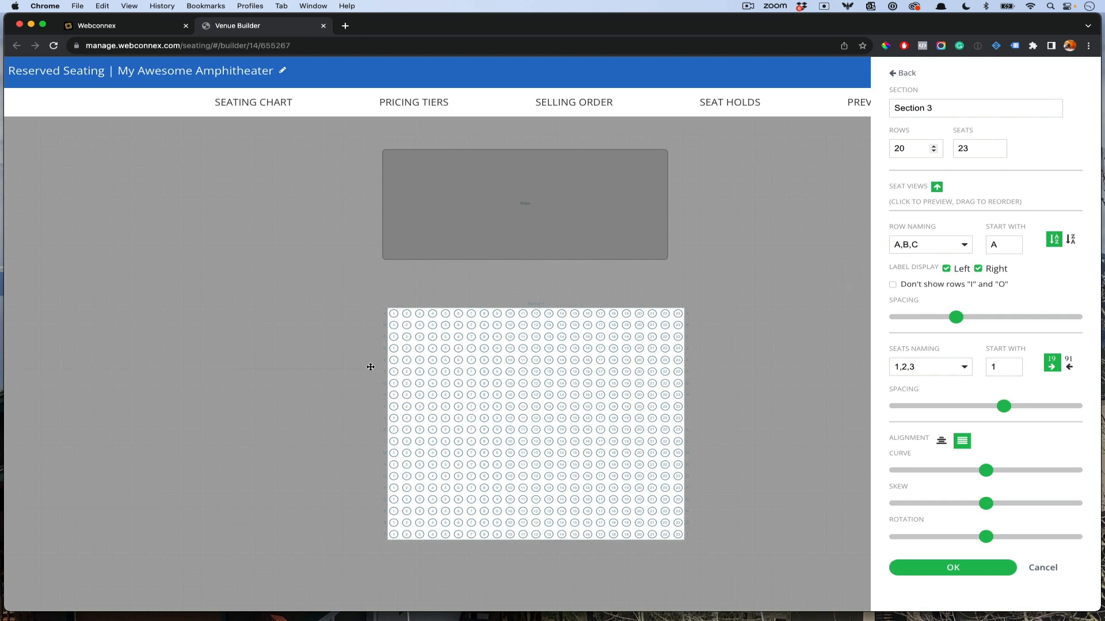
click(947, 269)
Step: Number Section 3's seats right to left, set minimum seat spacing, and apply the changes
drag(633, 620, 758, 369)
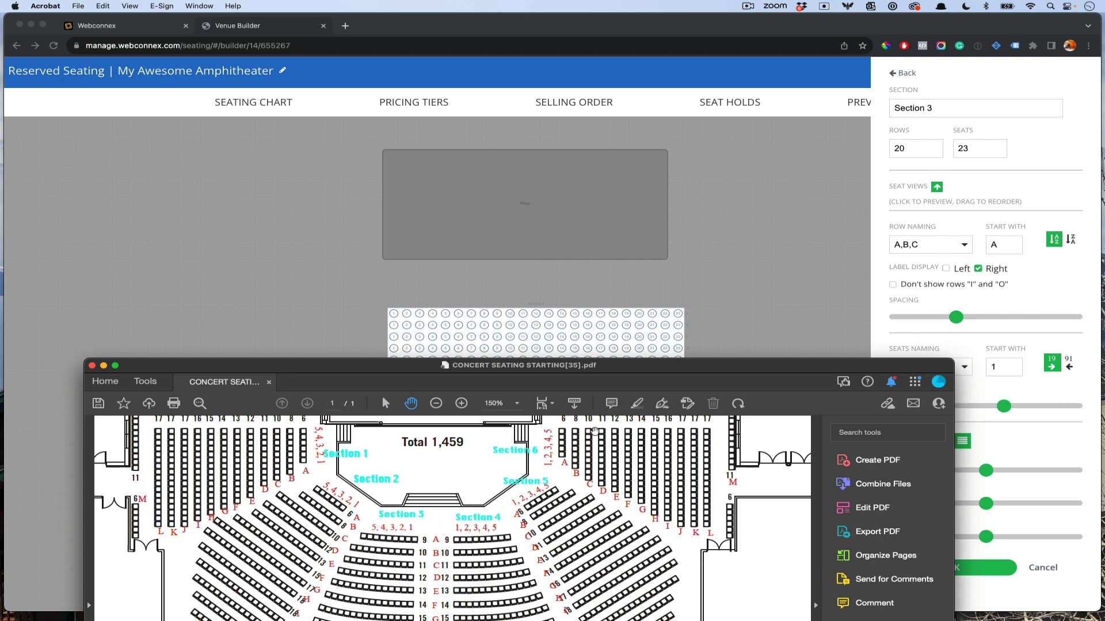
drag(783, 369, 0, 264)
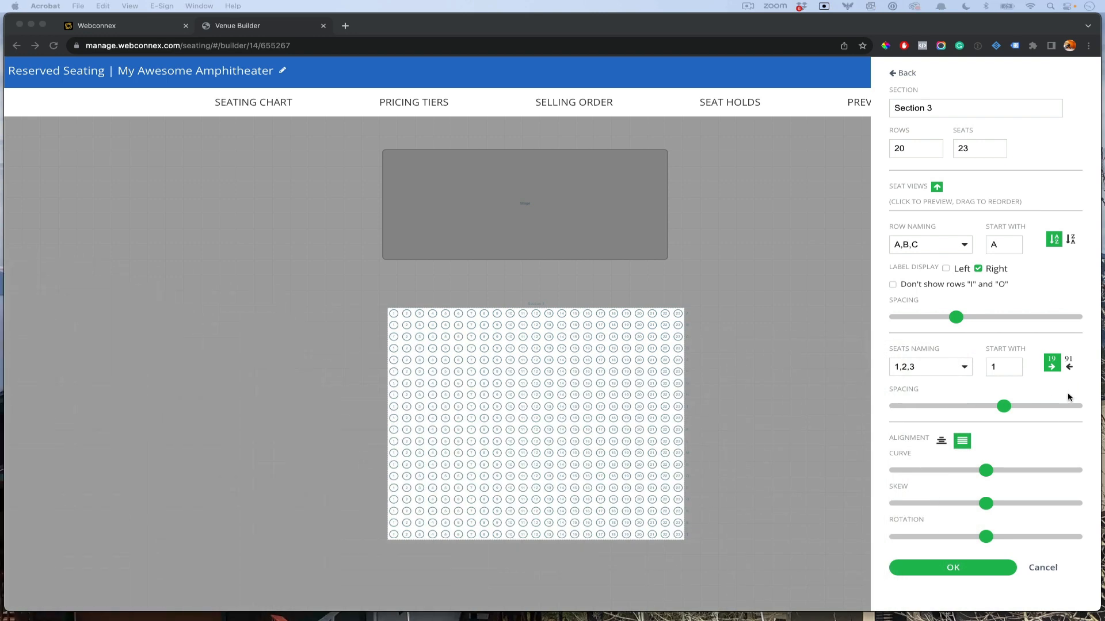
click(1075, 364)
click(1069, 364)
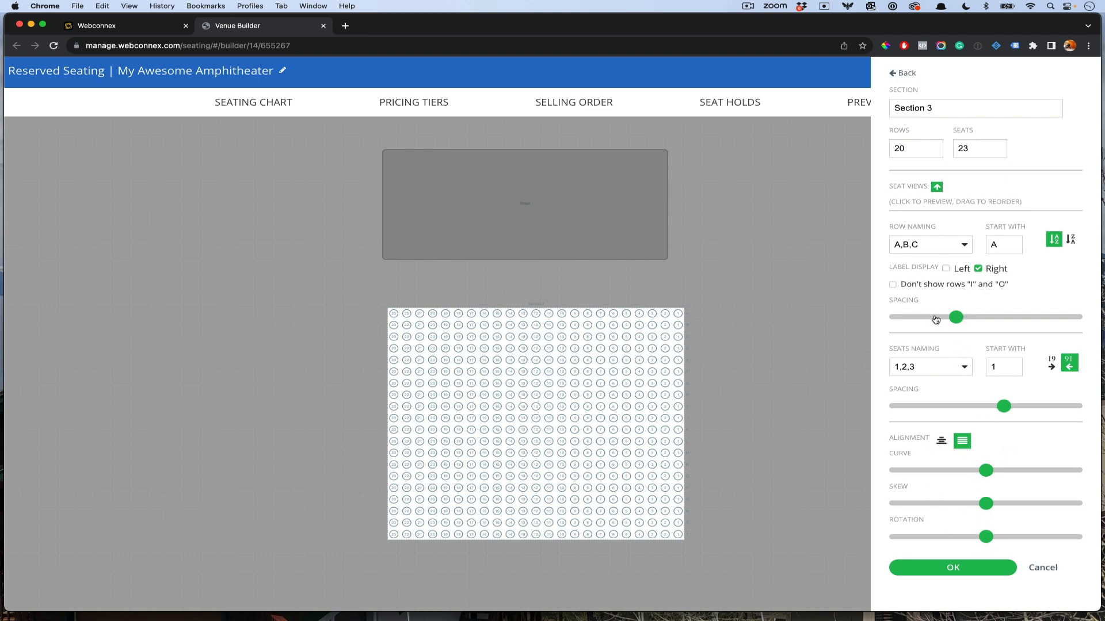
drag(1003, 407, 908, 409)
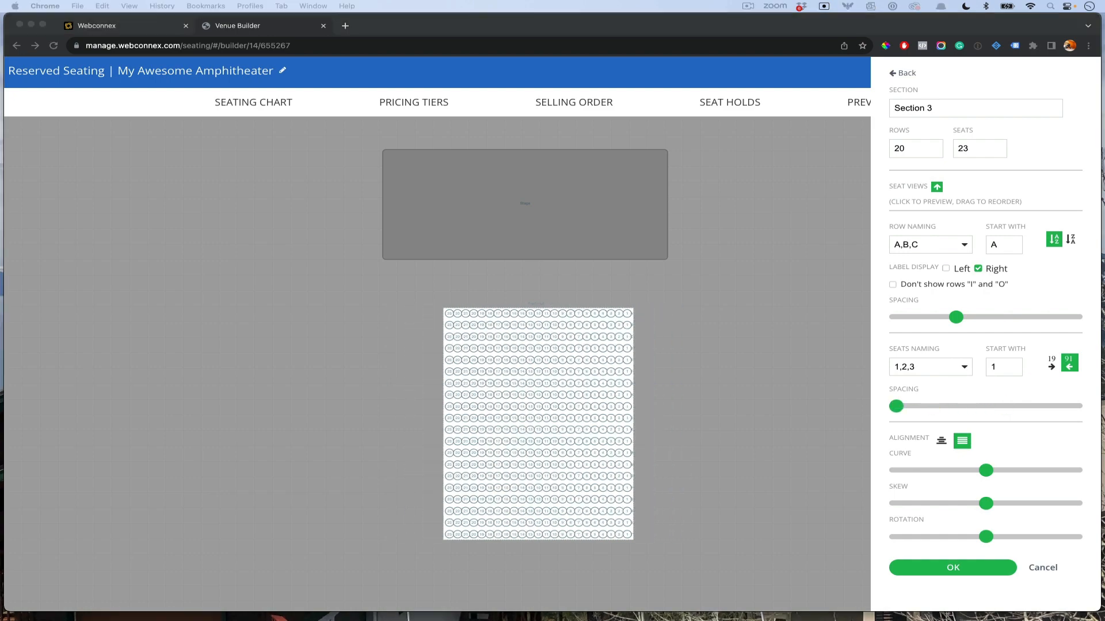
drag(685, 620, 0, 230)
click(954, 565)
click(952, 569)
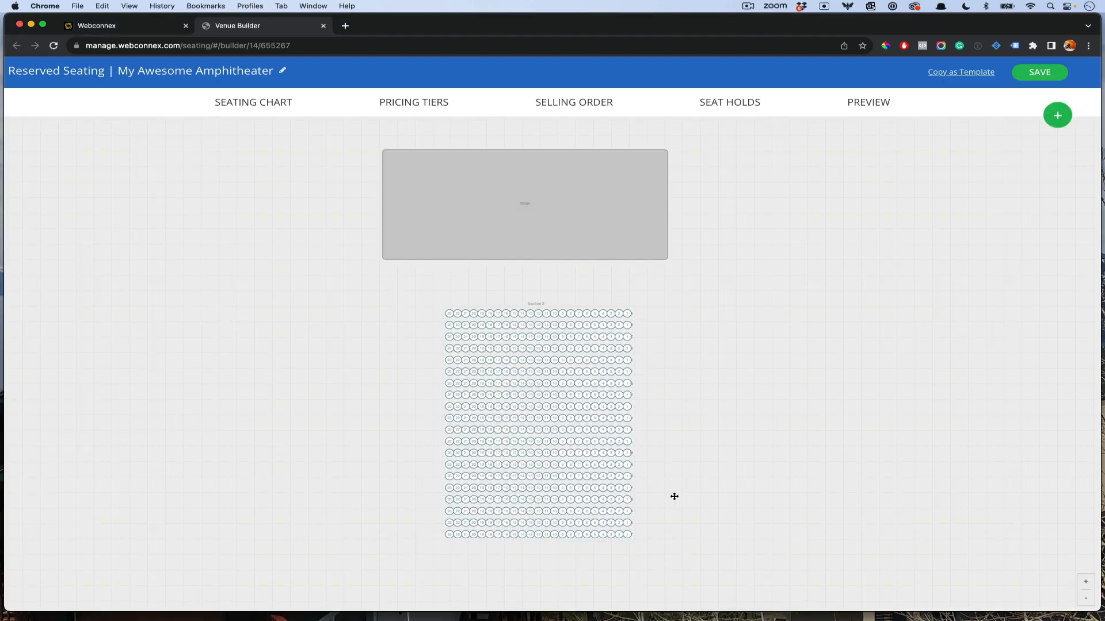
Step: Move Section 3 up-left under the Stage's left edge, checking its position against the reference PDF
drag(543, 434, 499, 424)
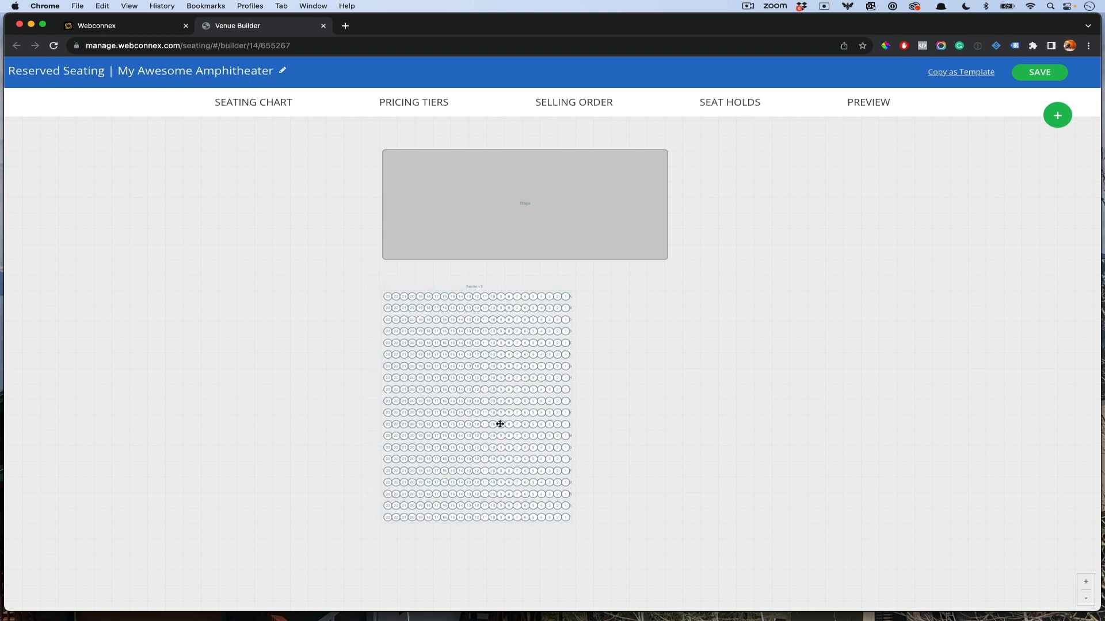
drag(510, 357, 518, 354)
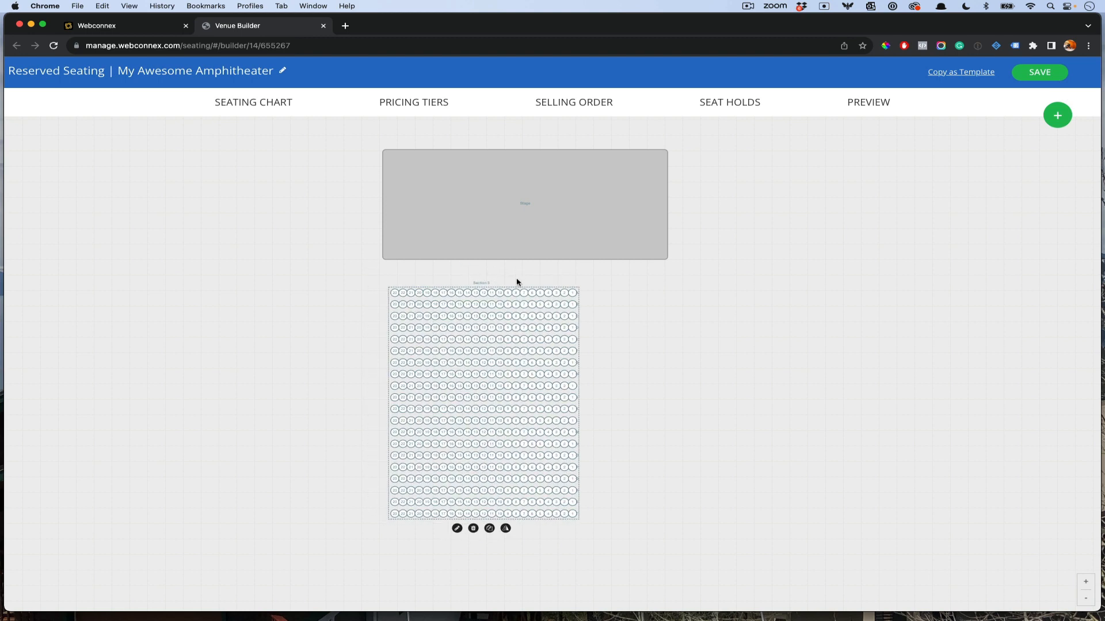
drag(1104, 270, 1104, 201)
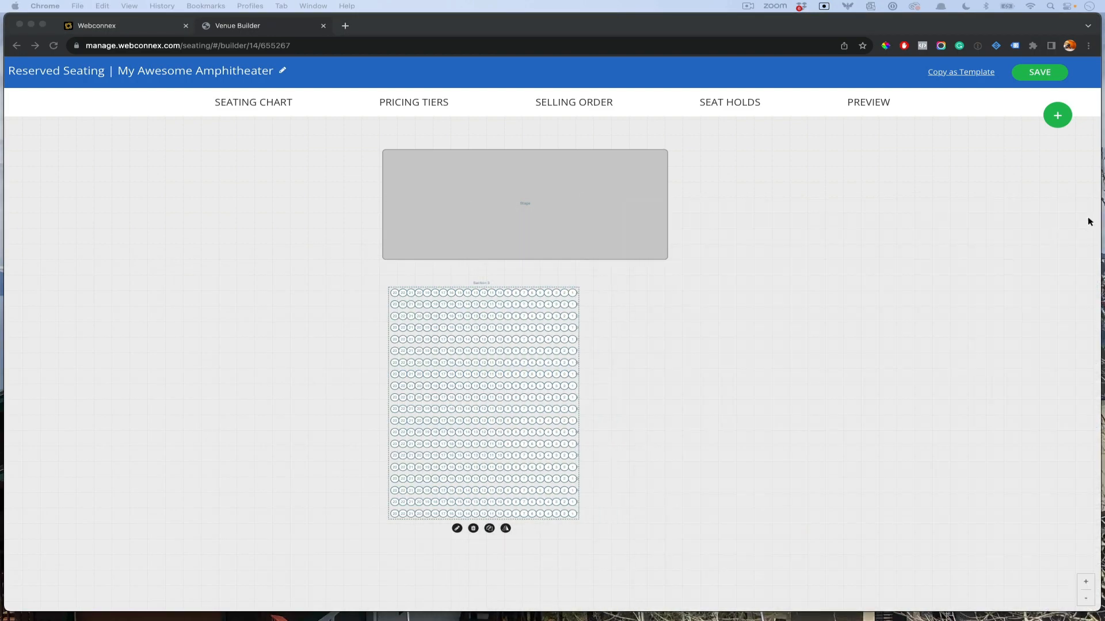
drag(1104, 236, 862, 237)
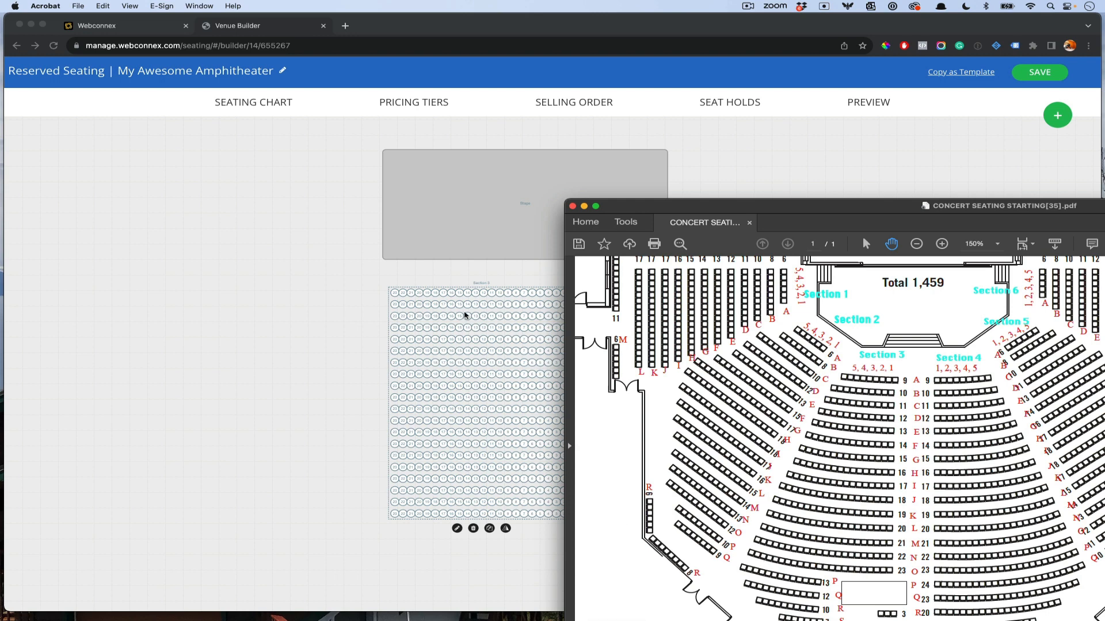
drag(711, 209, 1104, 161)
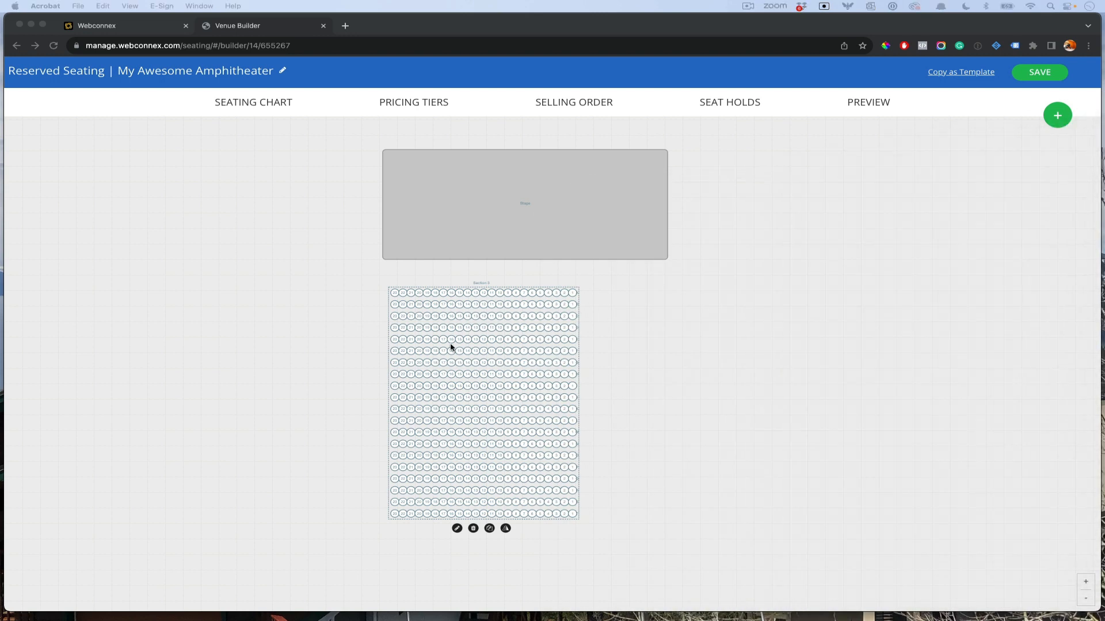
scroll(629, 459, up, 5)
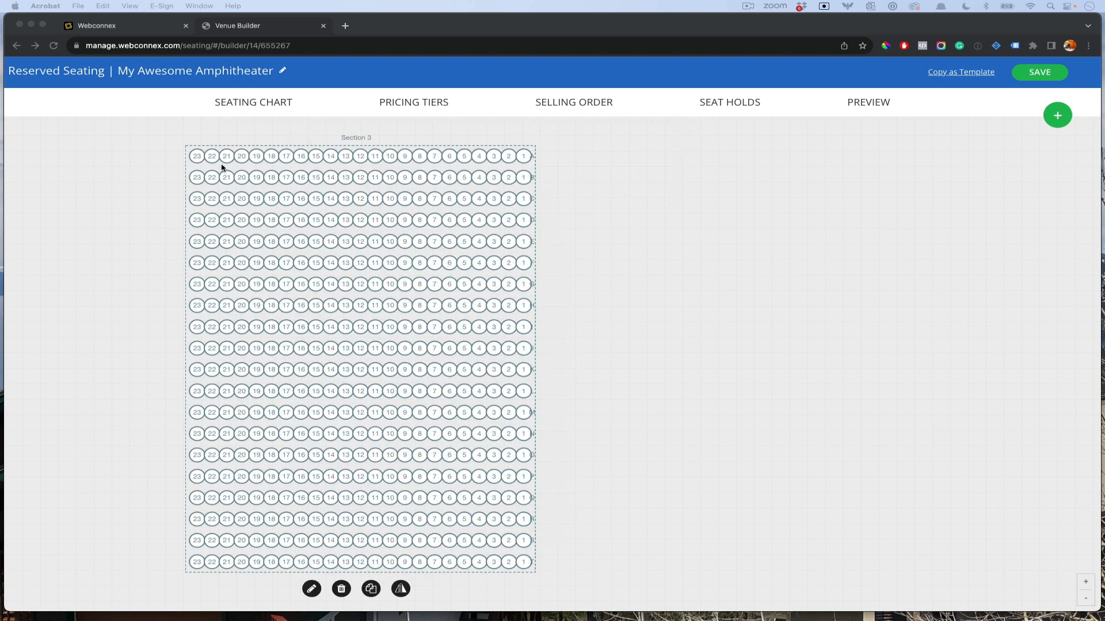
Step: Delete the left-end seats of rows A (A23–A10), B (B23–B11) and C (C23–C12) in Section 3
click(209, 160)
click(310, 589)
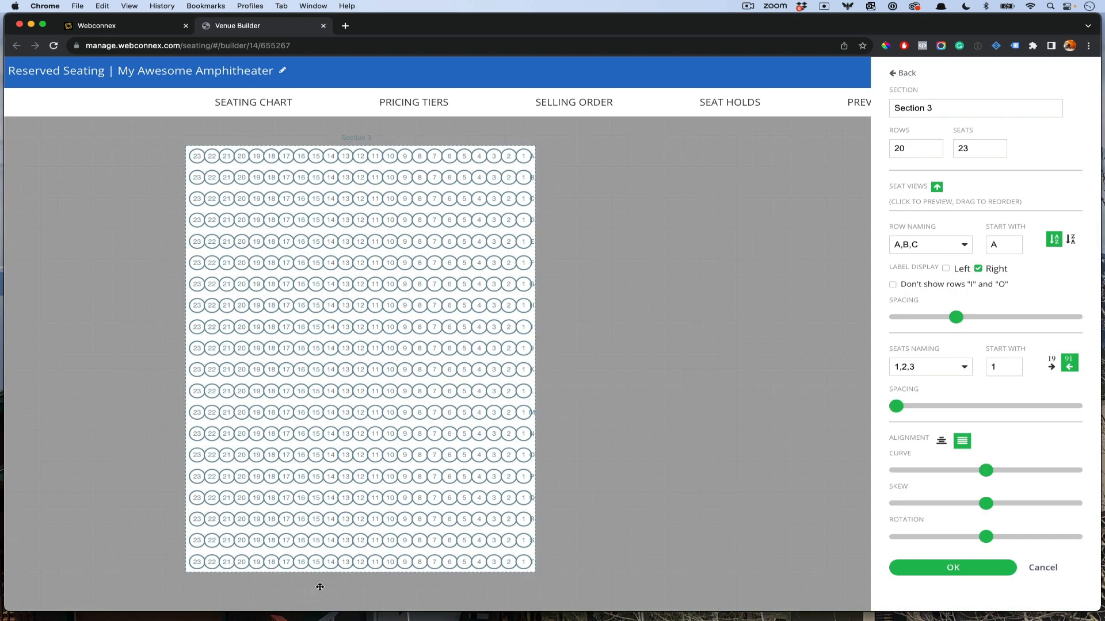
click(394, 162)
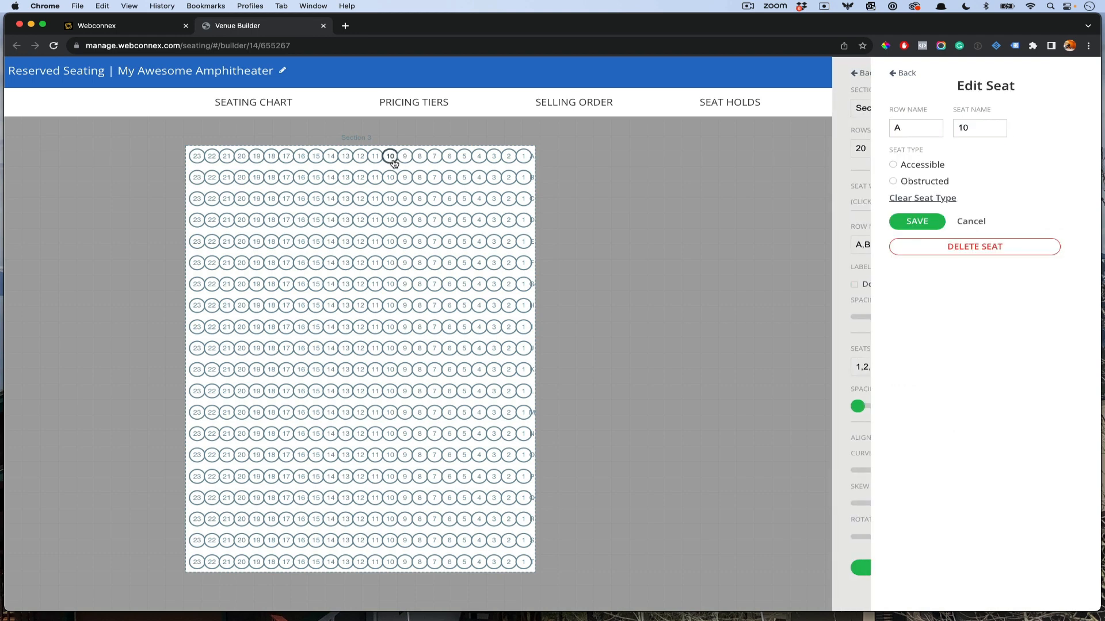
shift+click(198, 162)
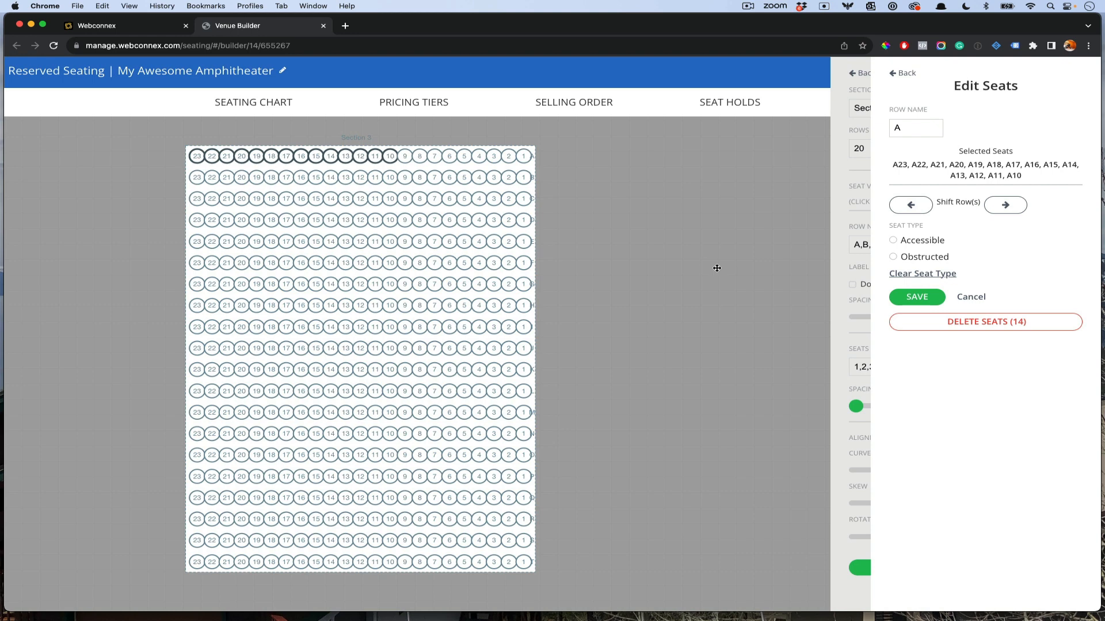
click(994, 324)
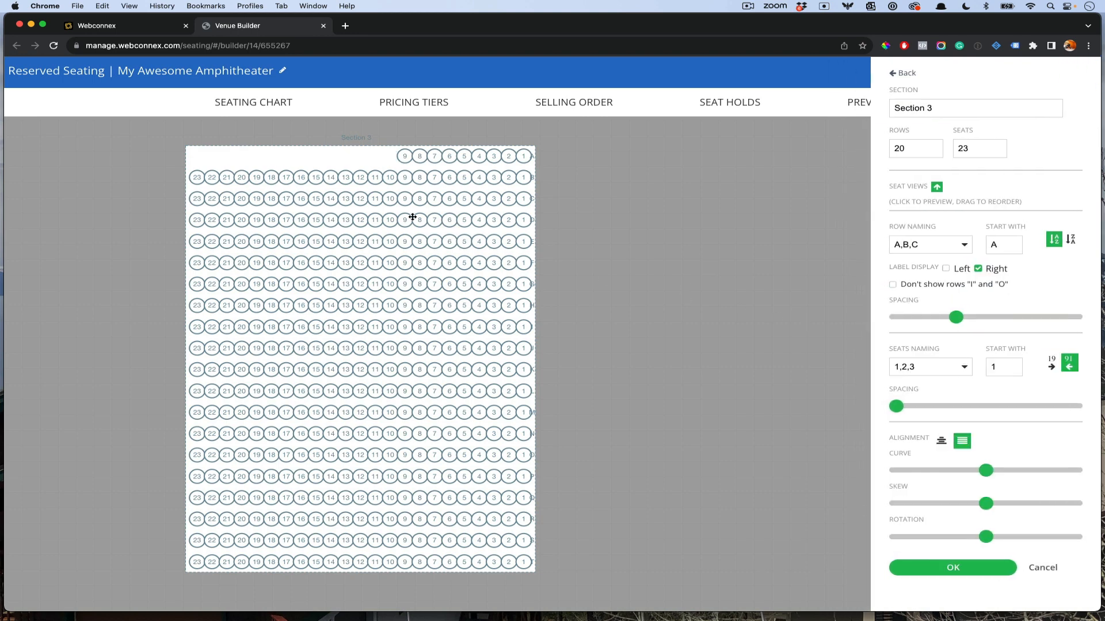
shift+click(197, 178)
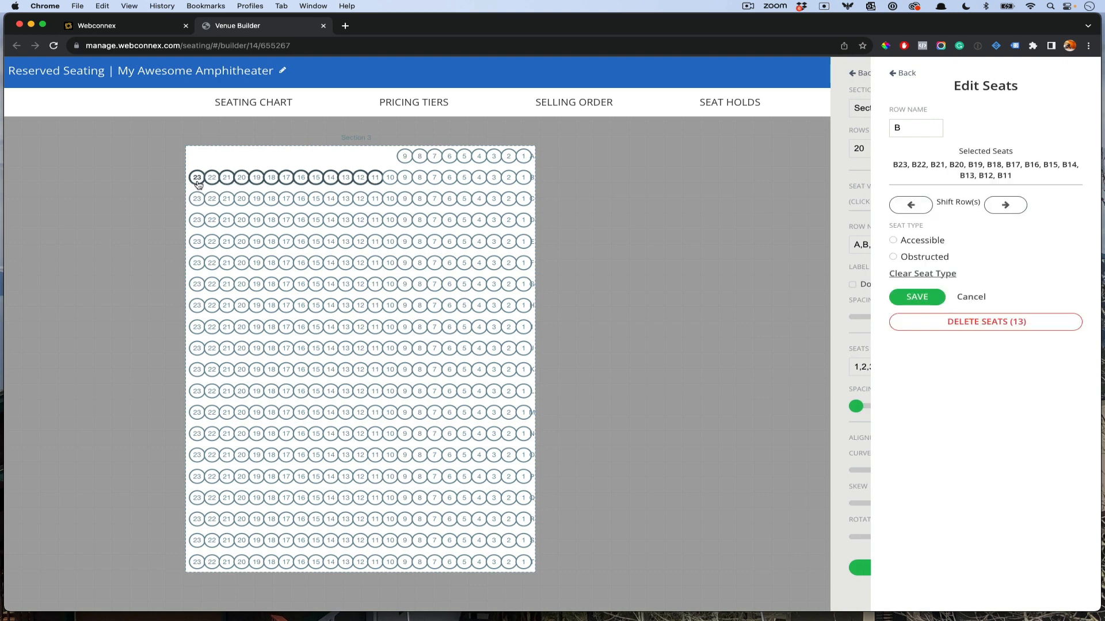
click(977, 322)
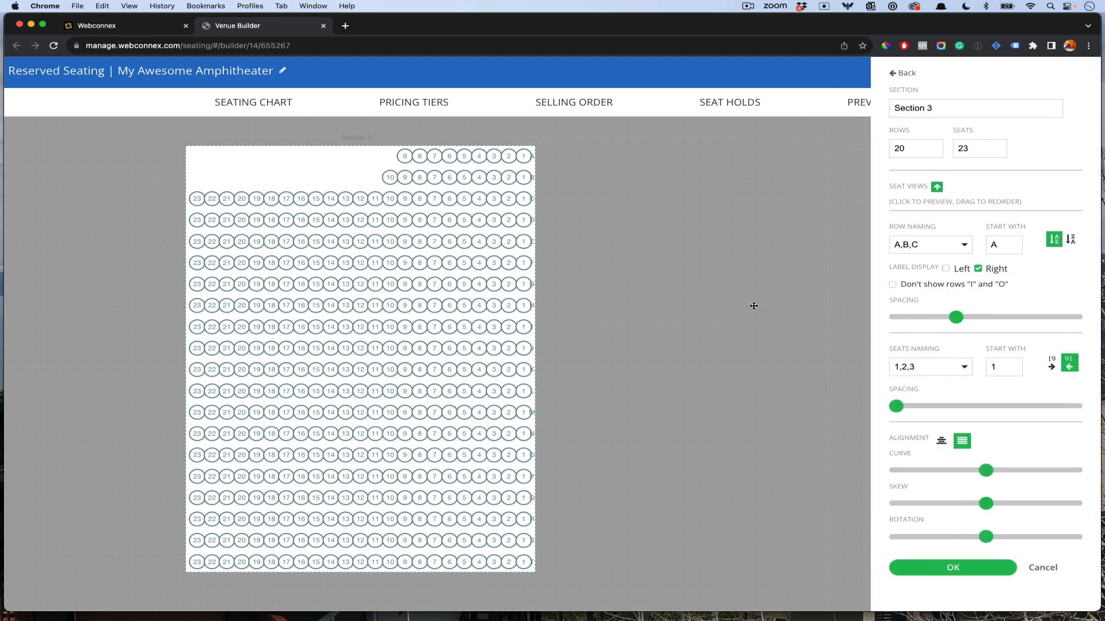
click(360, 199)
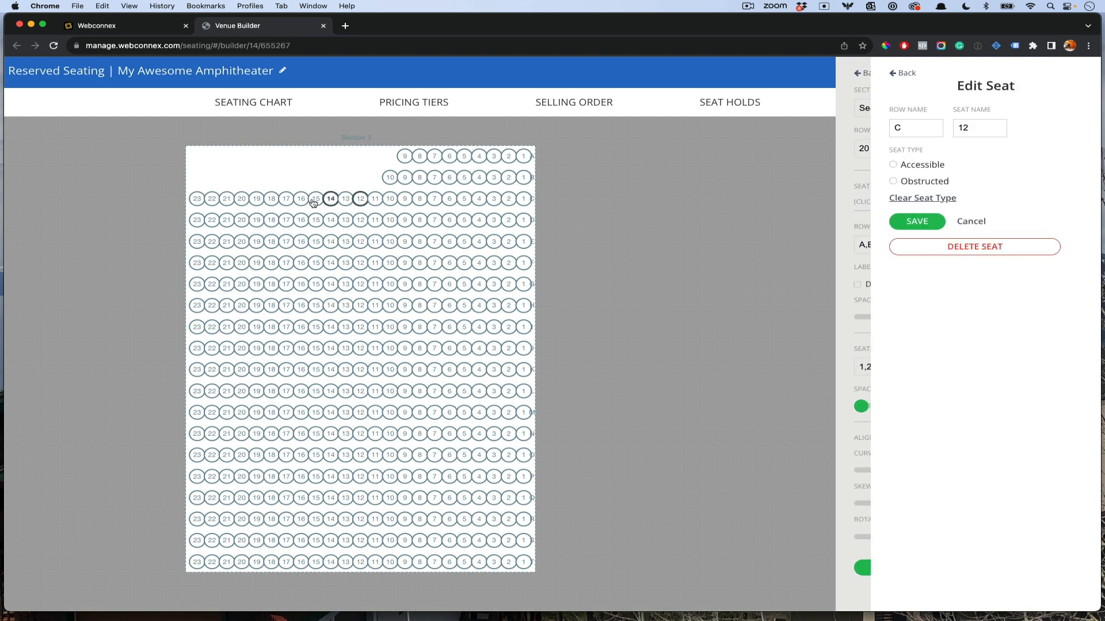
shift+click(205, 201)
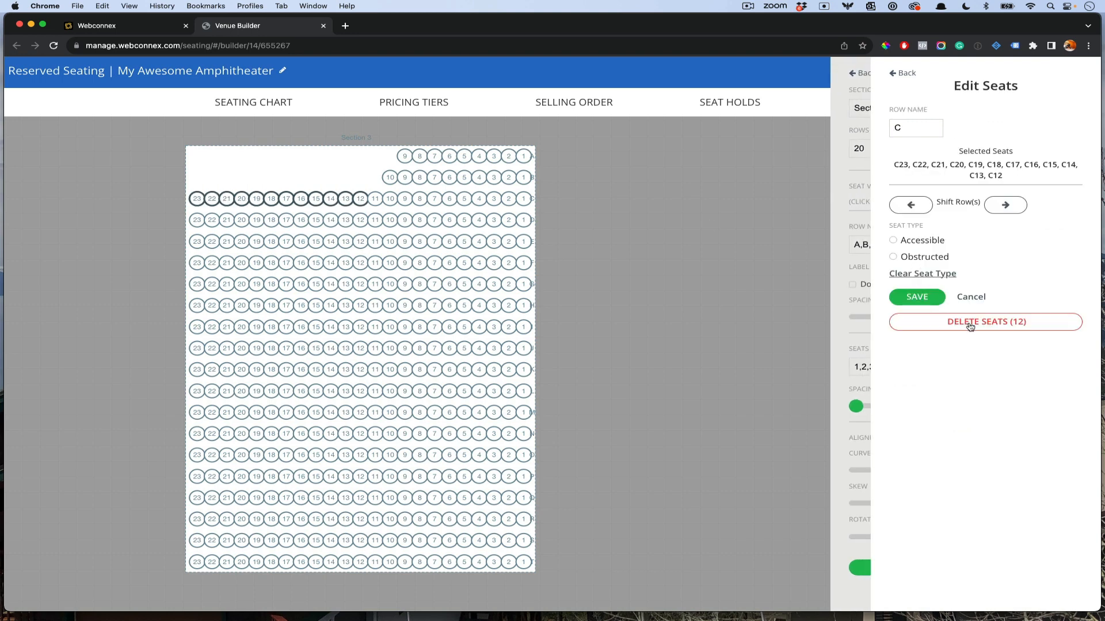
click(905, 322)
Step: Delete the left-end seats of row D and the following rows to continue the staircase diagonal
click(313, 242)
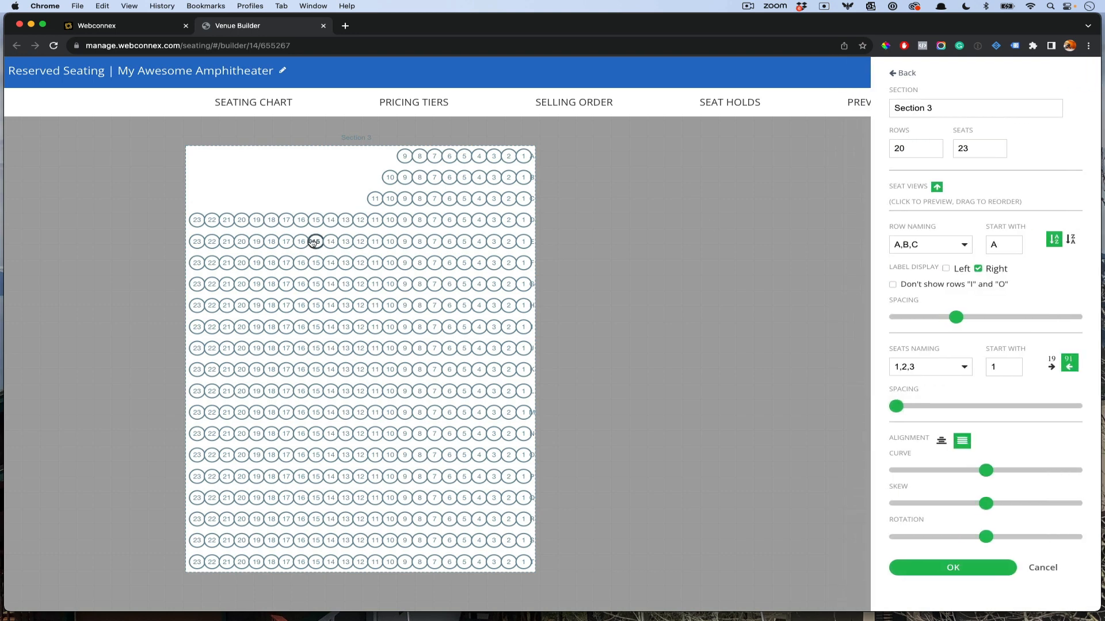
click(345, 220)
shift+click(197, 220)
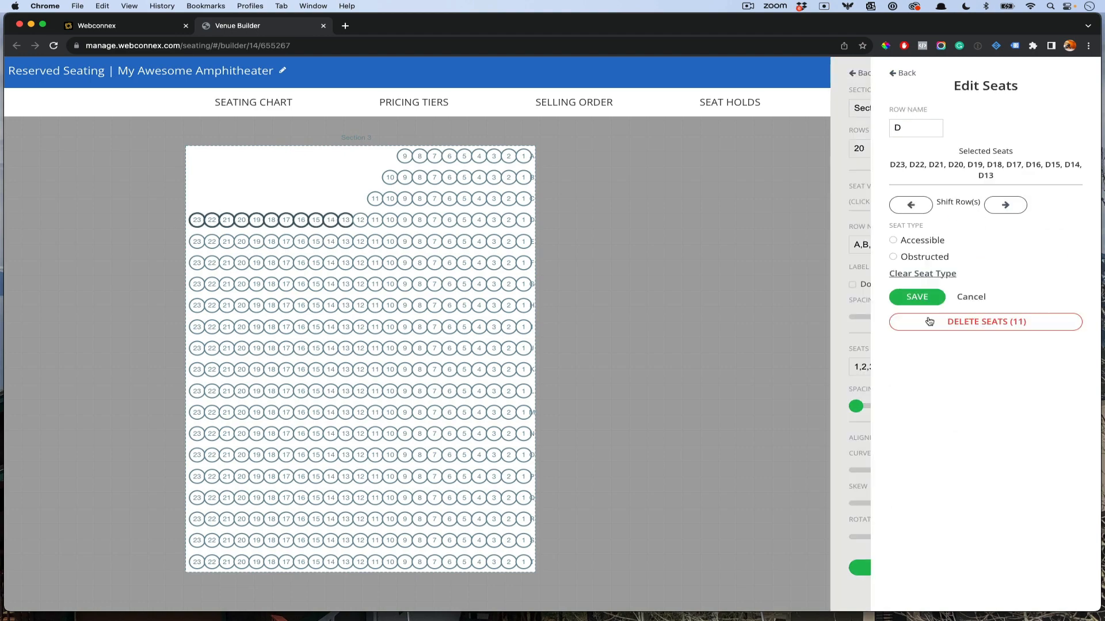
click(930, 321)
click(286, 305)
shift+click(197, 305)
click(951, 312)
click(940, 311)
click(953, 567)
drag(897, 616, 835, 161)
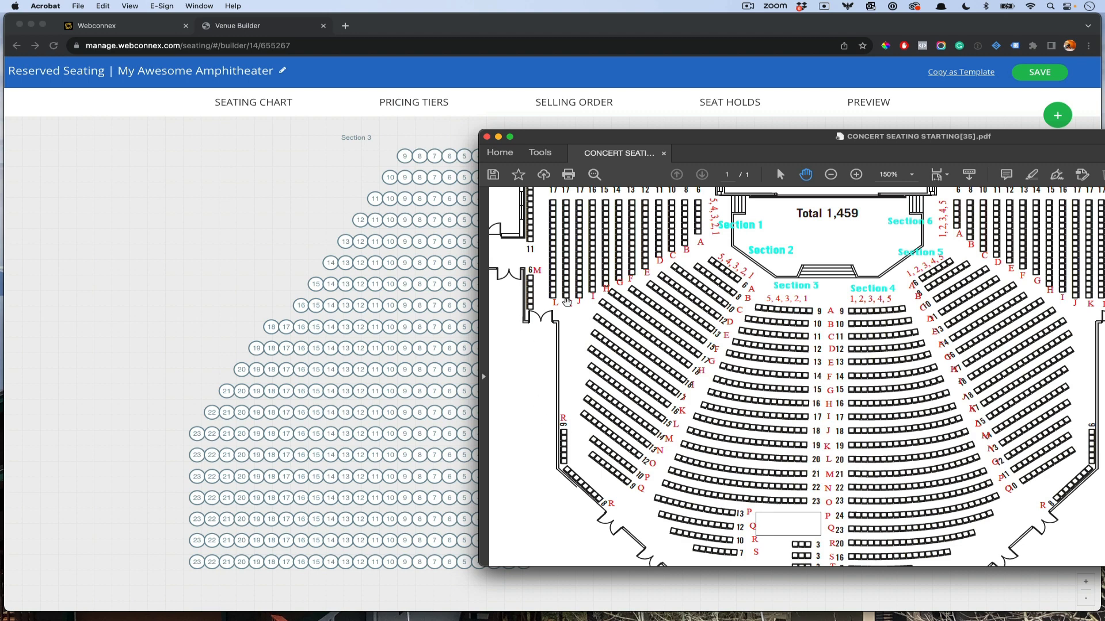
Step: Lay the concert seating floor plan over the chart to compare, then move it off the right edge
drag(658, 136, 1097, 145)
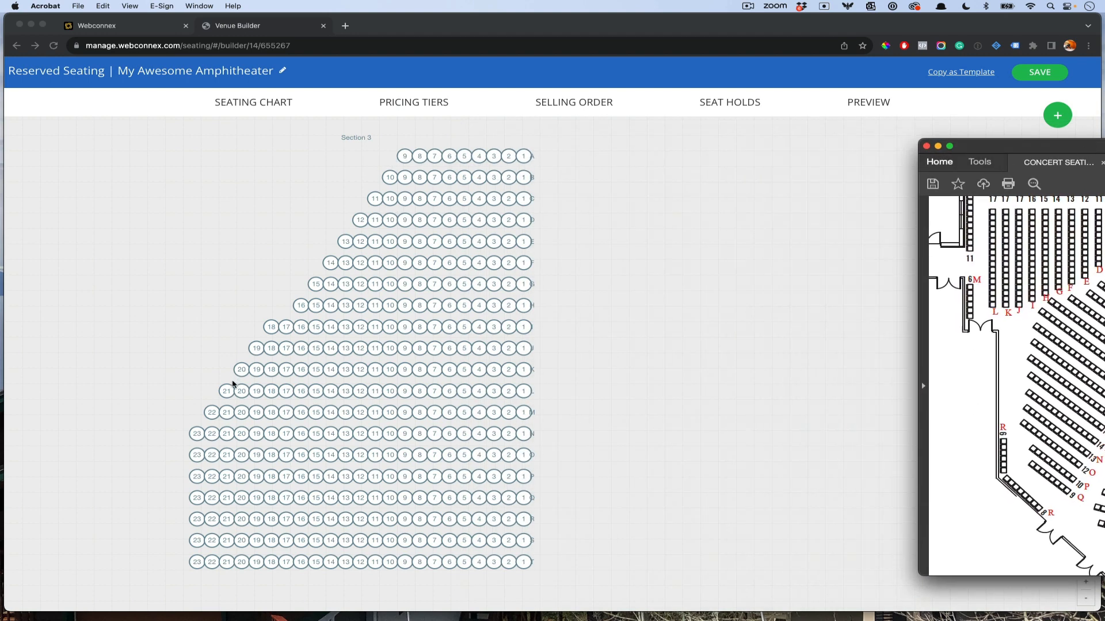
drag(988, 146, 500, 114)
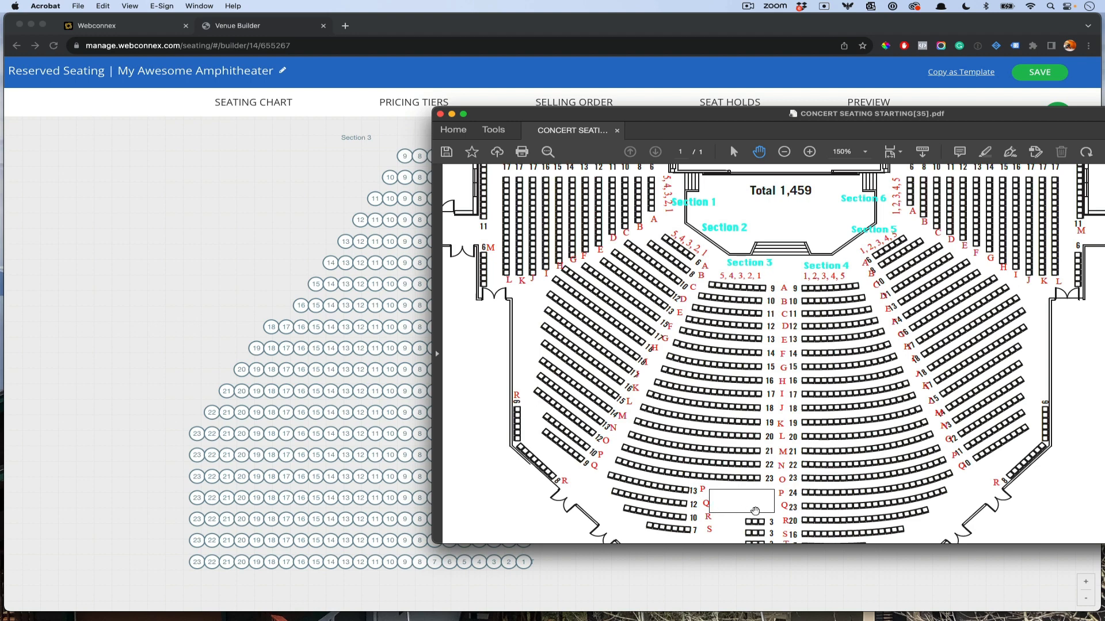
drag(715, 112, 1104, 105)
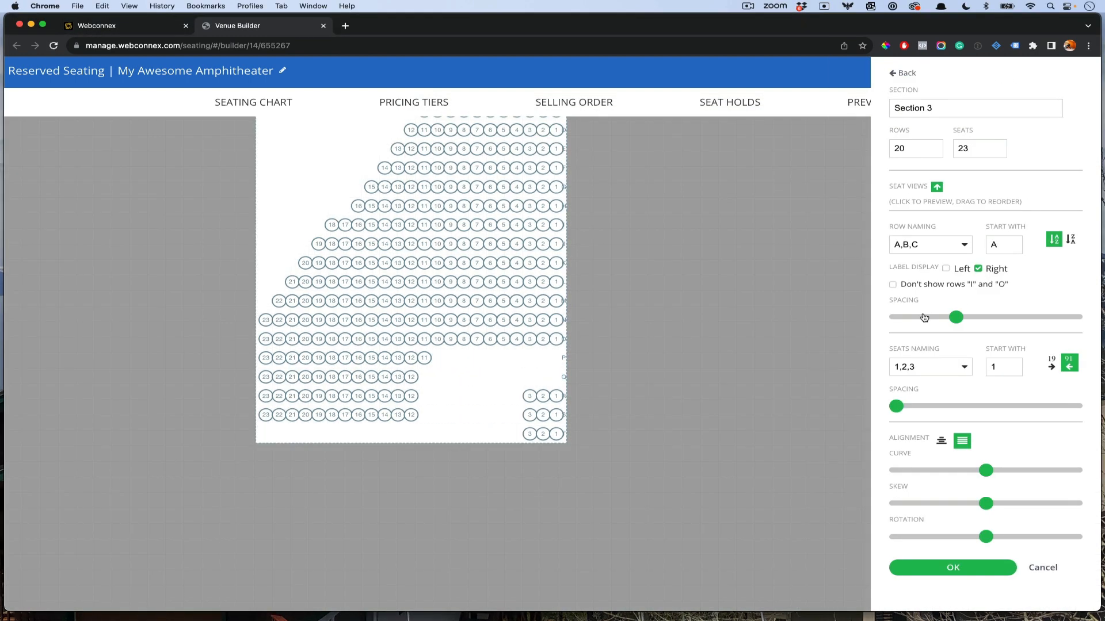
Step: Move Section 3 left under the stage and apply a curve and skew to its rows
click(771, 468)
scroll(773, 470, down, 5)
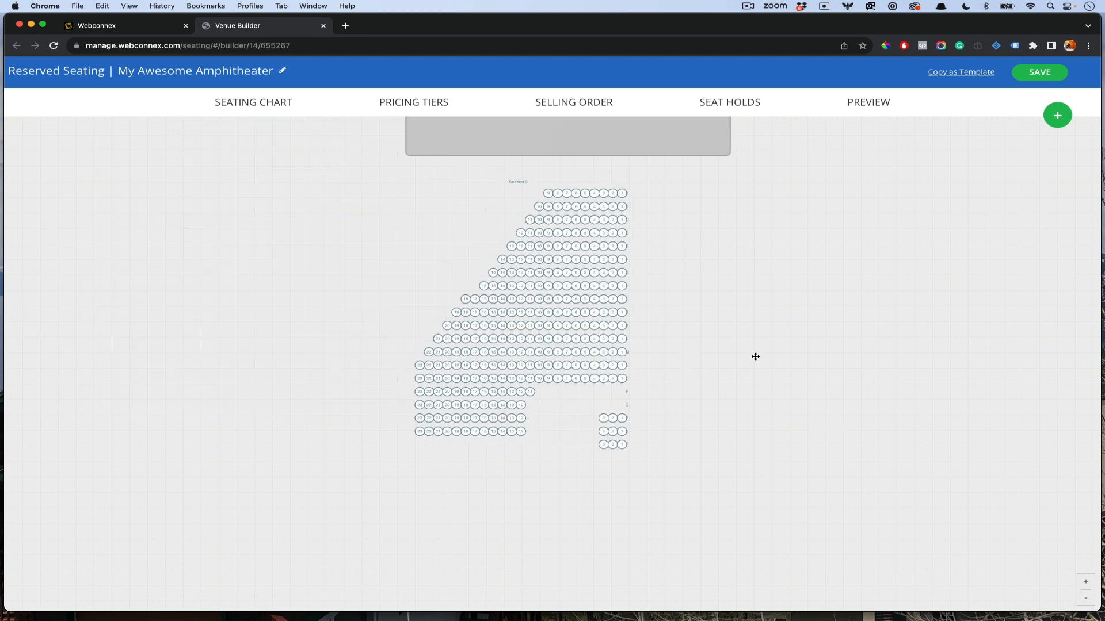
drag(618, 335, 533, 330)
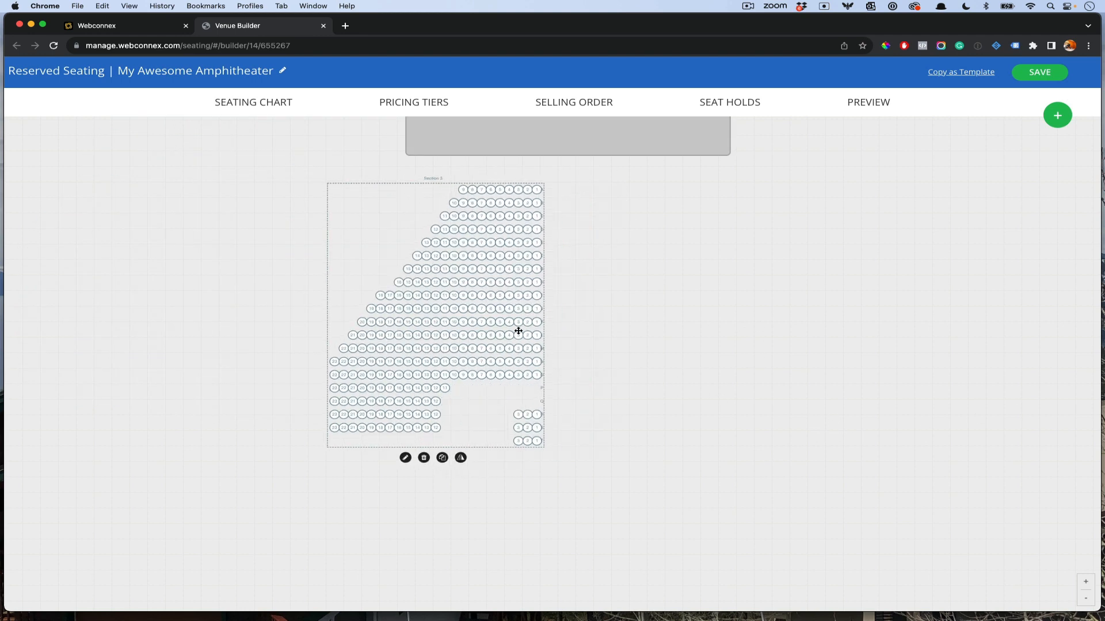
click(406, 458)
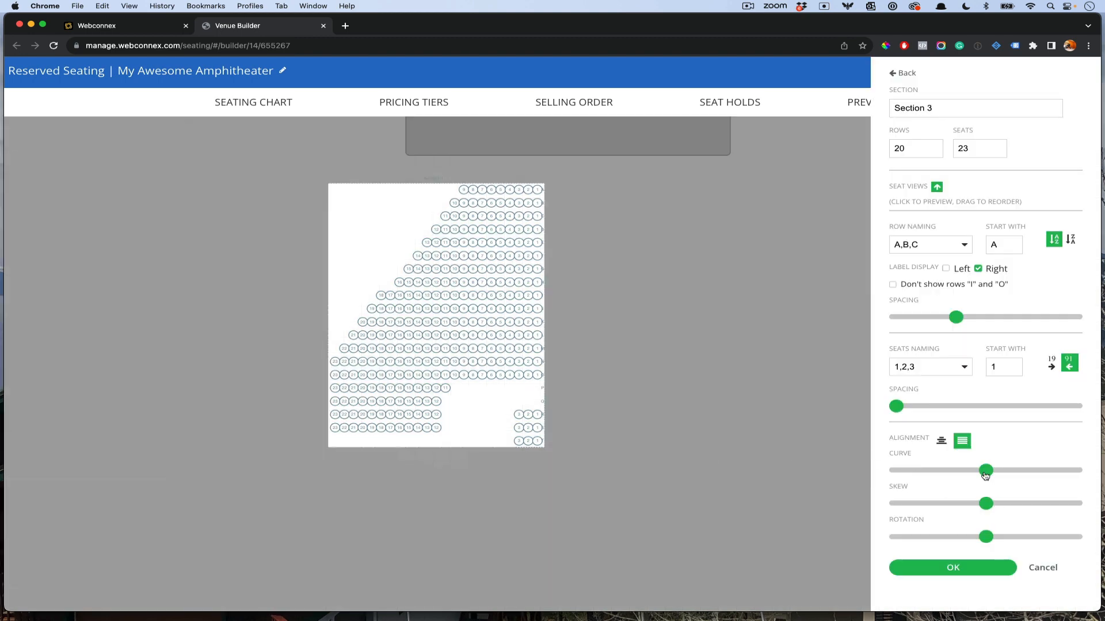
drag(986, 475, 952, 472)
drag(1007, 507, 1028, 509)
drag(947, 469, 964, 474)
click(294, 368)
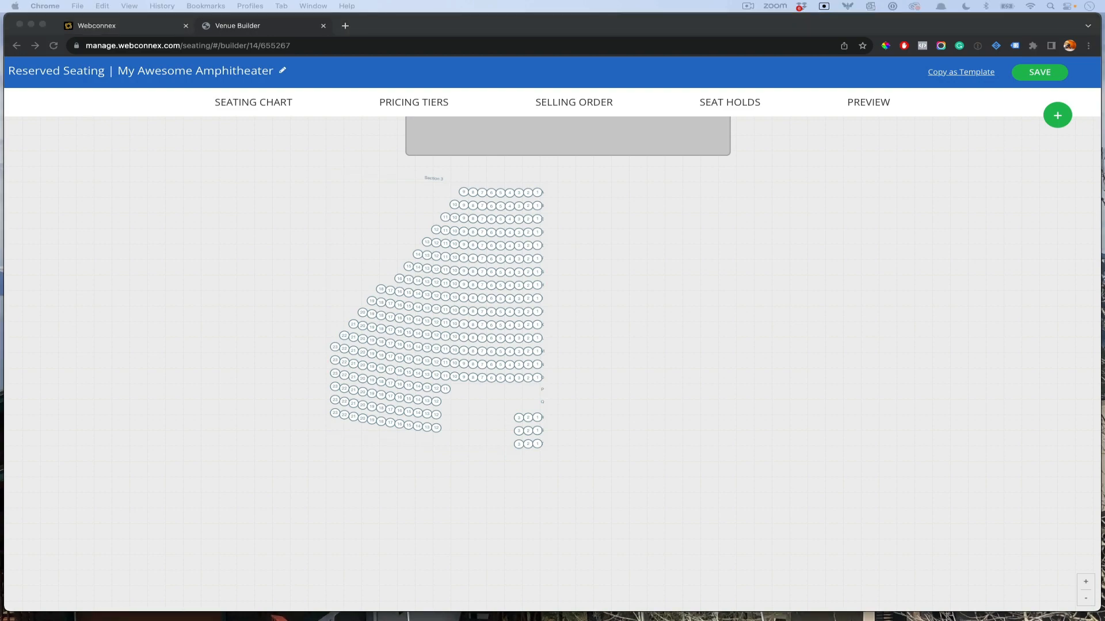
Step: Check Section 3 against the seating PDF, then readjust and confirm its curve and skew
drag(1104, 117, 757, 138)
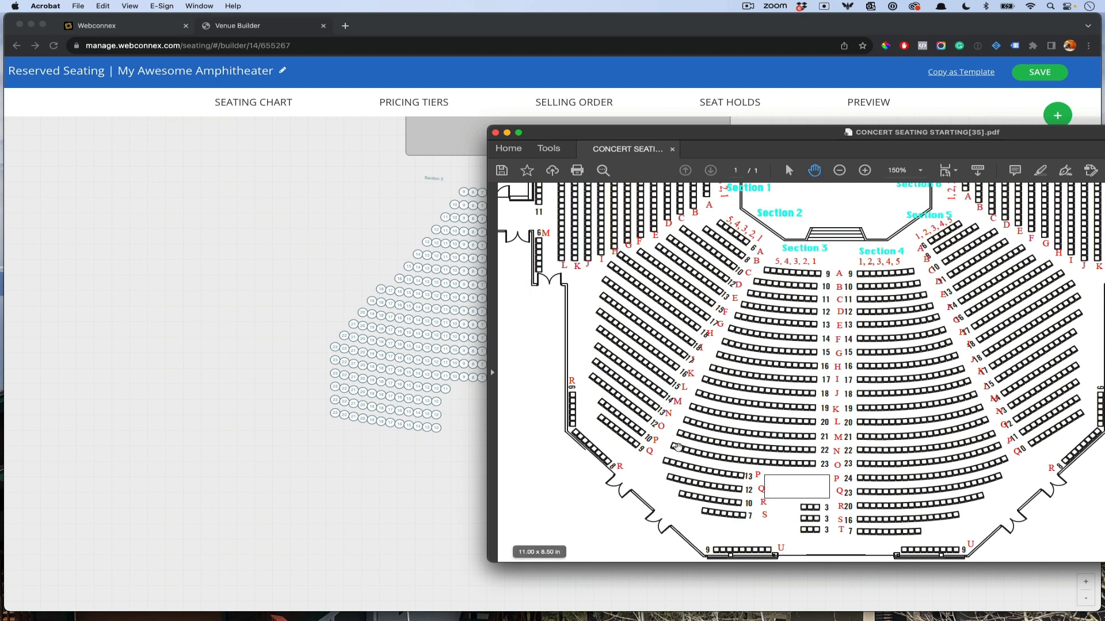
double_click(791, 136)
click(535, 421)
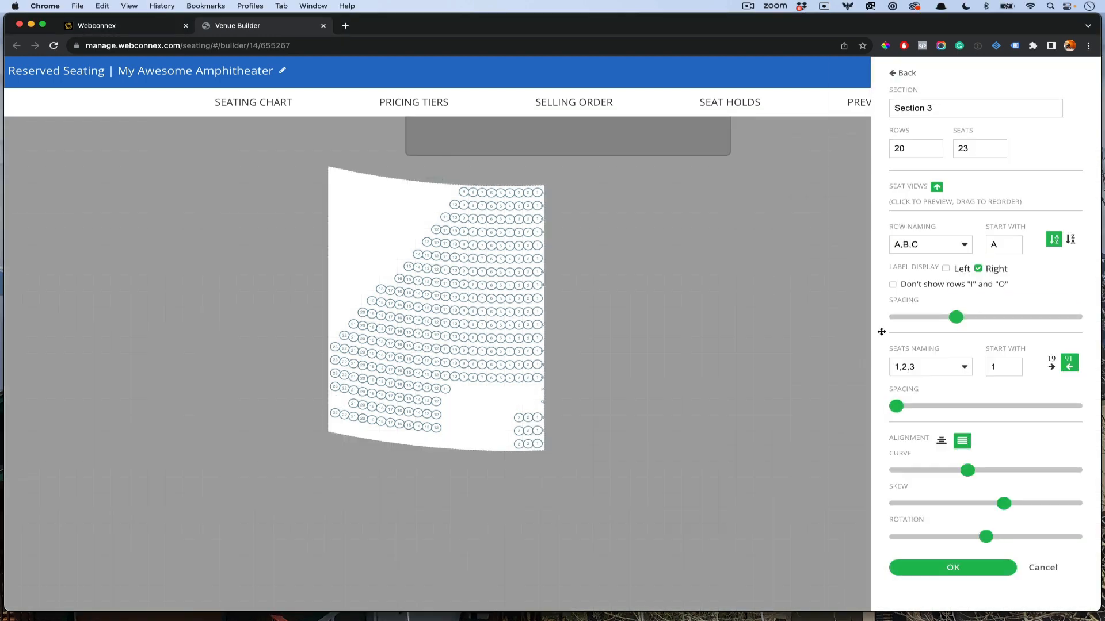
click(936, 568)
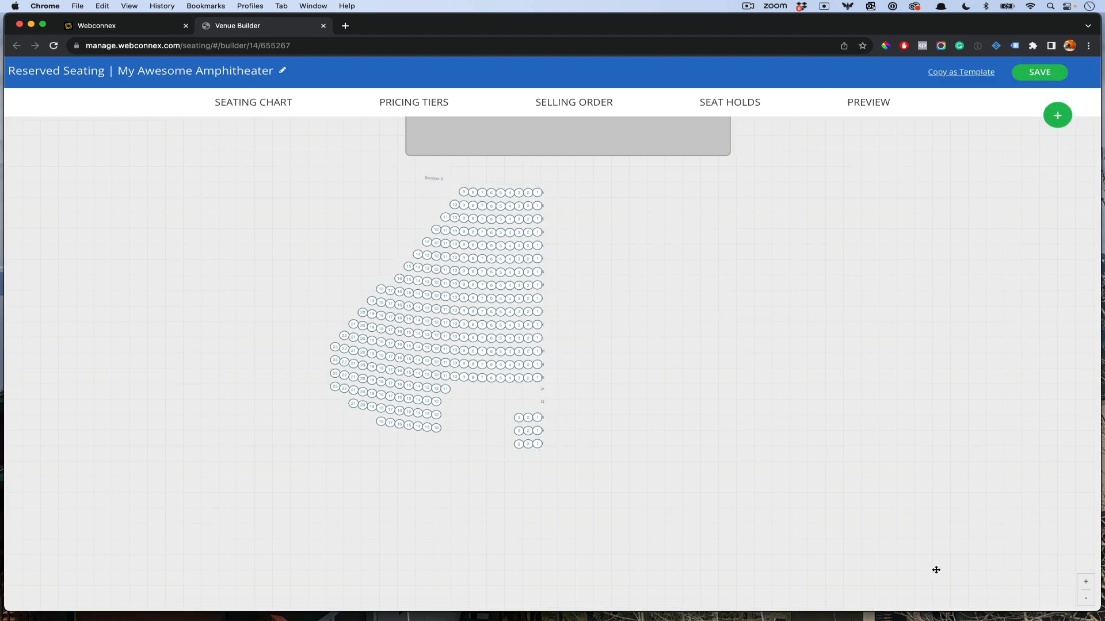
click(509, 255)
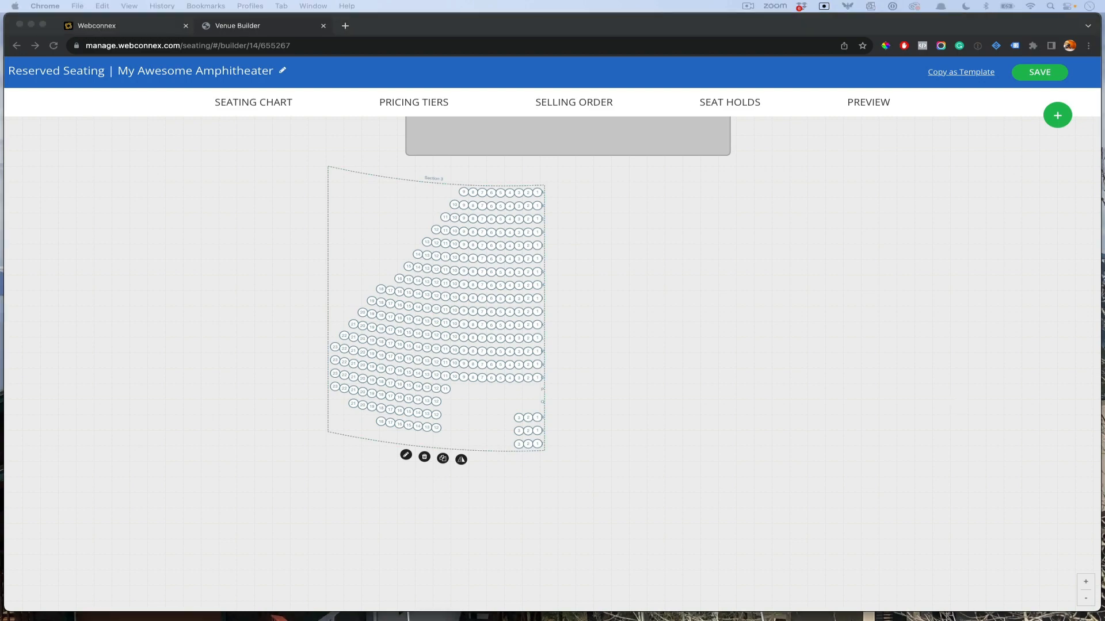
Step: Duplicate Section 3, flip the copy horizontally, and place New Section to its right
drag(1104, 242, 229, 188)
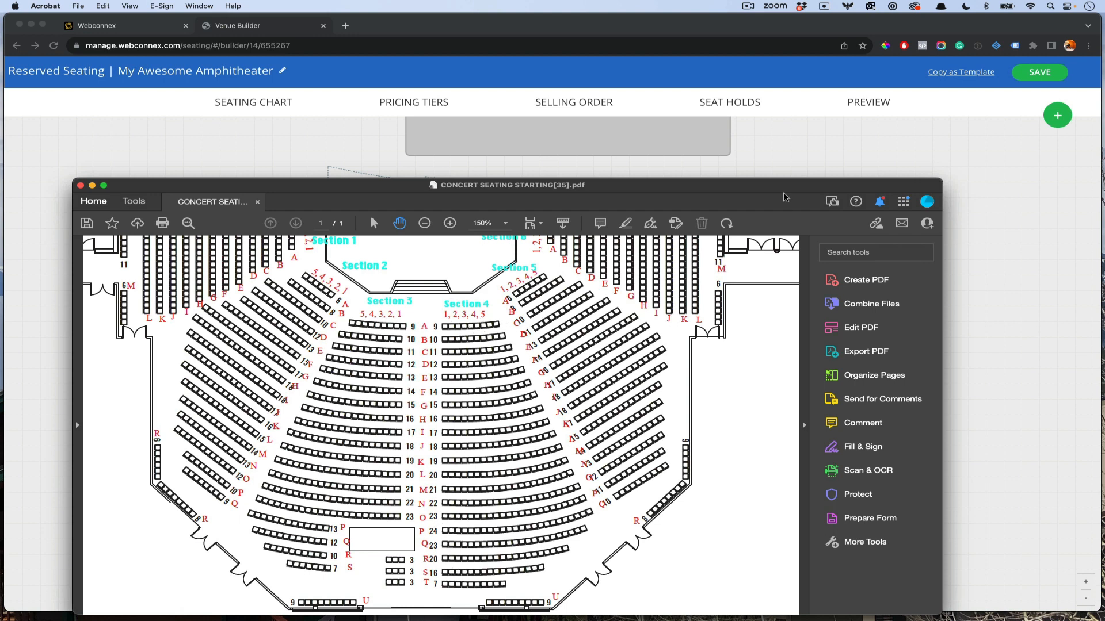
drag(784, 191, 0, 190)
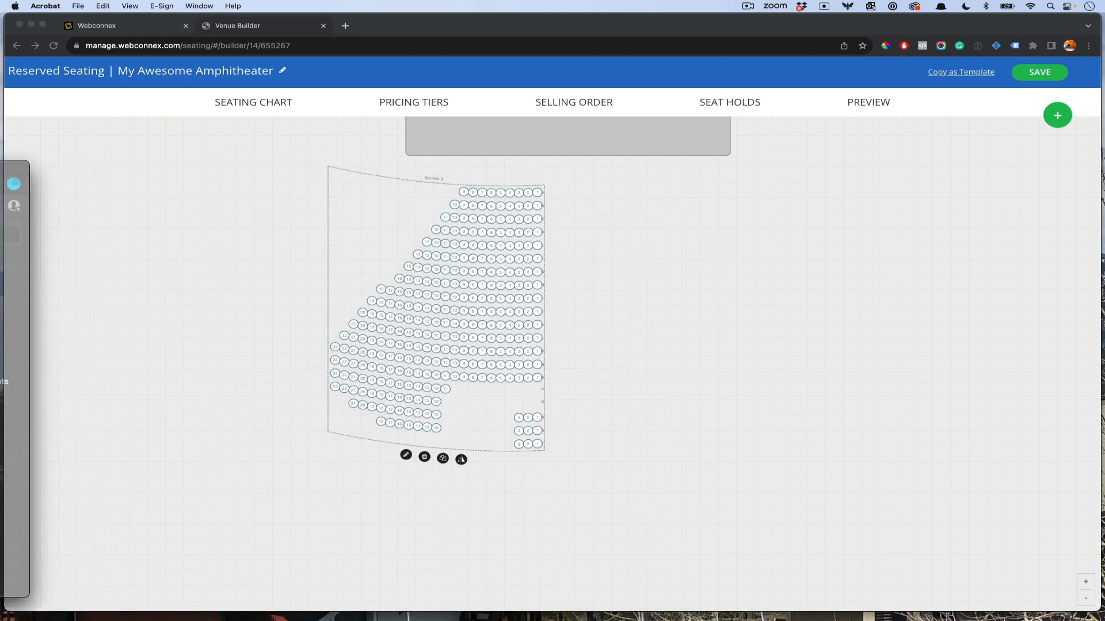
click(469, 501)
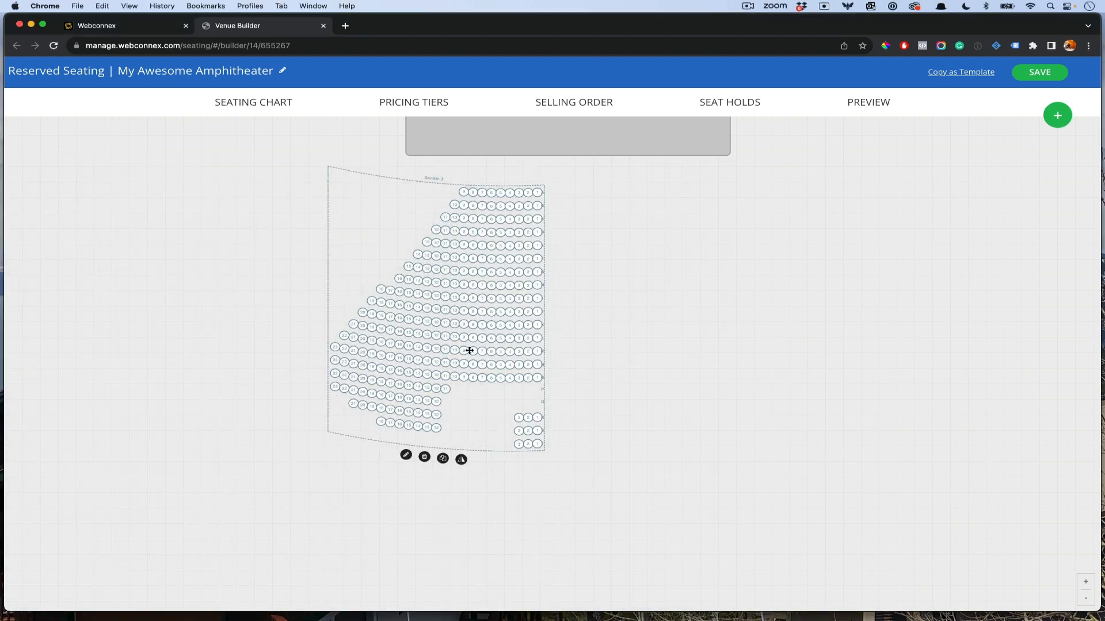
click(444, 461)
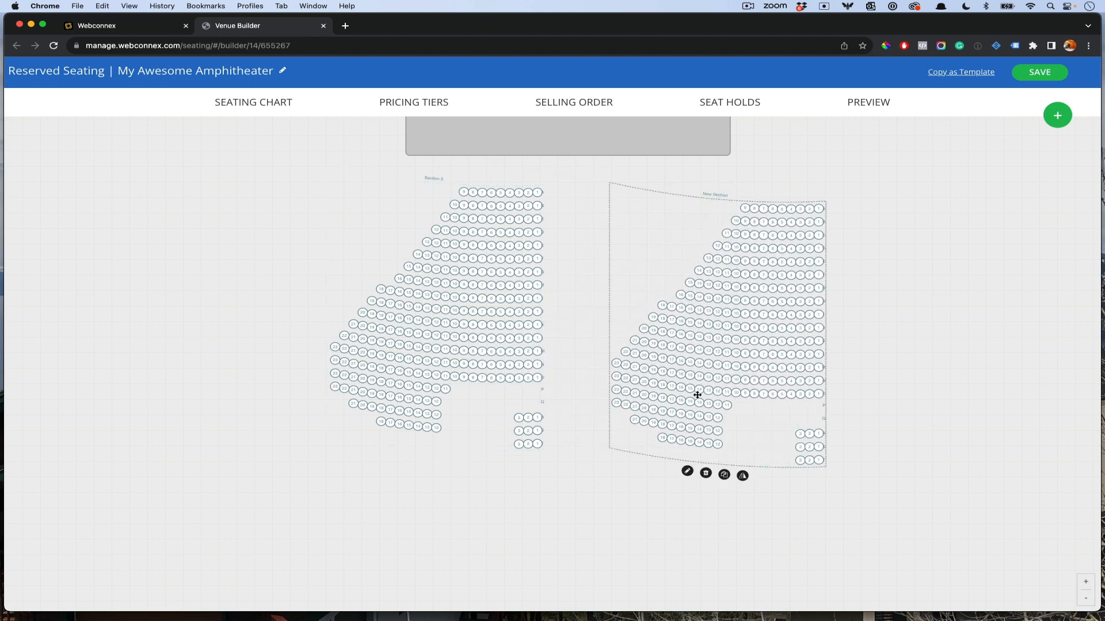
click(742, 476)
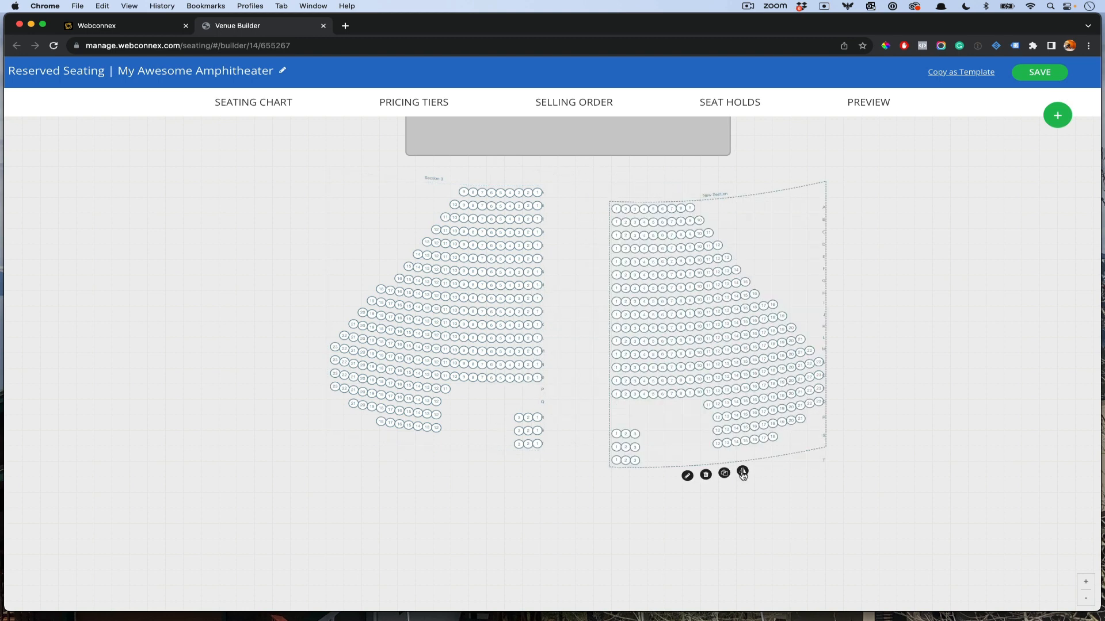
drag(721, 338, 703, 323)
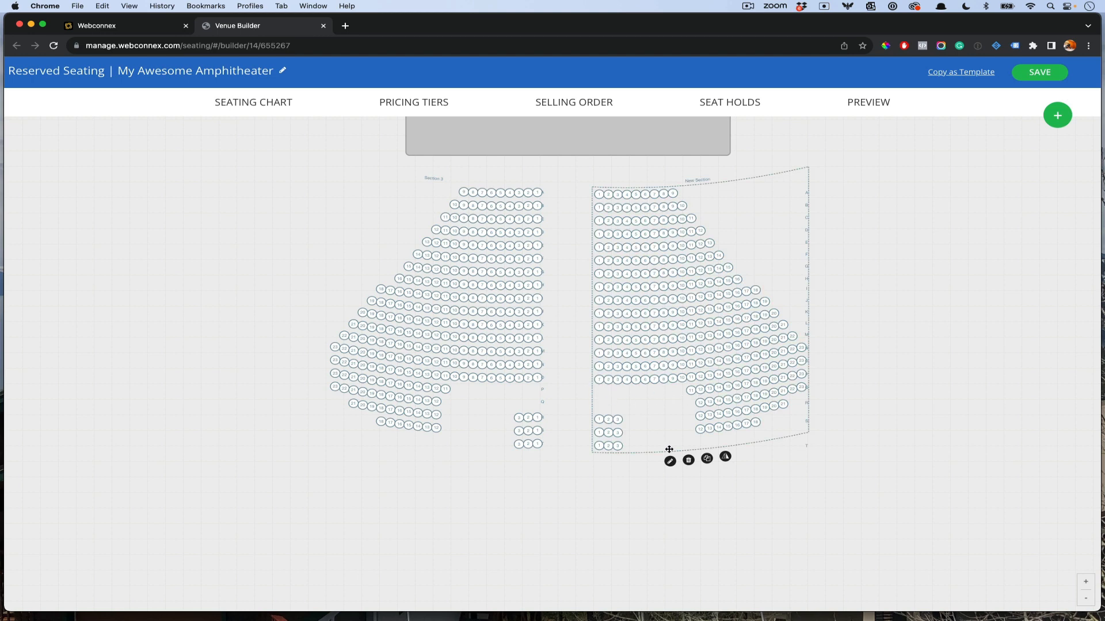
click(671, 460)
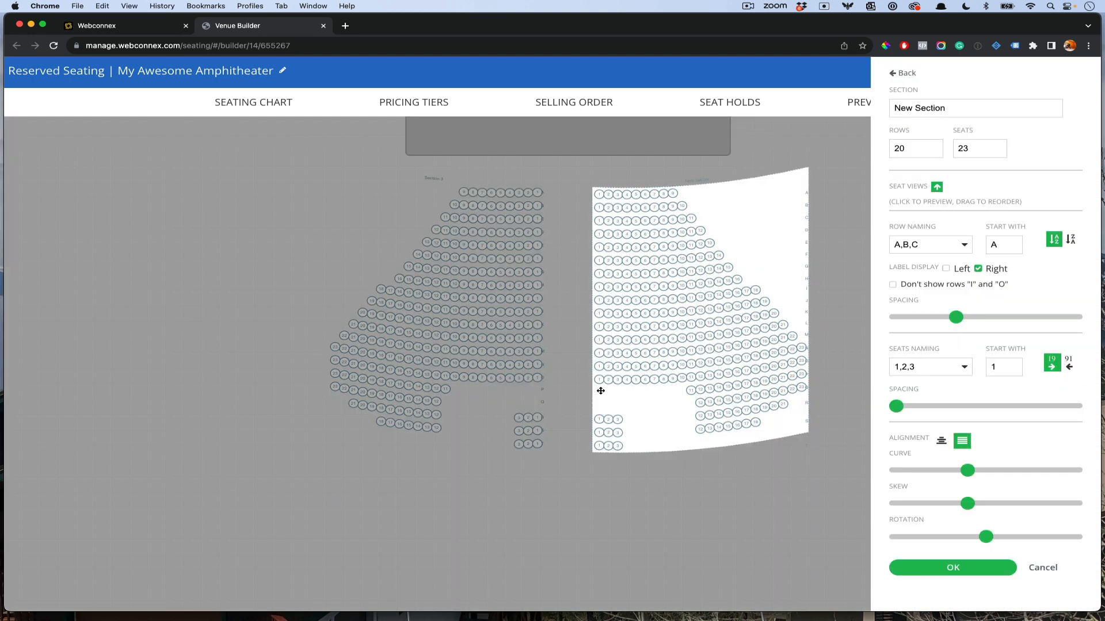
Step: Restore the missing seats in the bottom rows of New Section
click(683, 391)
click(672, 391)
click(663, 391)
click(654, 393)
click(645, 393)
click(637, 394)
click(627, 394)
click(617, 394)
click(608, 395)
click(598, 394)
click(691, 404)
click(683, 405)
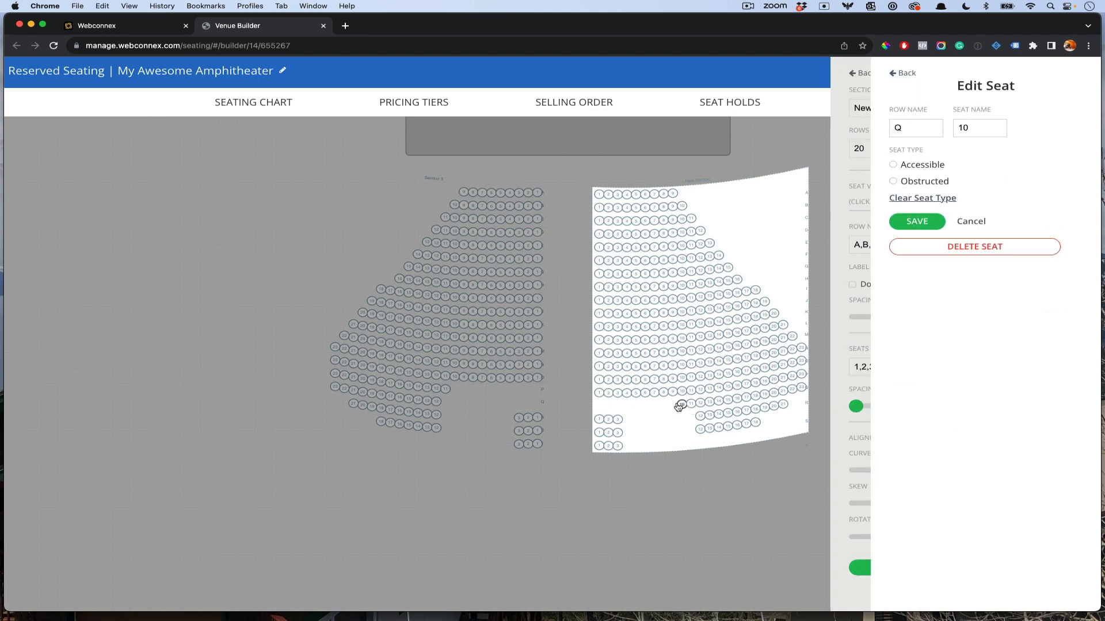
click(672, 405)
click(663, 405)
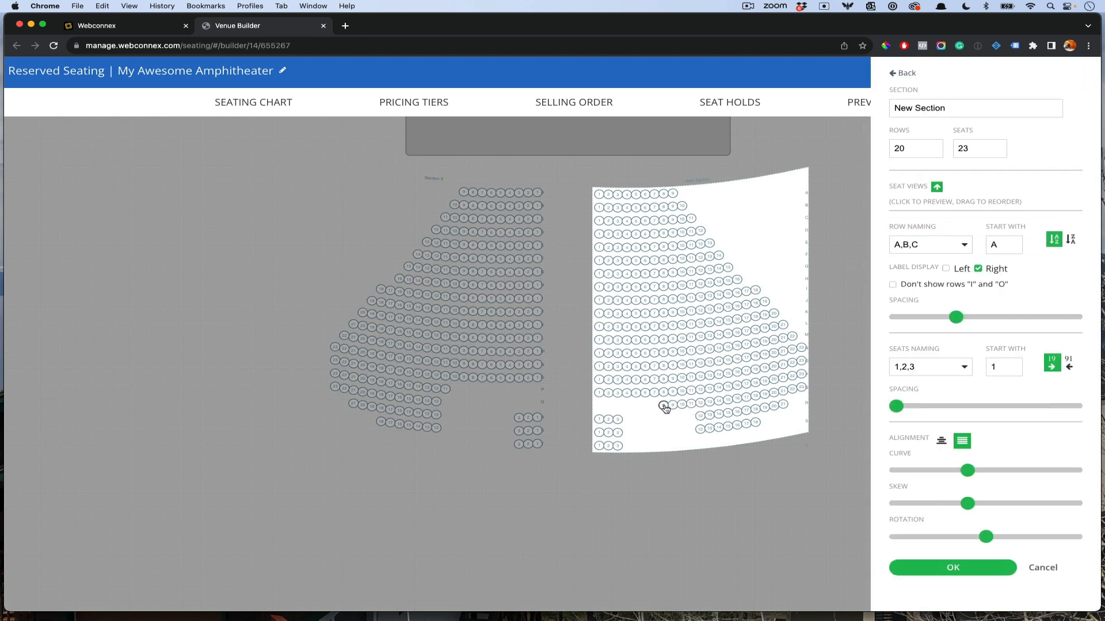
click(654, 406)
click(645, 406)
click(636, 406)
click(626, 407)
click(617, 407)
click(608, 407)
click(599, 407)
click(626, 419)
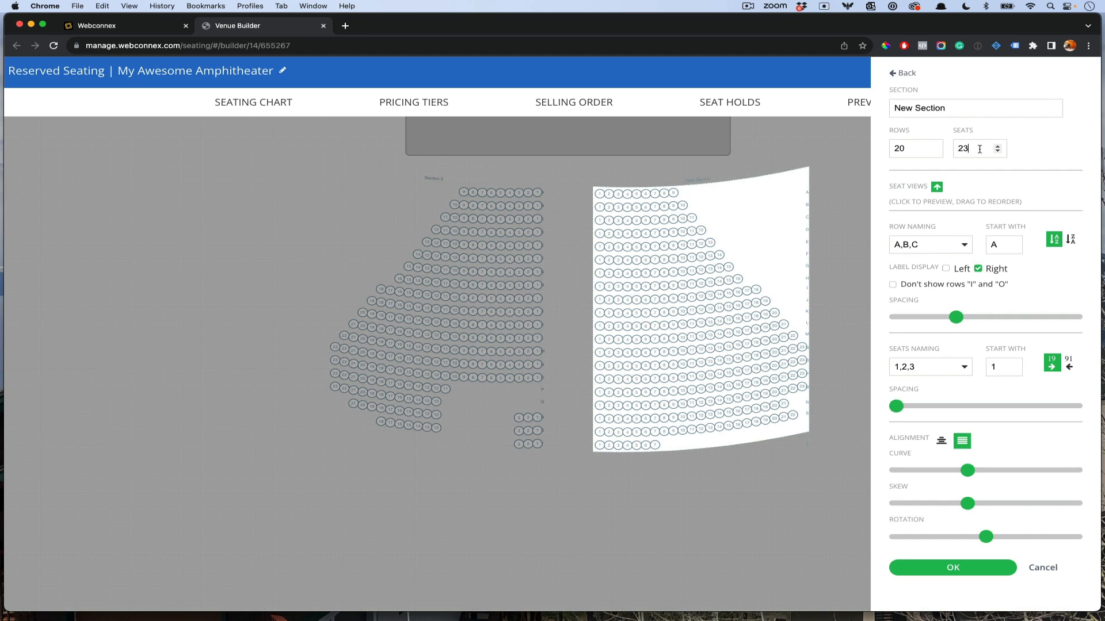
Step: Raise the section to 24 seats per row, delete end seats A24–M24, and turn off right-side row labels
click(997, 146)
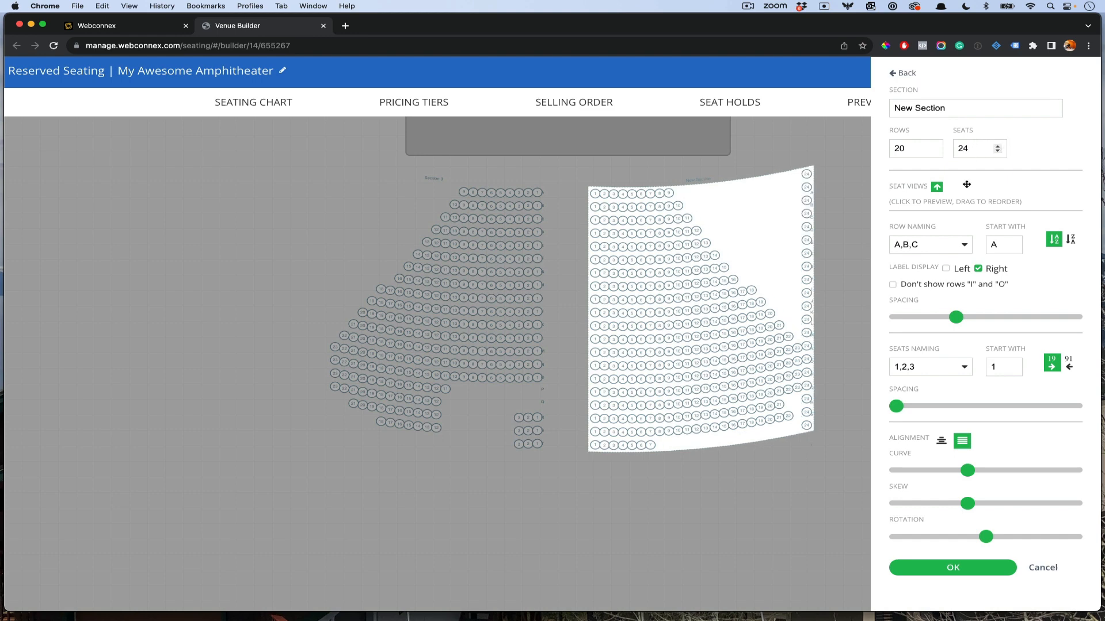
click(808, 174)
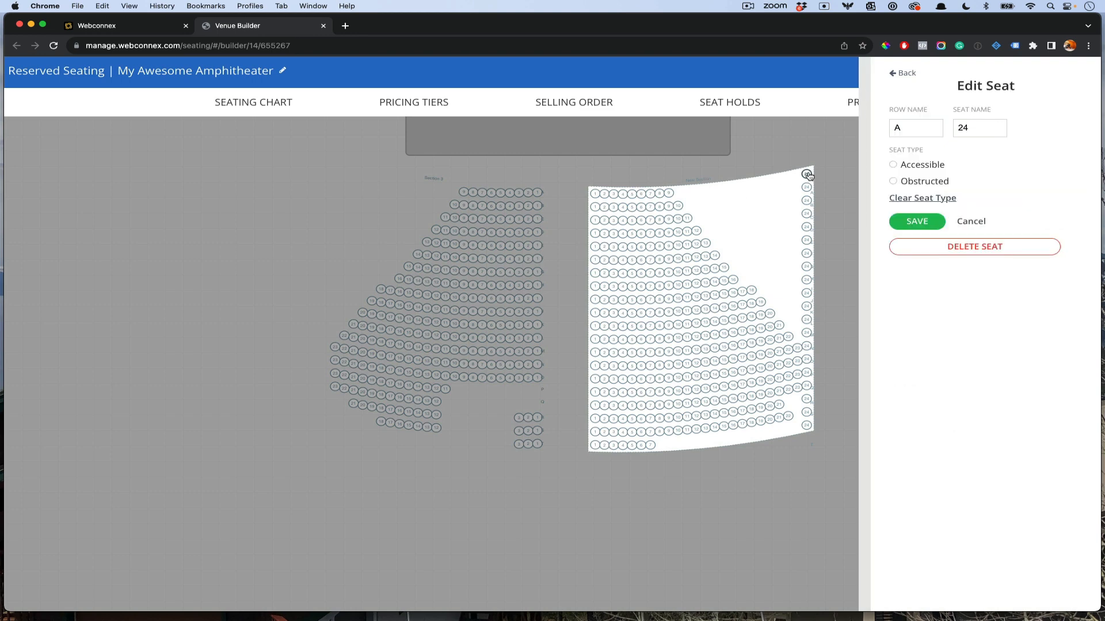
shift+click(808, 333)
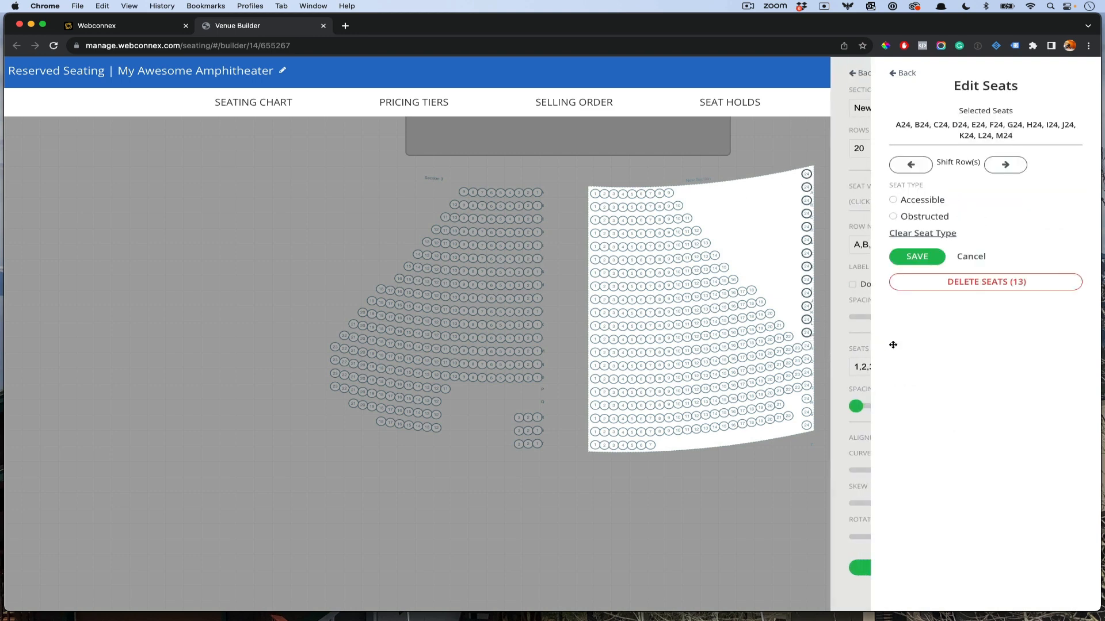
click(933, 282)
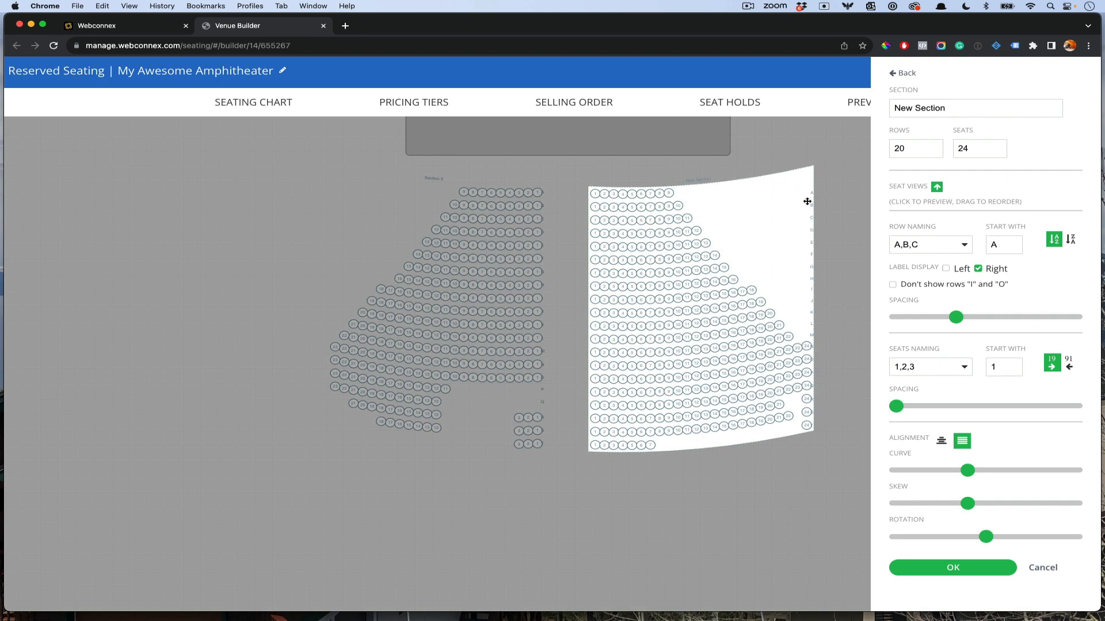
click(977, 269)
click(931, 568)
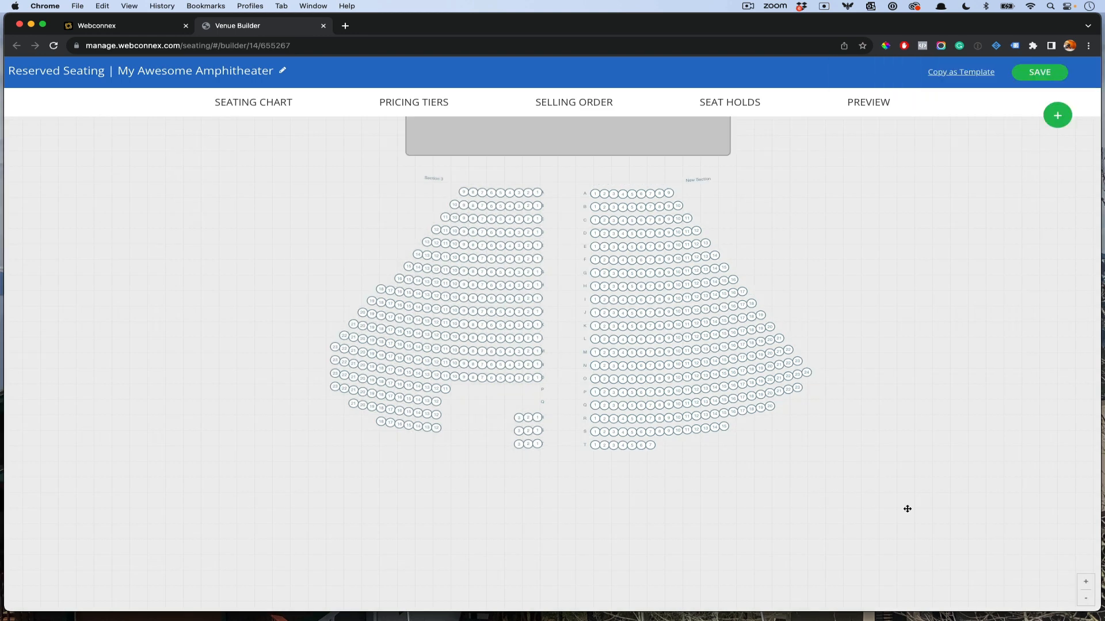
Step: Rename the right section to Section 4 and widen its row spacing
click(714, 317)
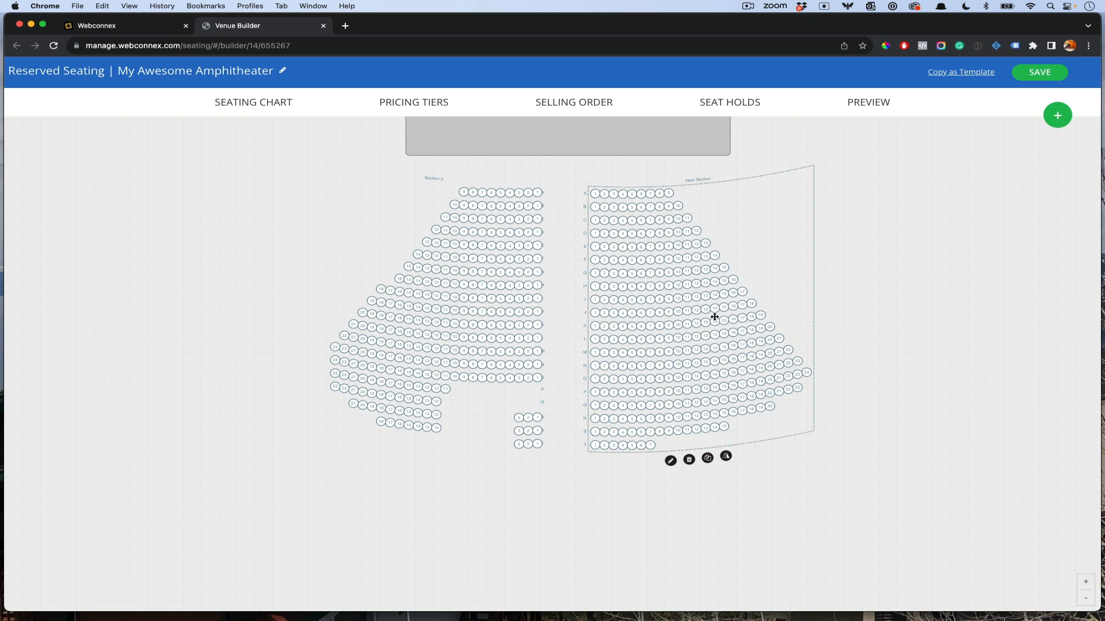
click(670, 460)
triple_click(946, 112)
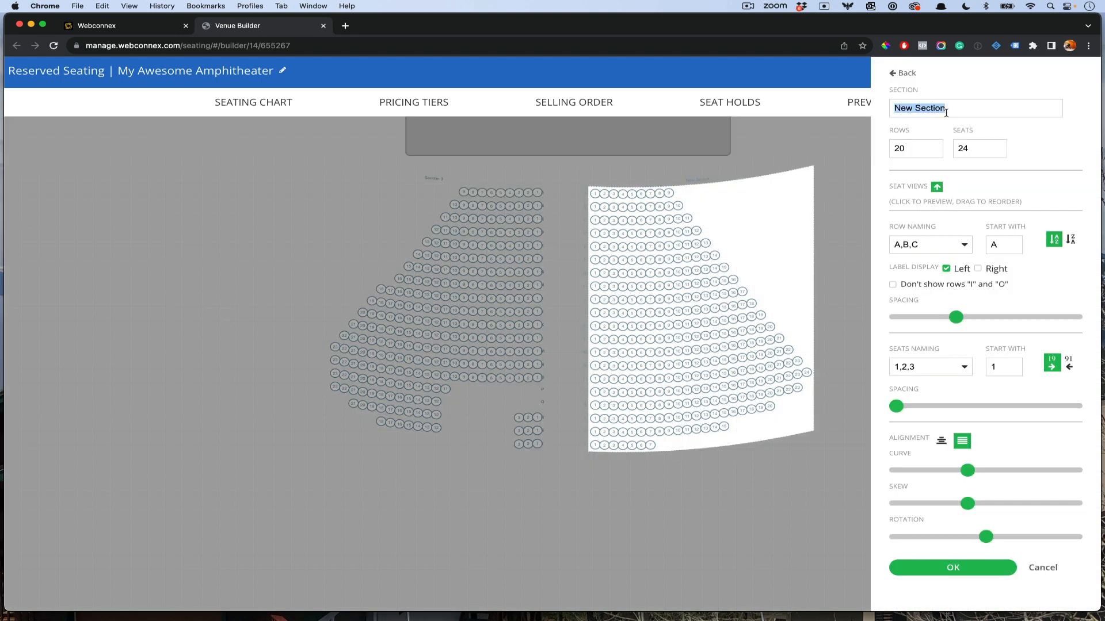
text(Section)
drag(955, 316, 976, 318)
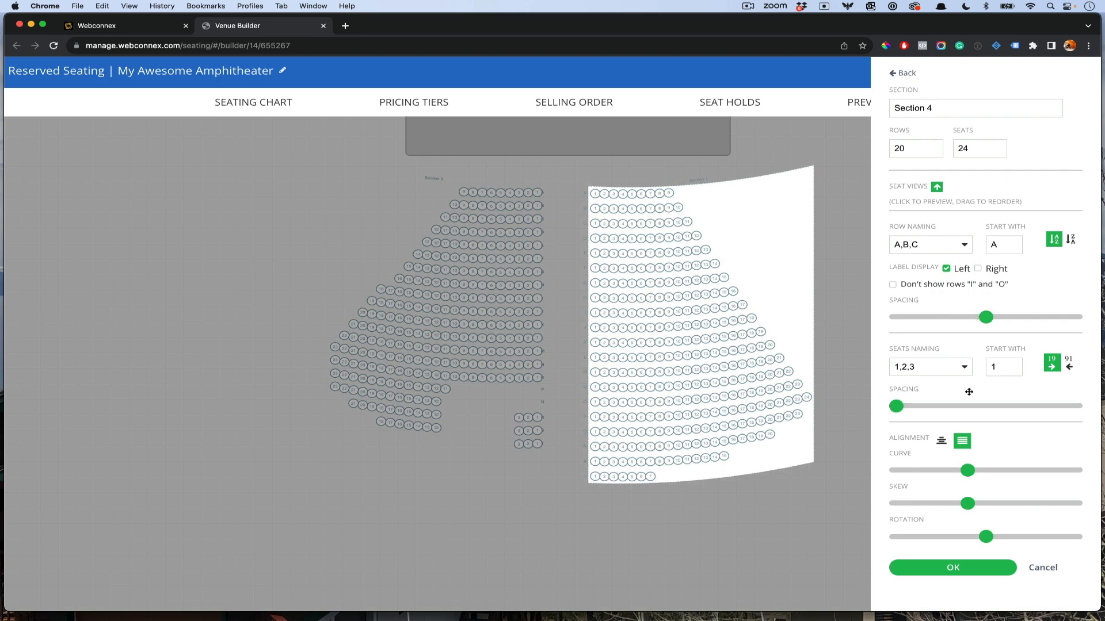
click(984, 569)
Step: Widen Section 3's row spacing to match Section 4
click(516, 342)
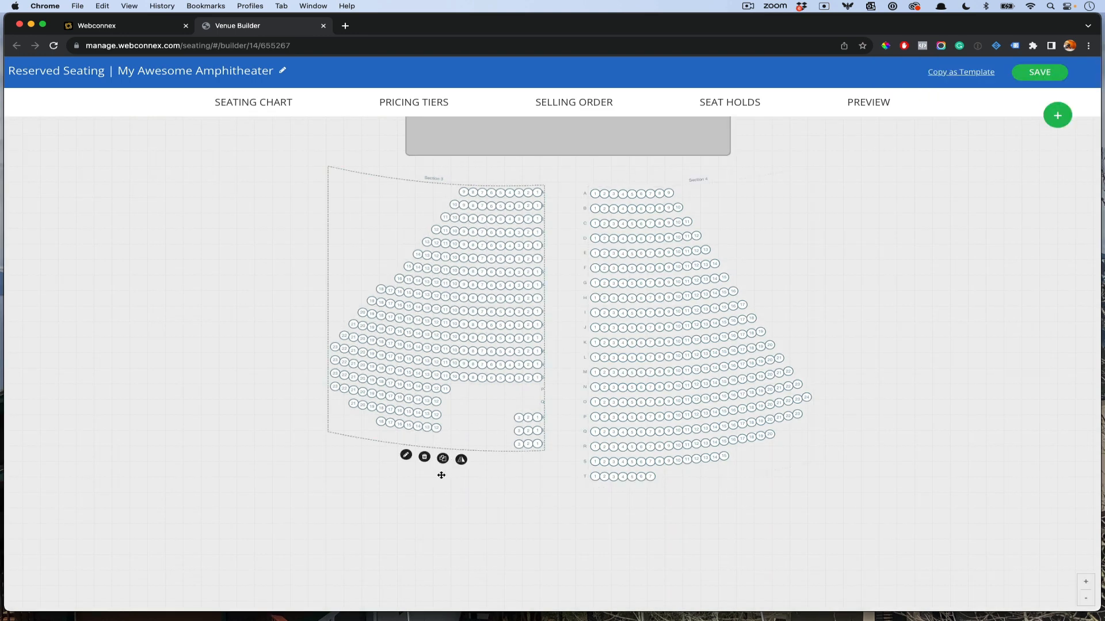
click(406, 456)
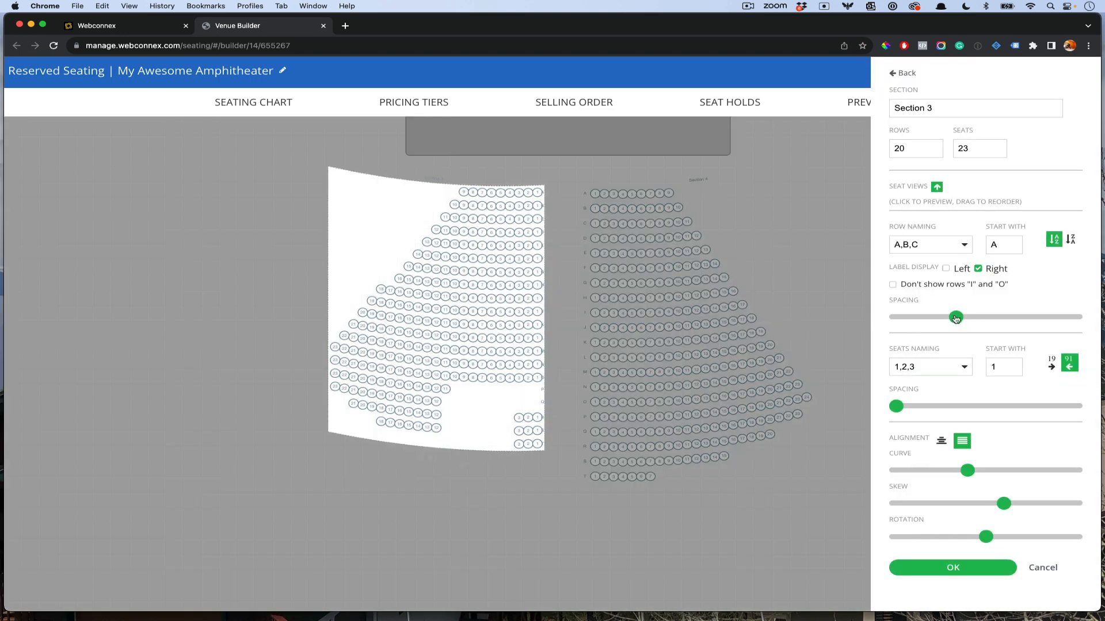
drag(947, 317, 975, 318)
click(987, 568)
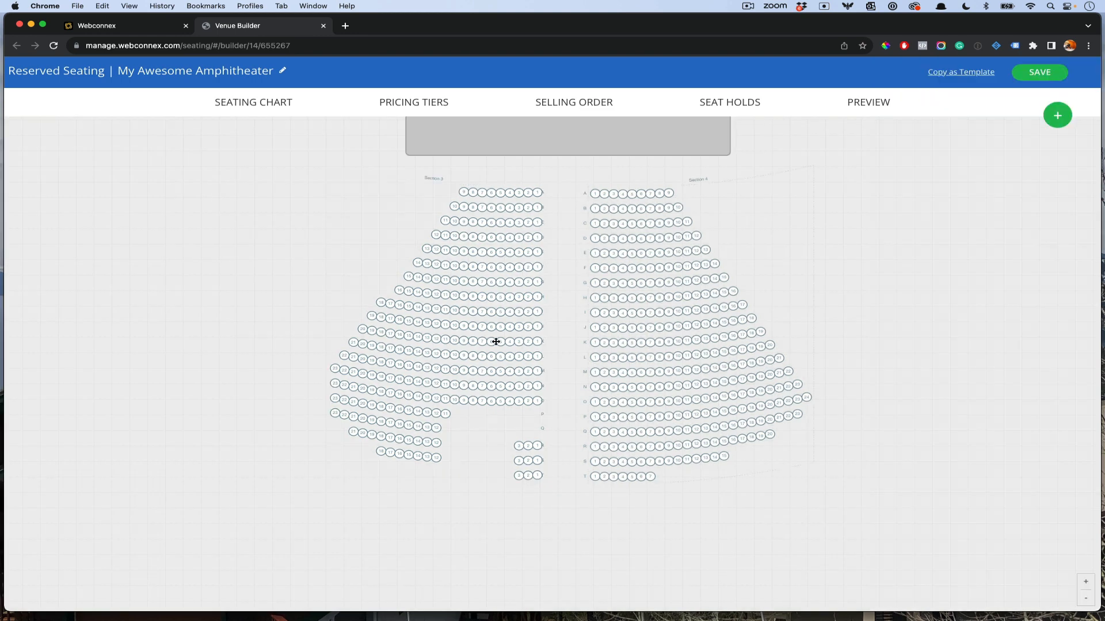
click(618, 301)
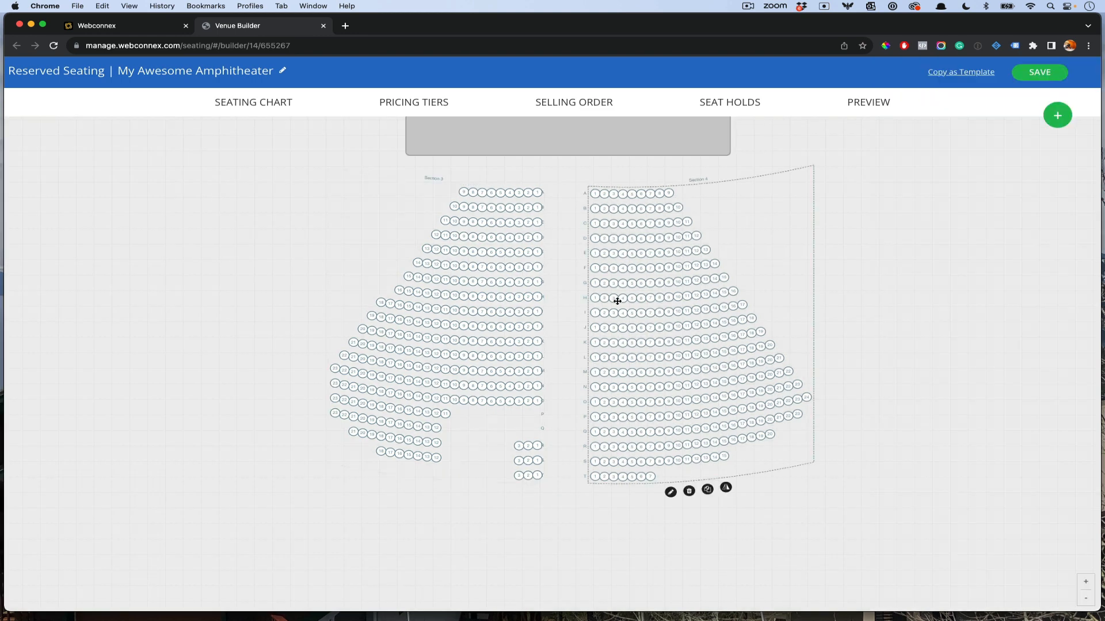
click(670, 492)
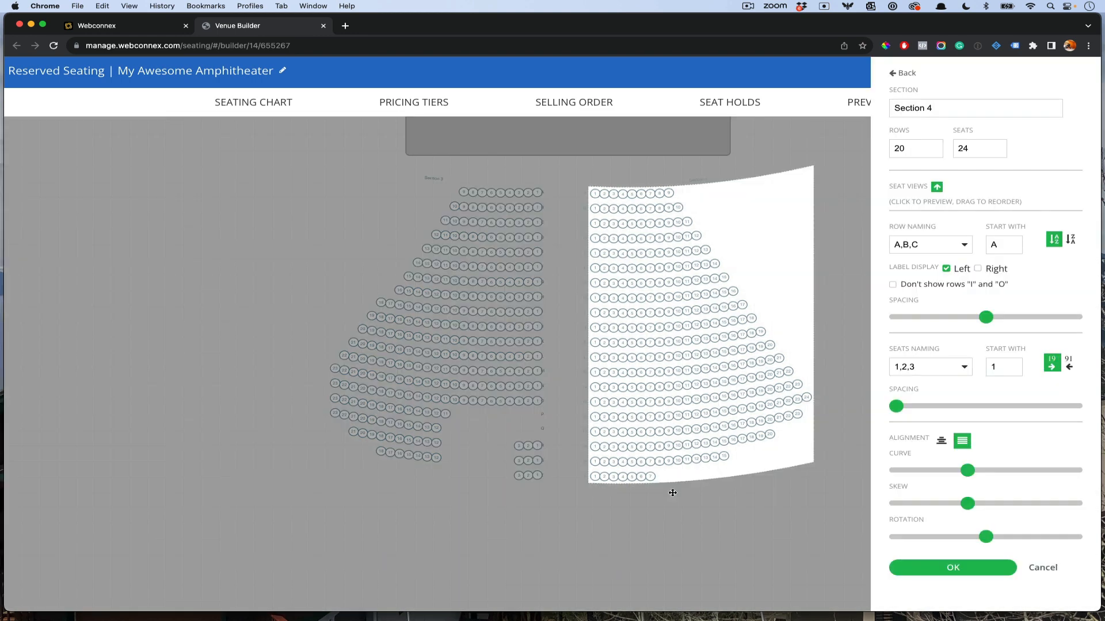
click(642, 244)
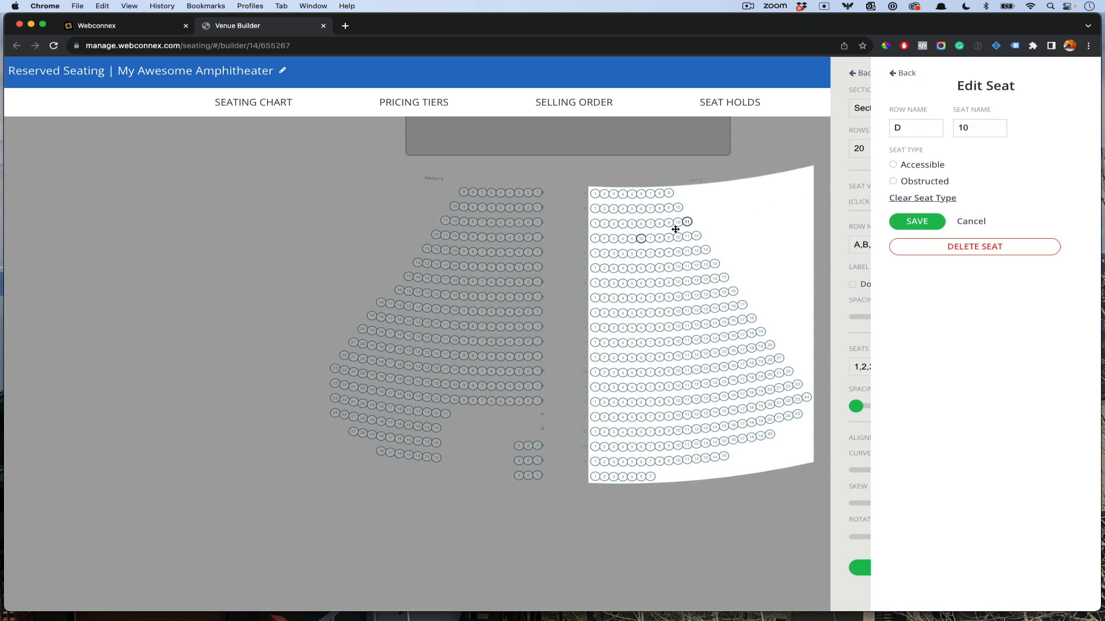
click(982, 222)
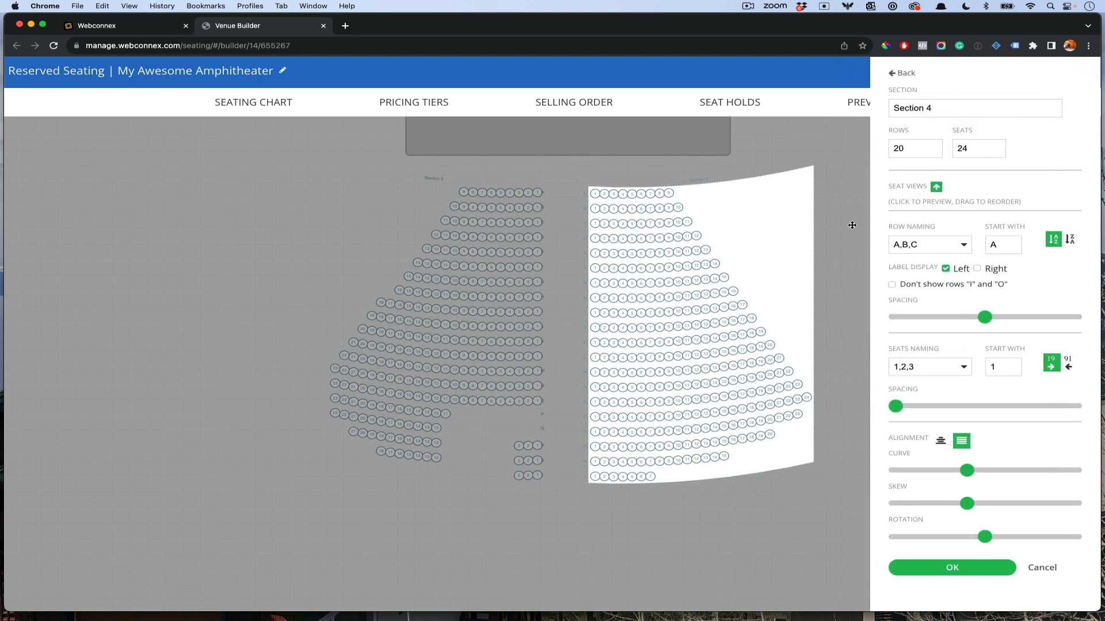
click(668, 194)
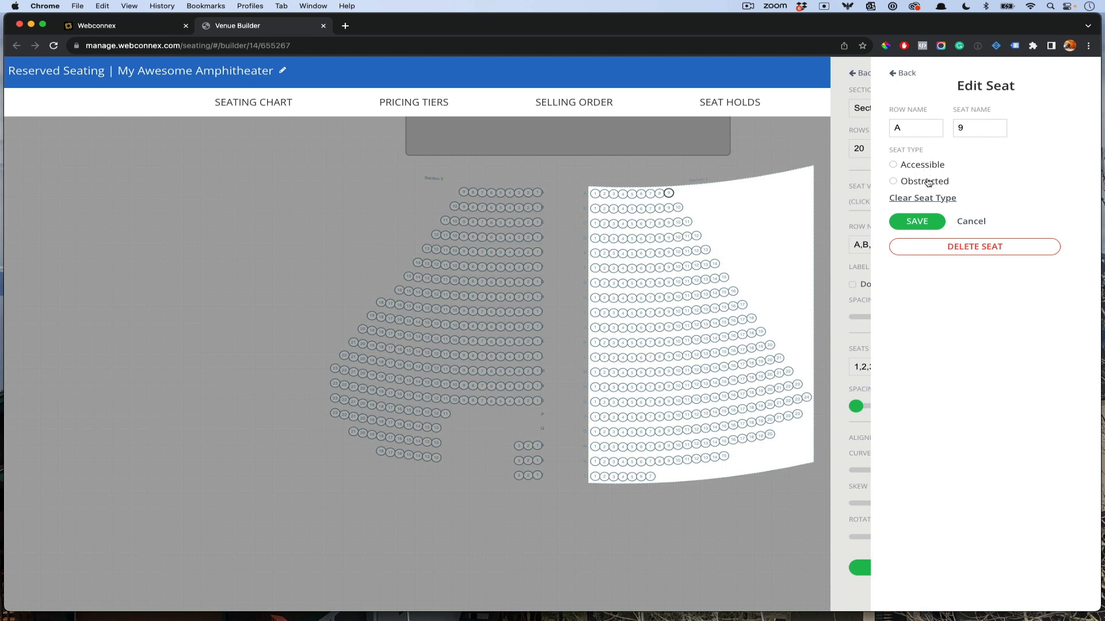
click(970, 222)
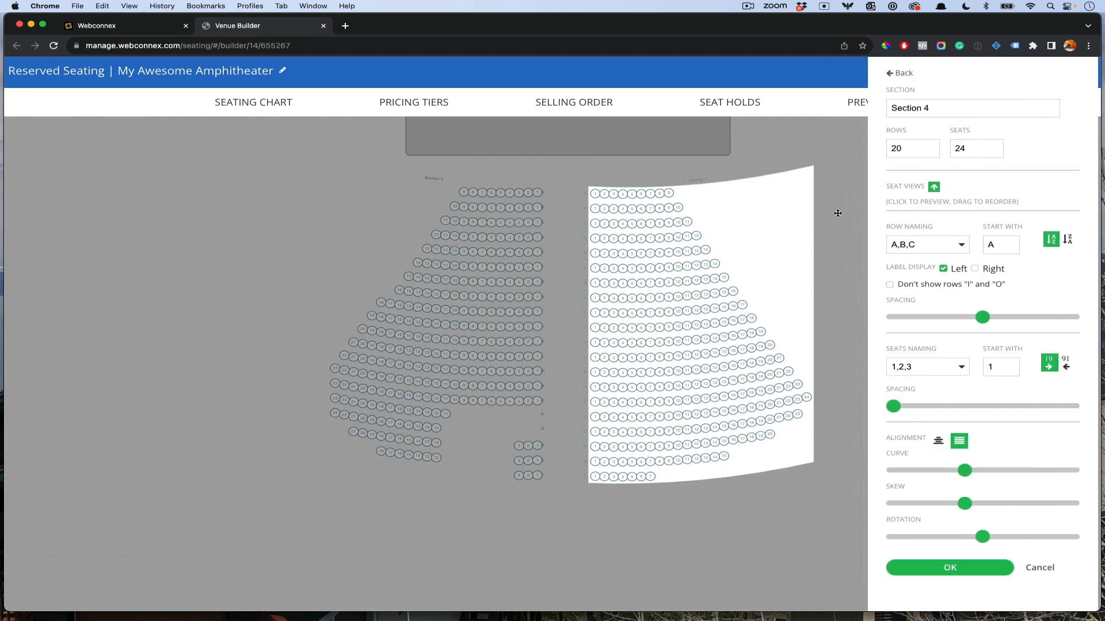
click(584, 195)
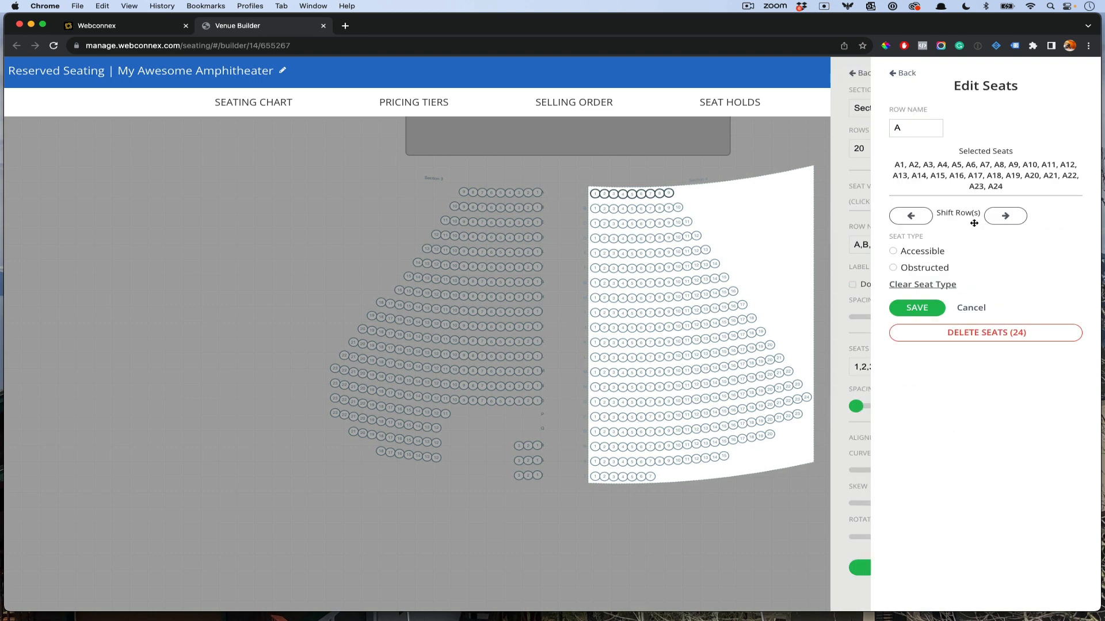
click(1004, 218)
click(1004, 222)
click(1004, 222)
click(1004, 221)
click(1004, 222)
click(1003, 222)
click(1004, 222)
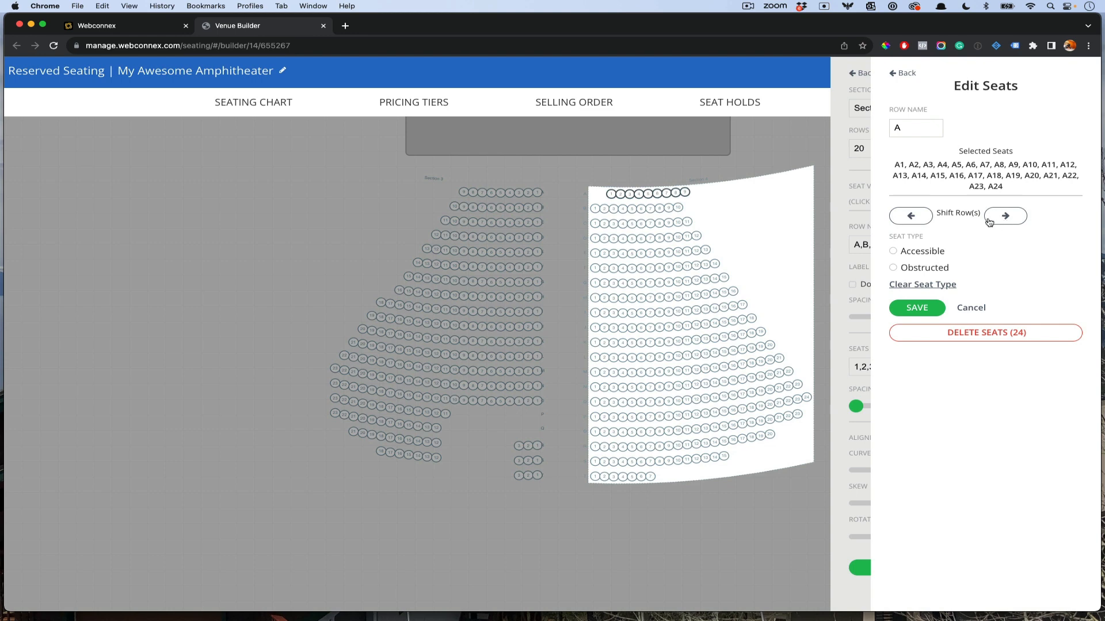
click(894, 222)
click(894, 221)
click(894, 221)
click(894, 222)
click(894, 222)
click(894, 222)
click(894, 222)
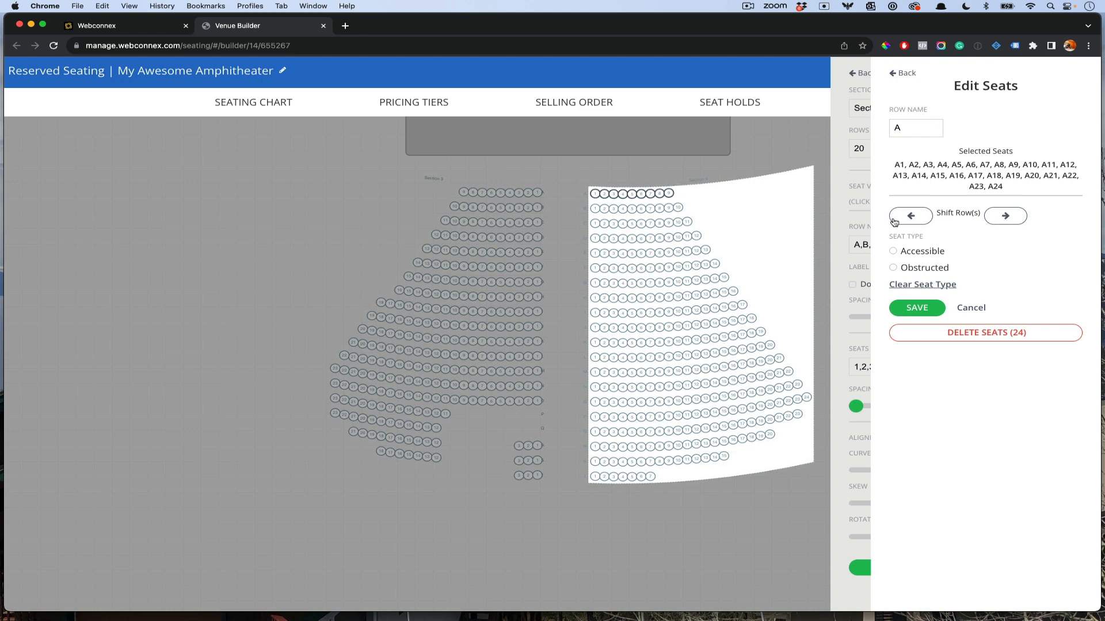
click(898, 74)
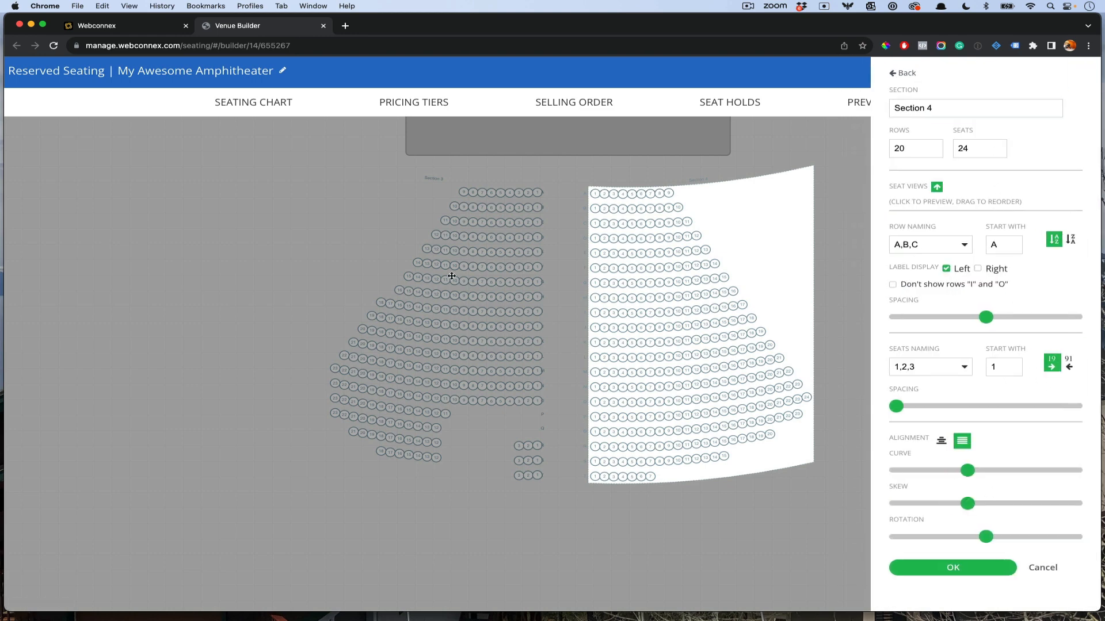
click(954, 568)
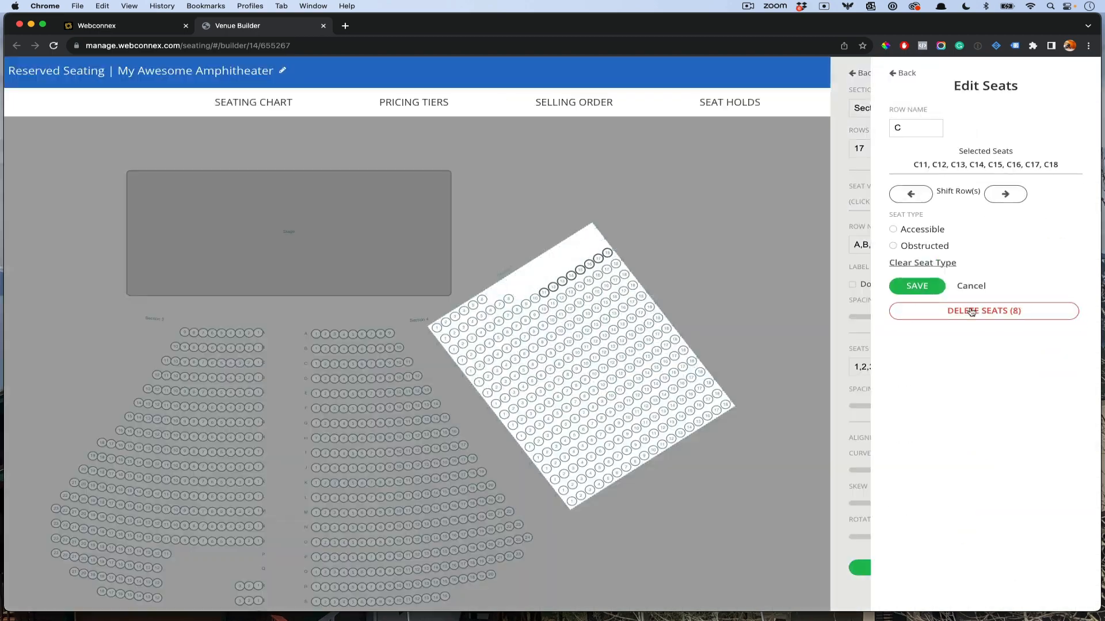
Step: Add Section 5 and a 14-row, 20-seat Section 6, with the seating PDF brought alongside
click(728, 395)
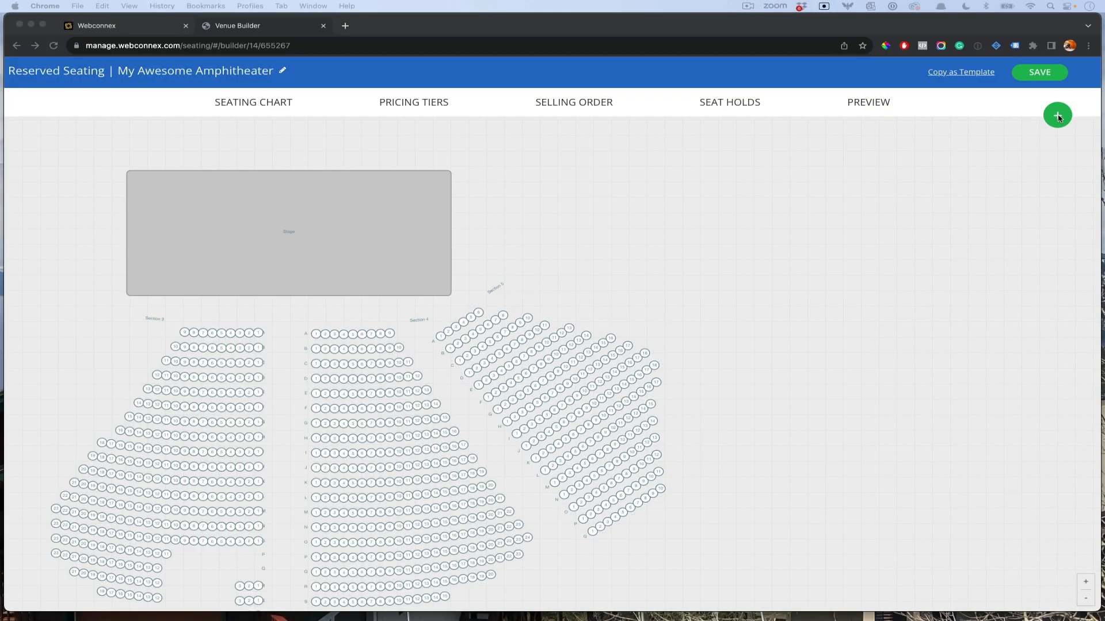
click(1057, 117)
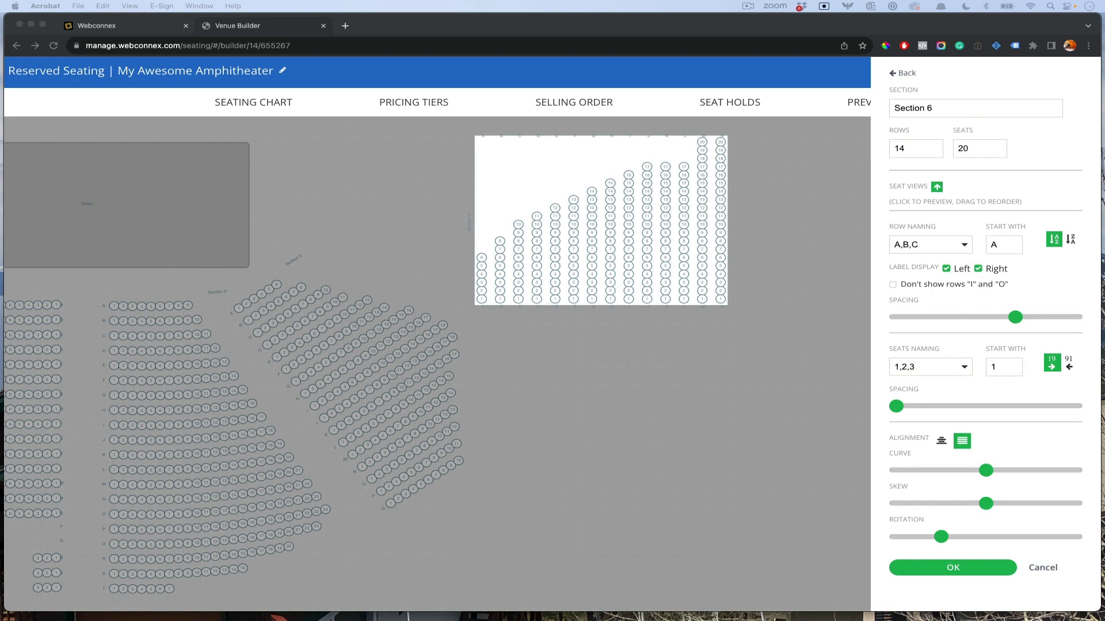
drag(2, 197, 582, 328)
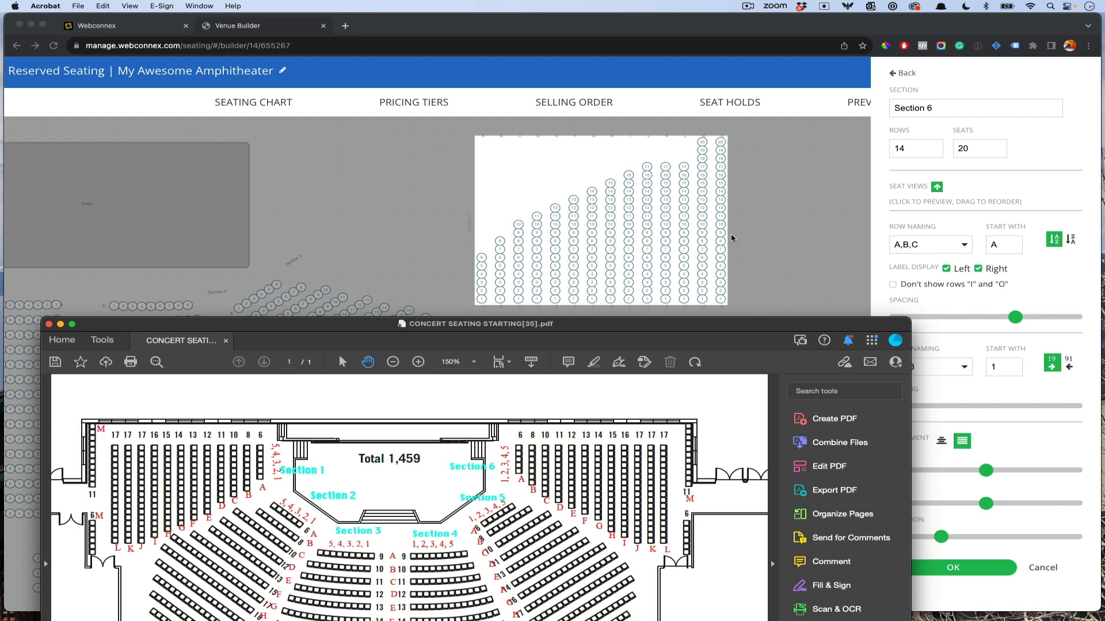
Step: Delete the selected row M seats, label the row M, save, and commit Section 6 to the chart
click(717, 136)
click(703, 137)
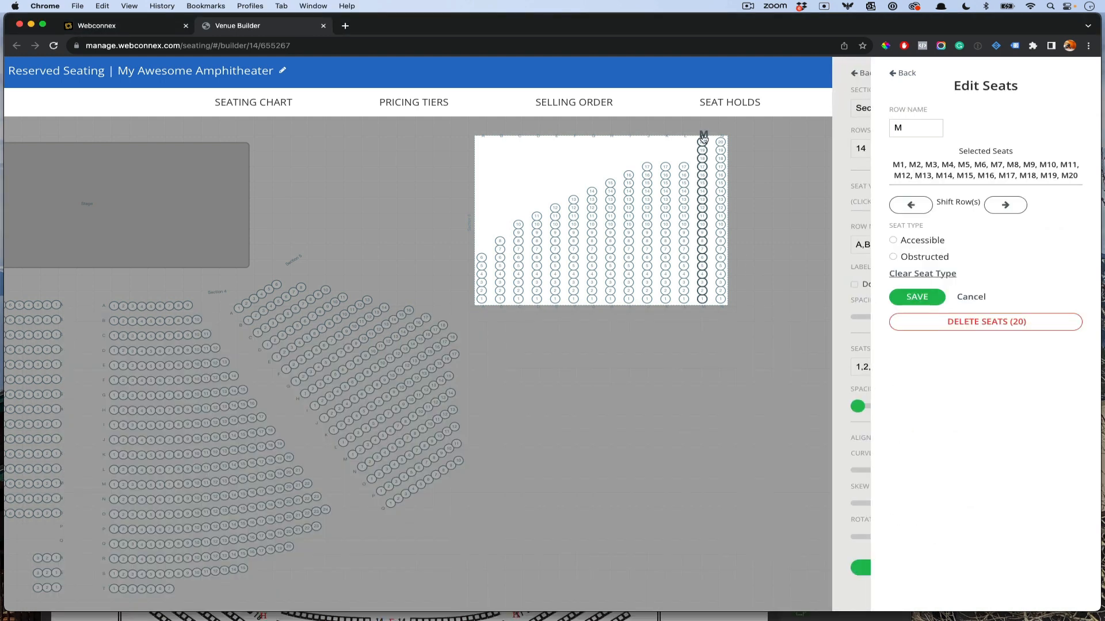
click(963, 322)
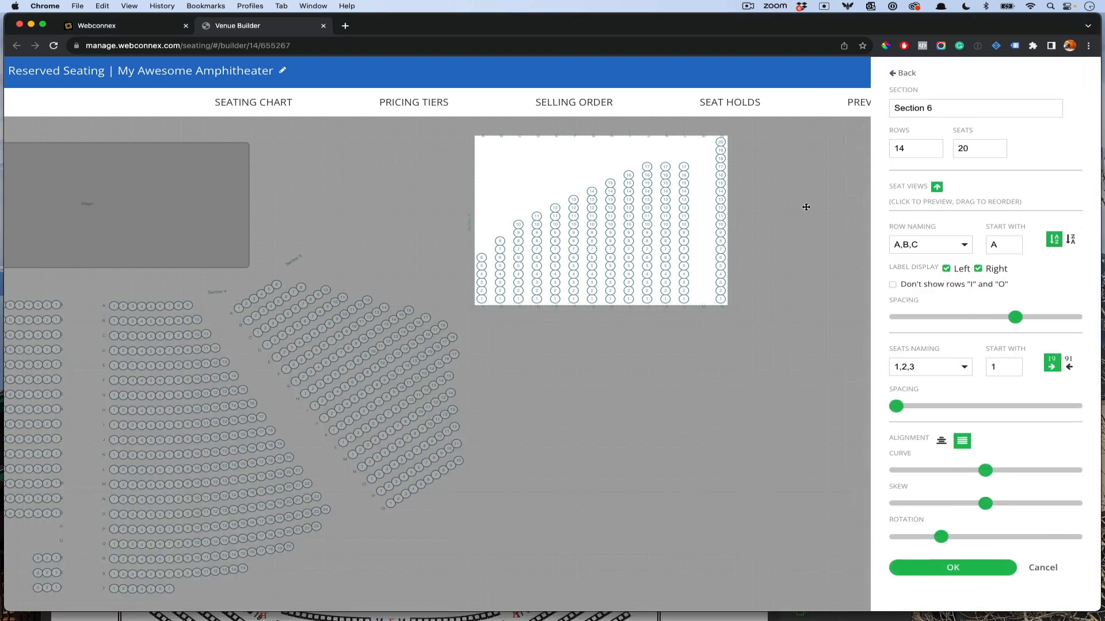
click(702, 136)
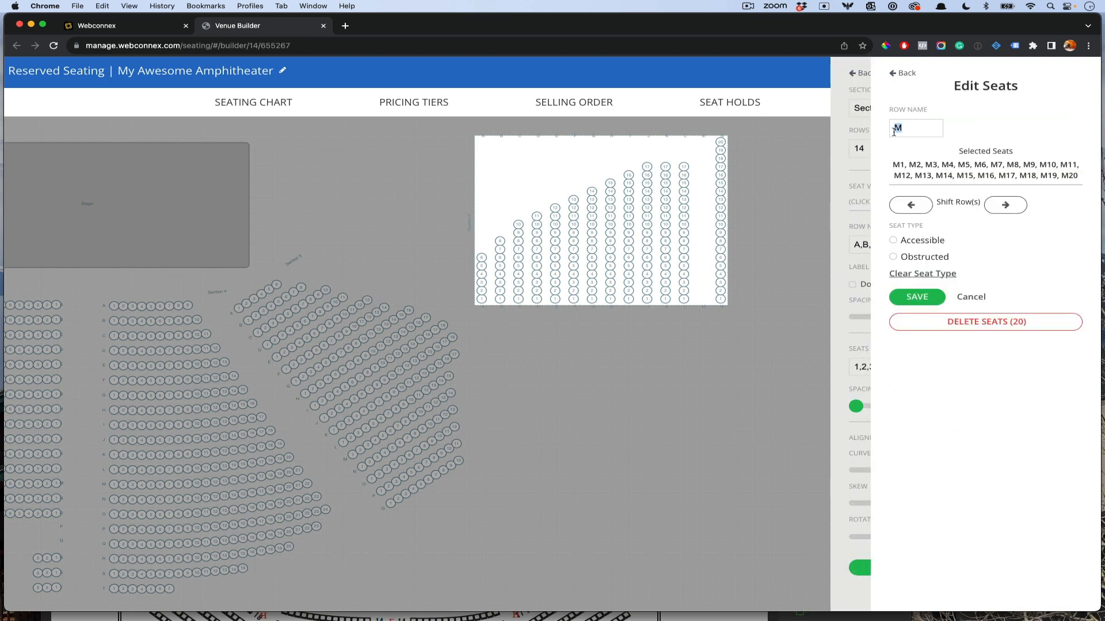
click(721, 137)
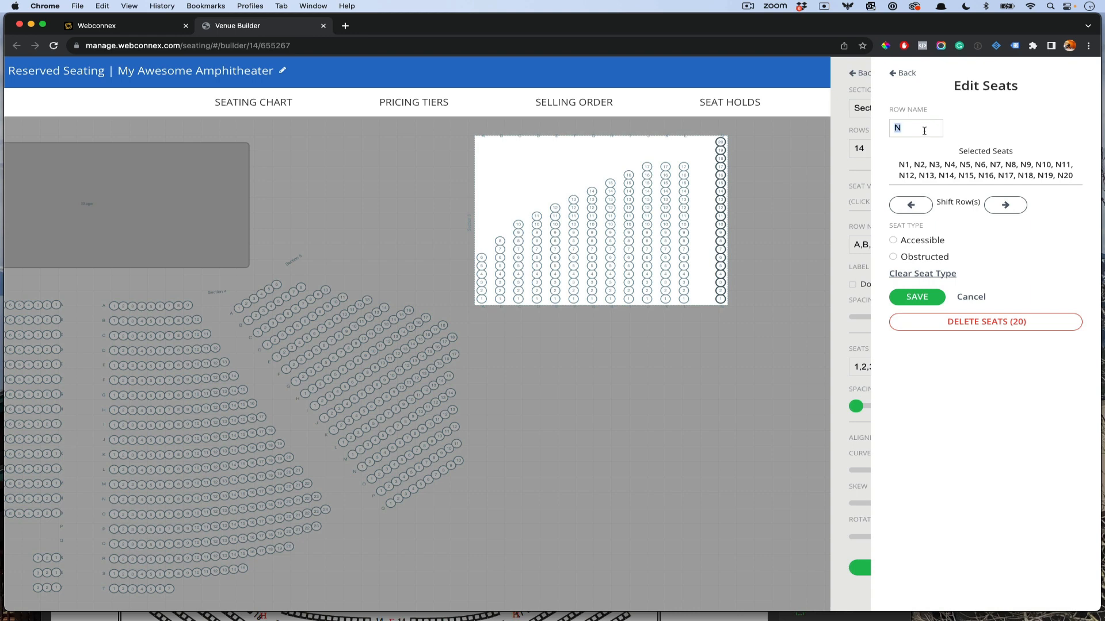
text(M)
click(920, 299)
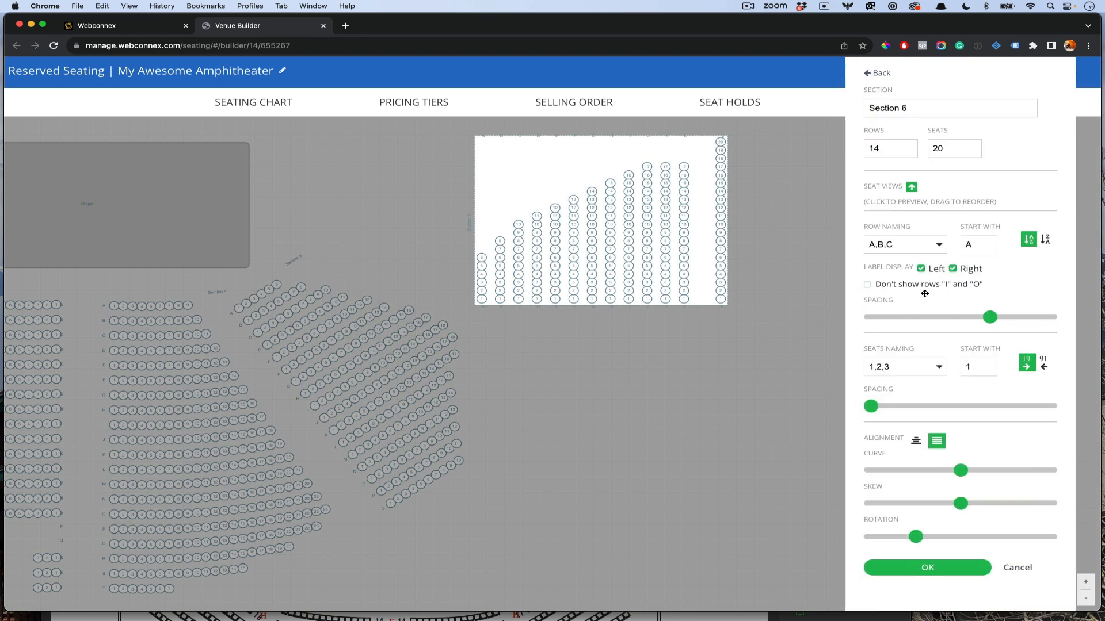
click(952, 572)
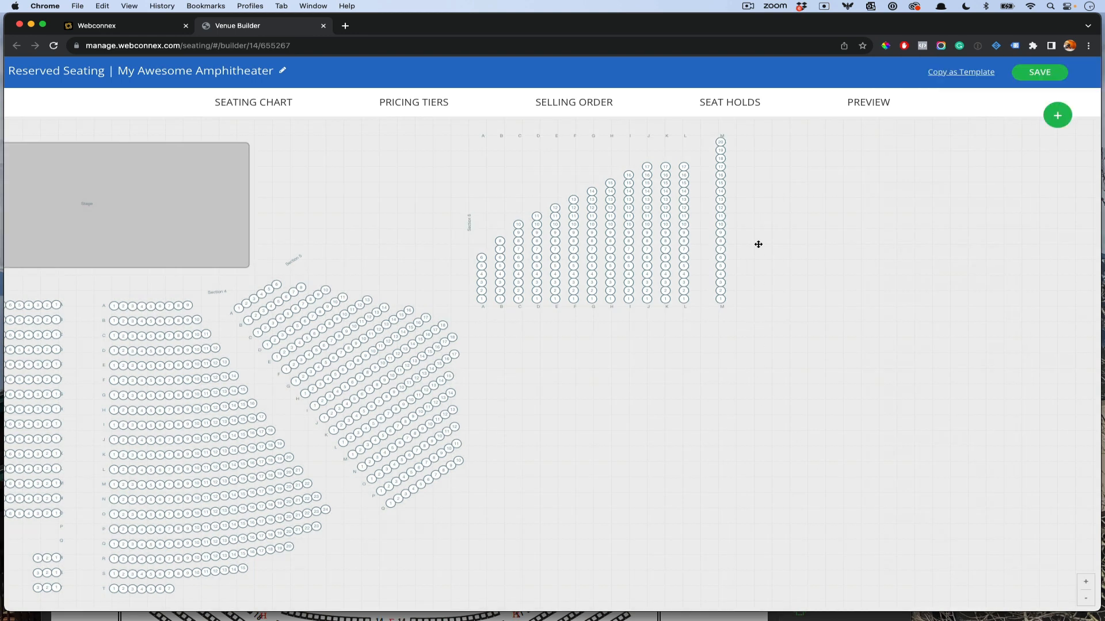
Step: Bring the floor-plan PDF forward to compare, then move it aside
click(138, 613)
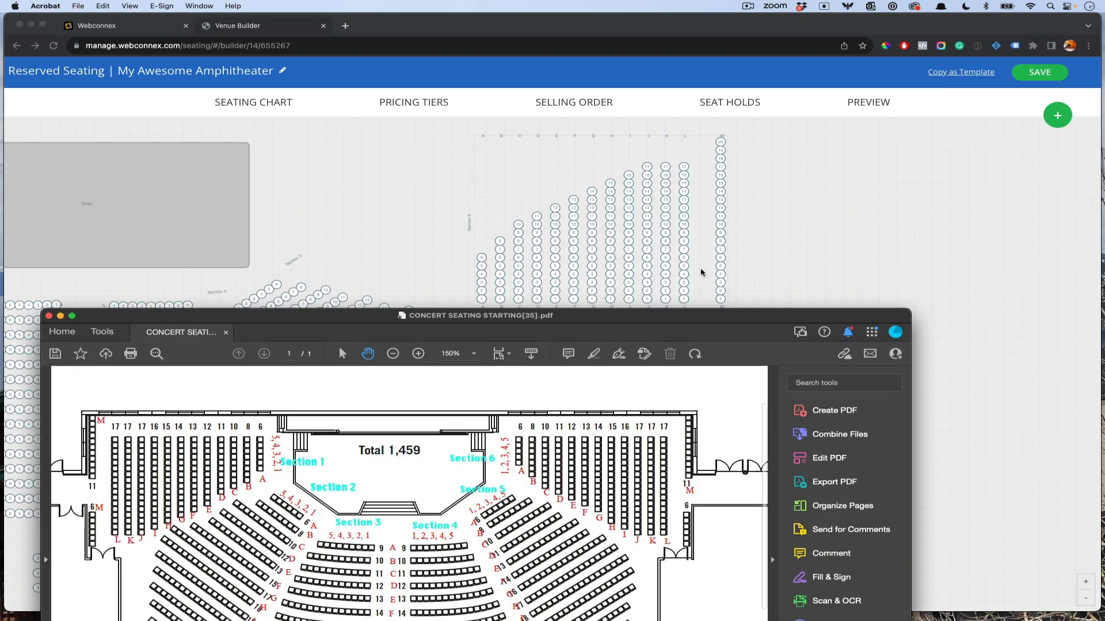
drag(701, 269, 702, 261)
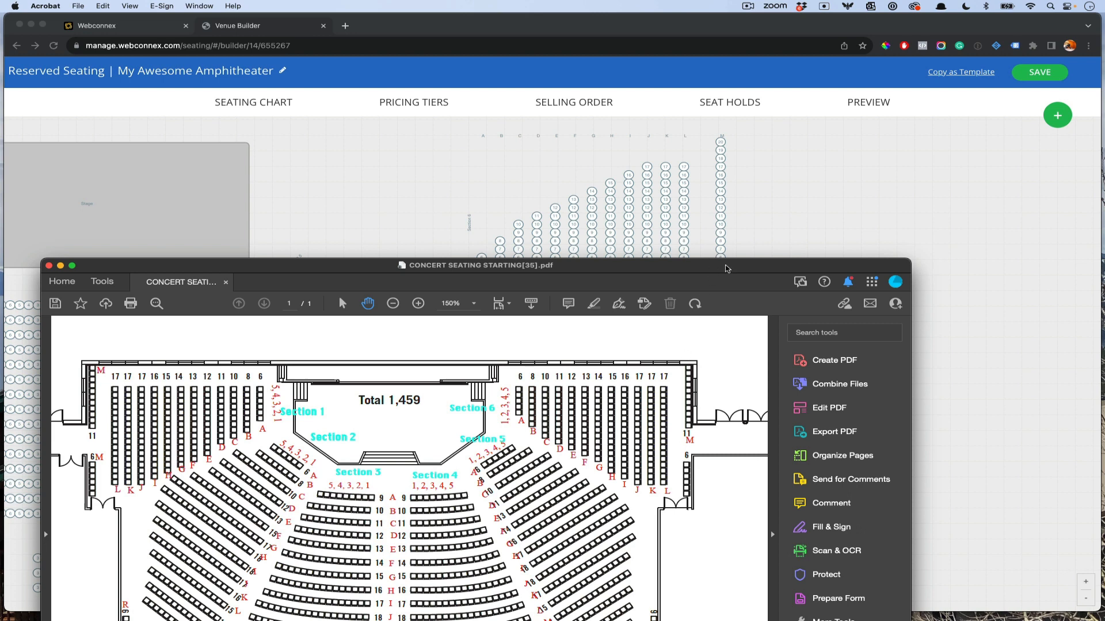
drag(726, 268, 71, 190)
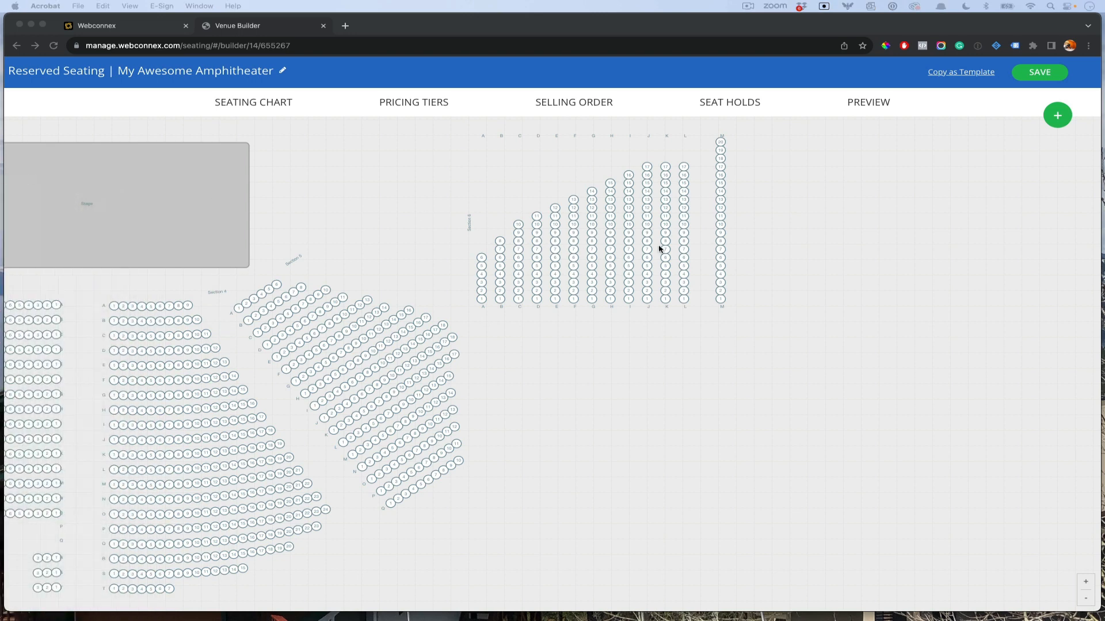
Step: Delete seats M7, M8 and M9 from Section 6, then check against the floor plan
click(709, 224)
click(747, 241)
click(720, 249)
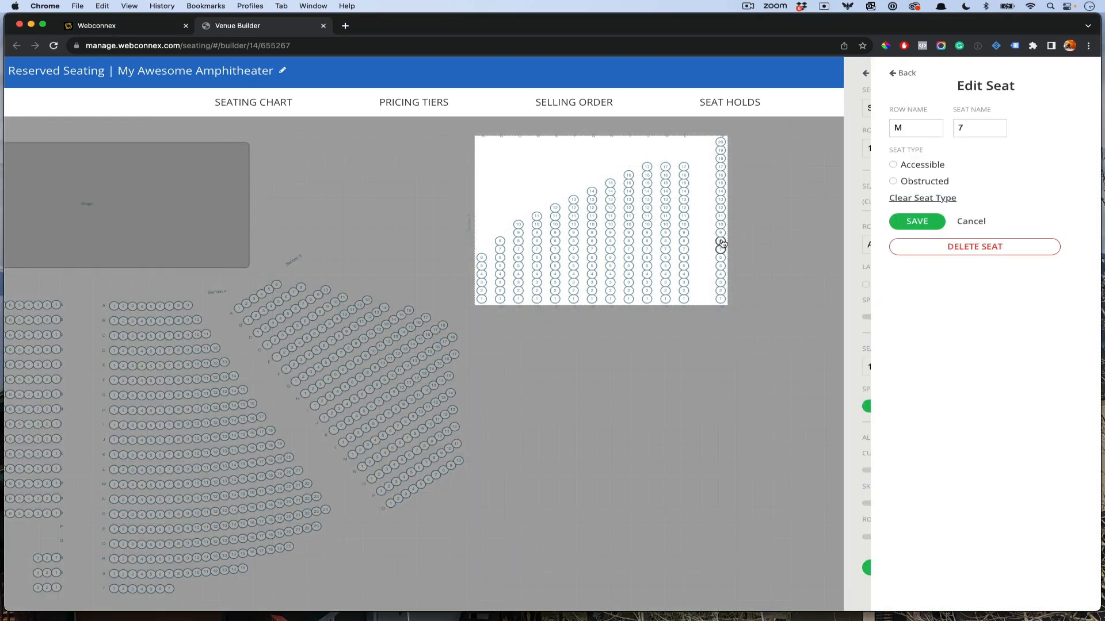
click(720, 241)
click(720, 233)
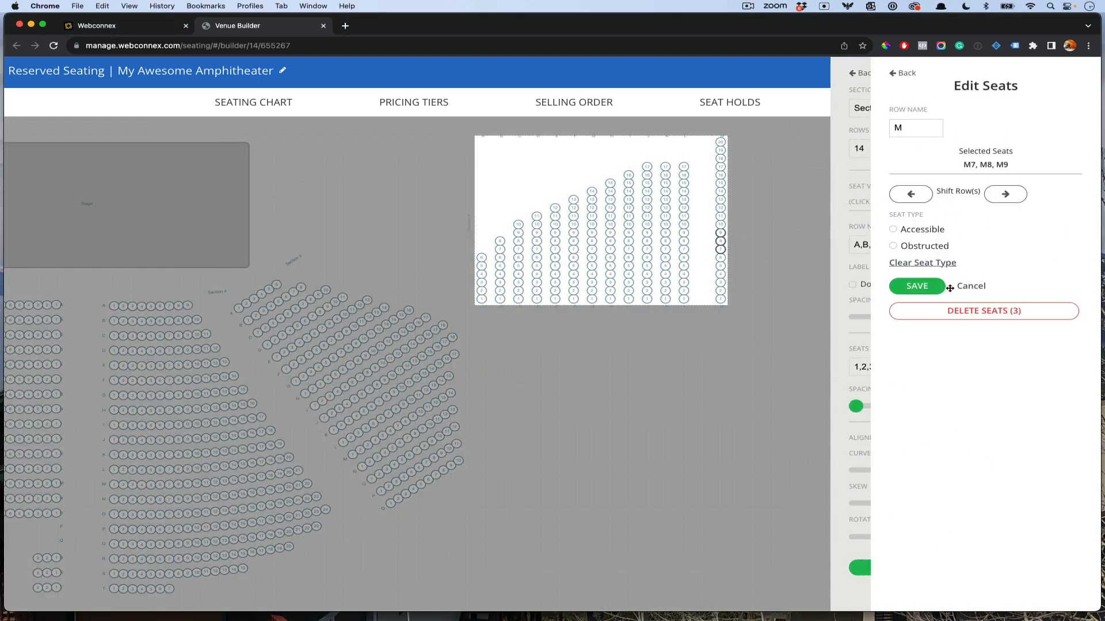
click(964, 311)
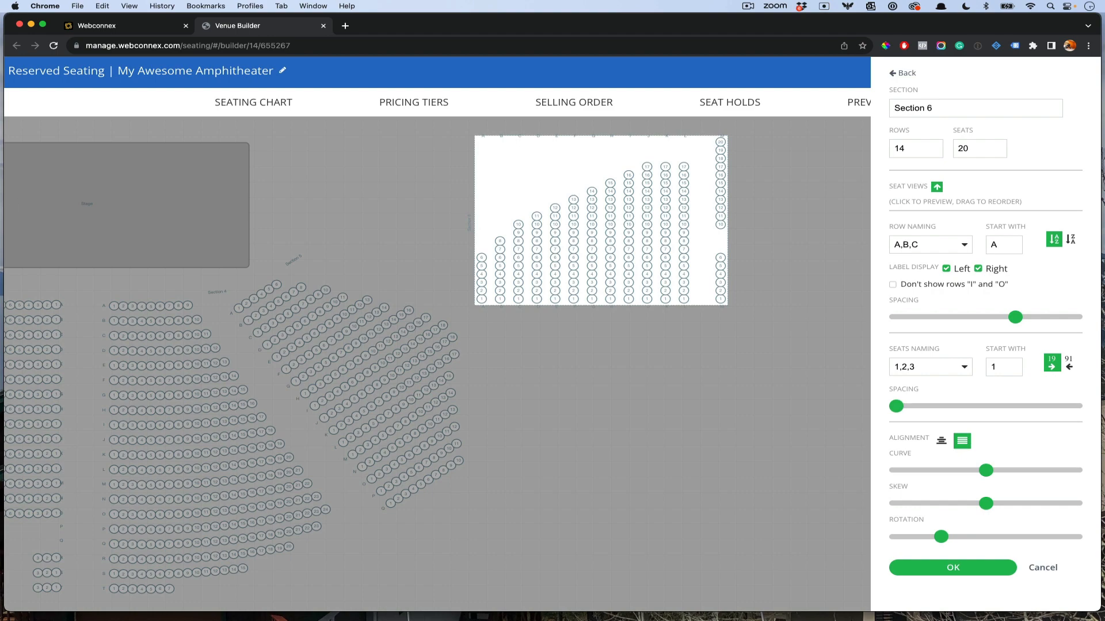
drag(0, 190, 662, 171)
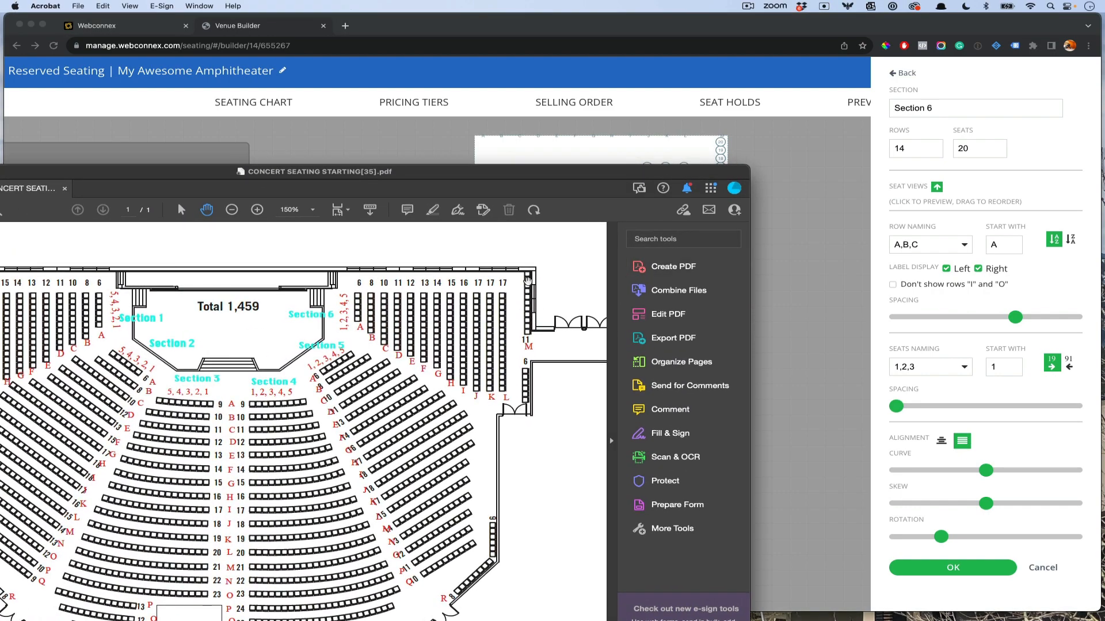
drag(633, 172, 0, 164)
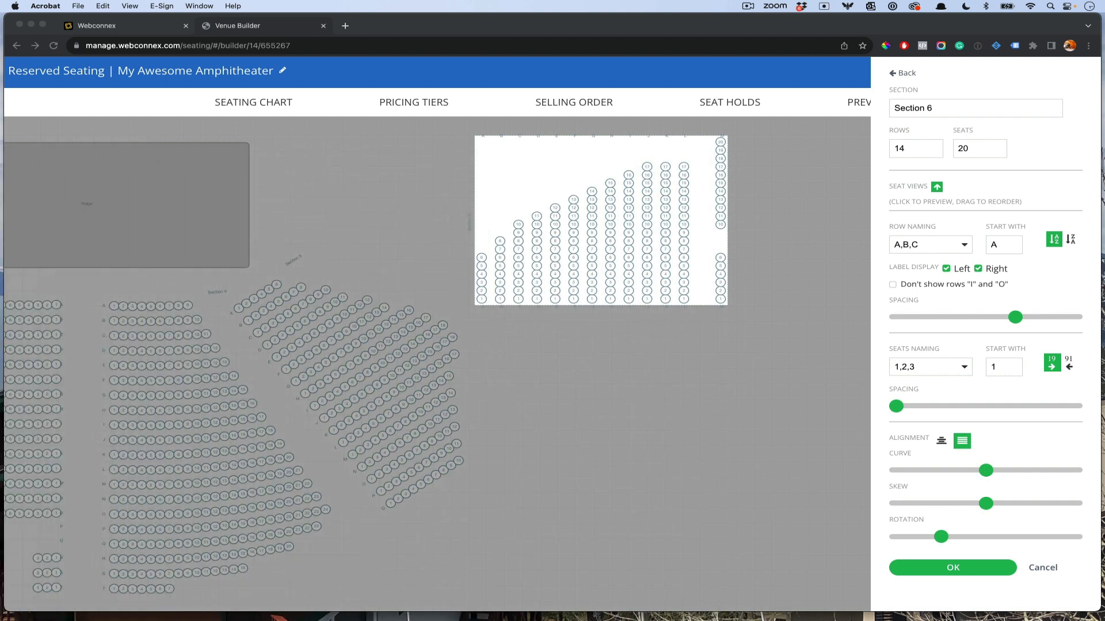
Step: Renumber seat M10 as 7 and M11 as 8, then recheck the floor plan
click(721, 225)
click(721, 224)
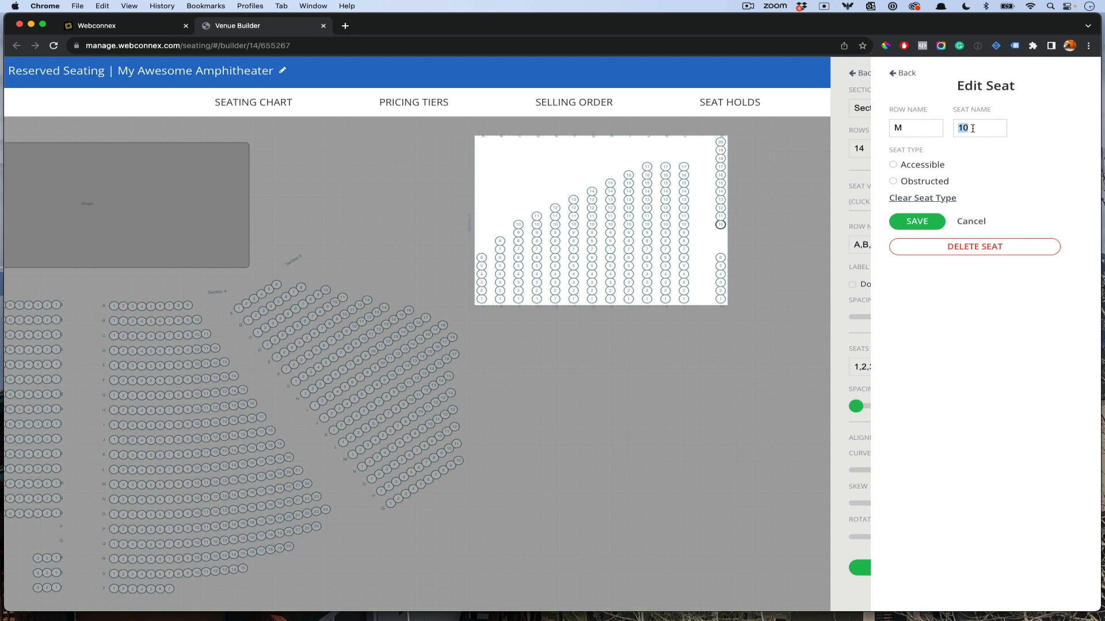
click(928, 230)
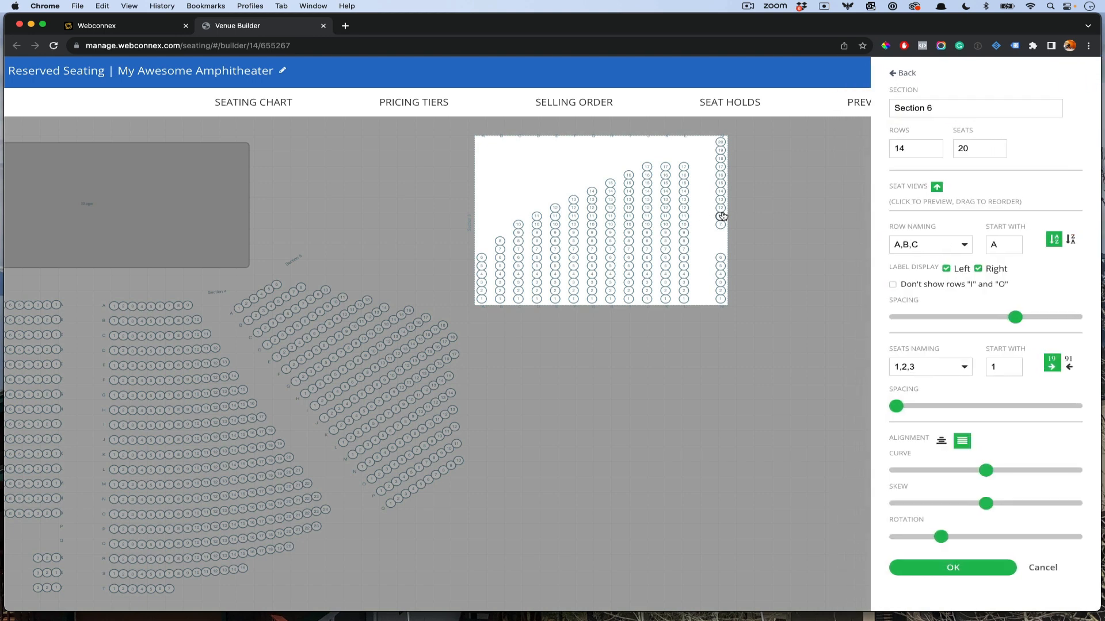
click(721, 217)
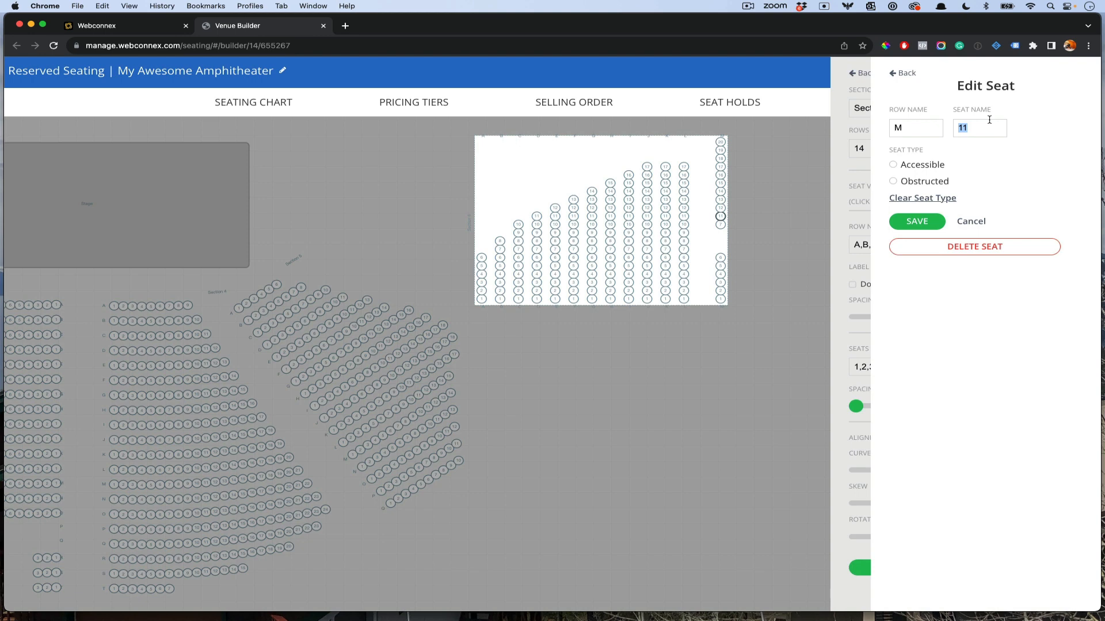
text(8)
click(978, 221)
drag(0, 164, 903, 259)
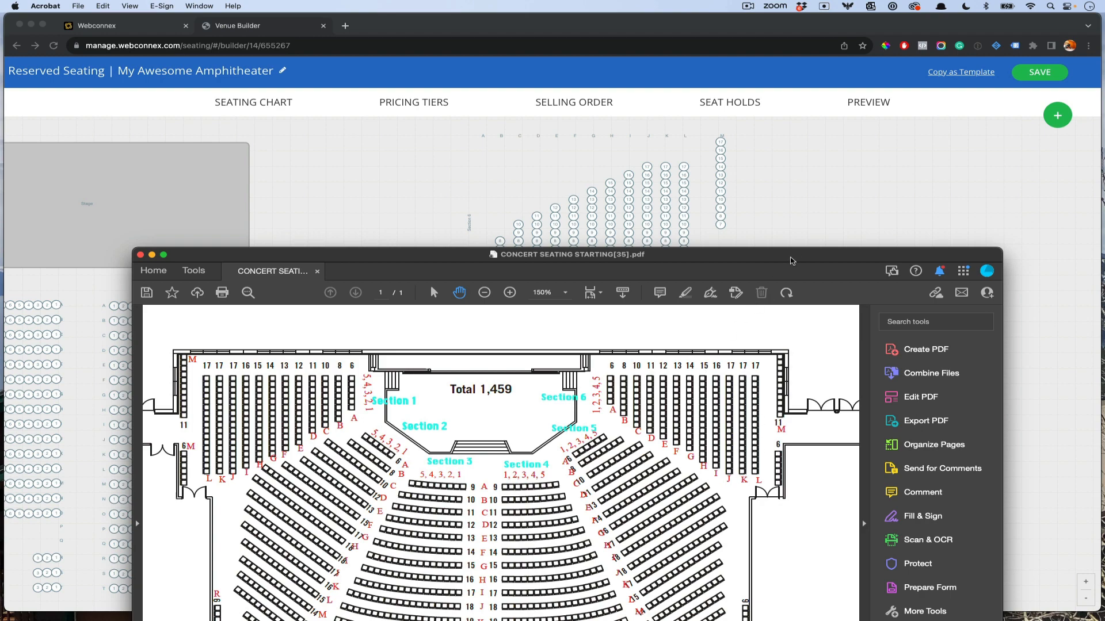
drag(789, 256, 0, 178)
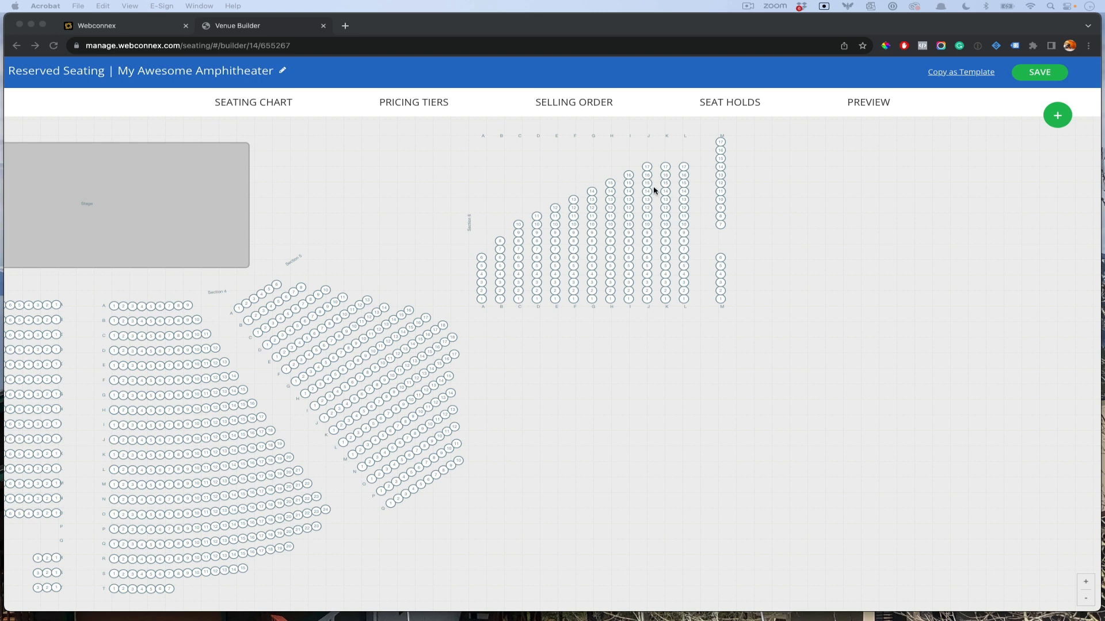
Step: Shift row I of Section 6 three steps along
click(627, 316)
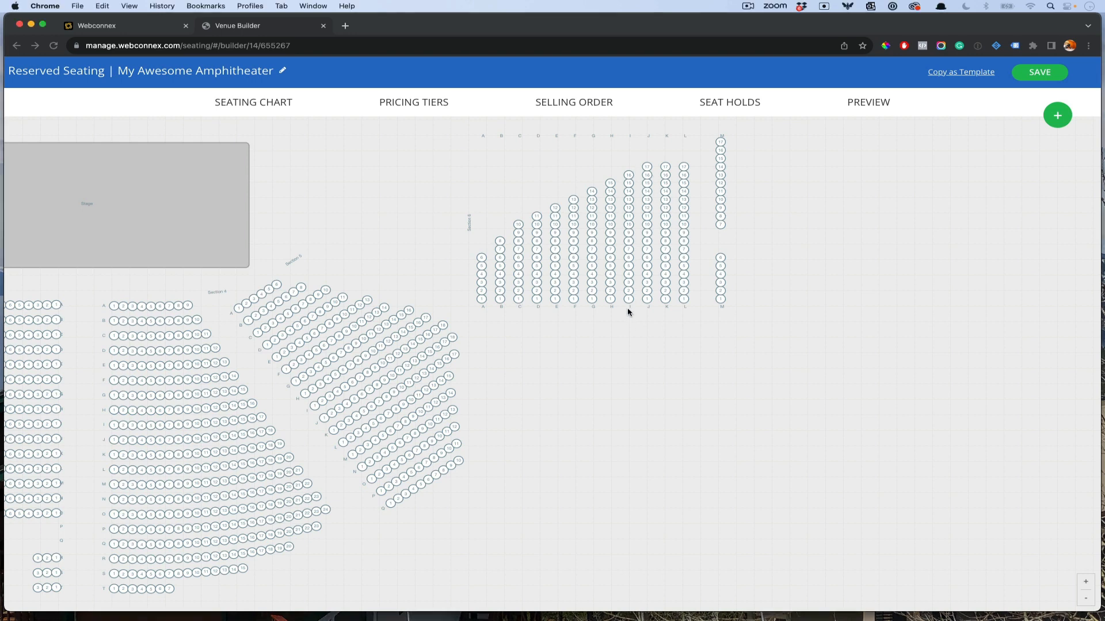
click(630, 289)
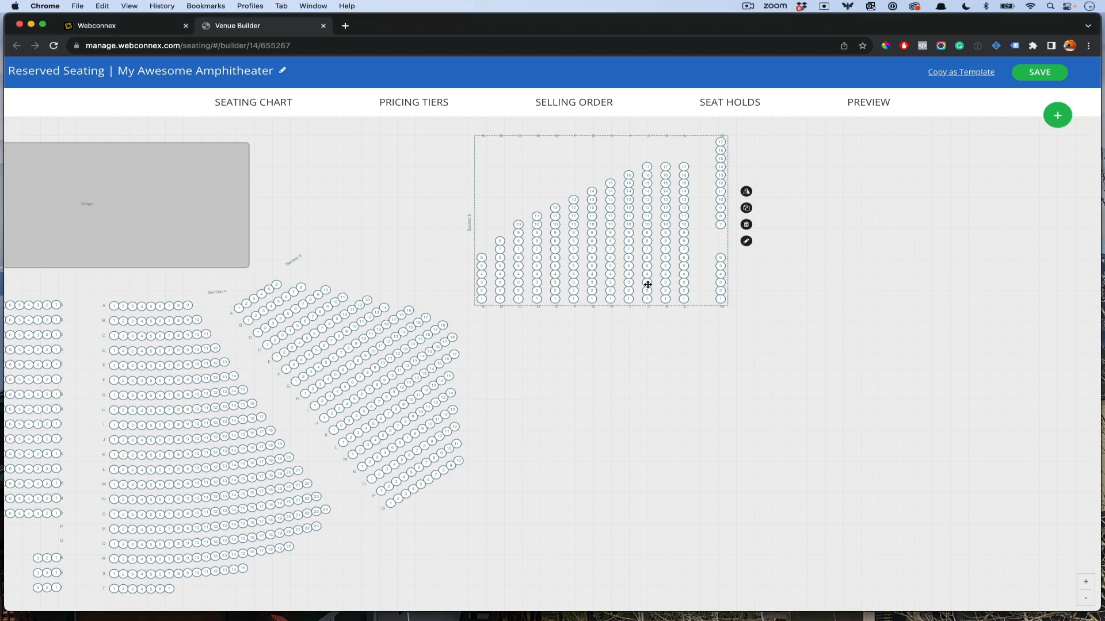
click(748, 242)
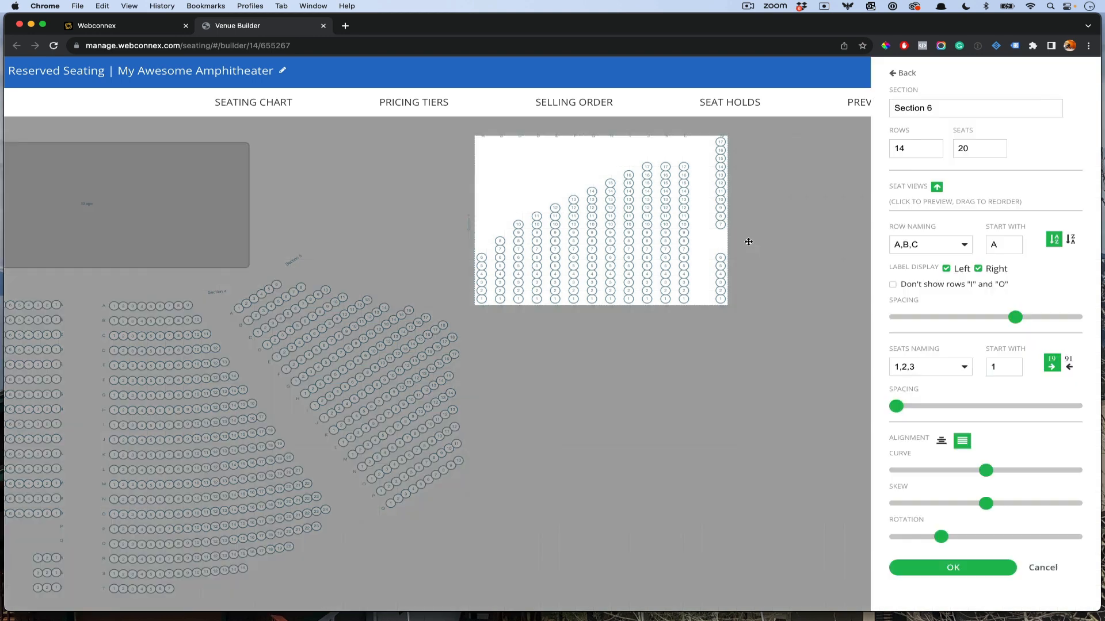
click(630, 311)
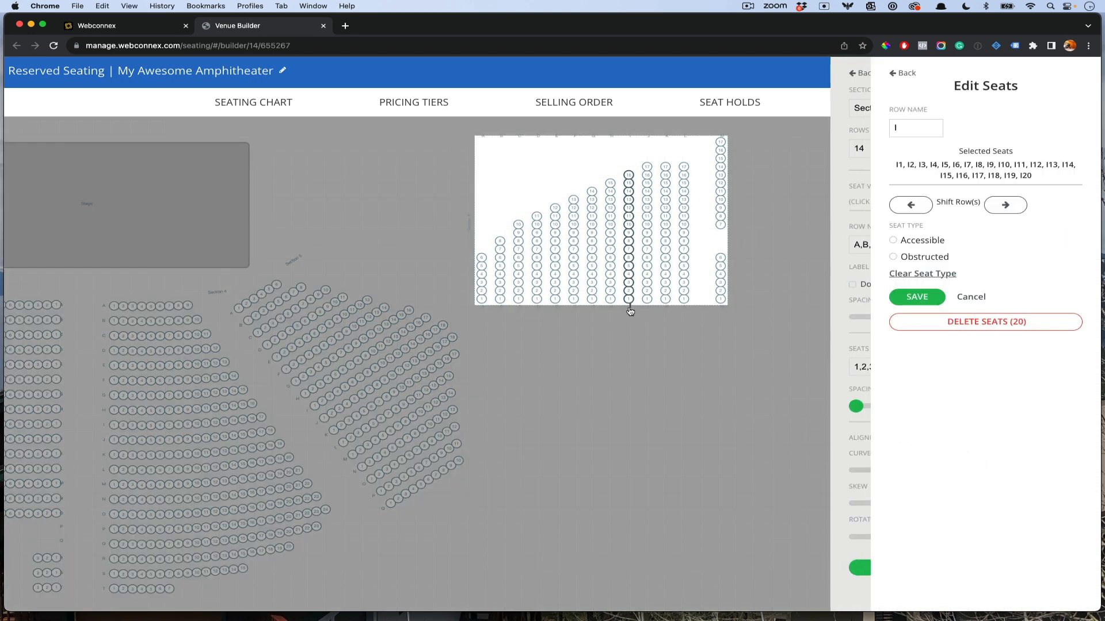
click(1012, 211)
click(1011, 211)
click(1012, 210)
Step: Shift rows H, E and B into position and close Section 6's settings
click(932, 305)
click(611, 135)
click(1011, 208)
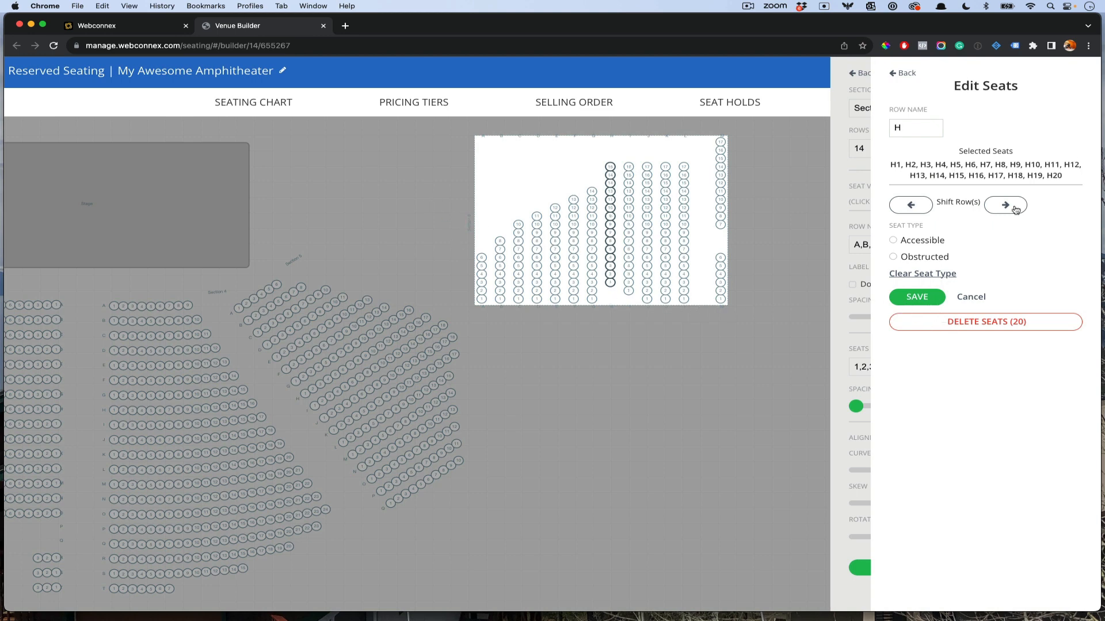
click(501, 135)
click(1000, 208)
click(917, 297)
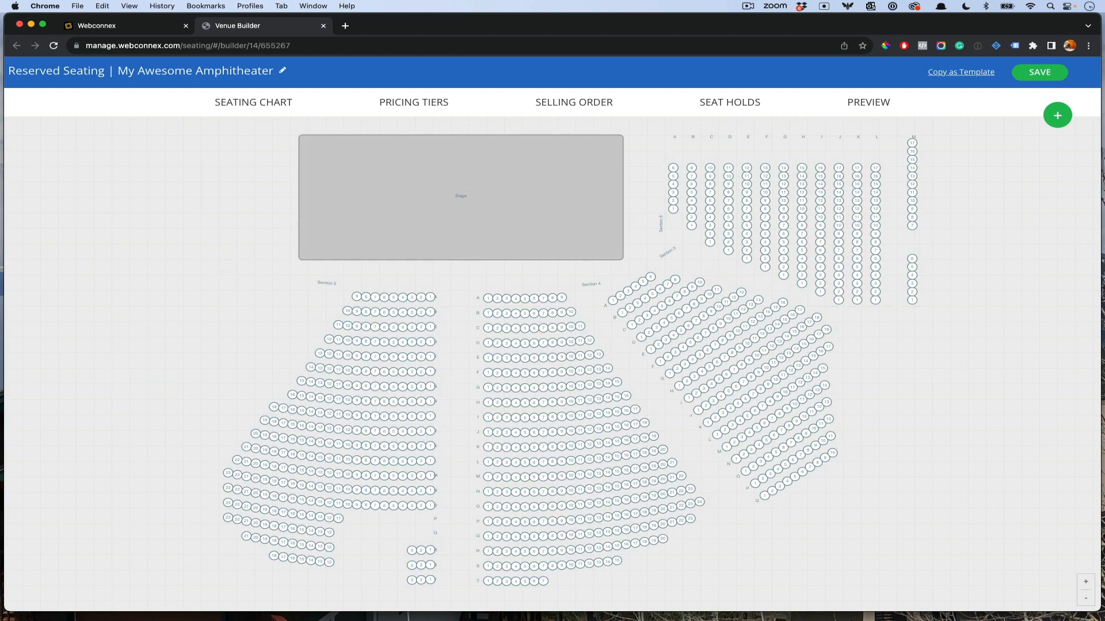
Step: Duplicate Section 5 and drag the new 17-row, 18-seat copy to the chart's upper left
drag(0, 196, 938, 116)
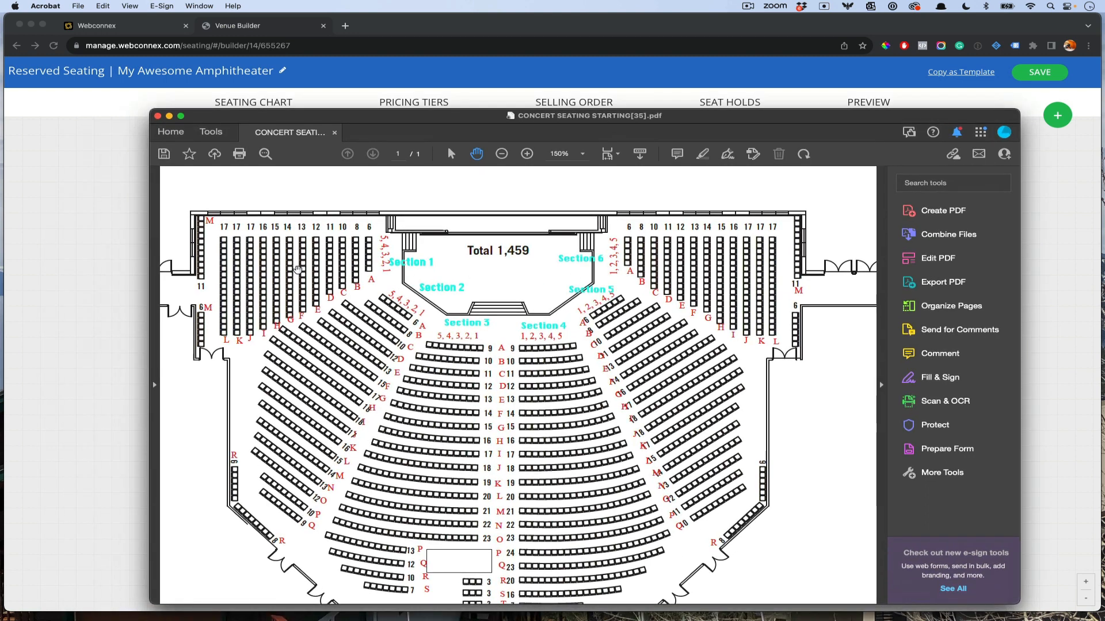
drag(771, 118, 0, 169)
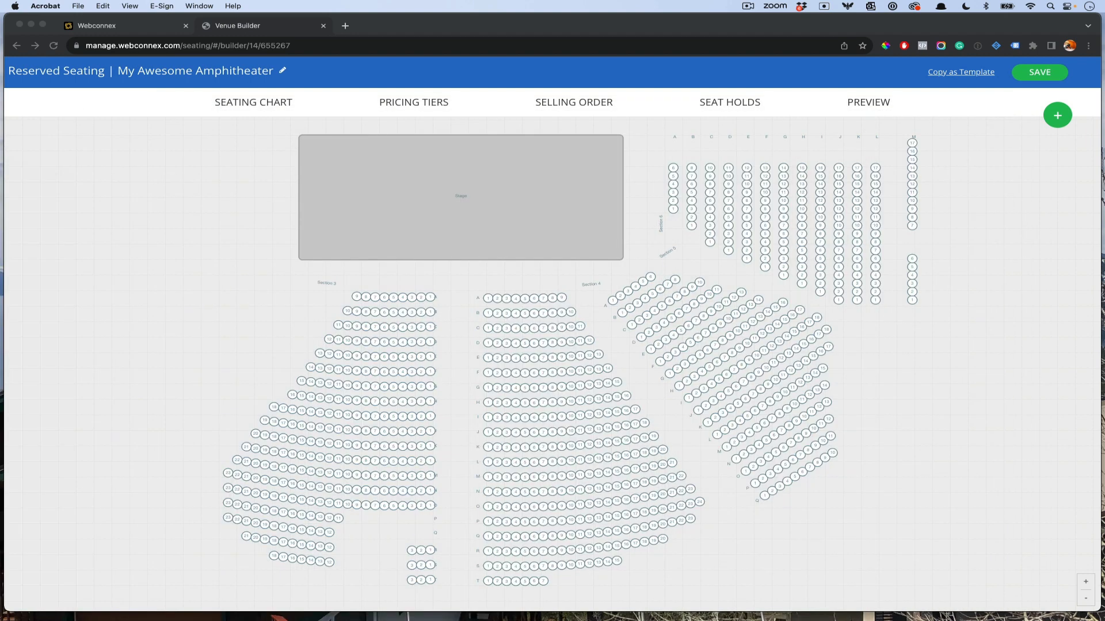
click(708, 343)
click(710, 341)
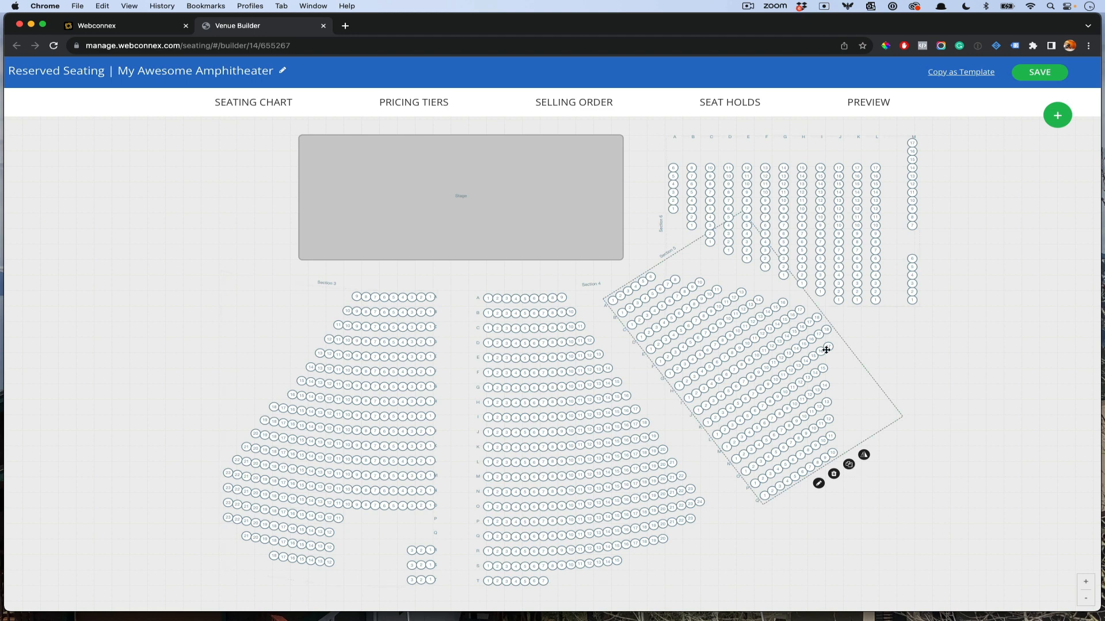
click(849, 464)
drag(456, 387, 144, 280)
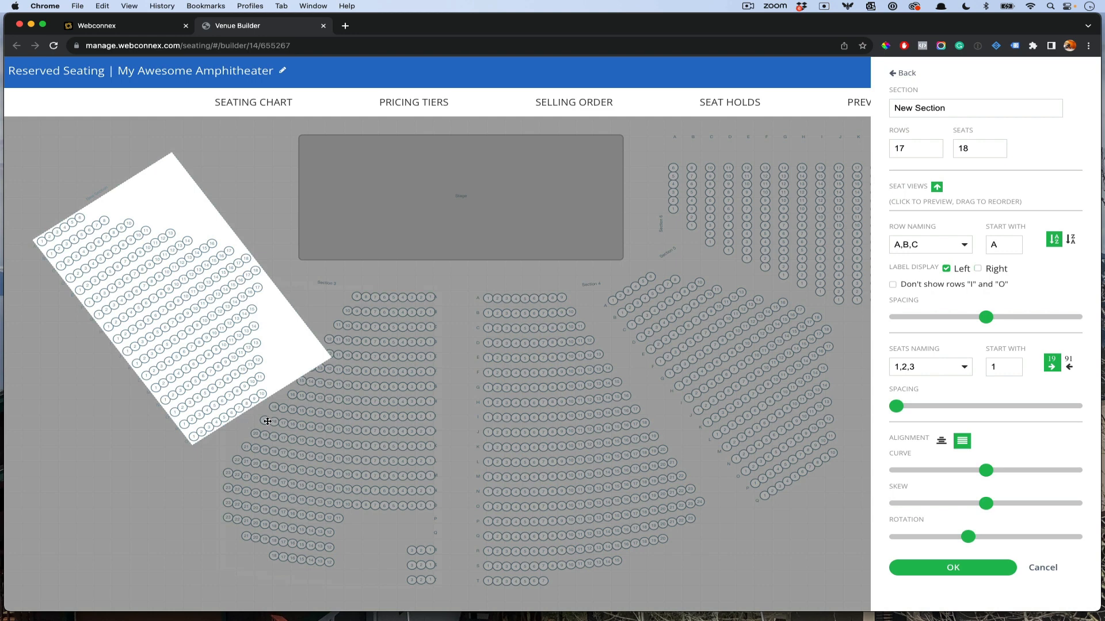
Step: Rename the copy to 'Section 2' and move it further left
triple_click(924, 106)
text(Secti)
click(998, 573)
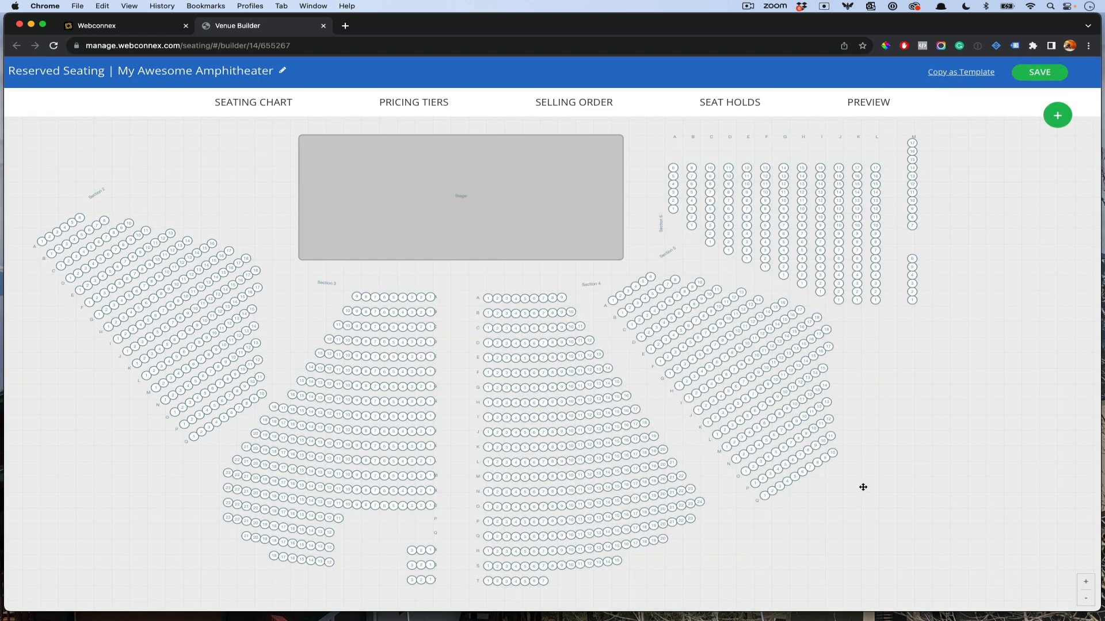
drag(248, 350, 216, 333)
Step: Rotate Section 2 to a steeper angle, keep its original row alignment, and shift it down and right
click(222, 429)
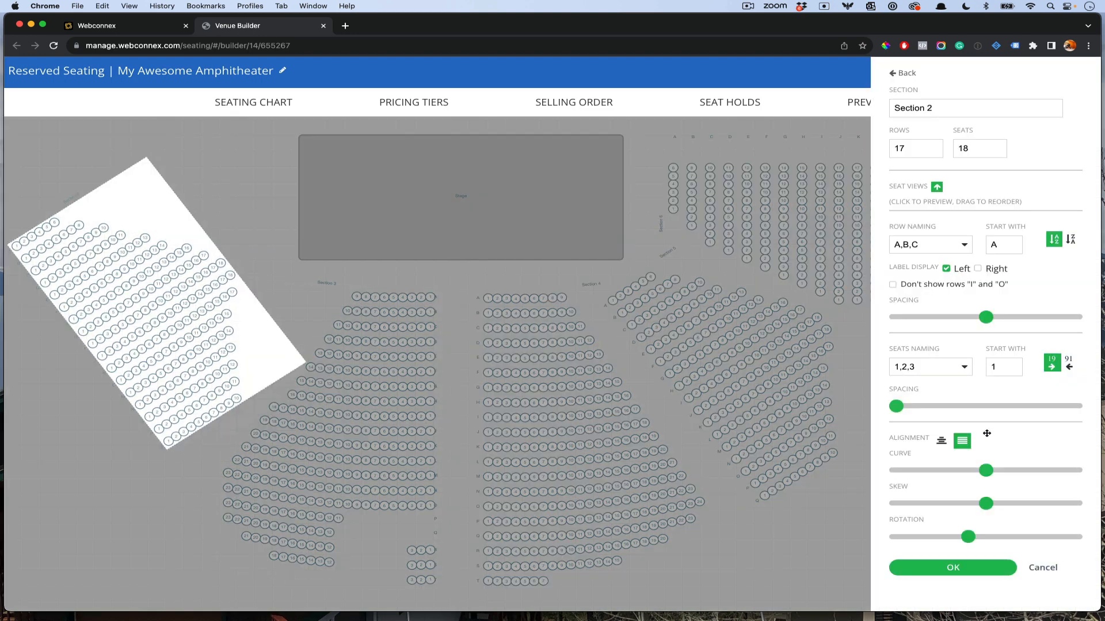
drag(968, 537, 1003, 536)
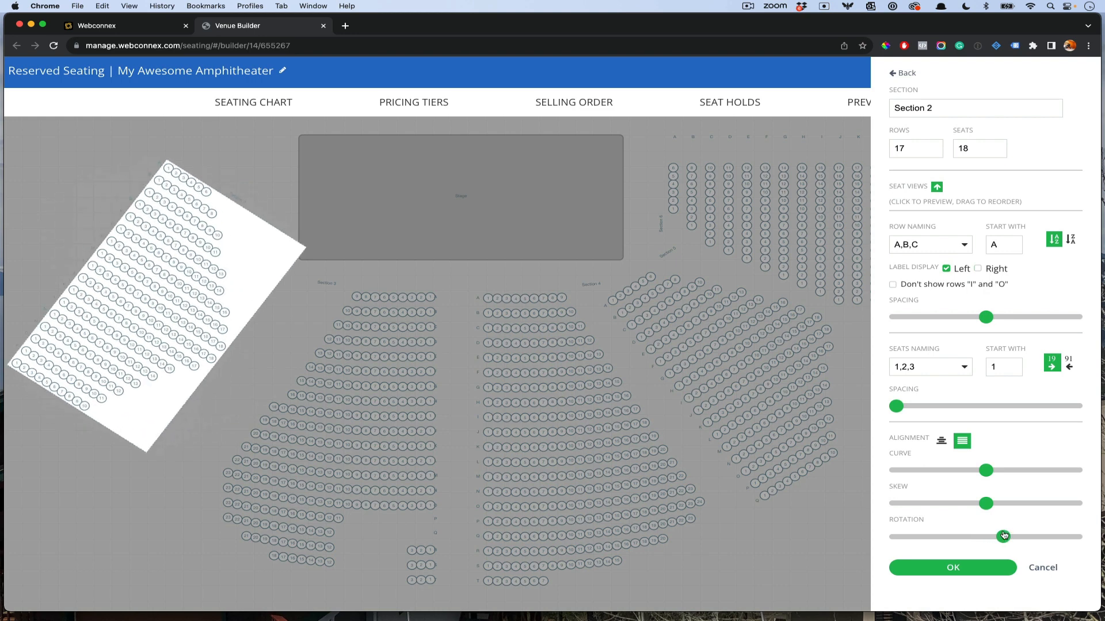
click(942, 442)
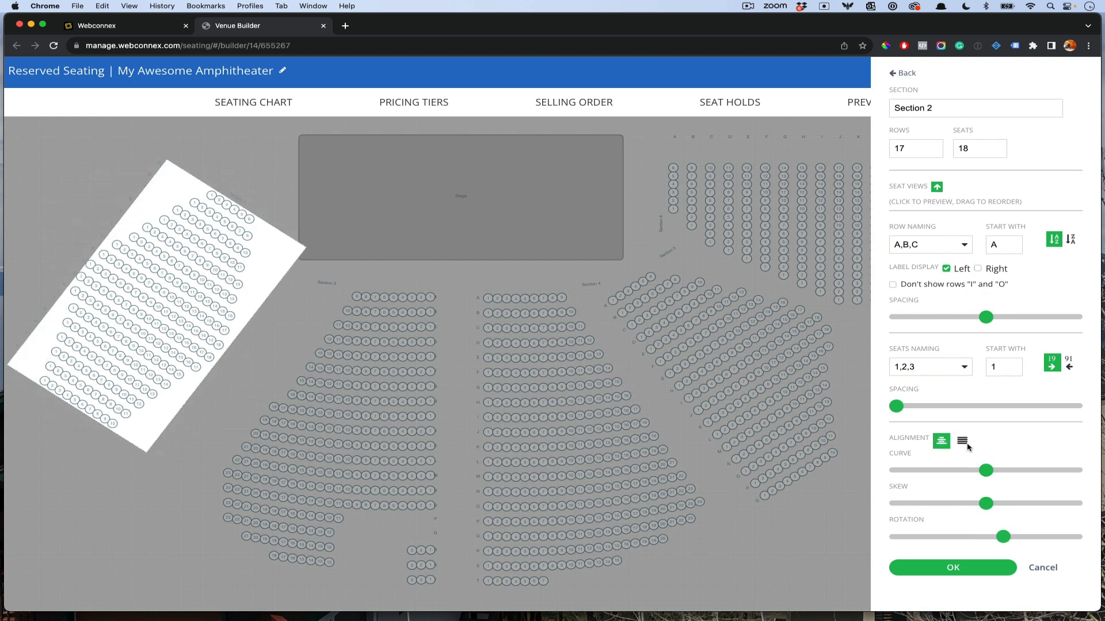
click(963, 442)
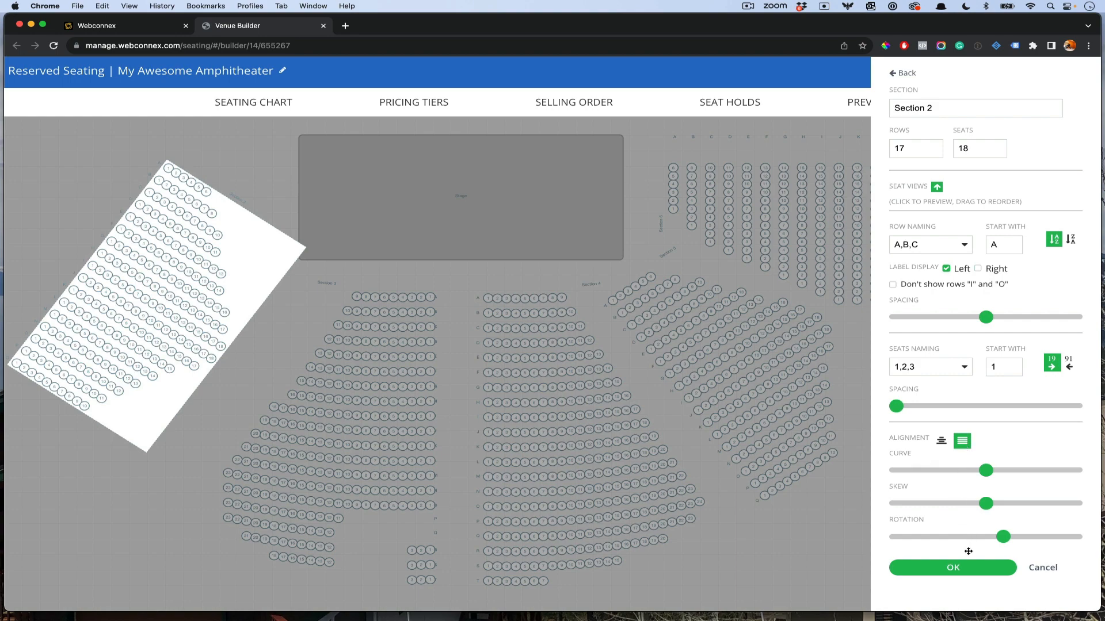
click(972, 568)
drag(156, 334, 170, 358)
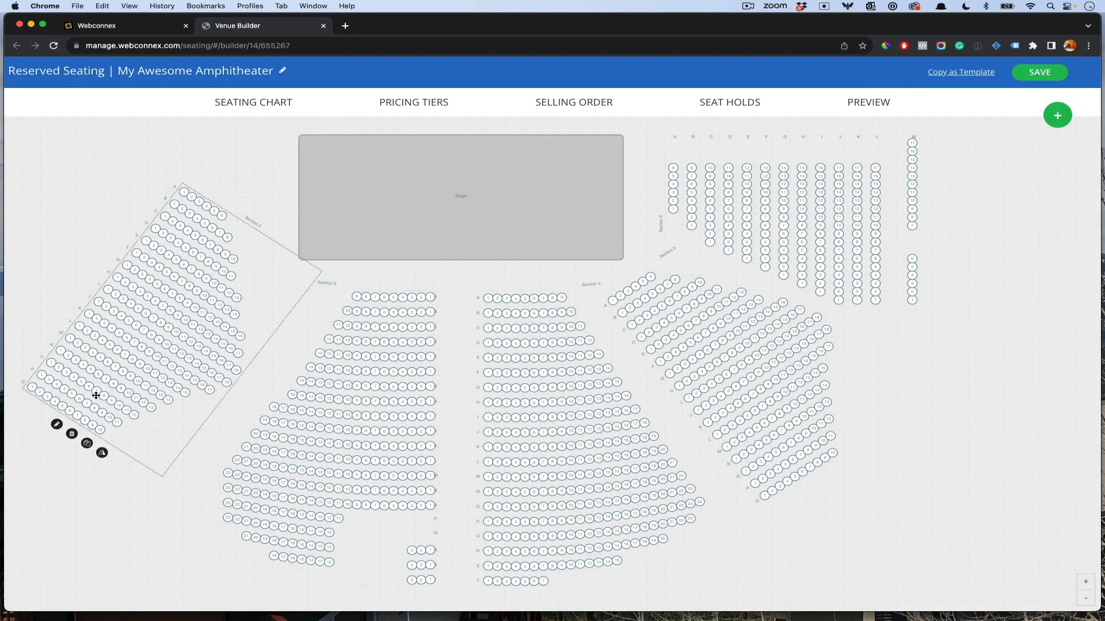
drag(96, 395, 244, 361)
Step: Confirm Section 2's settings and nudge it up and right beside Section 3
double_click(244, 360)
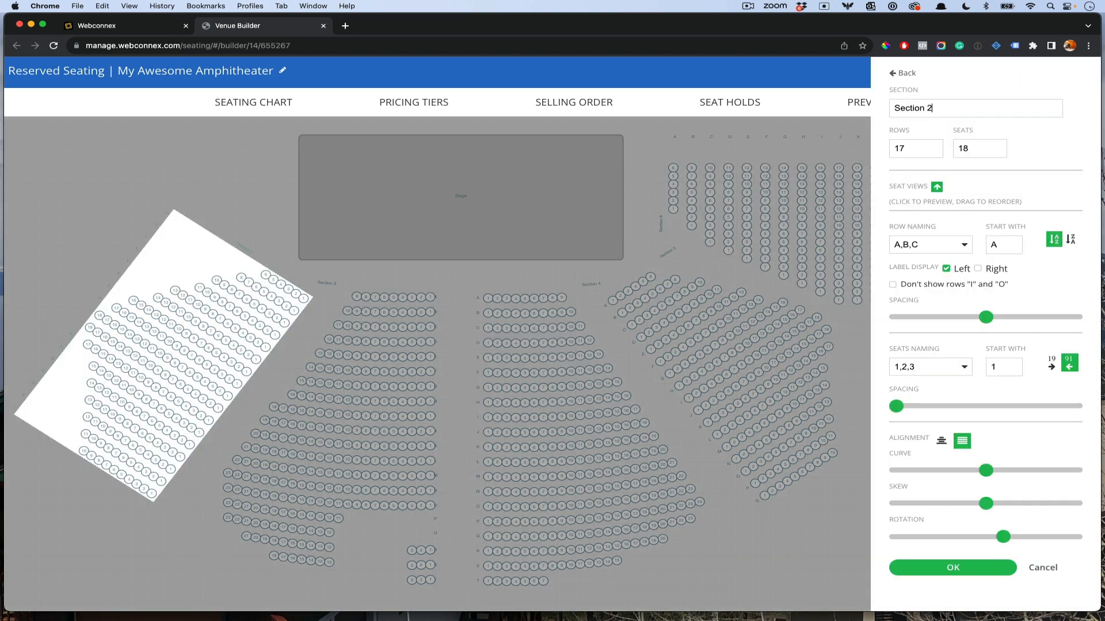
click(982, 571)
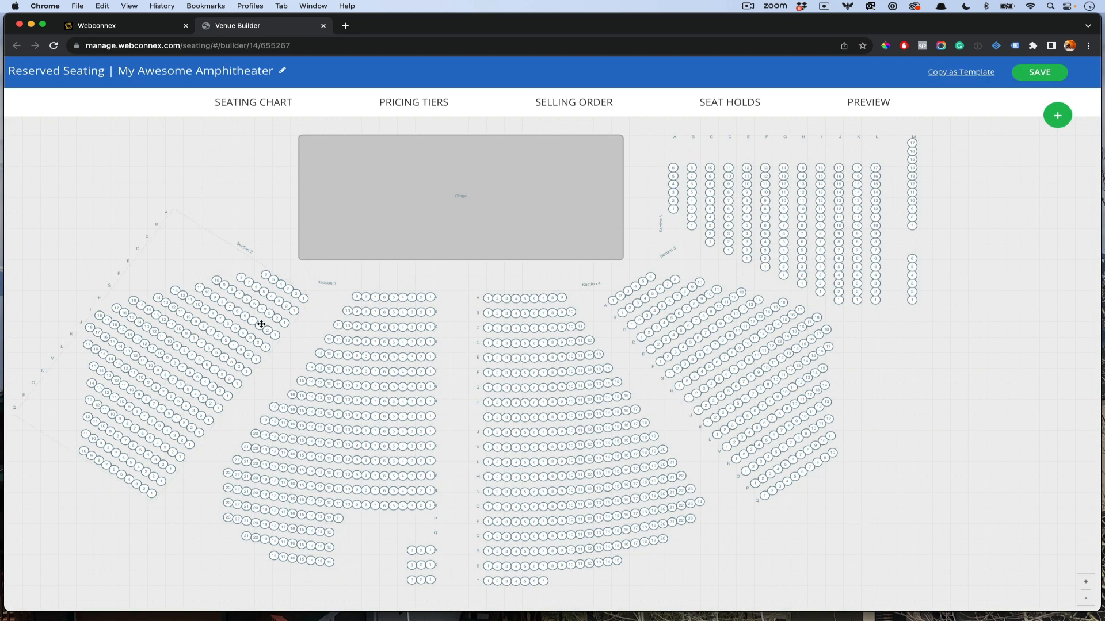
drag(284, 319, 288, 314)
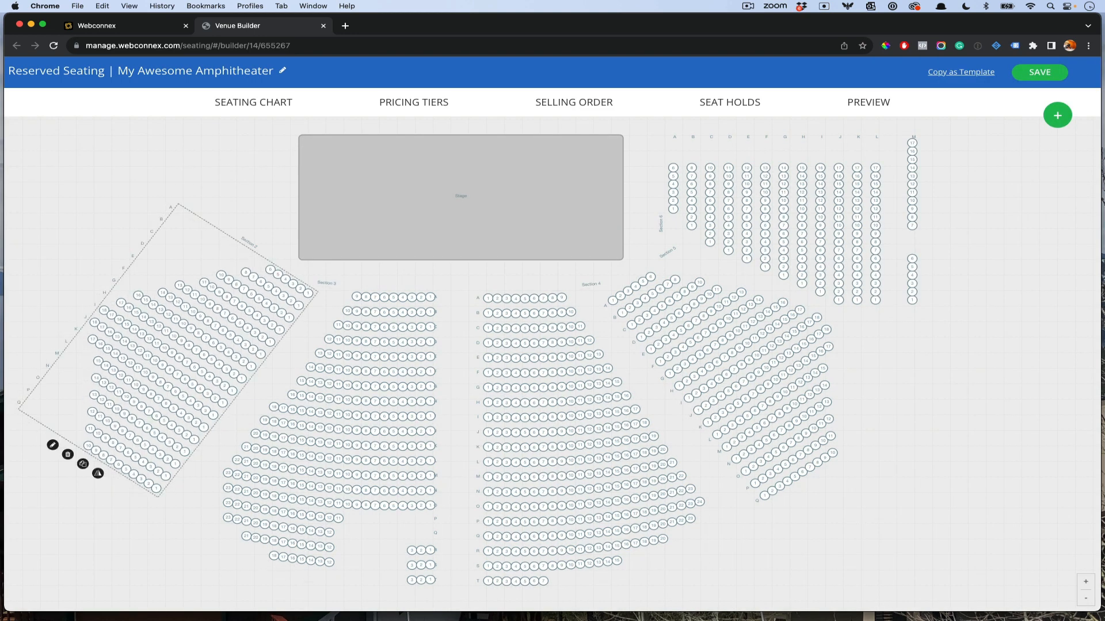
drag(483, 619, 692, 130)
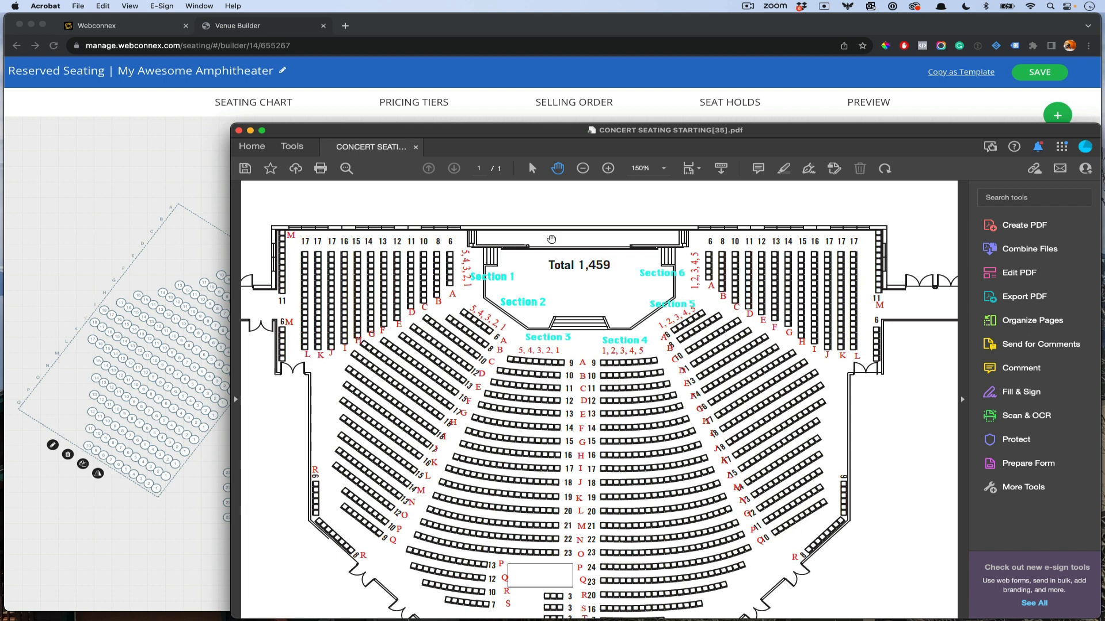
drag(823, 133, 0, 135)
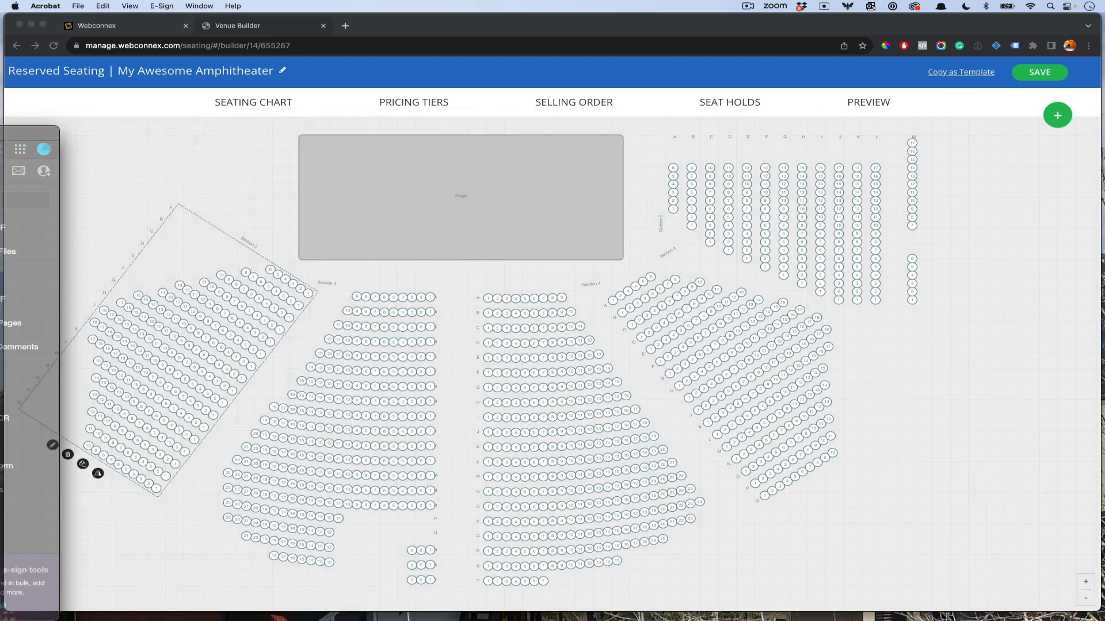
Step: Delete one seat from Section 2
click(179, 289)
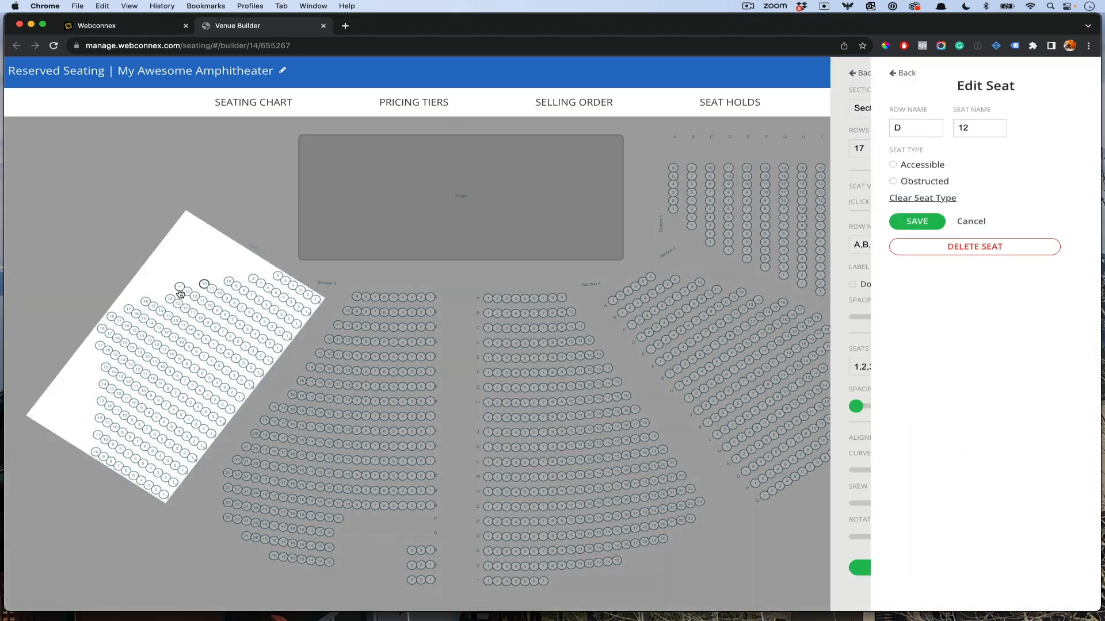
click(975, 246)
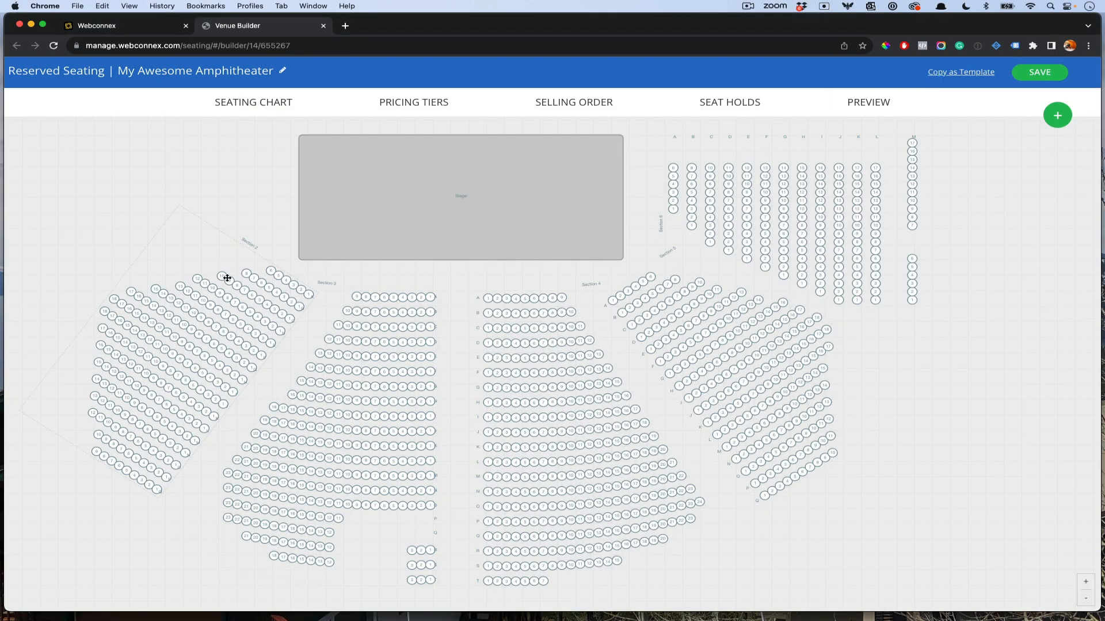
click(451, 316)
Step: Duplicate Section 6, place the copy top-left, and rotate it about 180 degrees
drag(921, 439, 1067, 480)
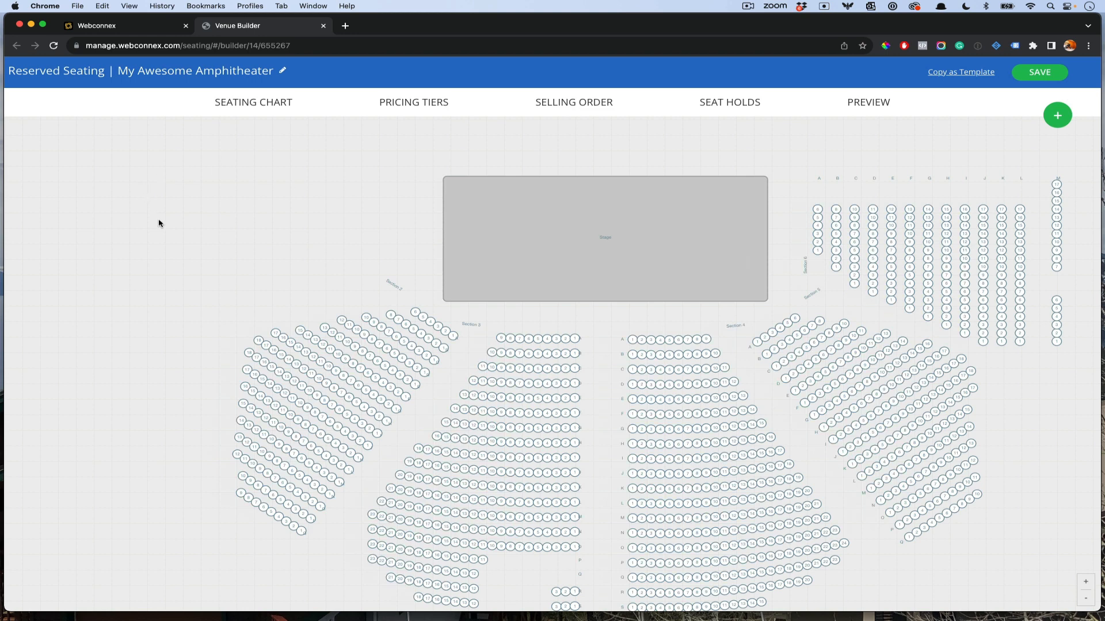
click(939, 229)
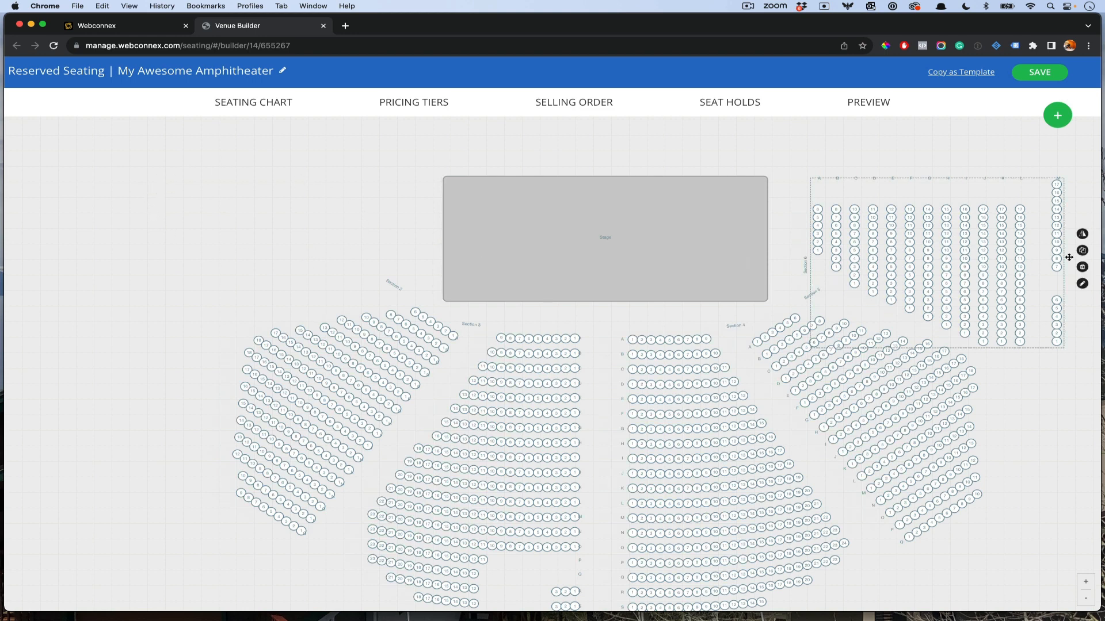
click(1083, 252)
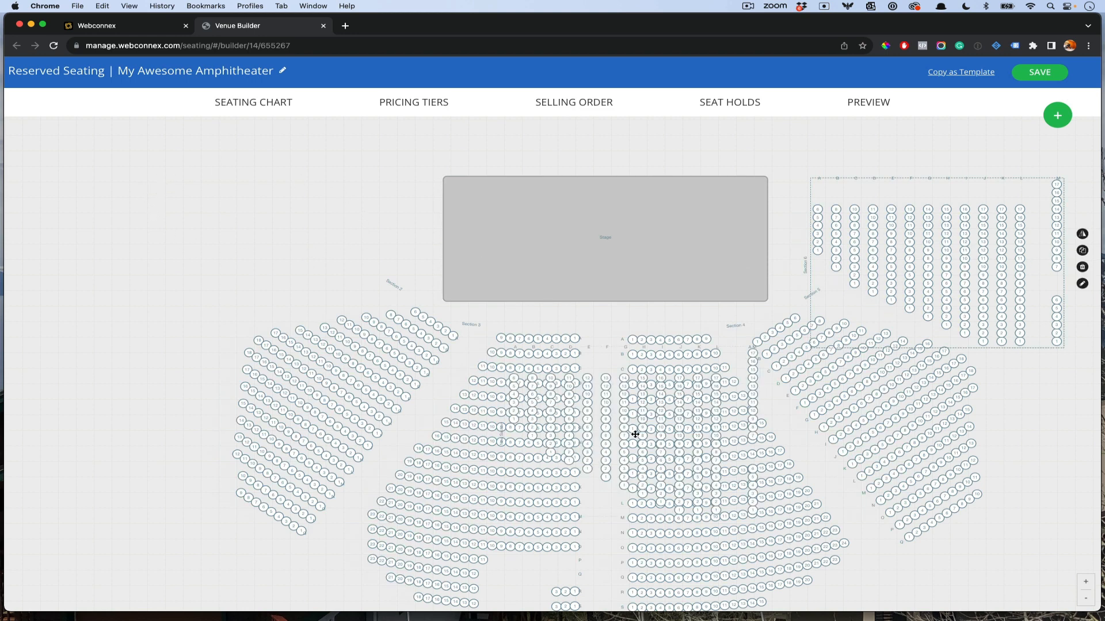
drag(635, 435, 201, 232)
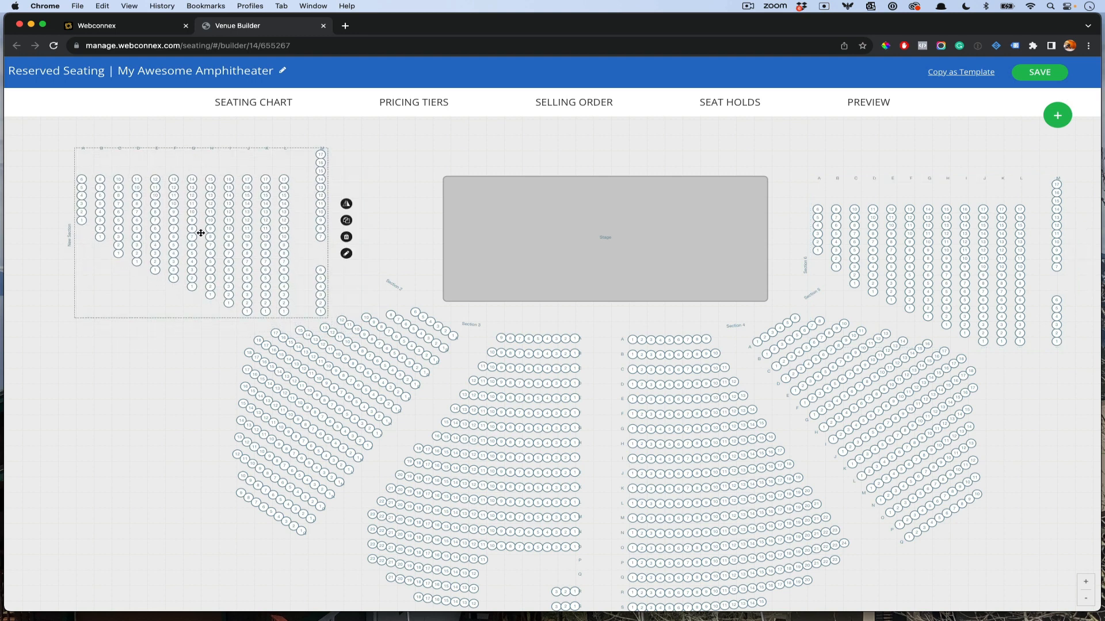
click(346, 254)
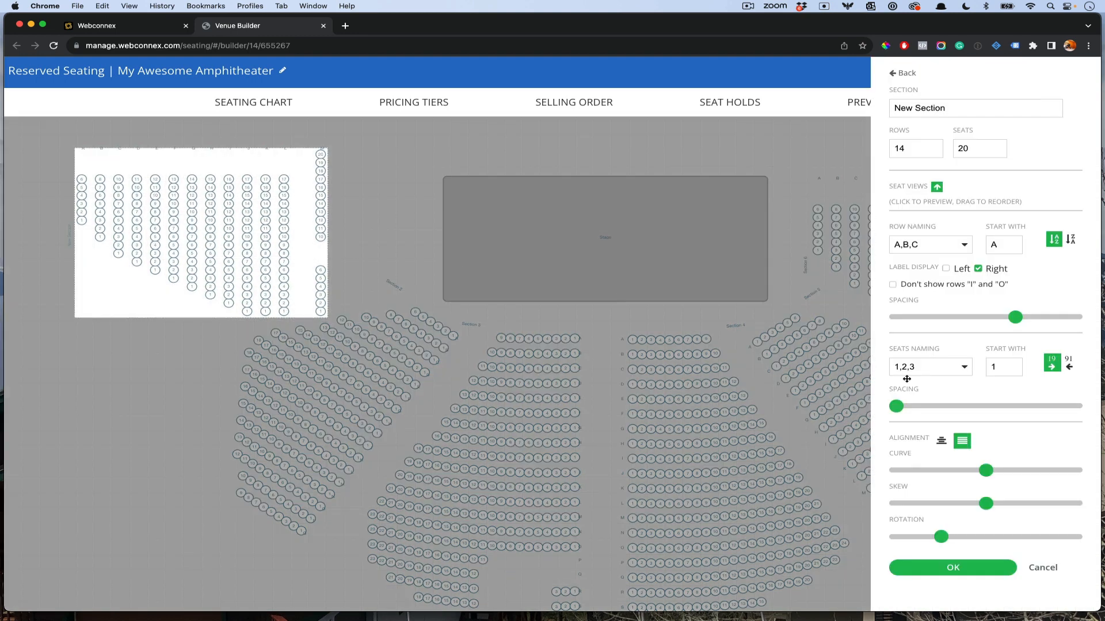
drag(941, 536, 1031, 537)
click(990, 575)
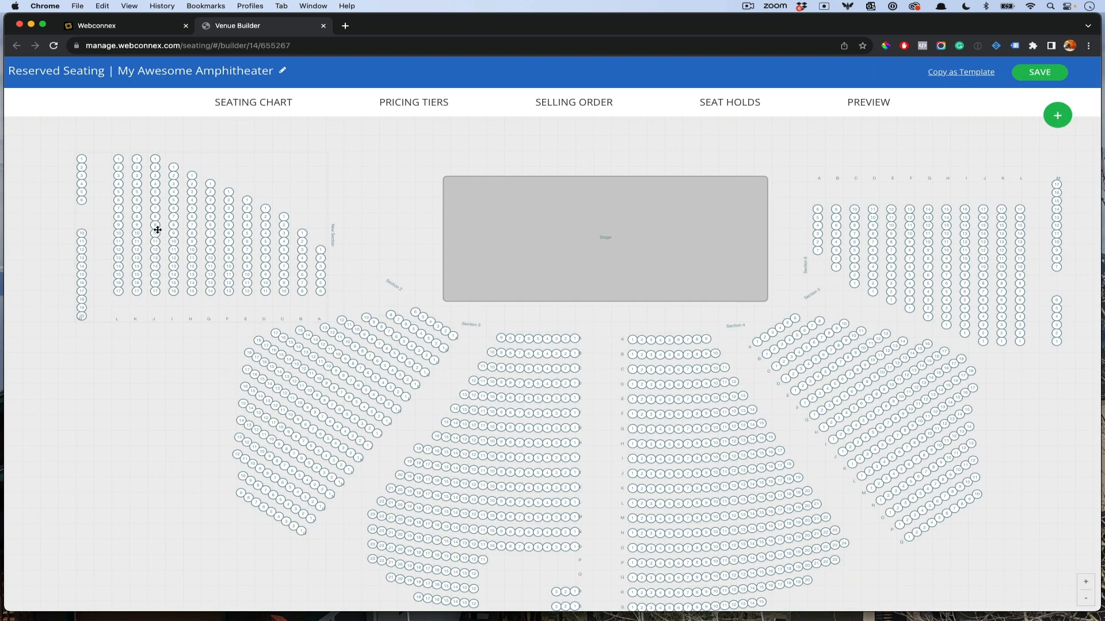
drag(155, 229, 185, 225)
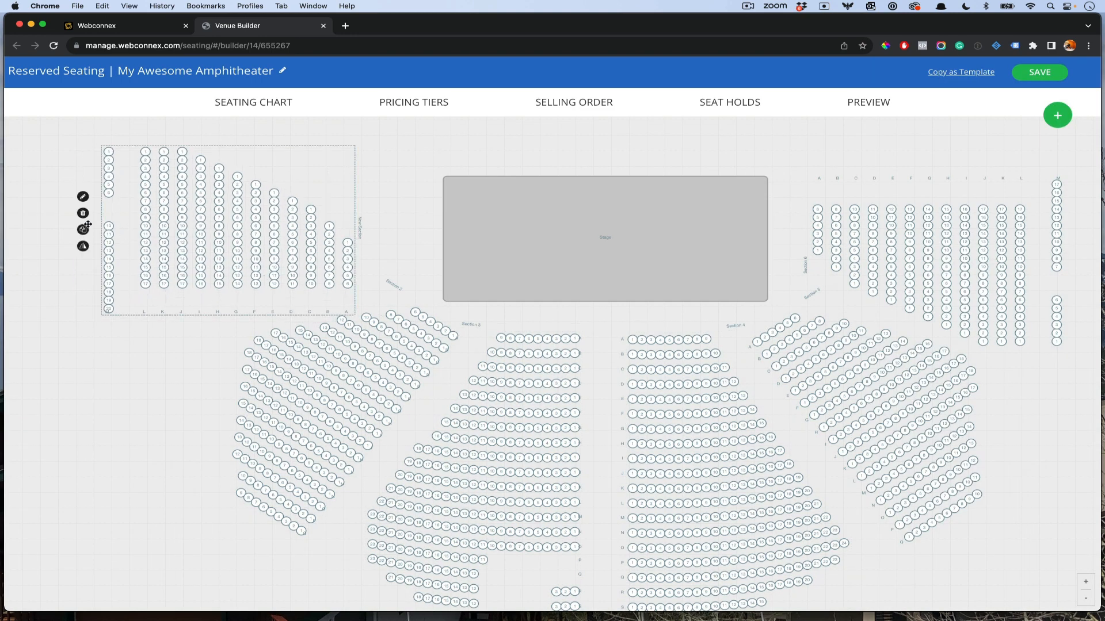
Step: Mirror the new section, move it toward the stage, and rename it 'Section 1'
click(83, 247)
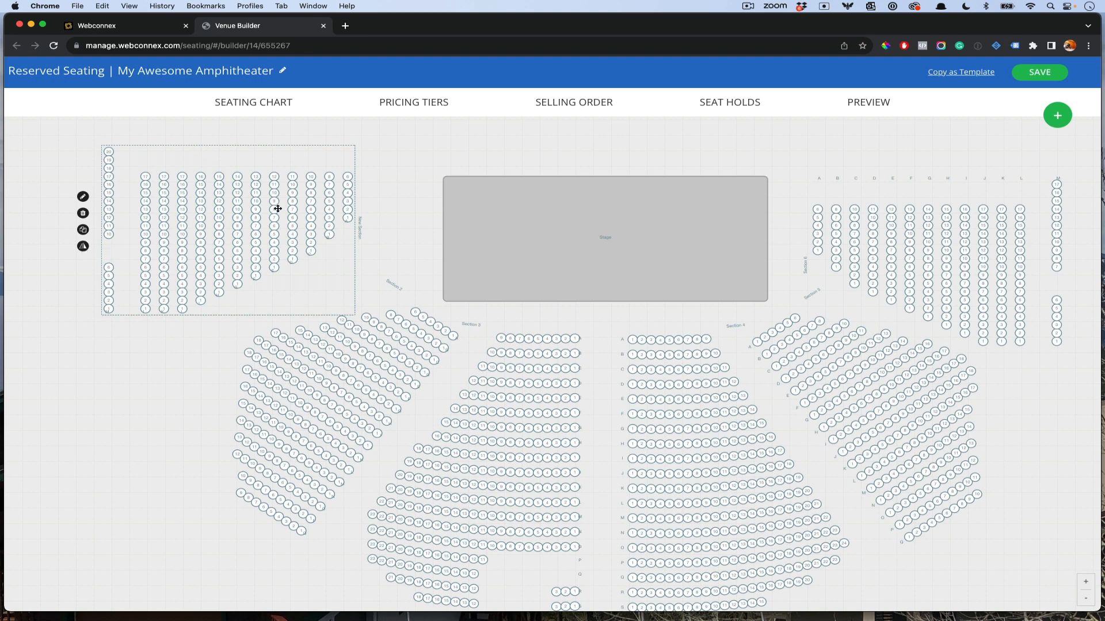
drag(302, 208, 324, 234)
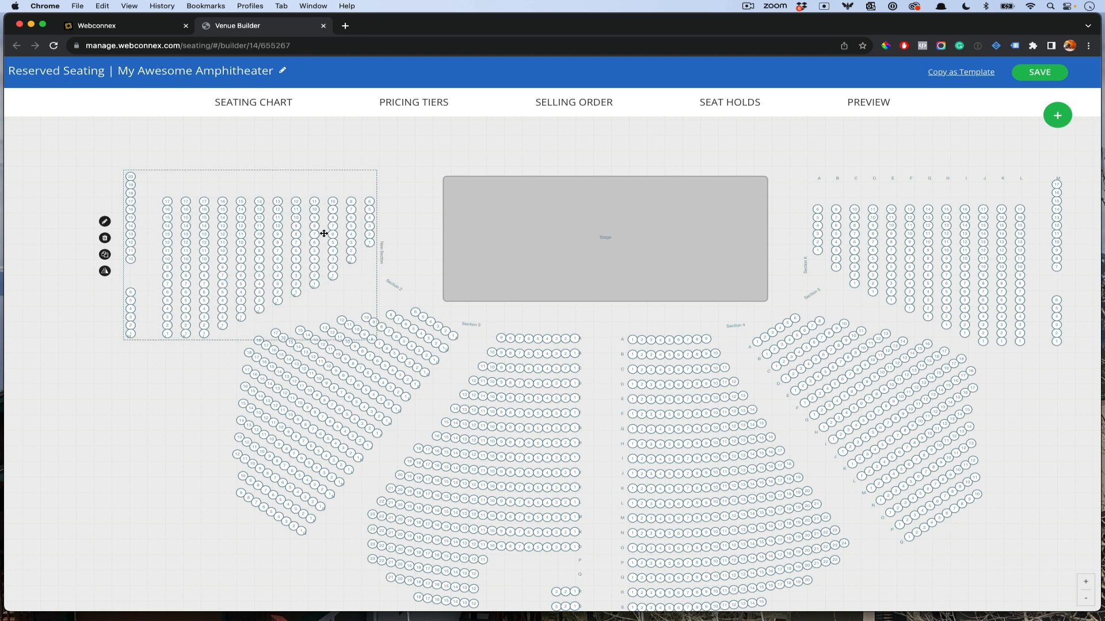
click(104, 222)
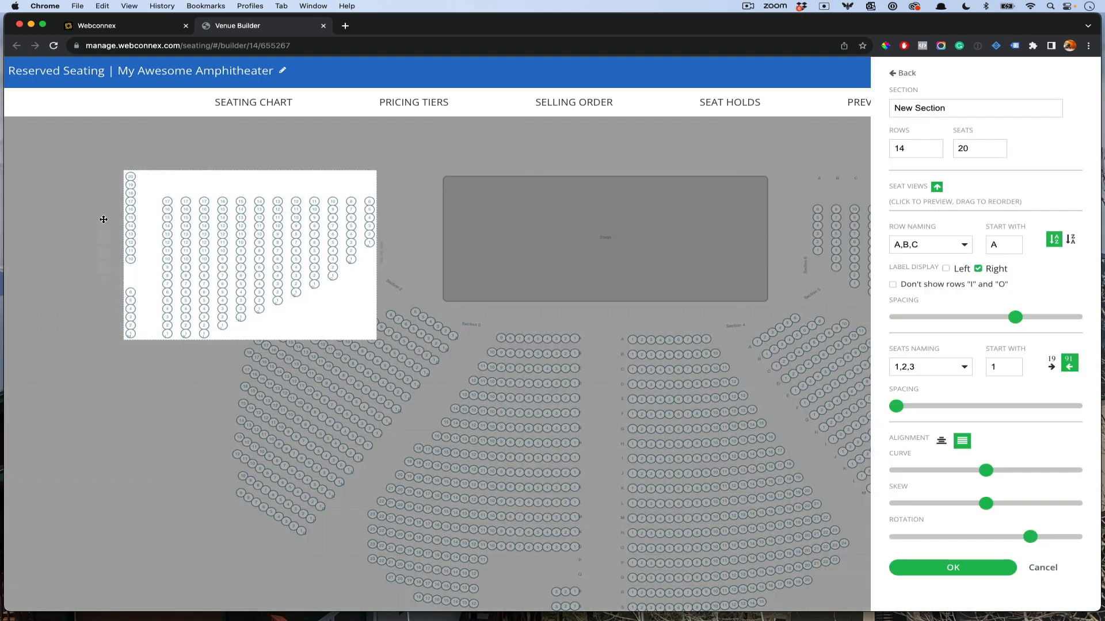
triple_click(937, 107)
text(Section 1)
click(978, 567)
scroll(397, 354, down, 5)
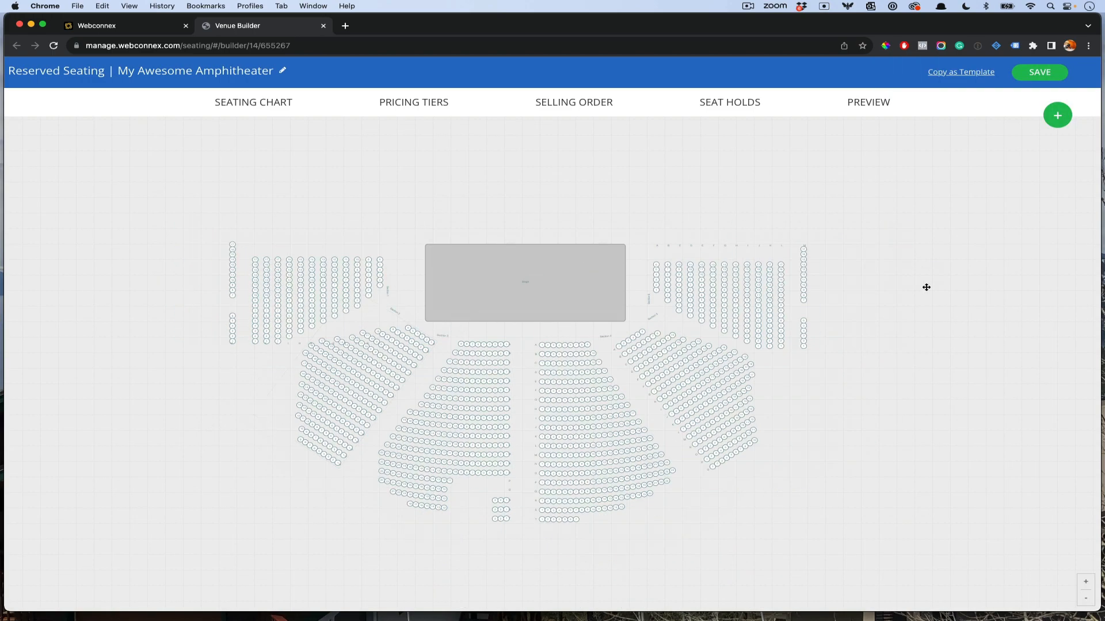
Step: Narrow the stage from its left side and move Sections 1 and 6 in toward it
scroll(926, 287, down, 3)
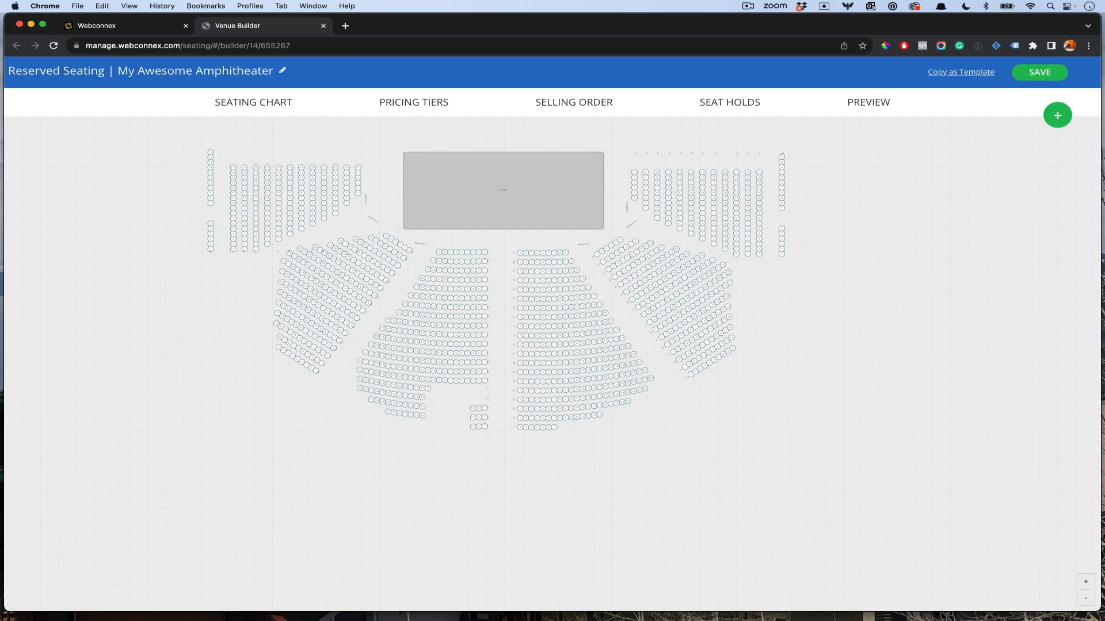
drag(747, 617, 0, 92)
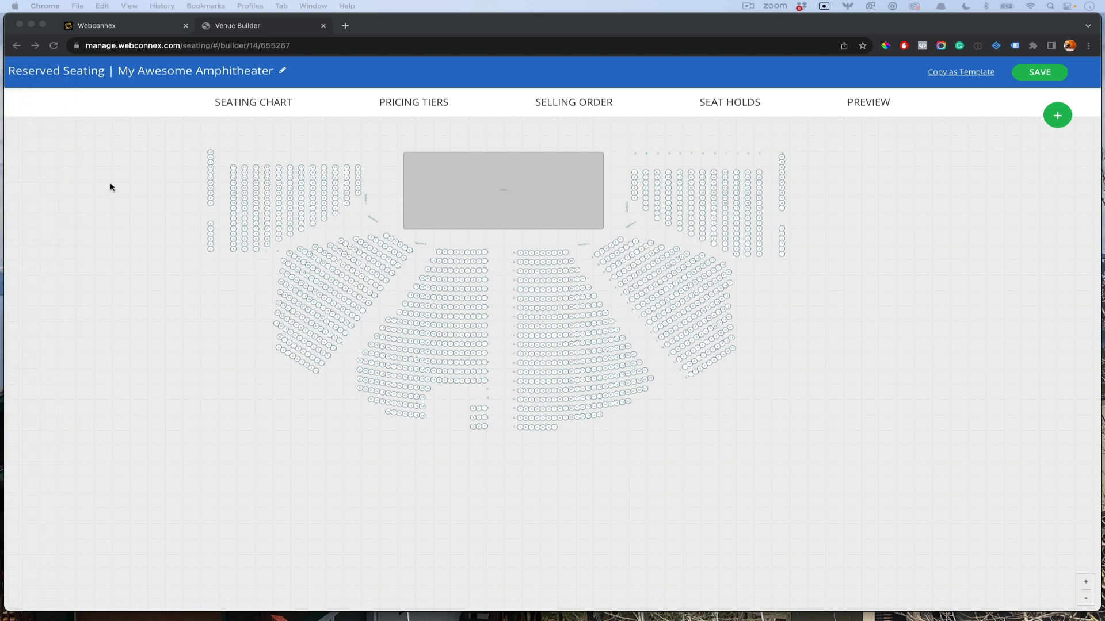
click(474, 183)
click(434, 190)
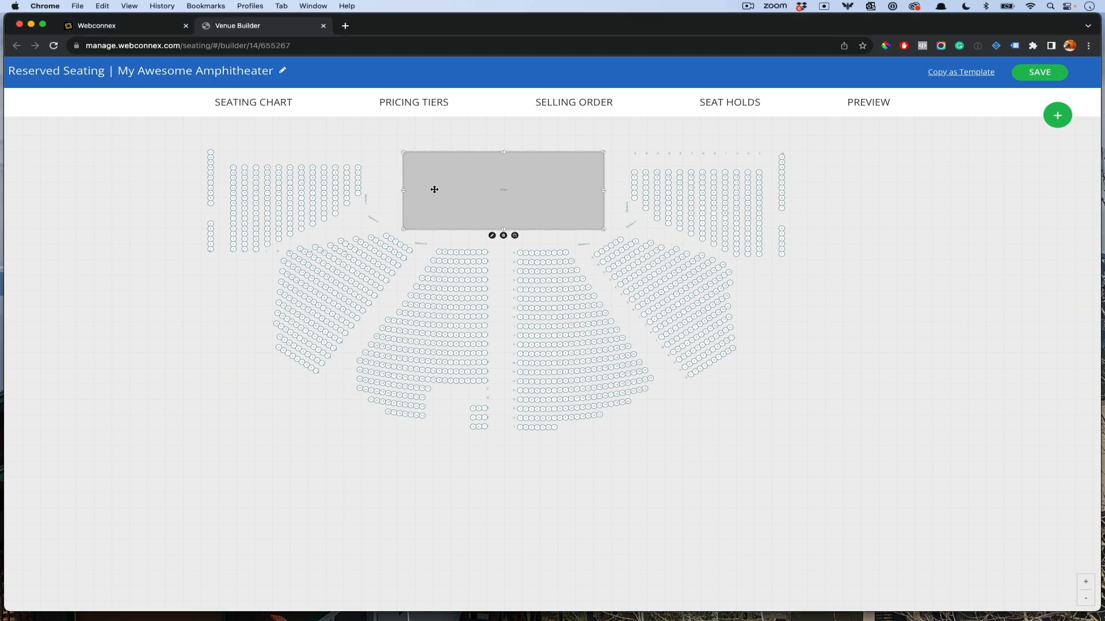
drag(405, 195, 424, 195)
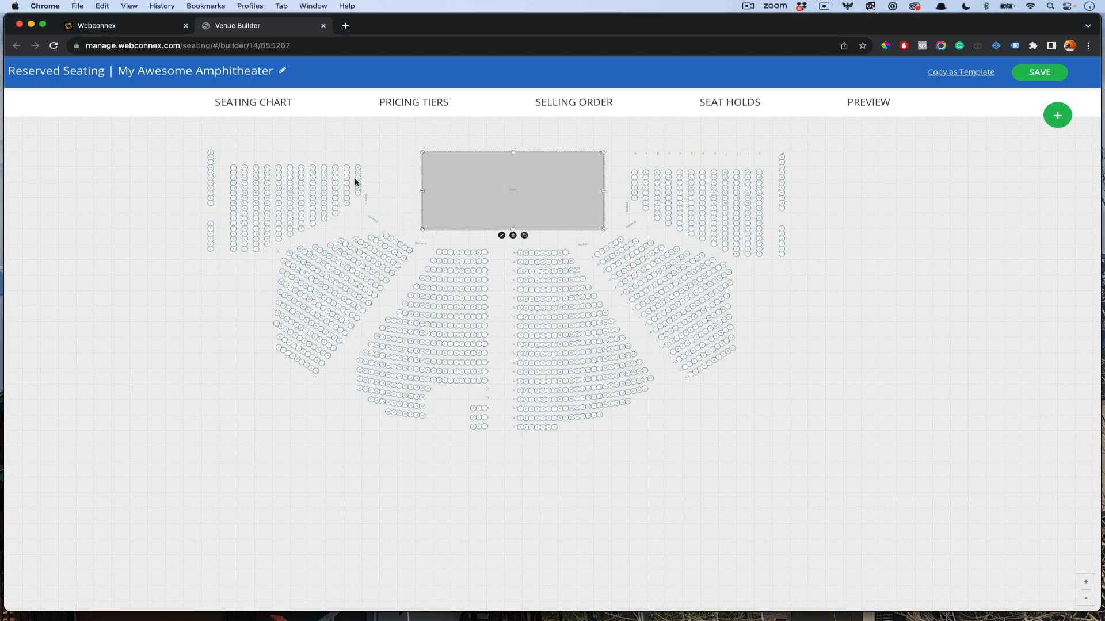
drag(336, 177, 371, 171)
drag(689, 172, 715, 180)
click(808, 371)
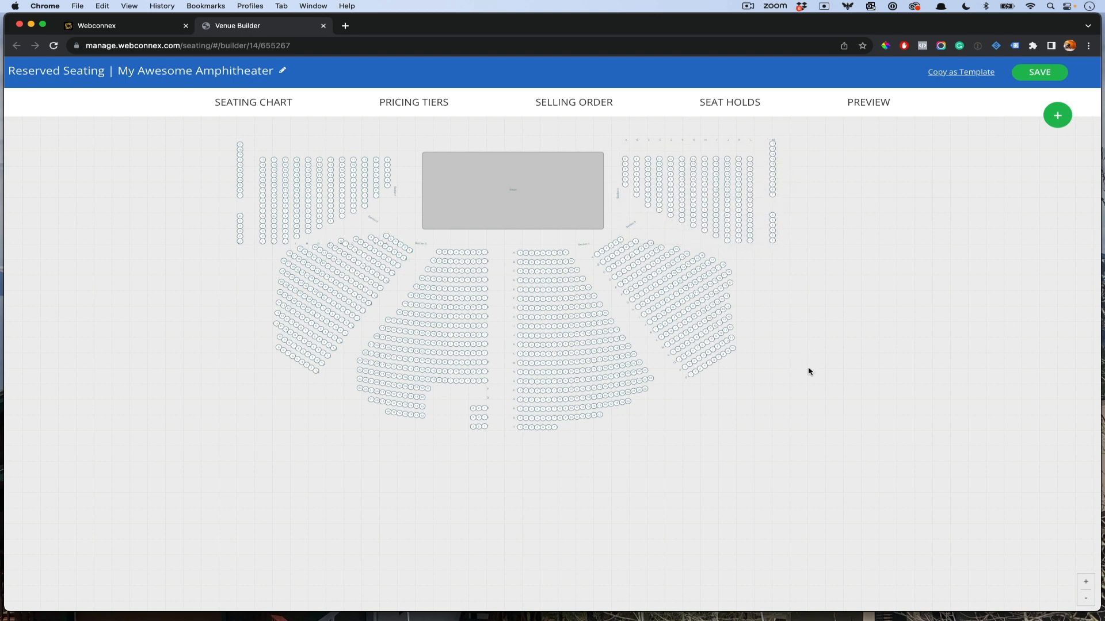
scroll(808, 372, up, 5)
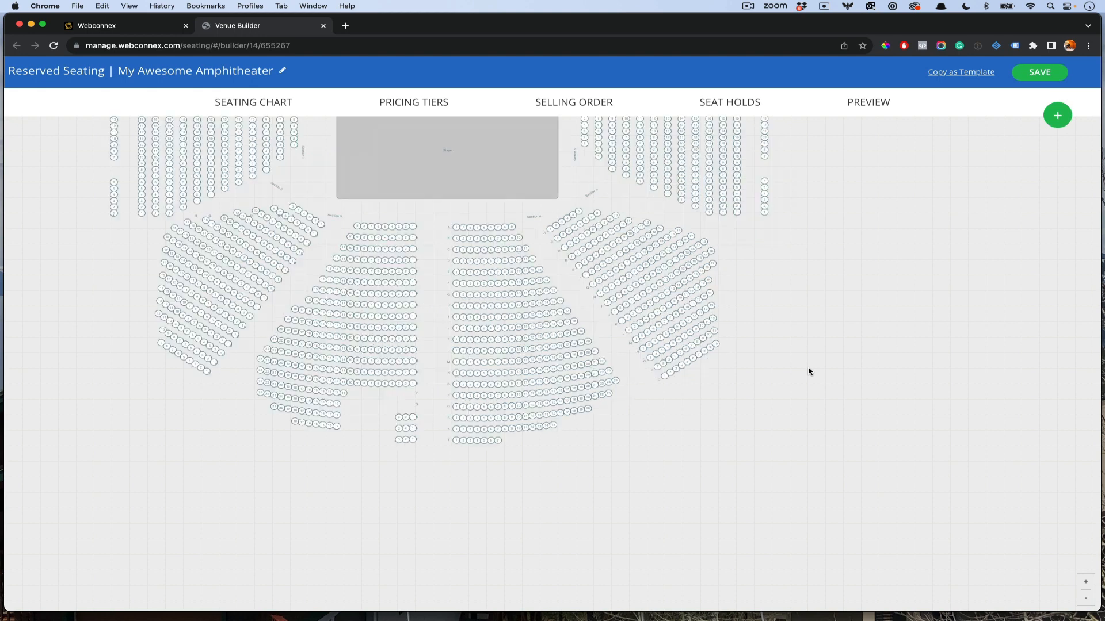
drag(913, 229, 1101, 388)
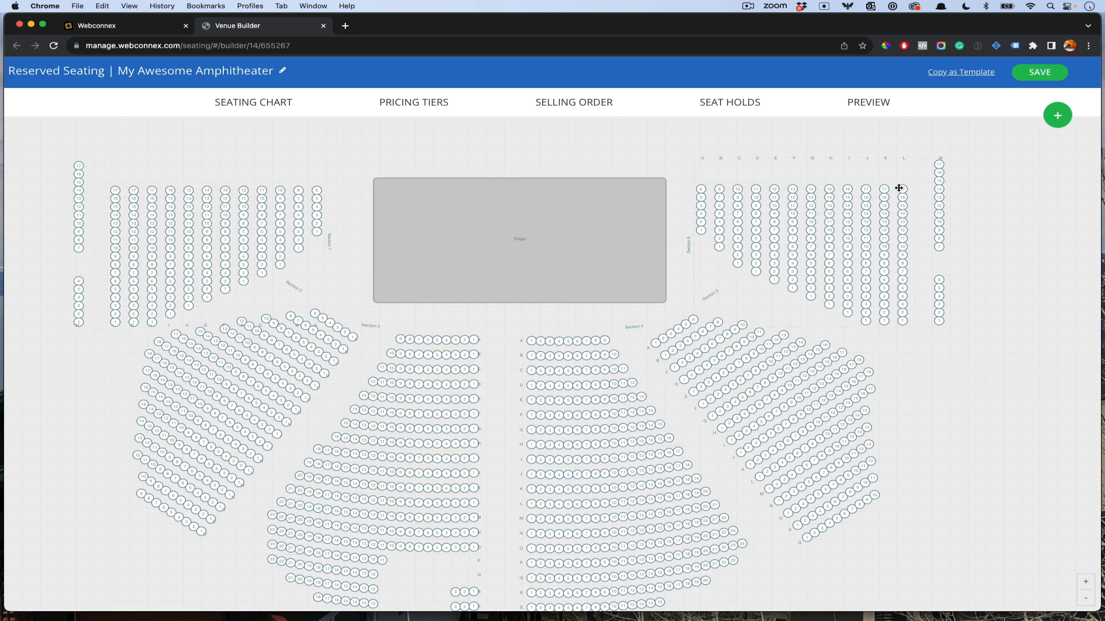
Step: Set seats A4, A5 and A6 of Section 1 to Obstructed and save
click(290, 210)
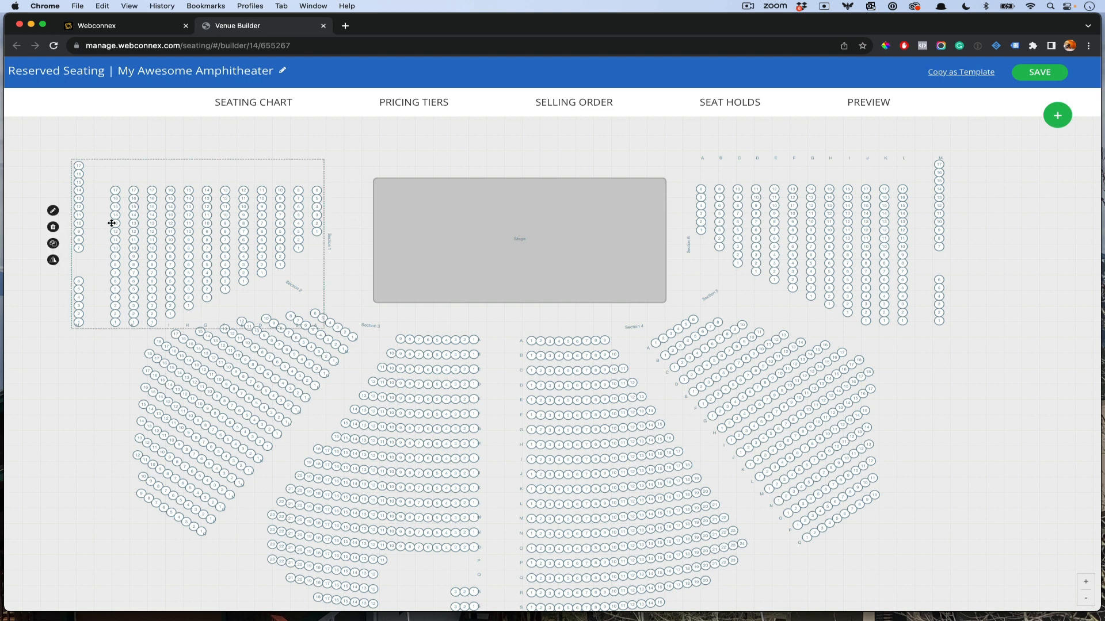
click(53, 211)
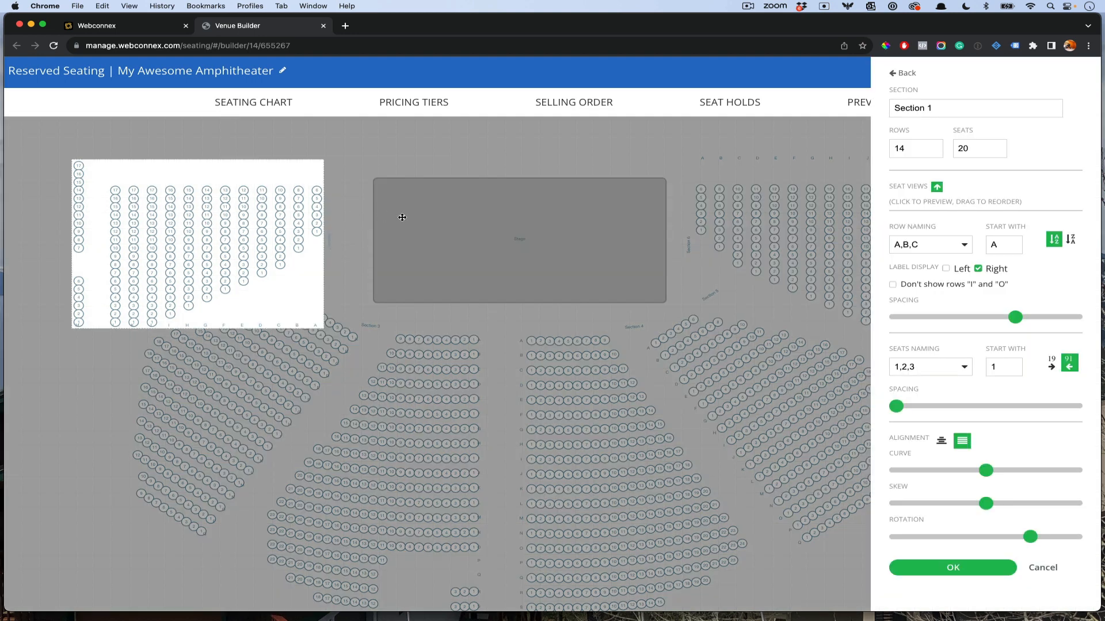
click(316, 192)
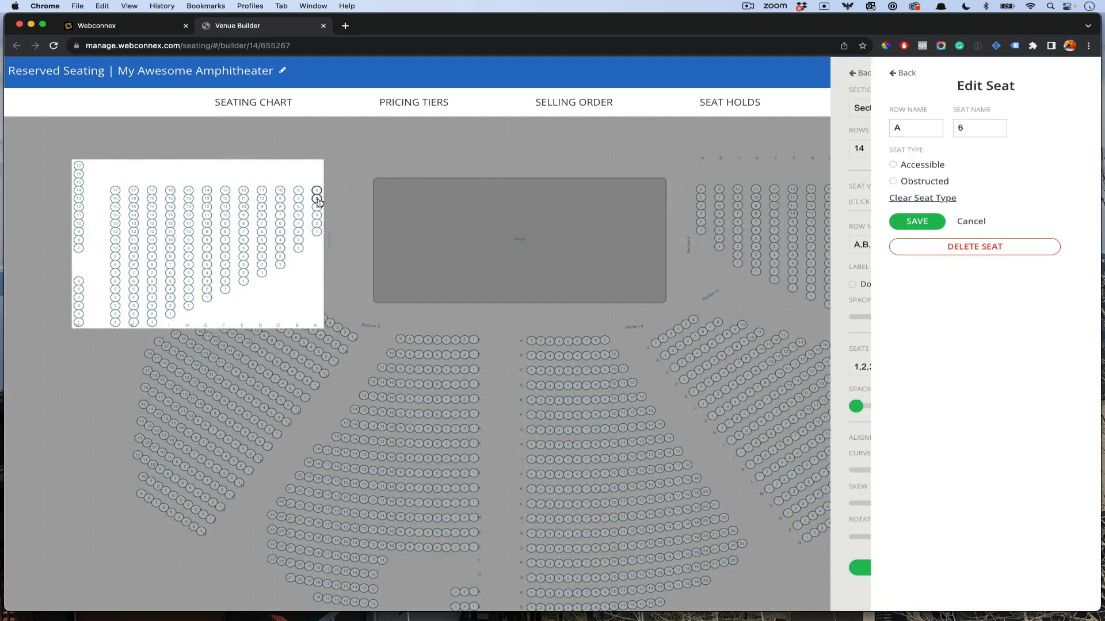
shift+click(317, 207)
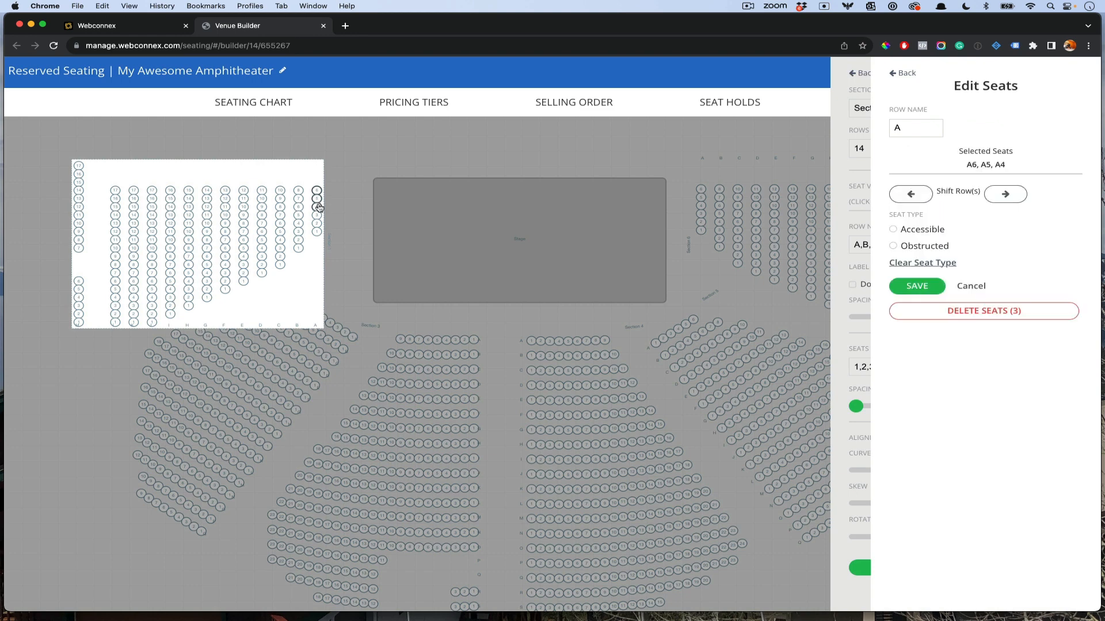
click(916, 247)
click(918, 285)
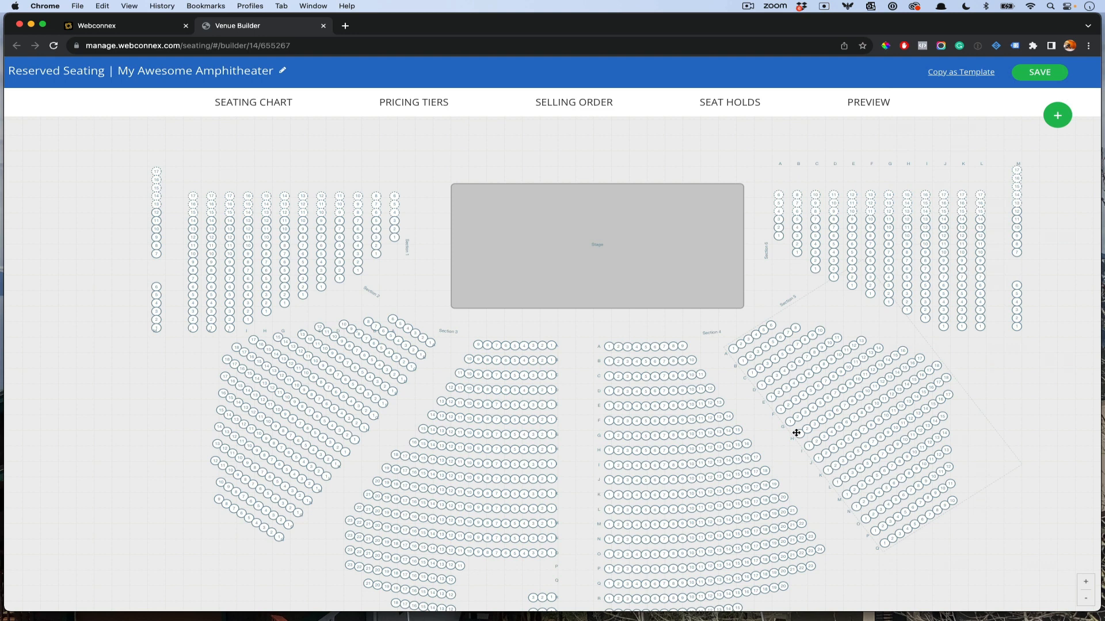
click(521, 393)
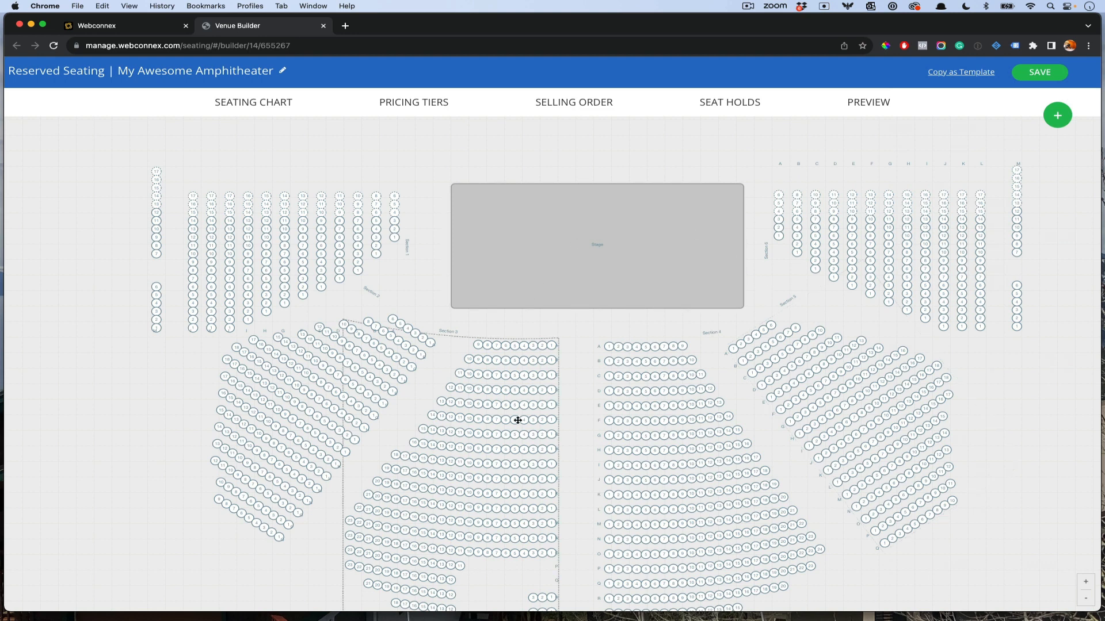
click(682, 398)
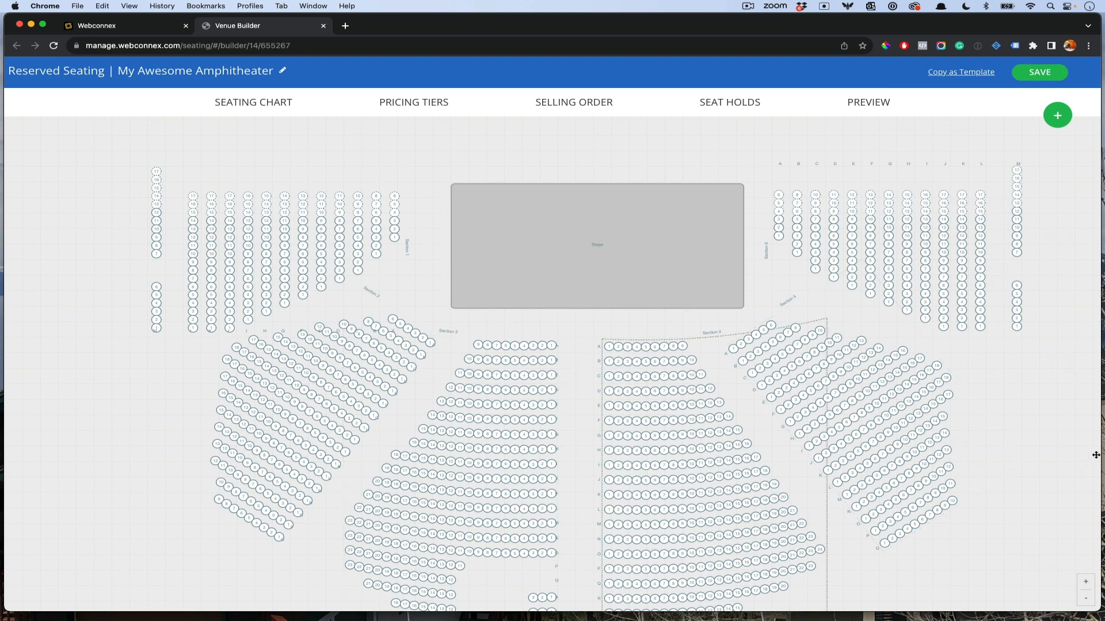
scroll(1015, 407, down, 5)
click(635, 507)
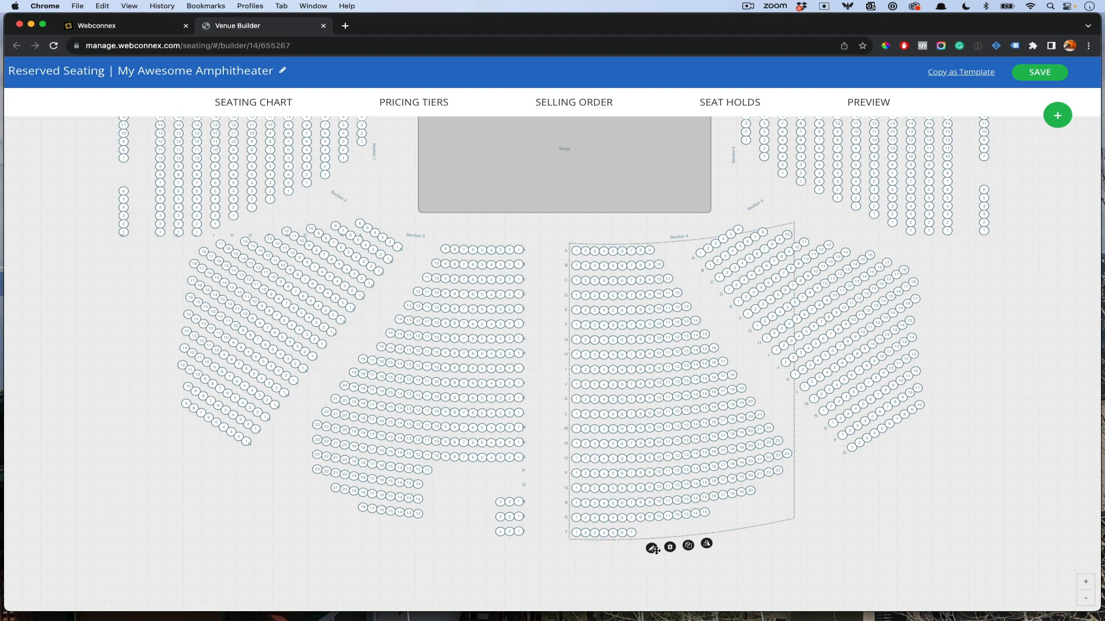
click(651, 549)
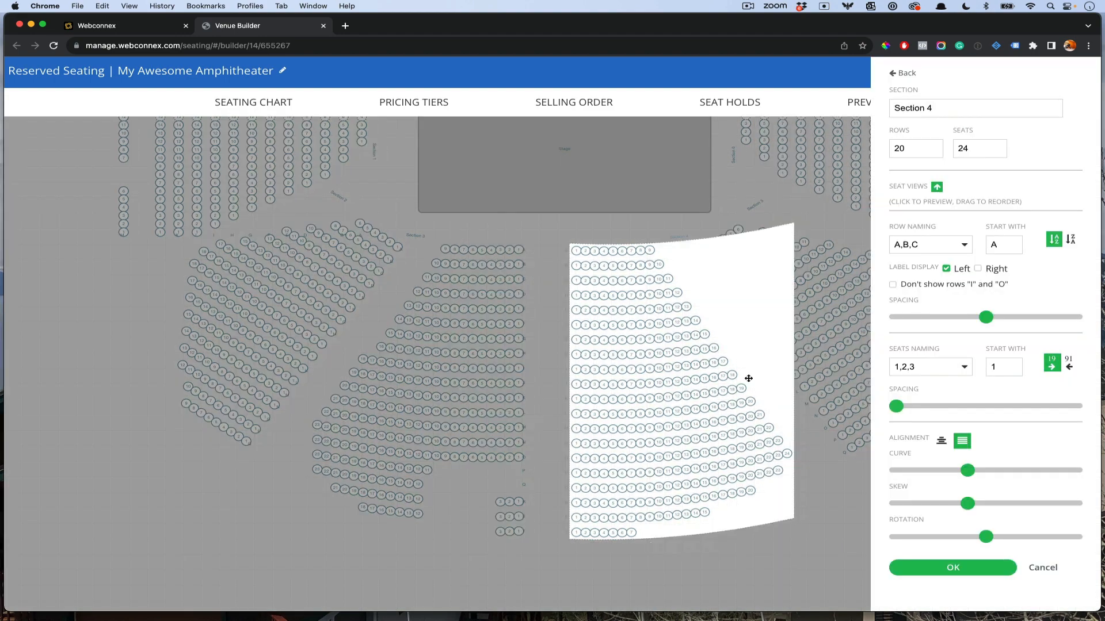
click(577, 252)
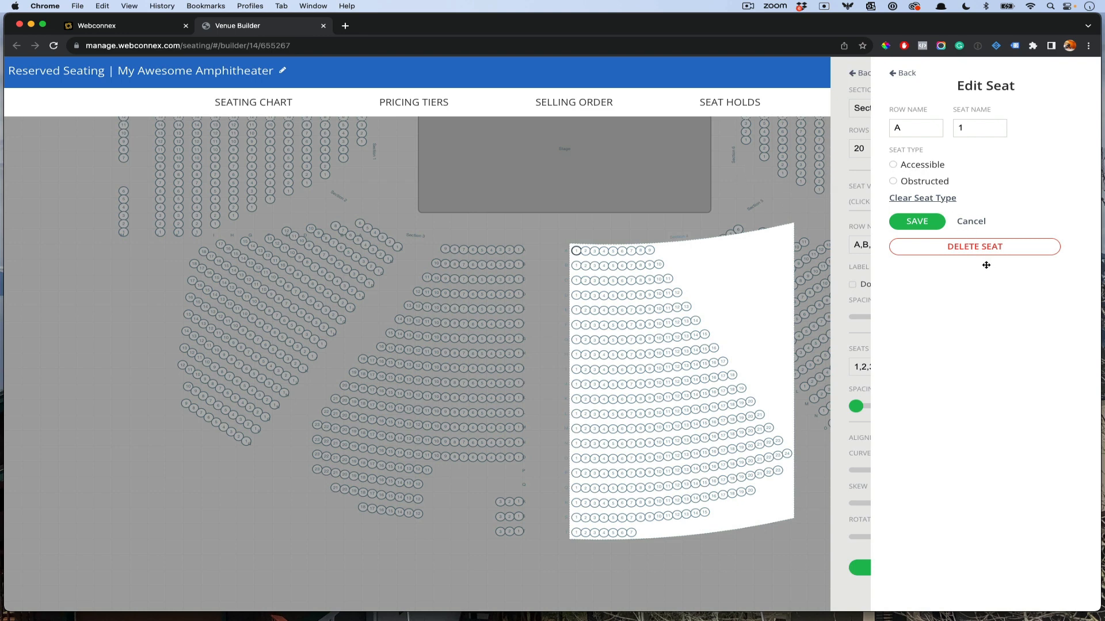
click(964, 223)
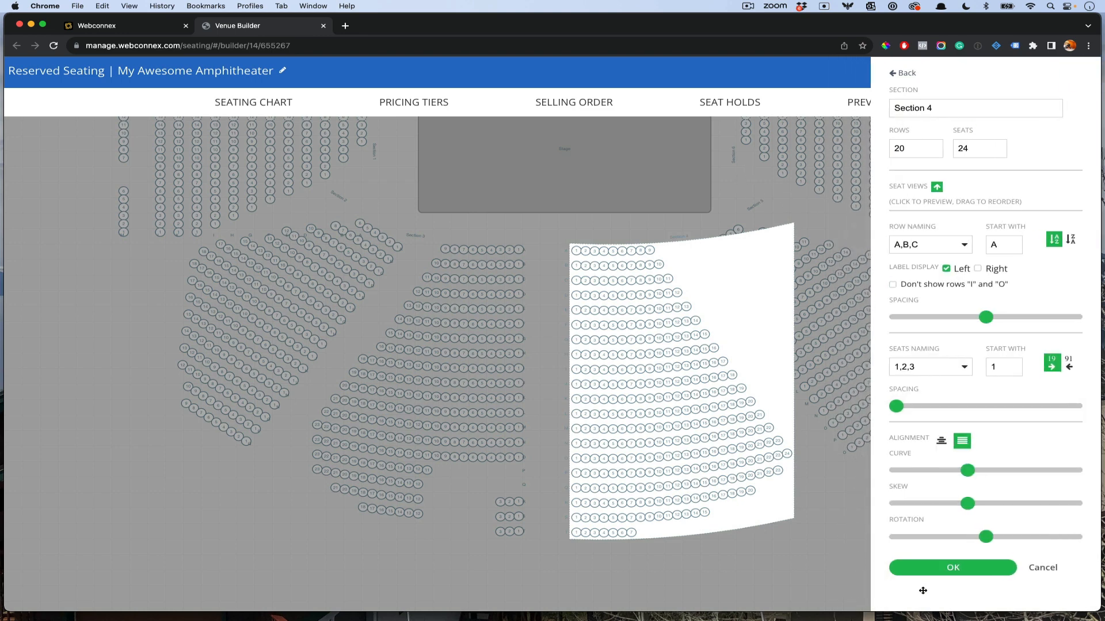
click(945, 571)
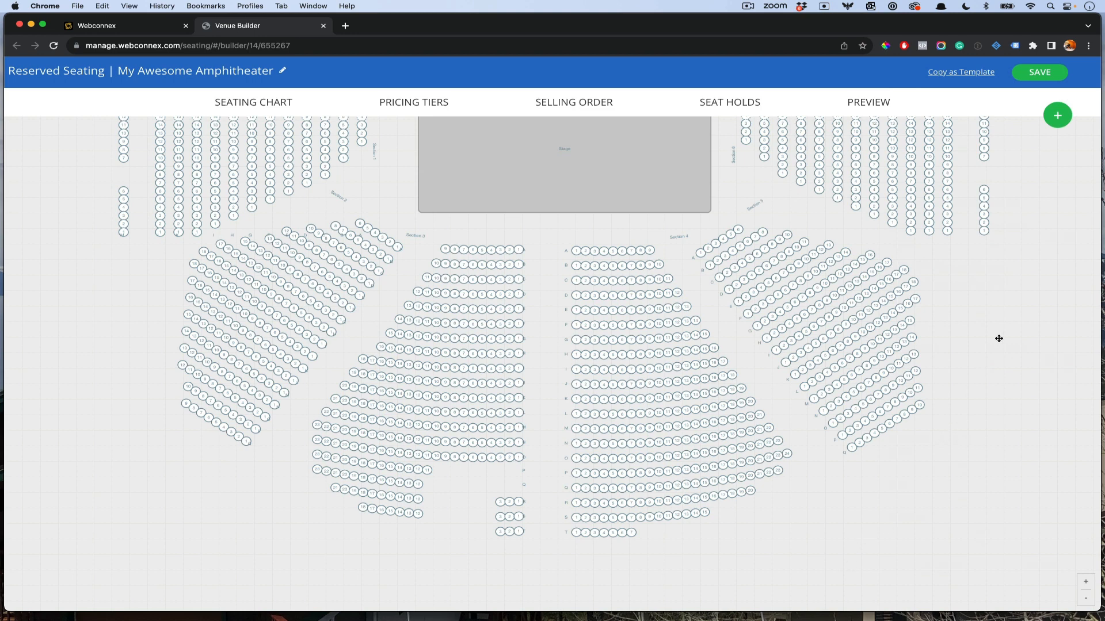
scroll(998, 338, up, 5)
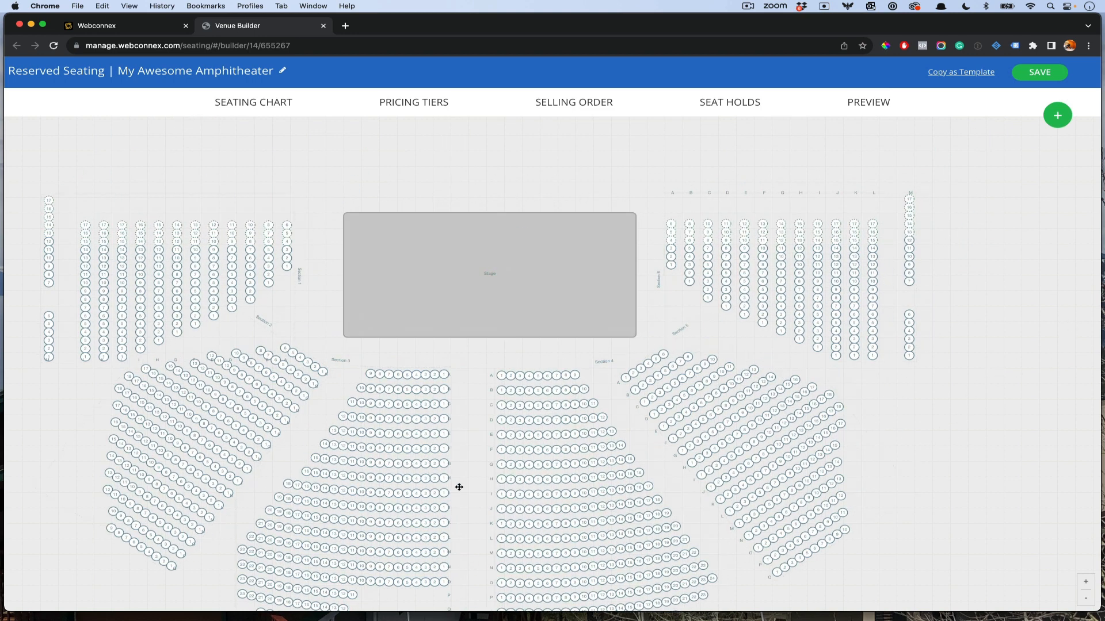
drag(937, 467, 948, 388)
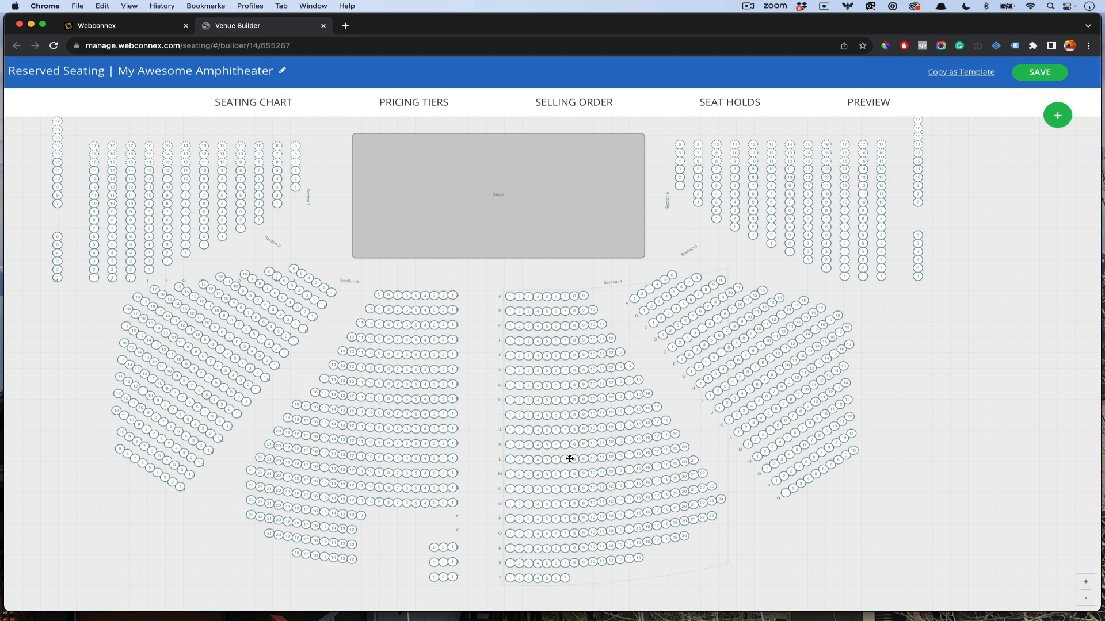
Step: Add three pricing tiers and rename the first one 'Premium'
click(440, 107)
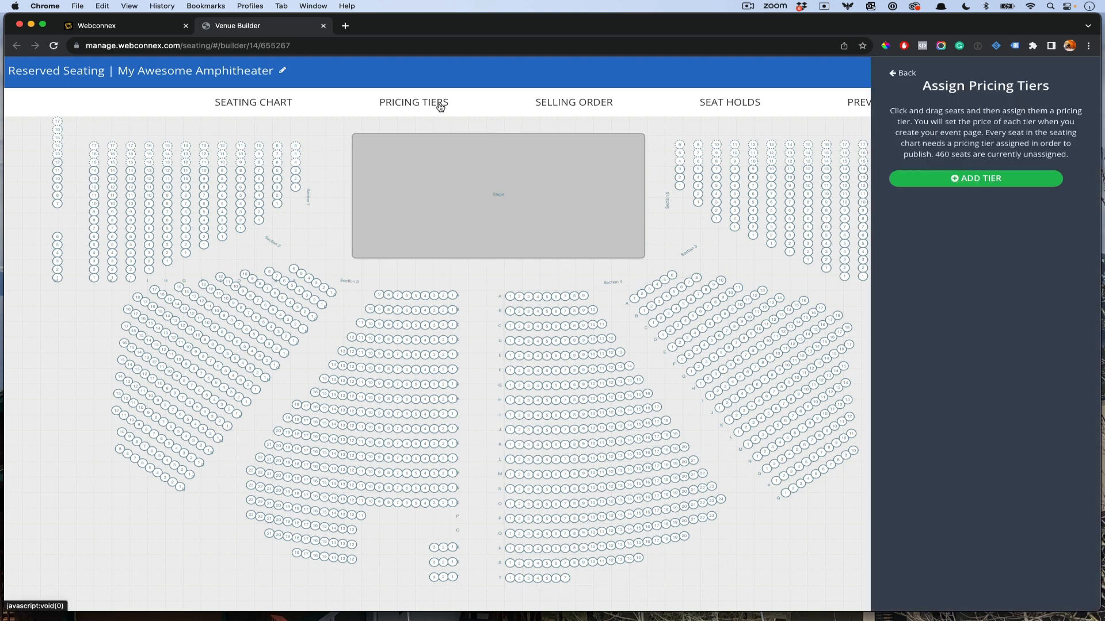
click(981, 180)
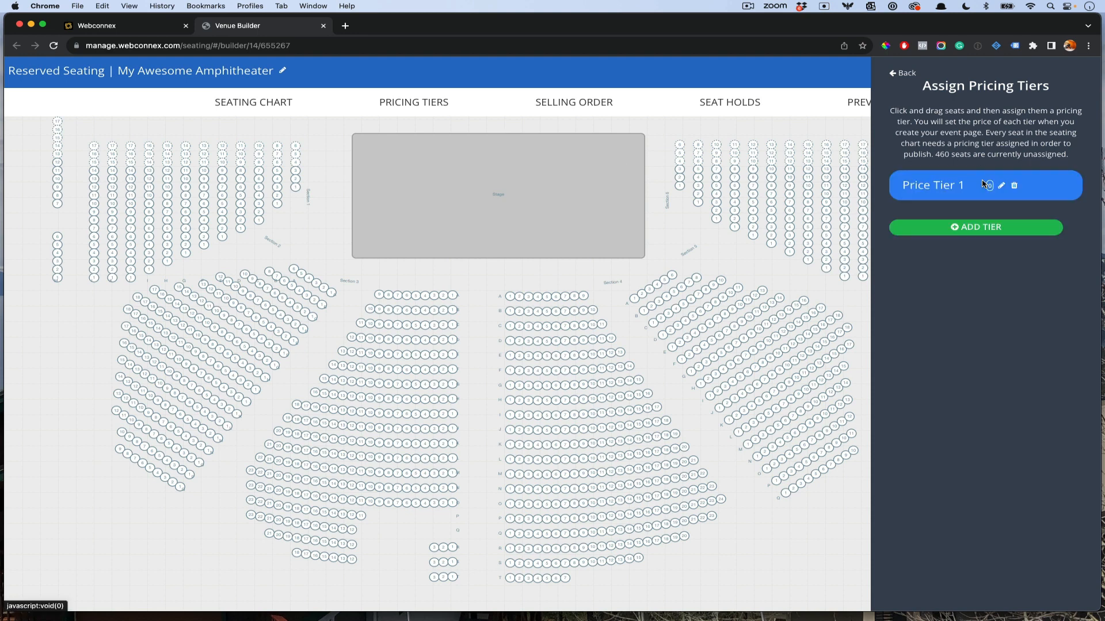
click(978, 231)
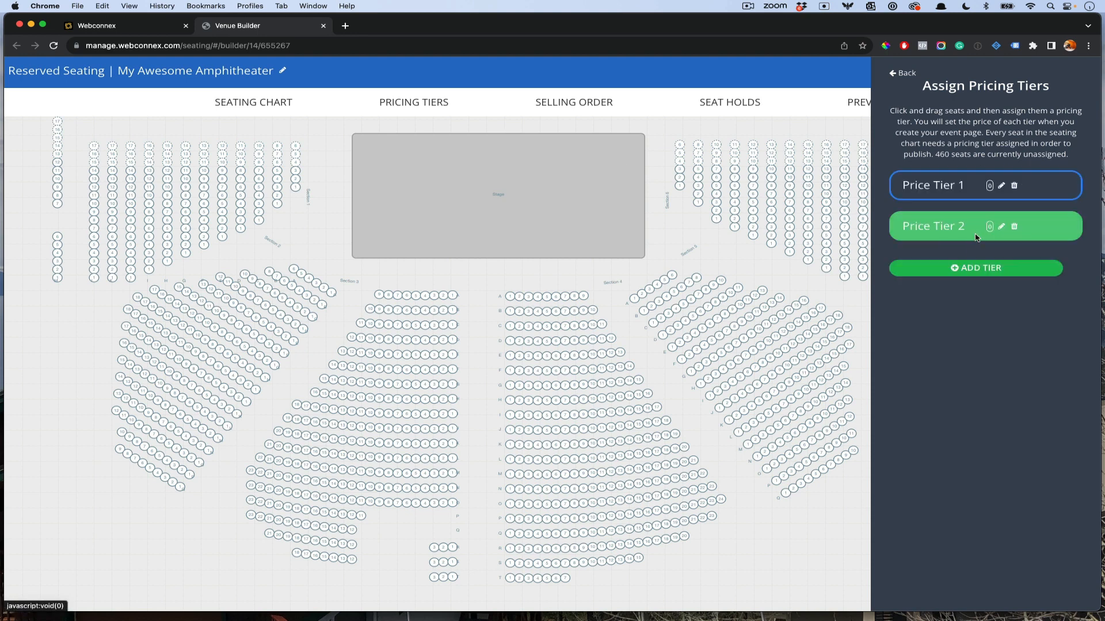
click(967, 268)
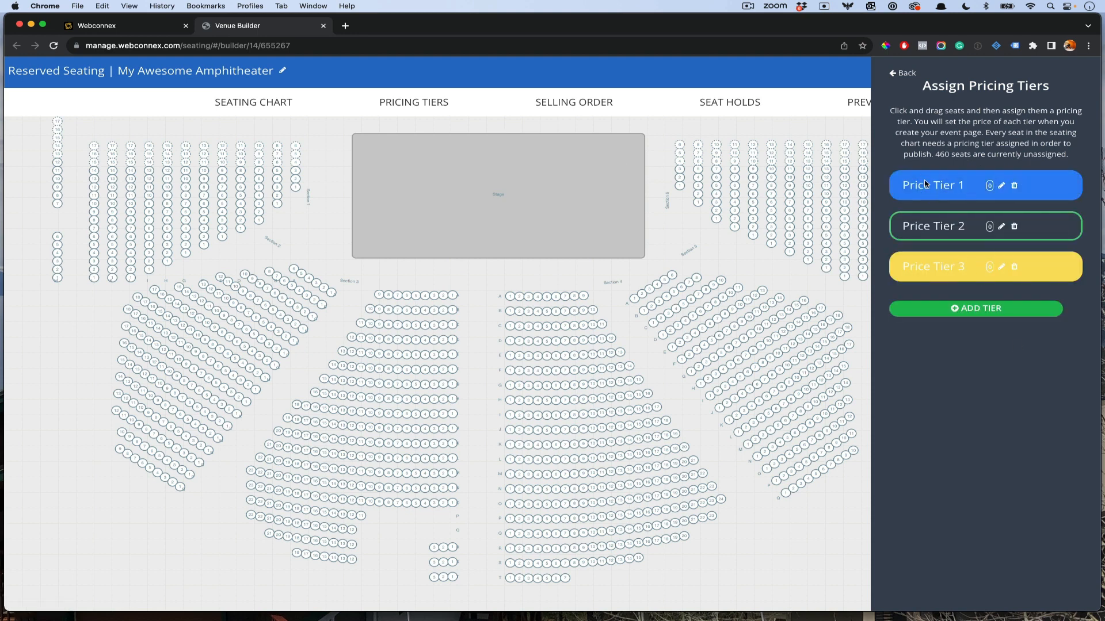
click(1001, 185)
triple_click(943, 182)
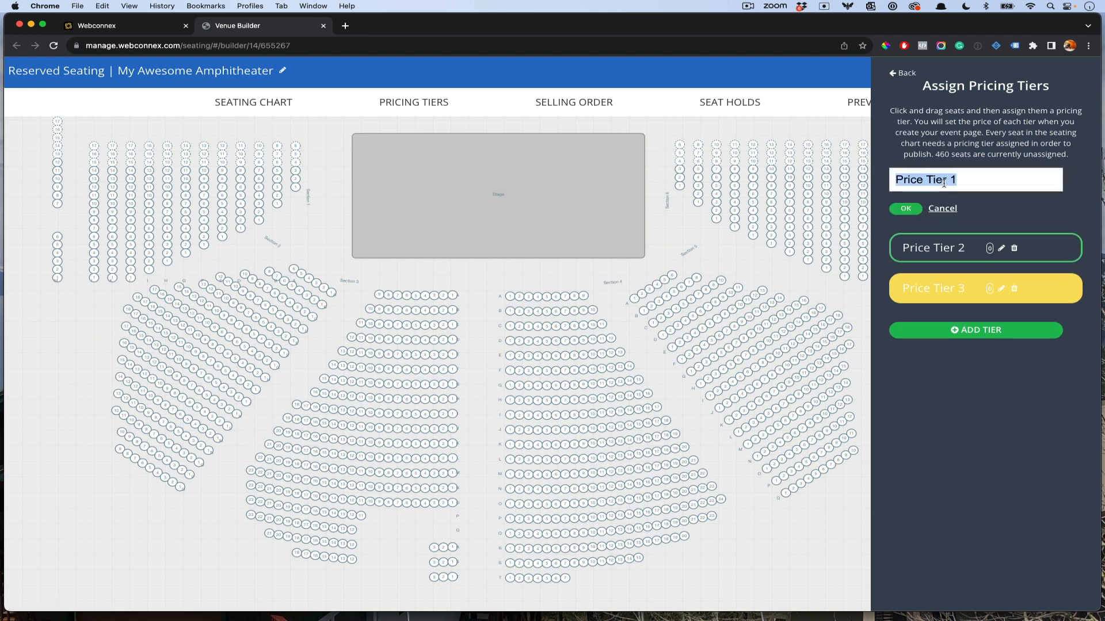
text(Premium)
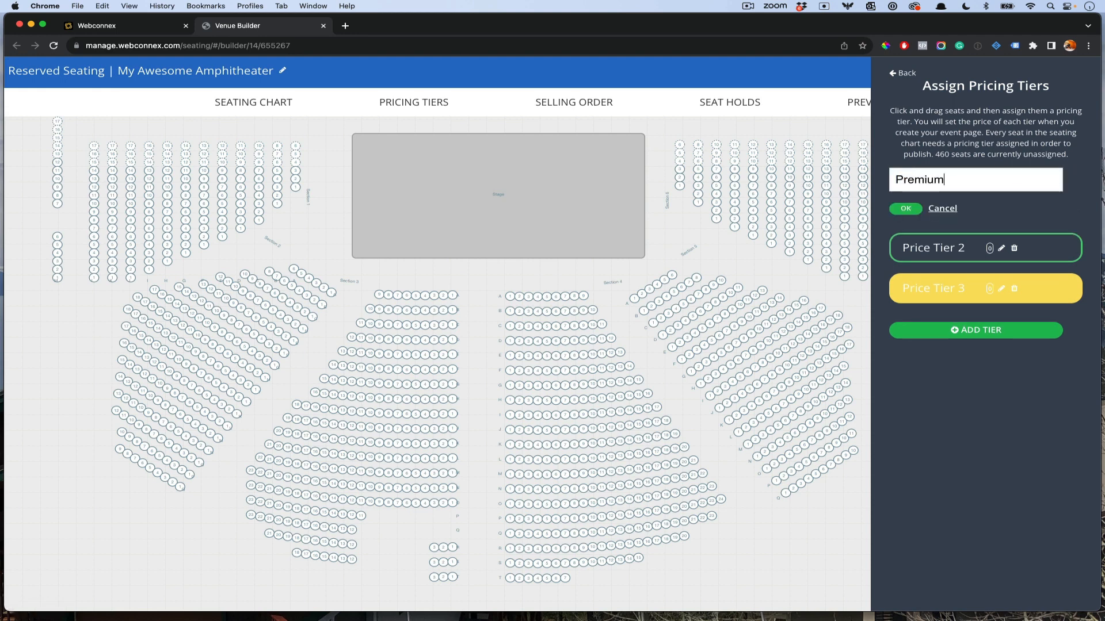
key(Return)
Step: Rename the second and third tiers 'Standard' and 'Economy'
click(1005, 229)
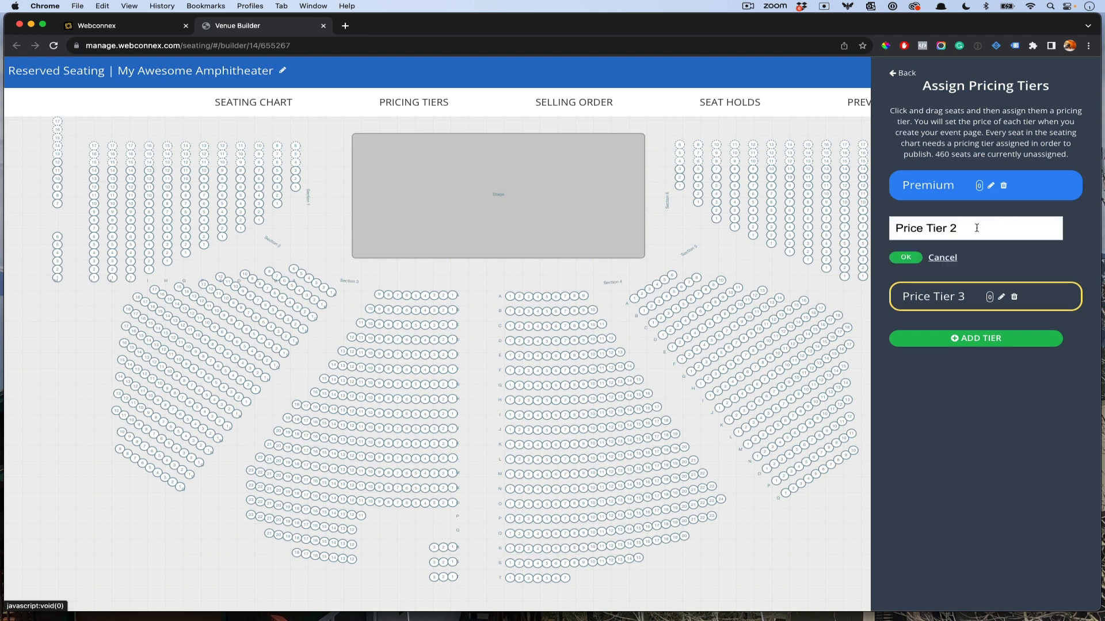
triple_click(943, 228)
text(Standard)
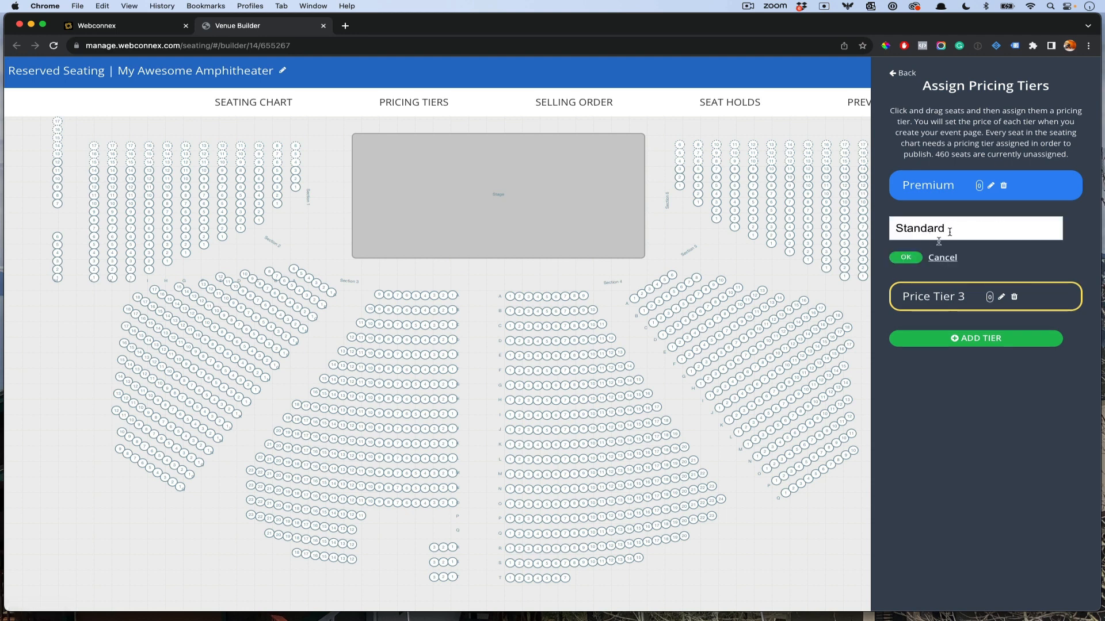
click(906, 258)
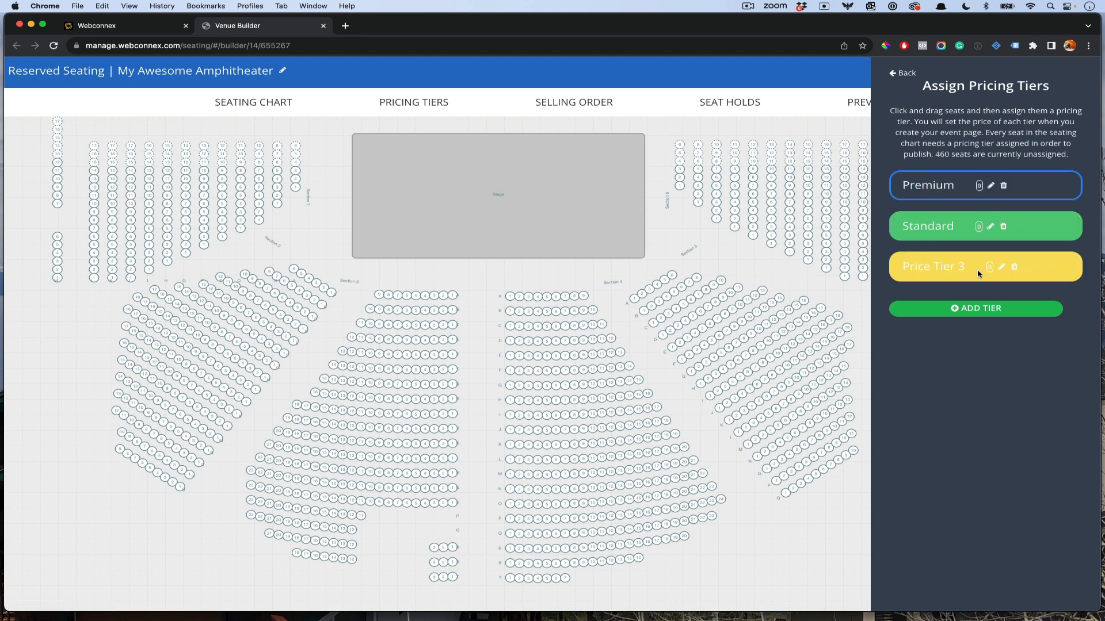
click(999, 272)
triple_click(942, 270)
text(Ec)
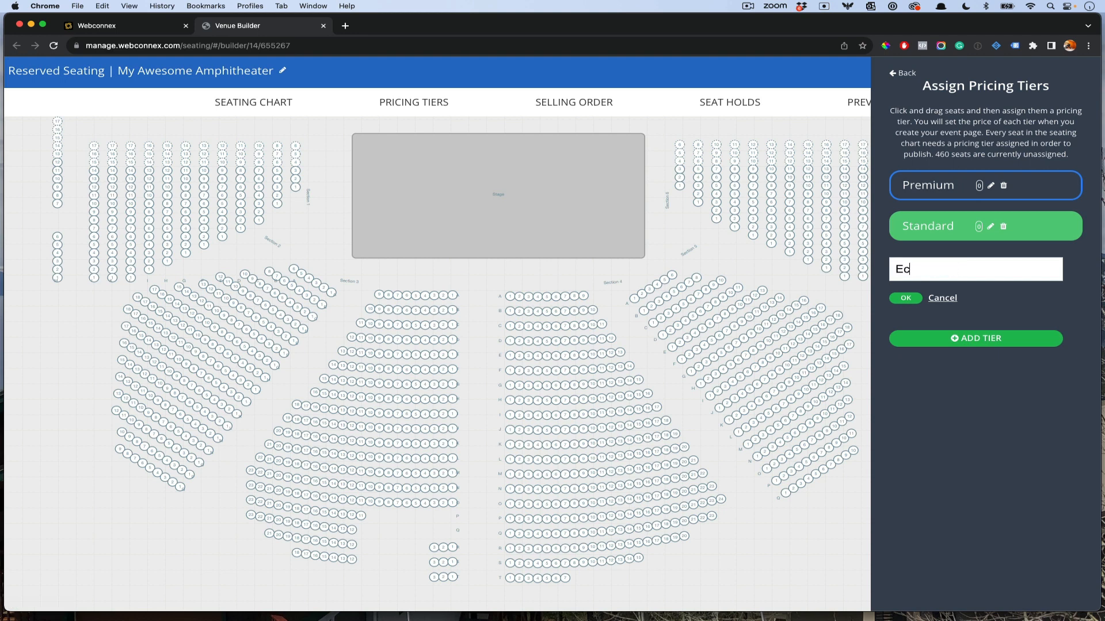
text(onomy)
click(914, 301)
Step: Add a fourth pricing tier named 'Obstructed'
click(936, 312)
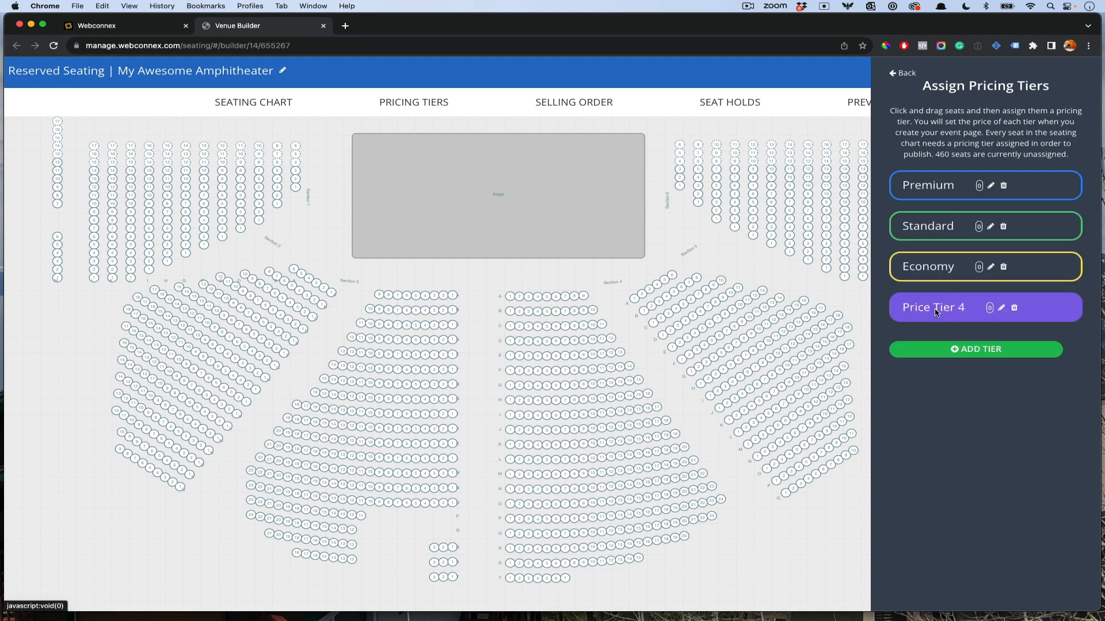
click(1001, 308)
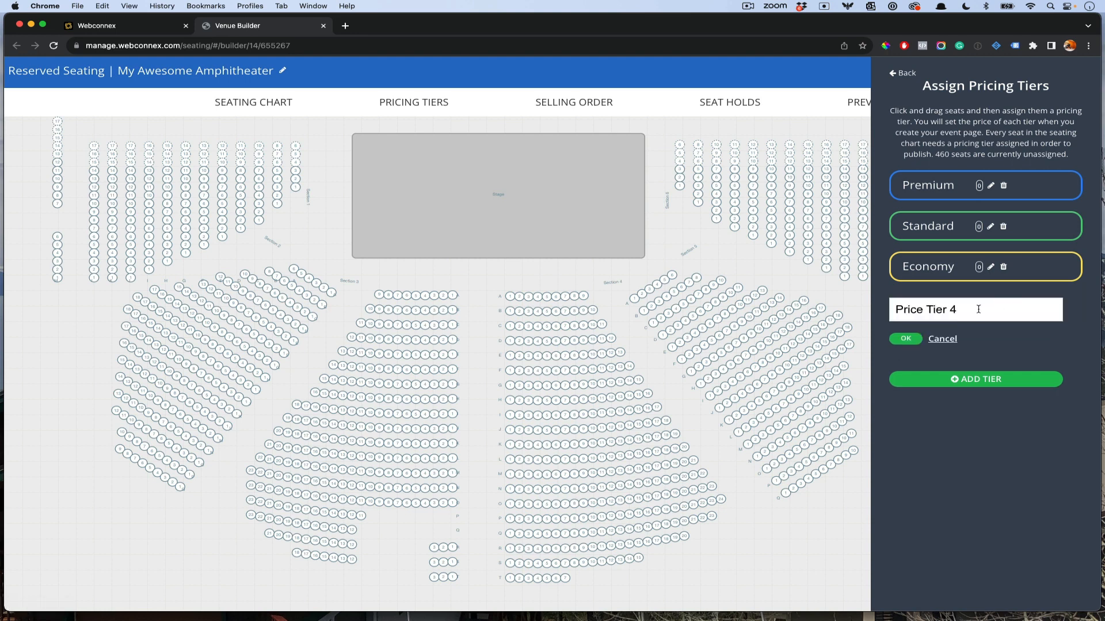
triple_click(975, 309)
text(Obs)
text(rcu)
key(BackSpace)
key(BackSpace)
key(BackSpace)
text(tructed)
click(907, 340)
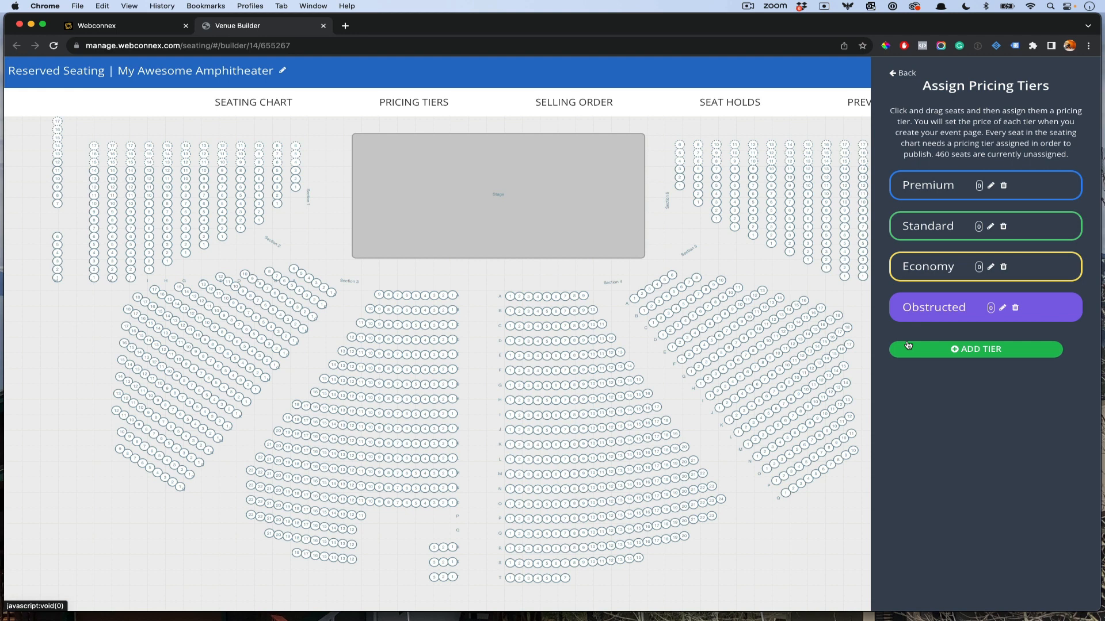
Step: Assign rows A–G of Sections 4 and 3 to the Premium tier
click(500, 297)
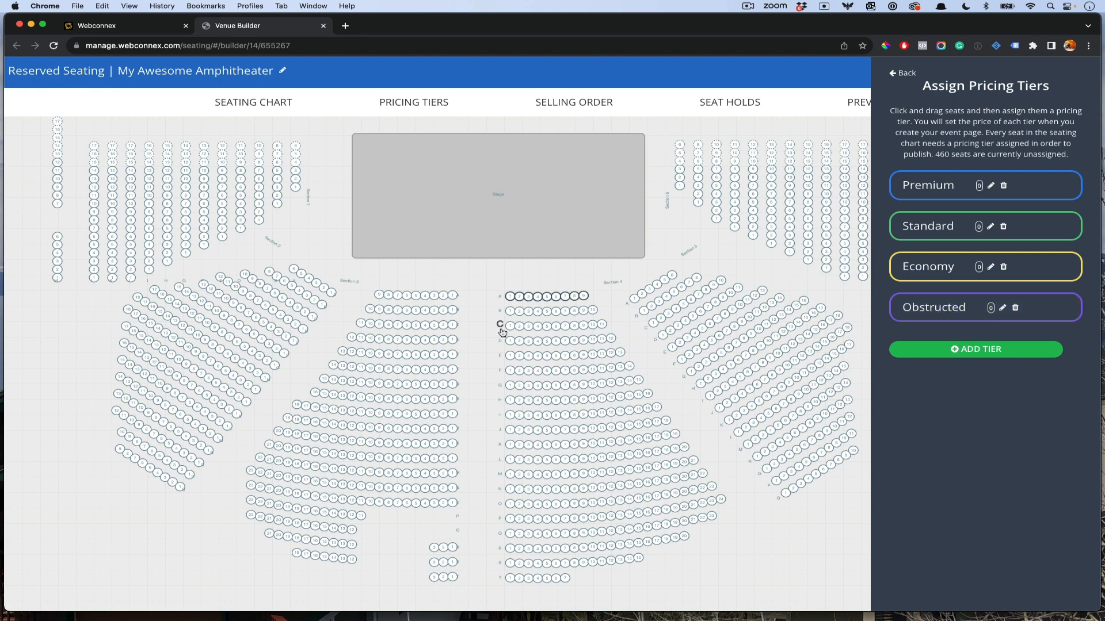
shift+click(500, 386)
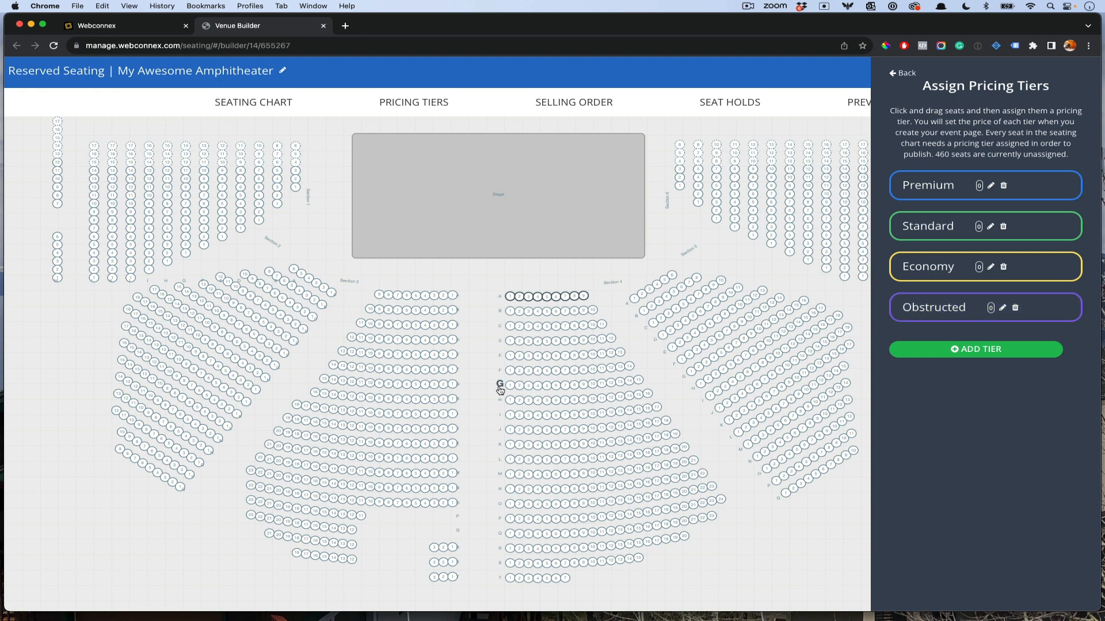
click(908, 197)
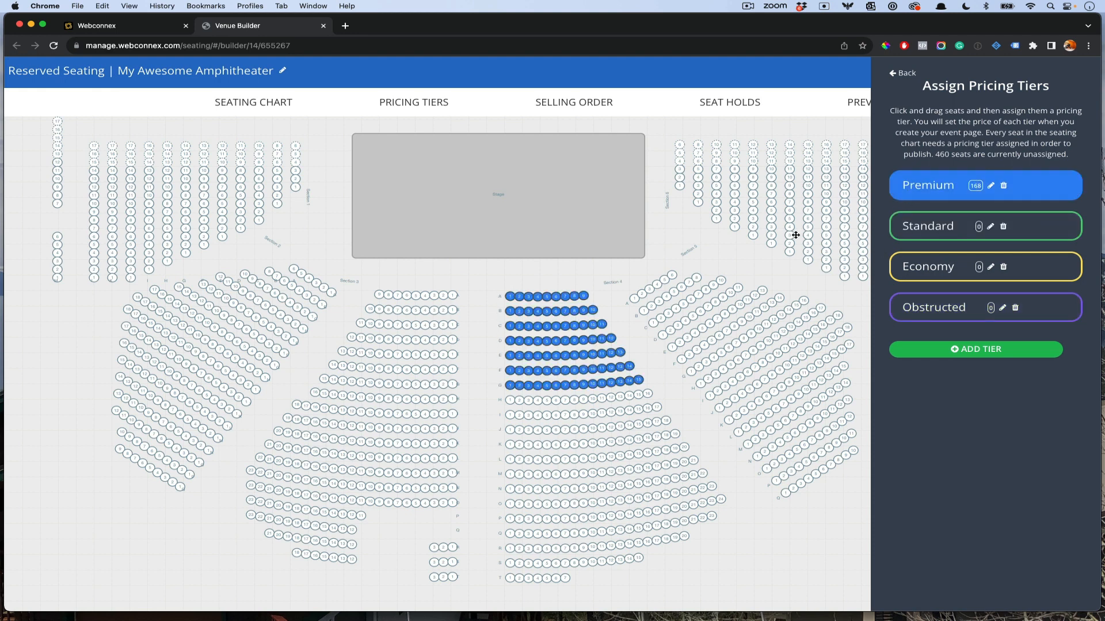
click(459, 296)
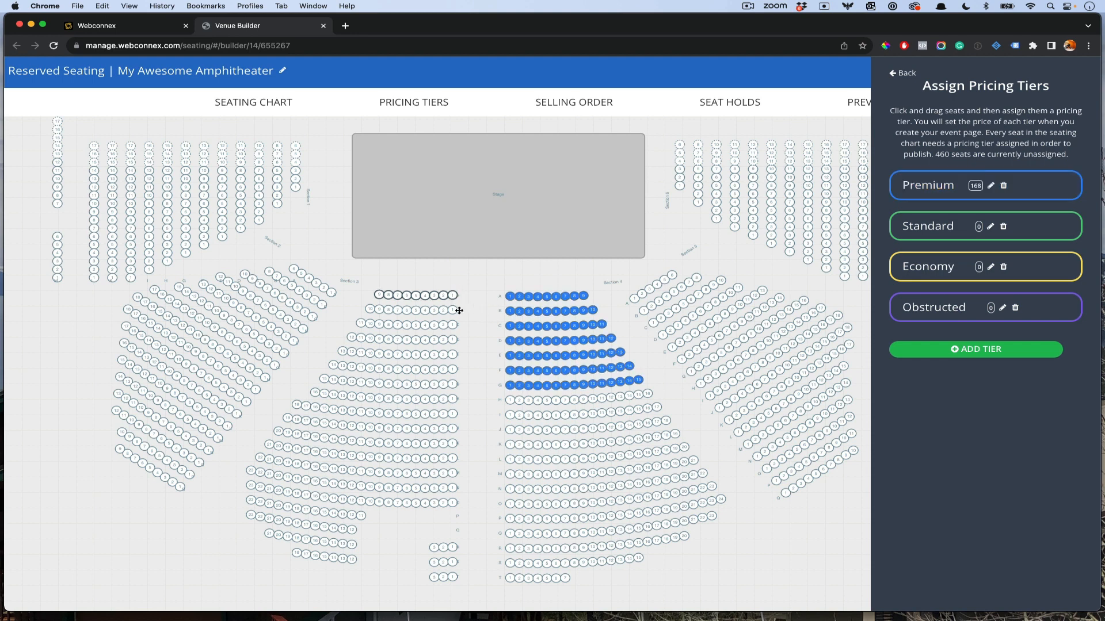
shift+click(458, 384)
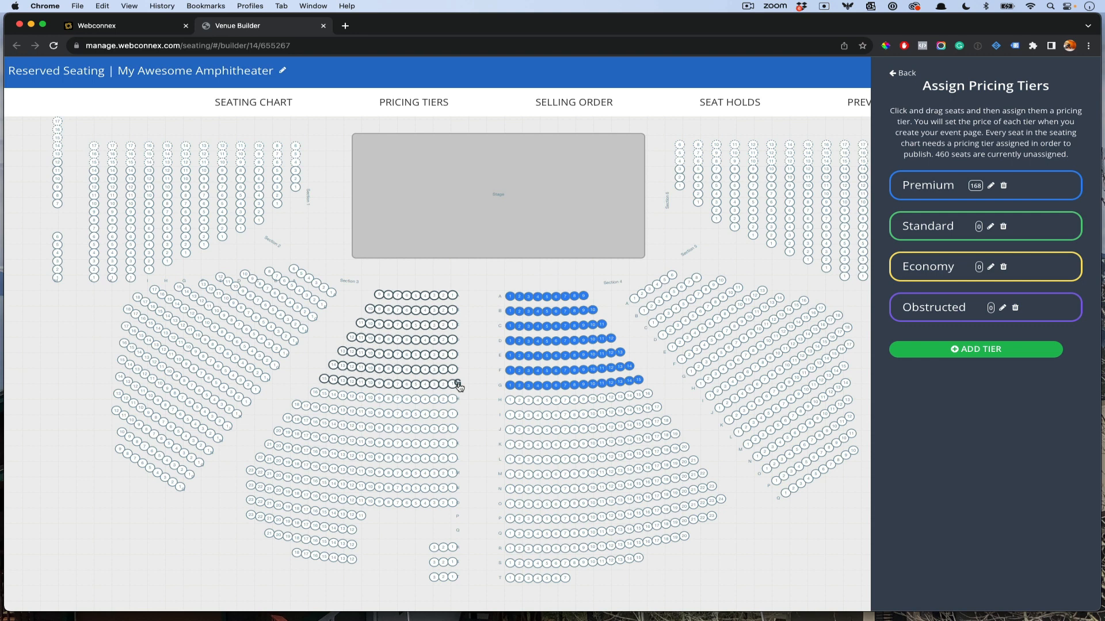
click(942, 184)
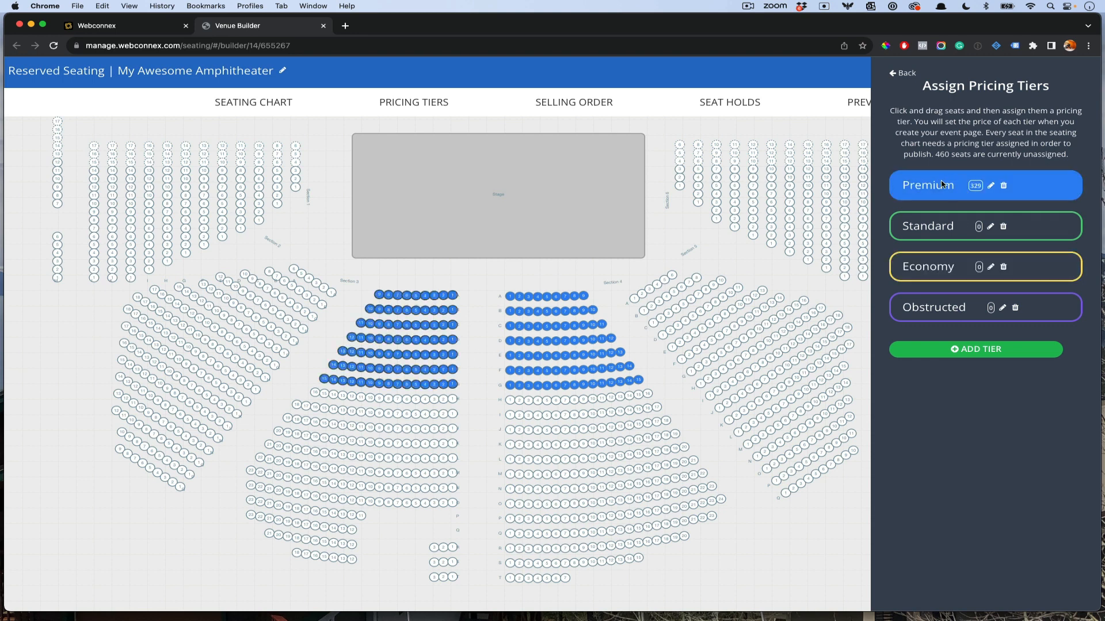
Step: Assign the left angled section's front rows and the right section's rows A–D to Premium
click(336, 295)
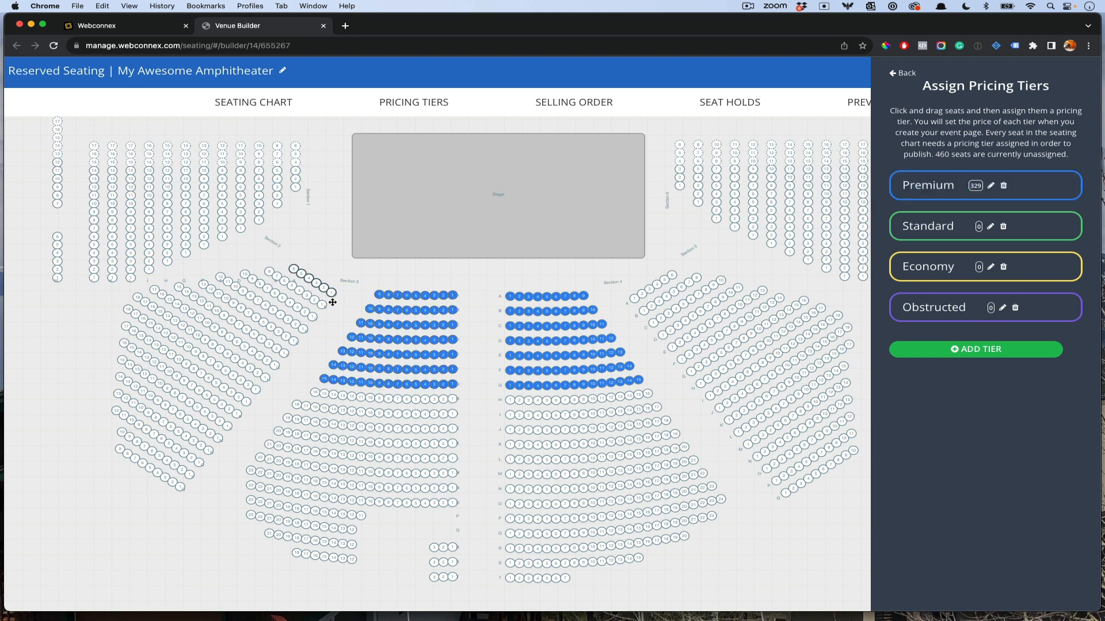
shift+click(303, 329)
click(903, 191)
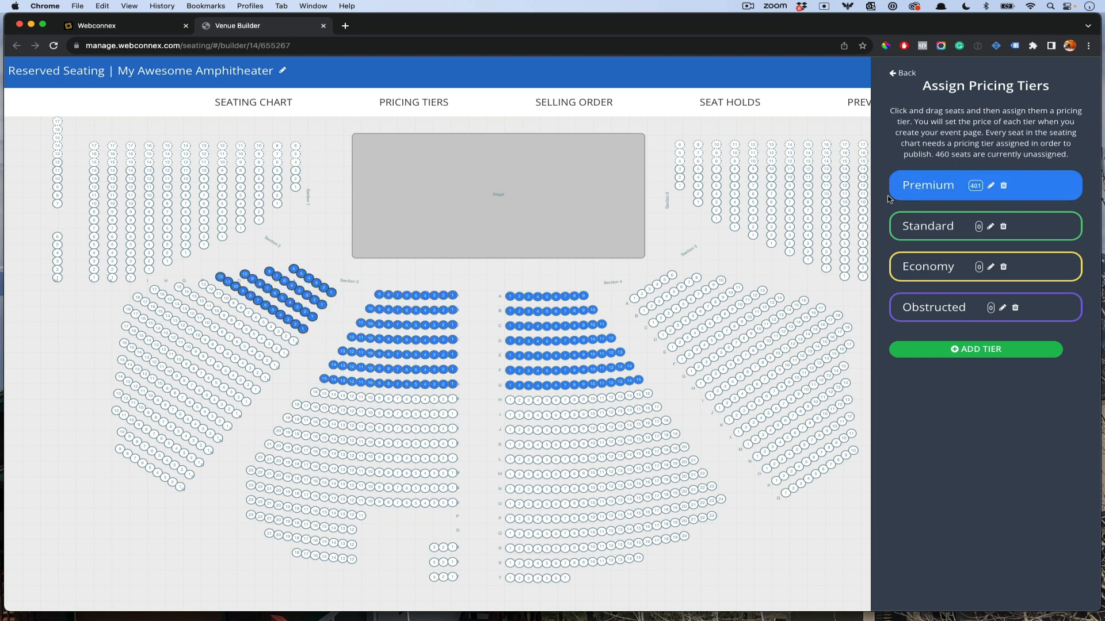
click(628, 305)
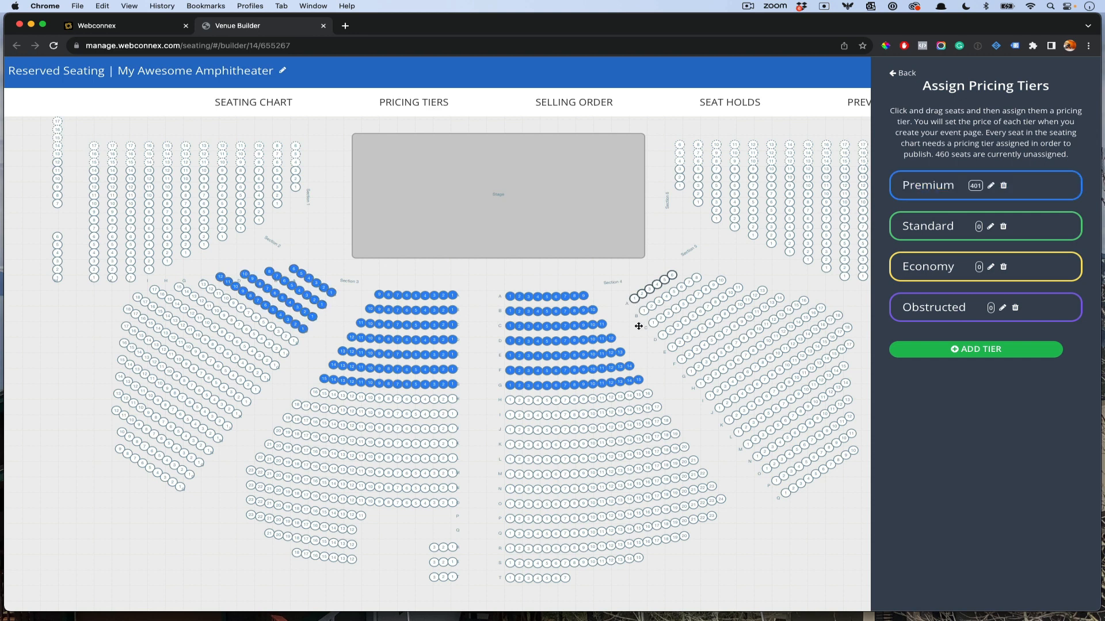
shift+click(656, 341)
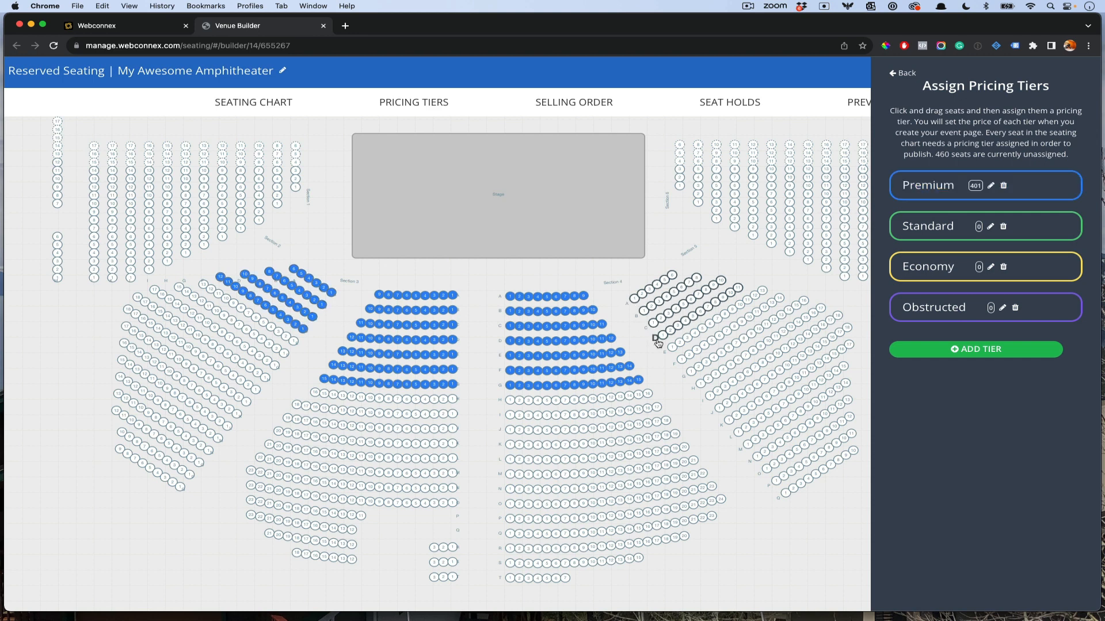
click(944, 185)
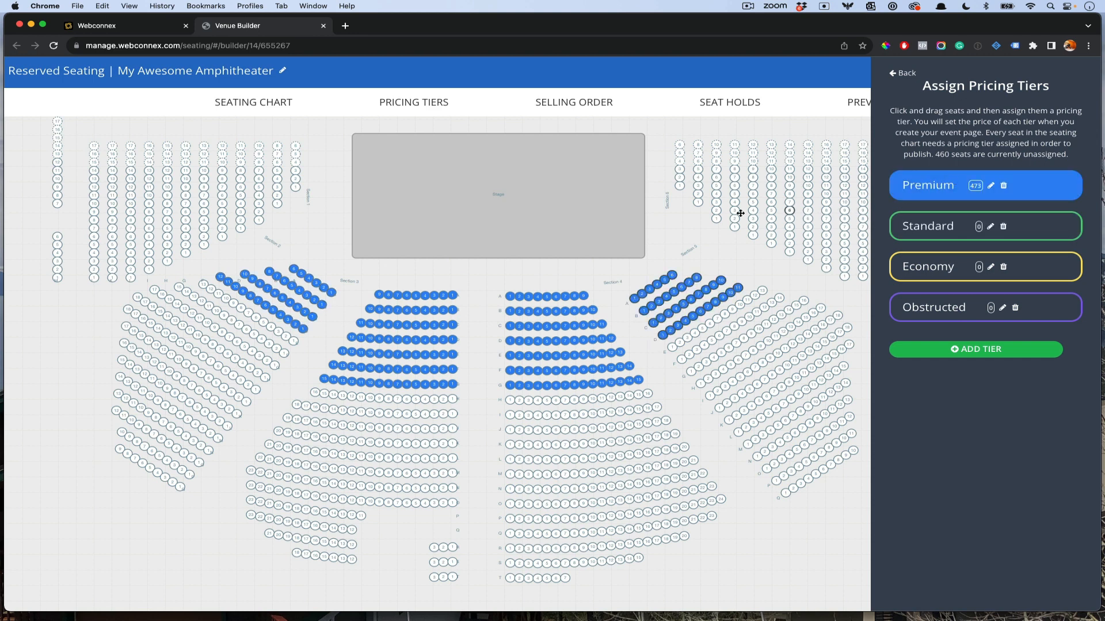
click(688, 251)
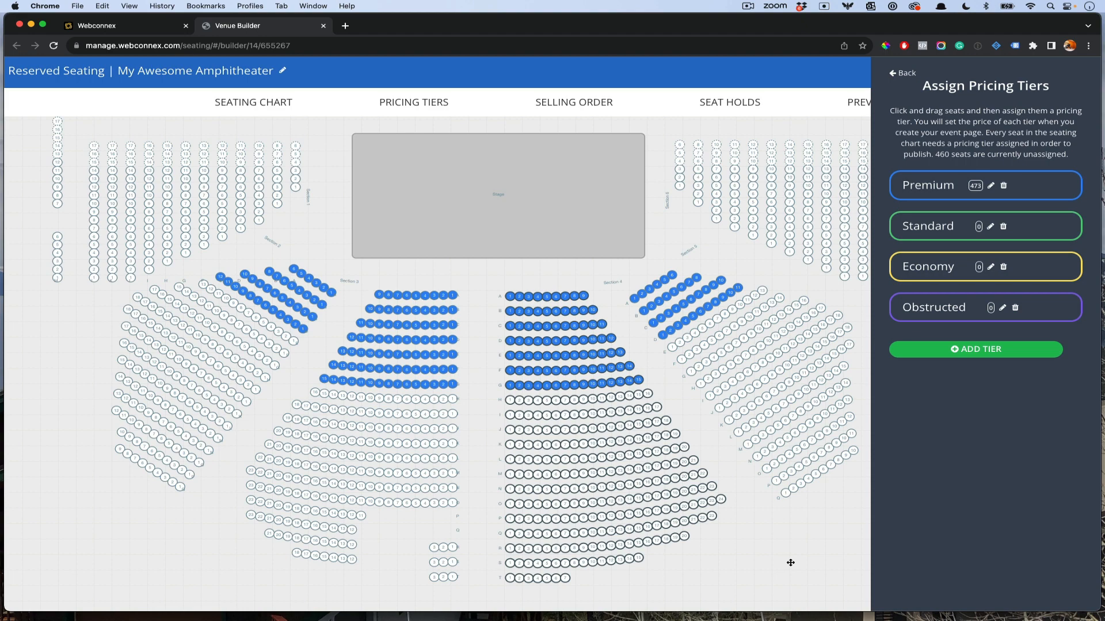
drag(821, 562, 583, 564)
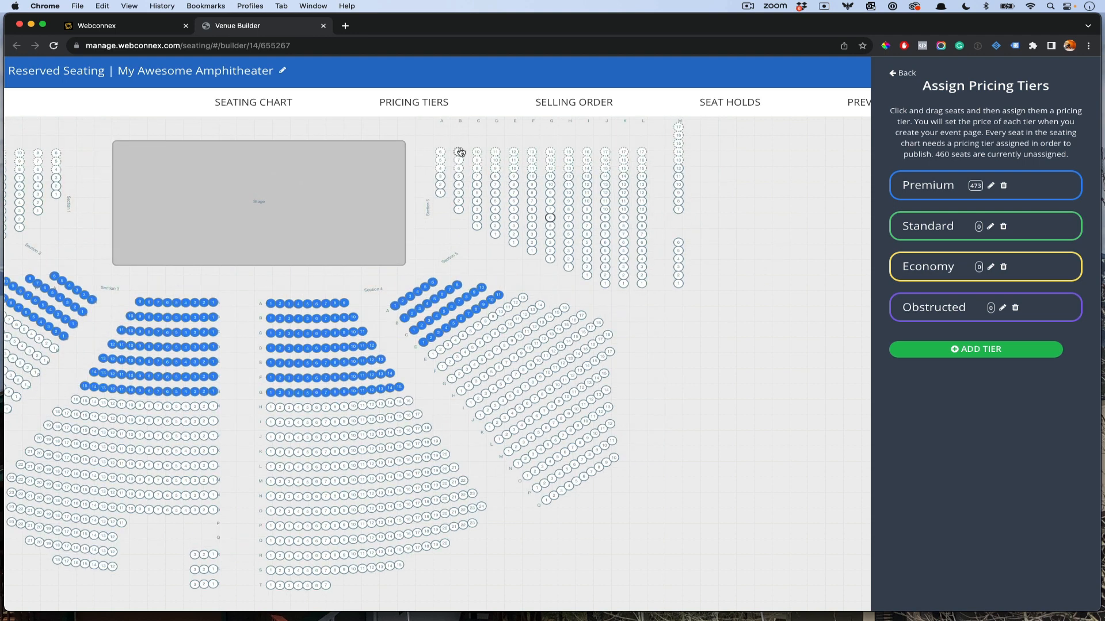
Step: Assign Section 6's top rows and the left block's top seats to the Obstructed tier
click(953, 308)
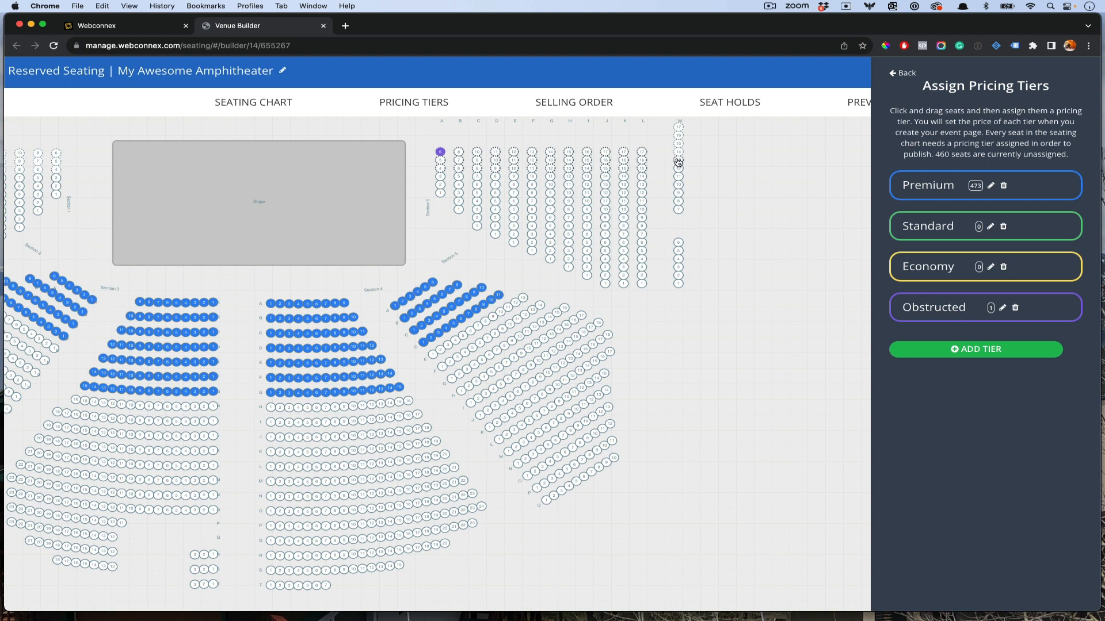
click(925, 312)
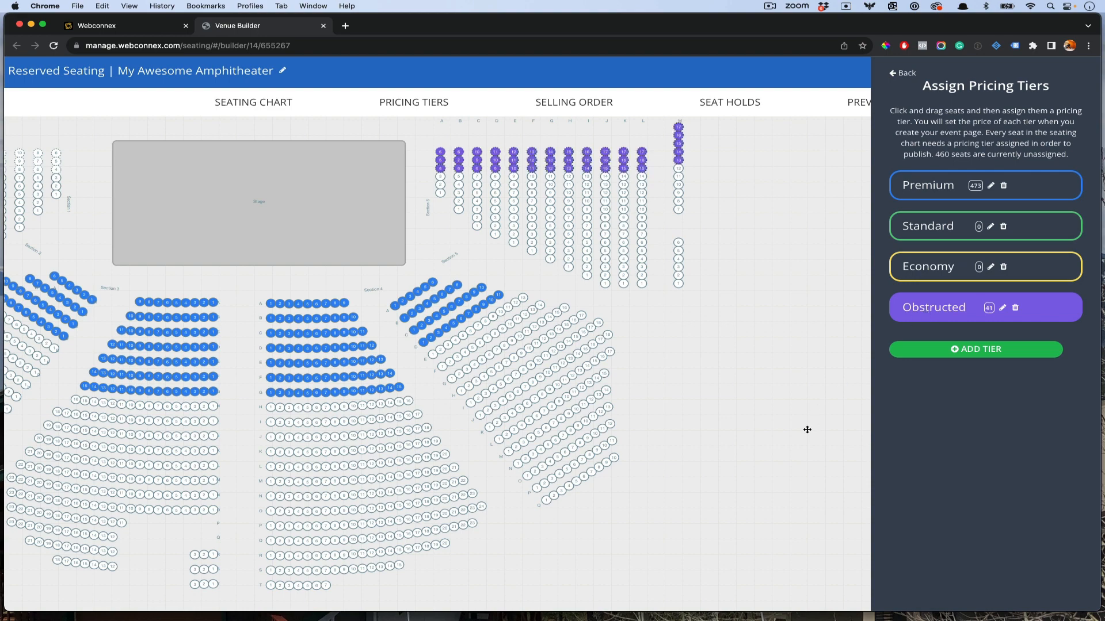
drag(727, 390, 811, 350)
drag(34, 525, 487, 522)
drag(288, 234, 293, 410)
drag(592, 289, 388, 286)
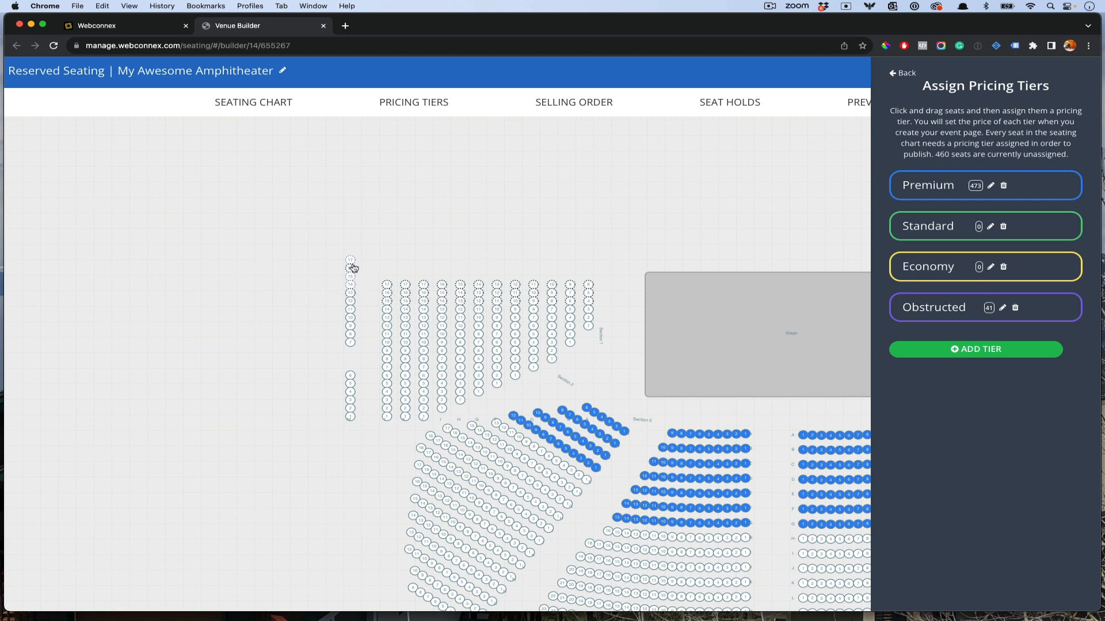
click(929, 319)
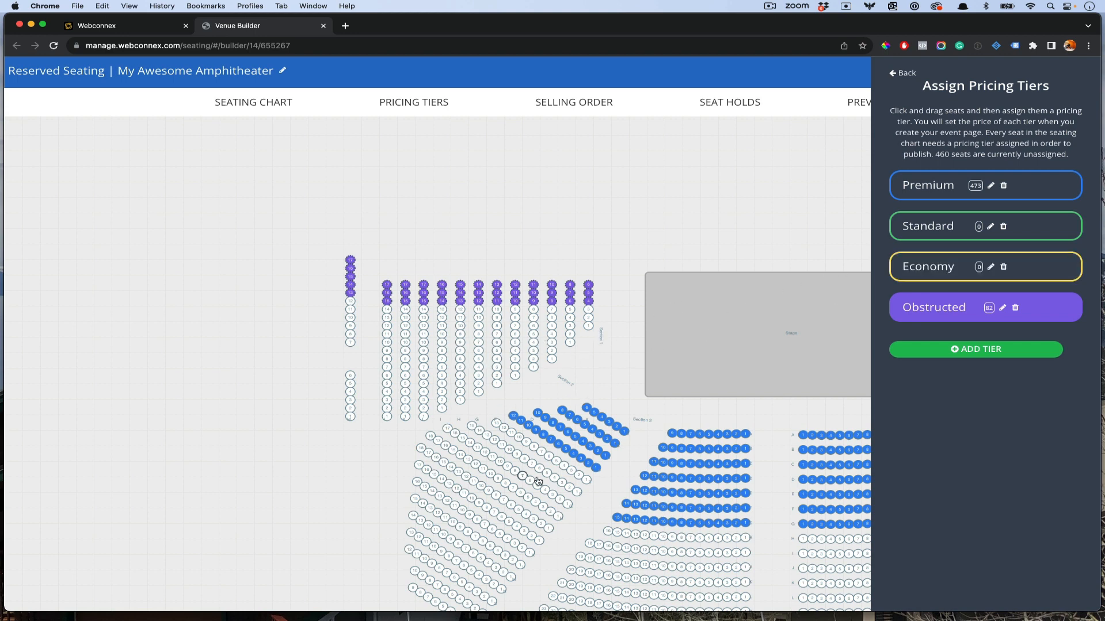
Step: Assign nine diagonal rows of the left section to the Standard tier
click(587, 480)
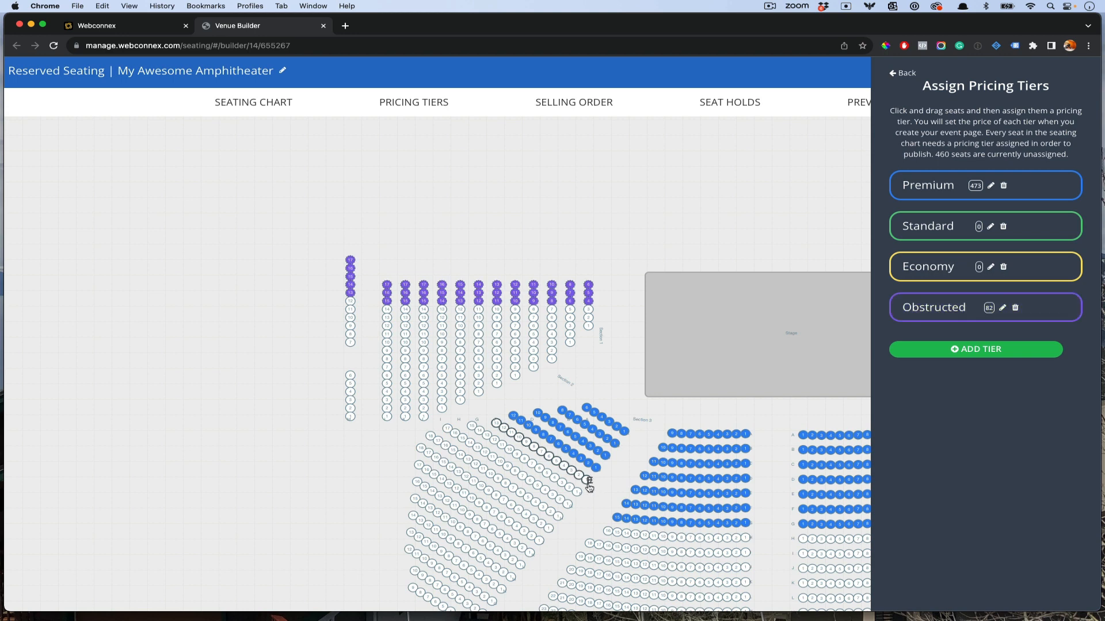
shift+click(512, 577)
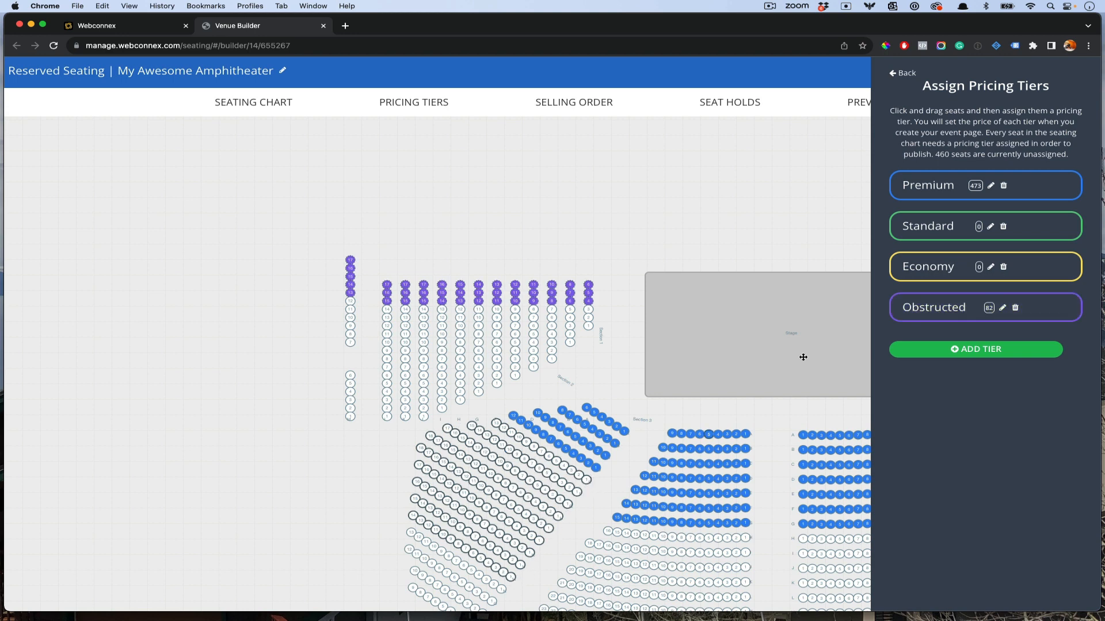
click(931, 226)
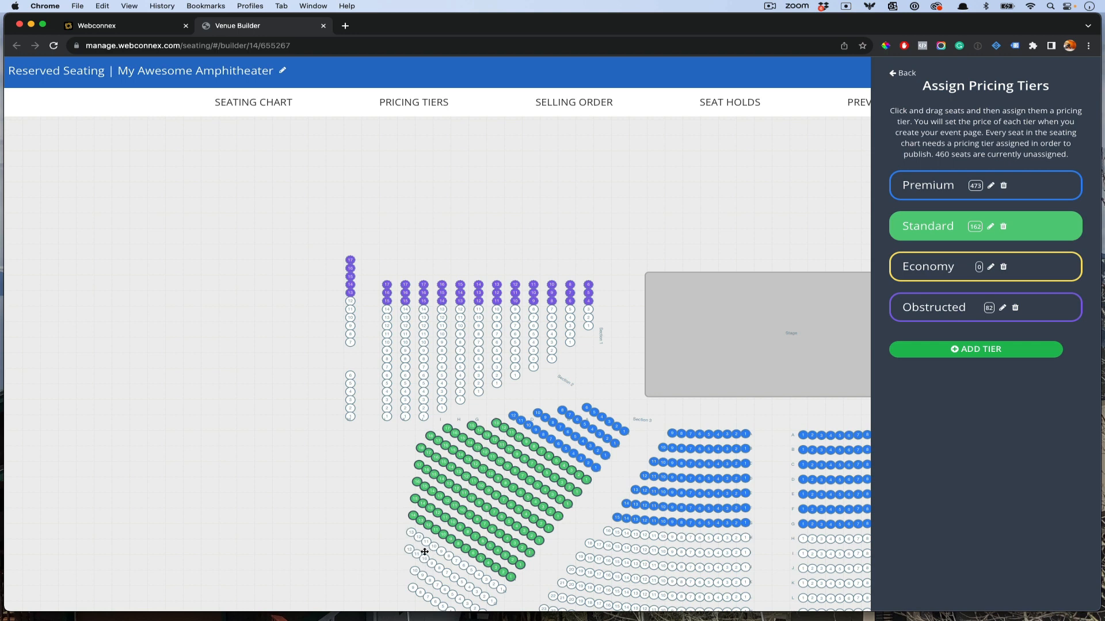
Step: Assign all remaining unassigned rows to the Economy tier
scroll(416, 427, down, 5)
scroll(416, 427, right, 2)
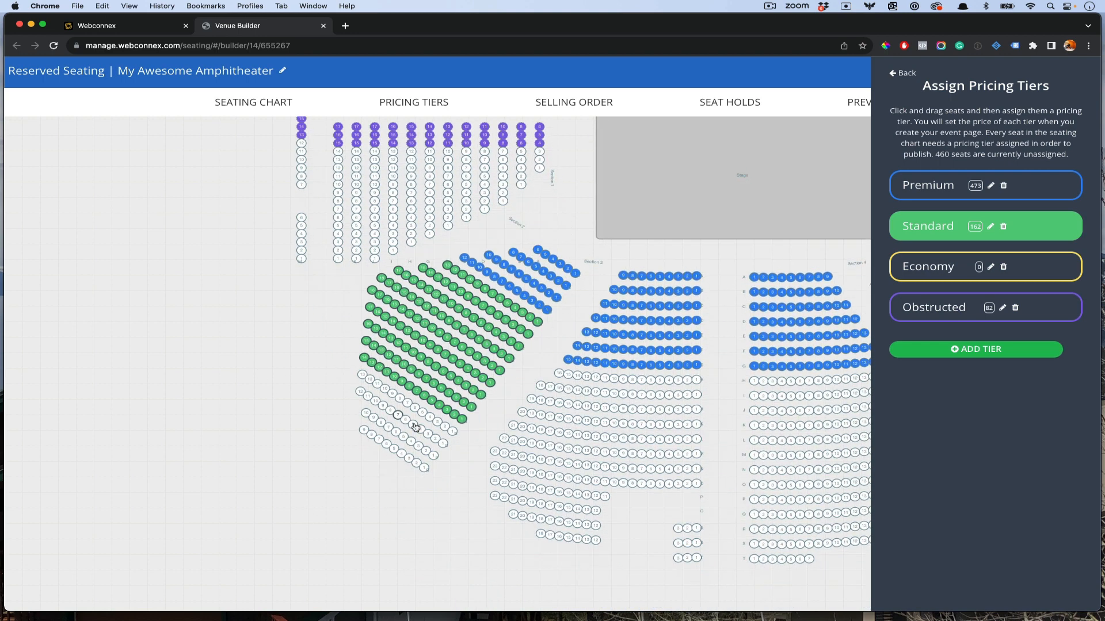
click(453, 431)
shift+click(426, 469)
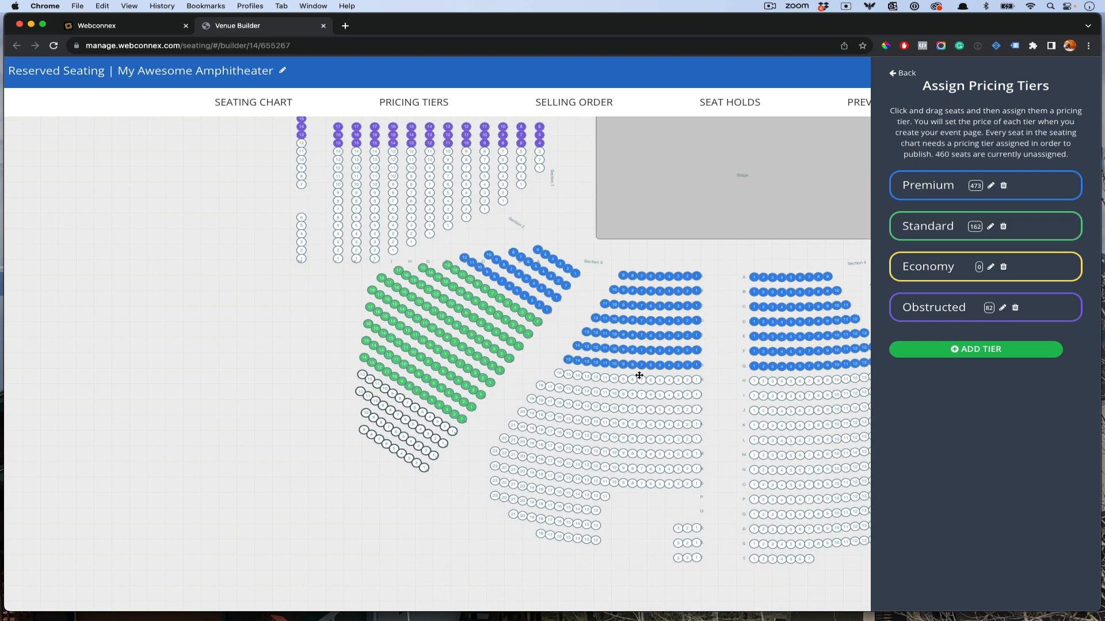
click(897, 268)
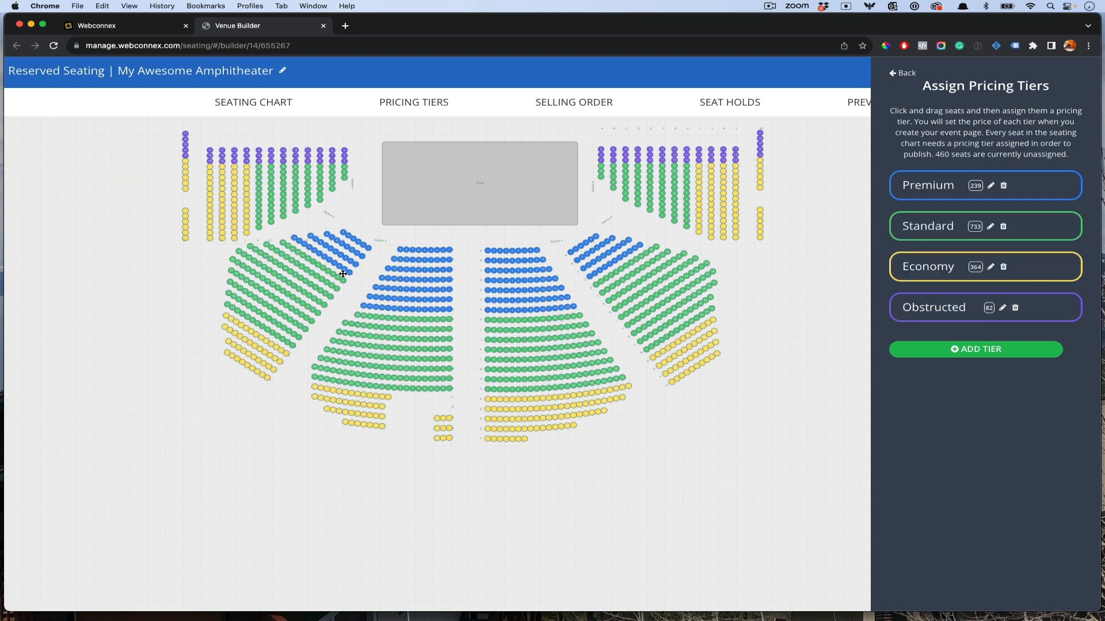
Step: Exit the pricing-tier panel and check several seats' assigned price tiers on the chart
click(892, 76)
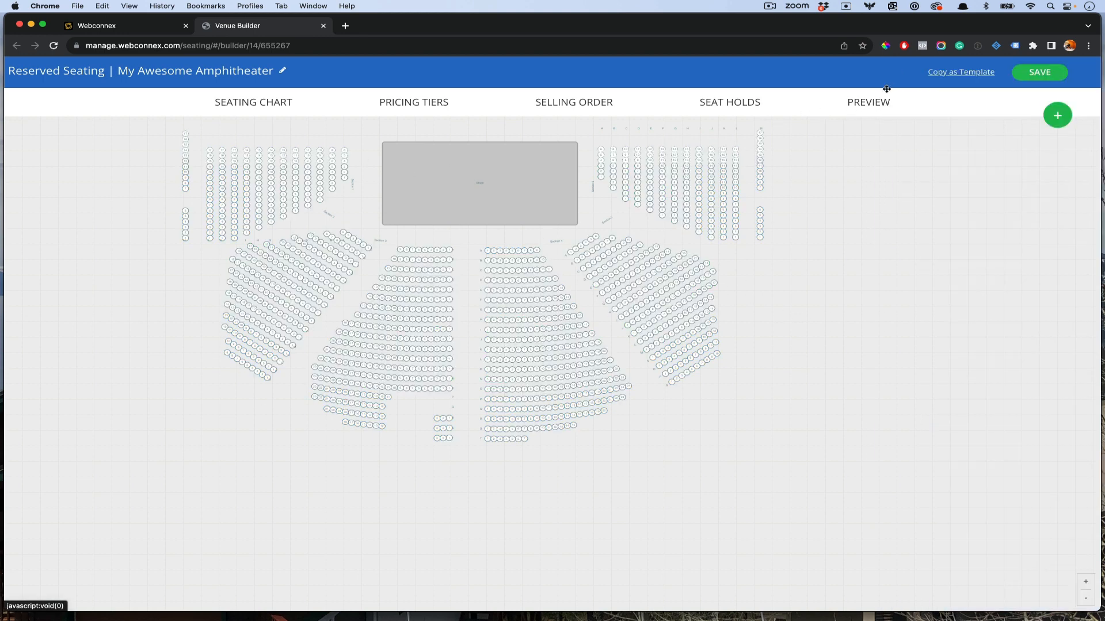
mouse_move(539, 302)
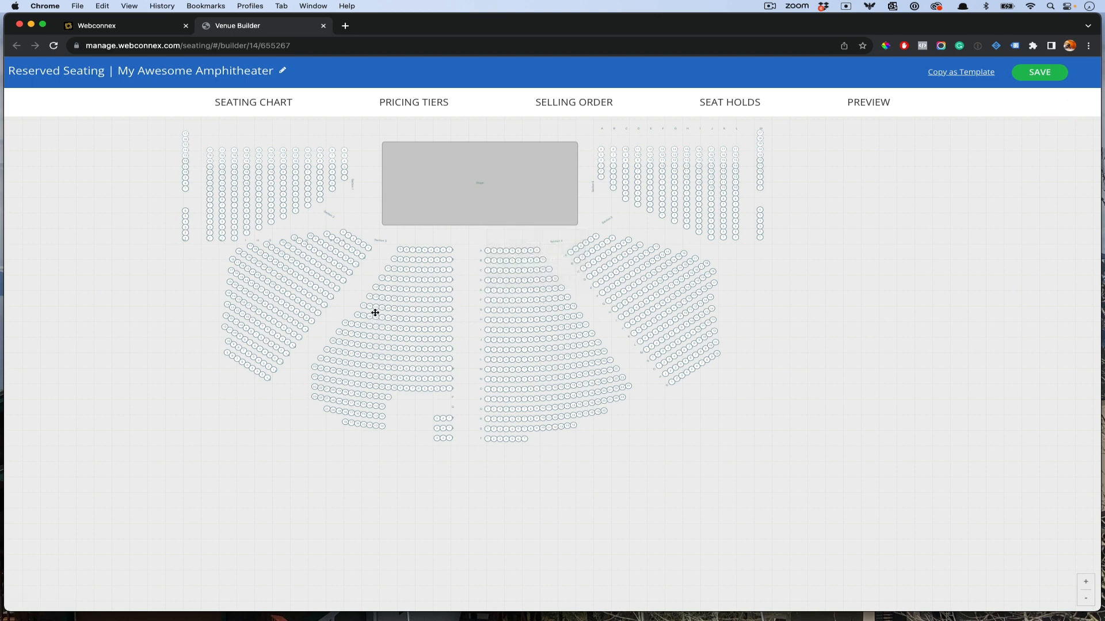
mouse_move(375, 317)
mouse_move(654, 152)
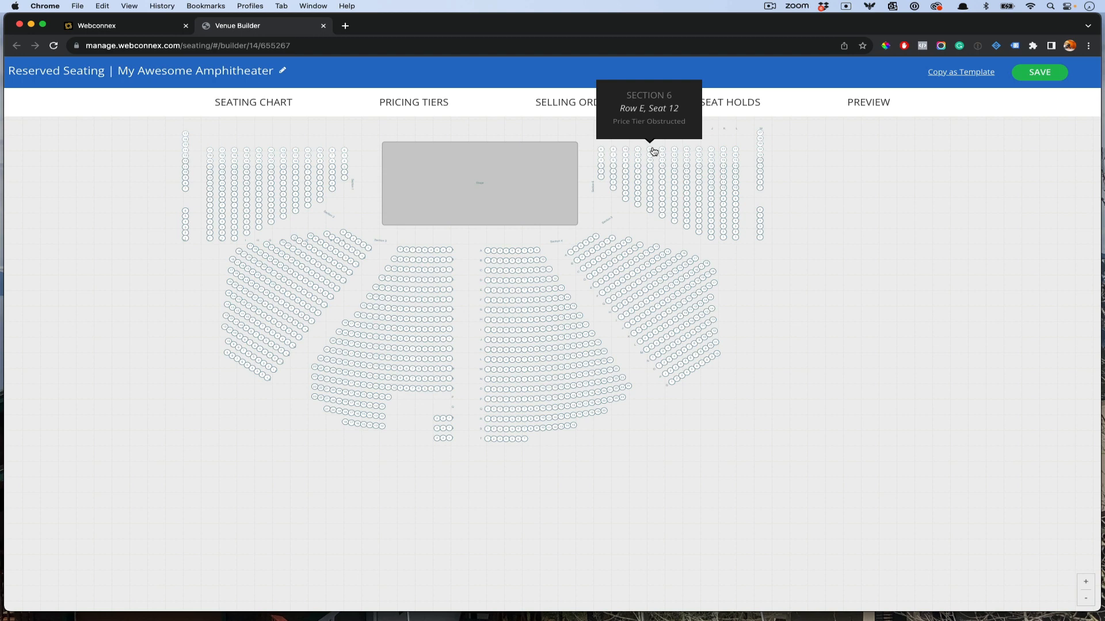
click(570, 105)
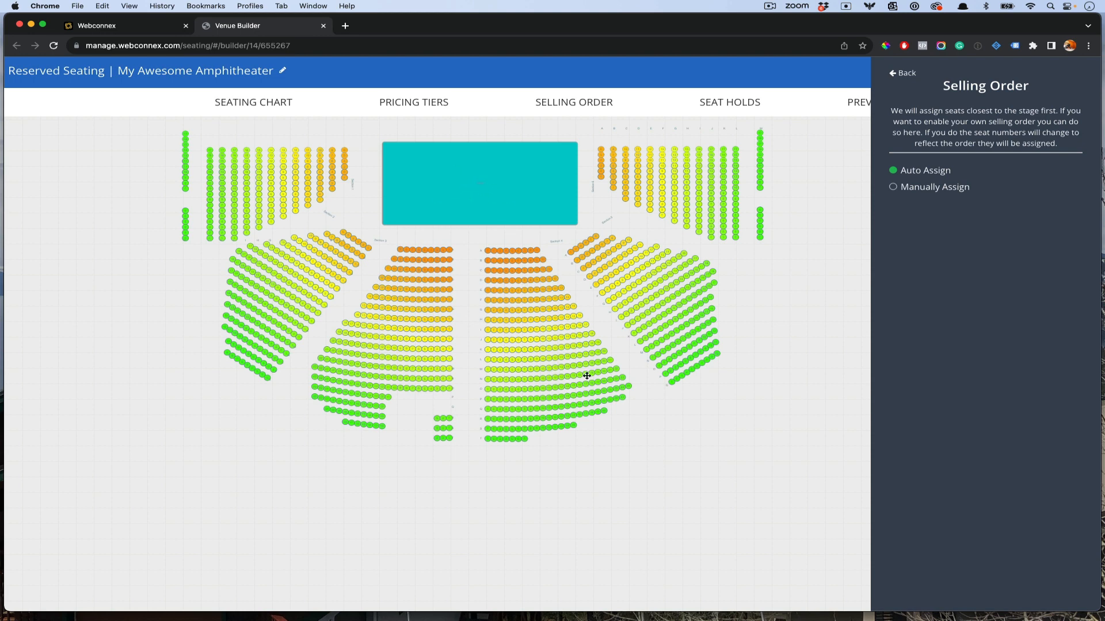
click(913, 190)
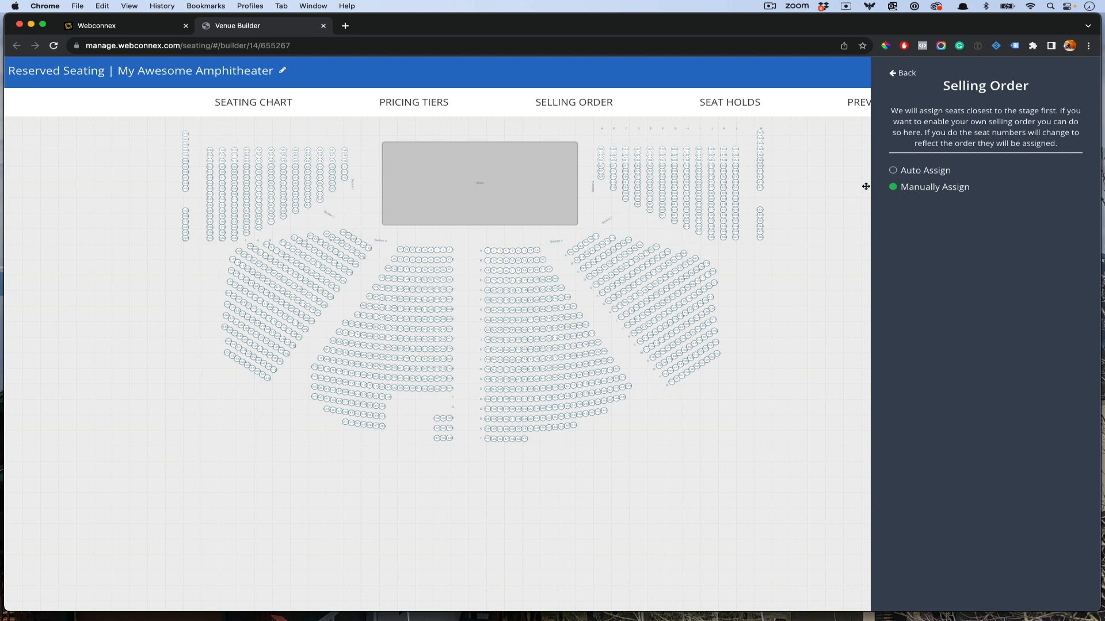
click(901, 171)
click(906, 75)
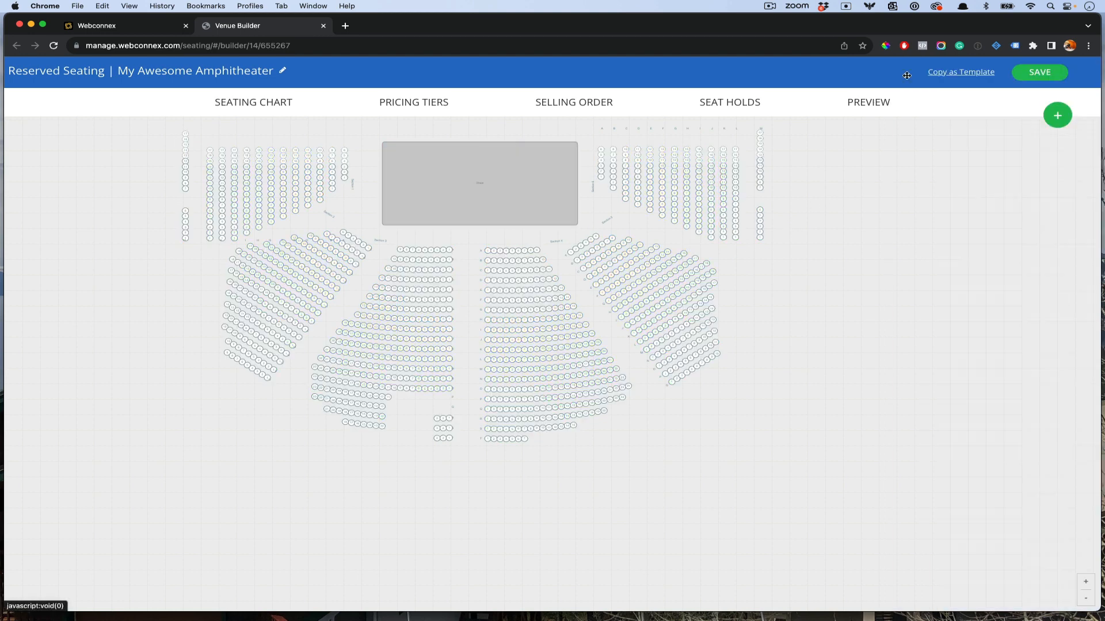
Step: Save the My Awesome Amphitheater layout and acknowledge the success message
click(1040, 76)
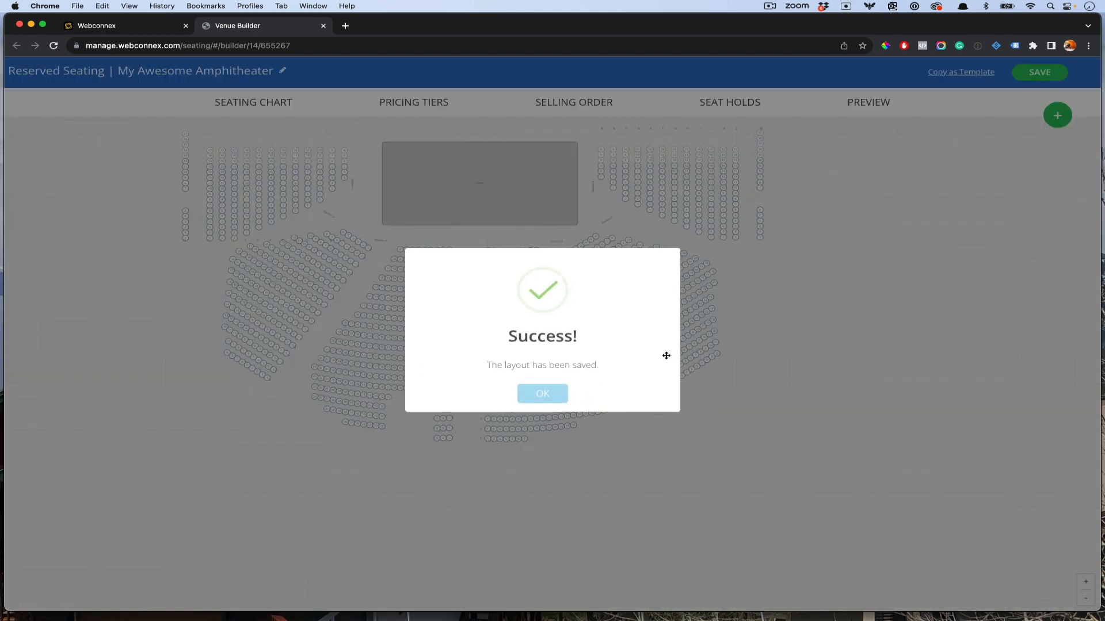
click(558, 394)
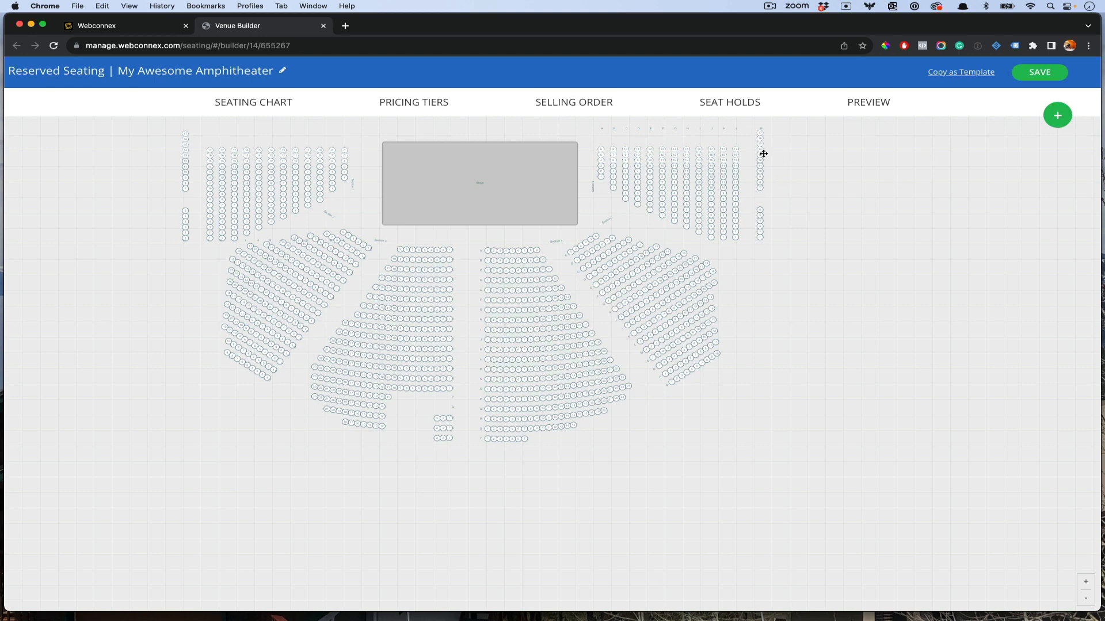
Step: Start a new seat hold covering the first row A seats of Section 4
click(730, 105)
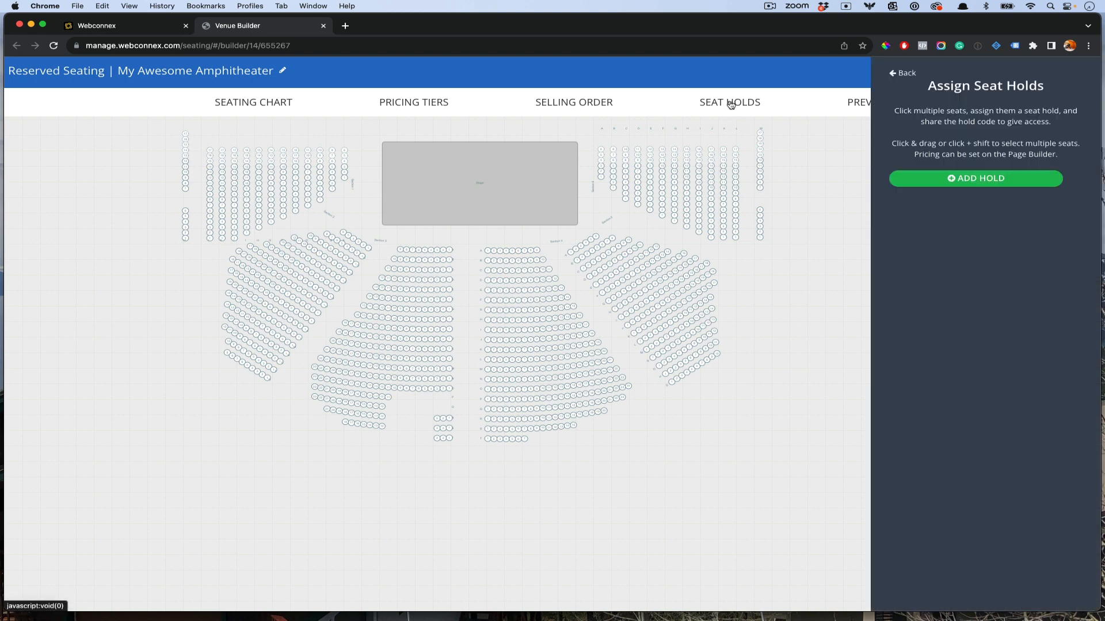
click(971, 179)
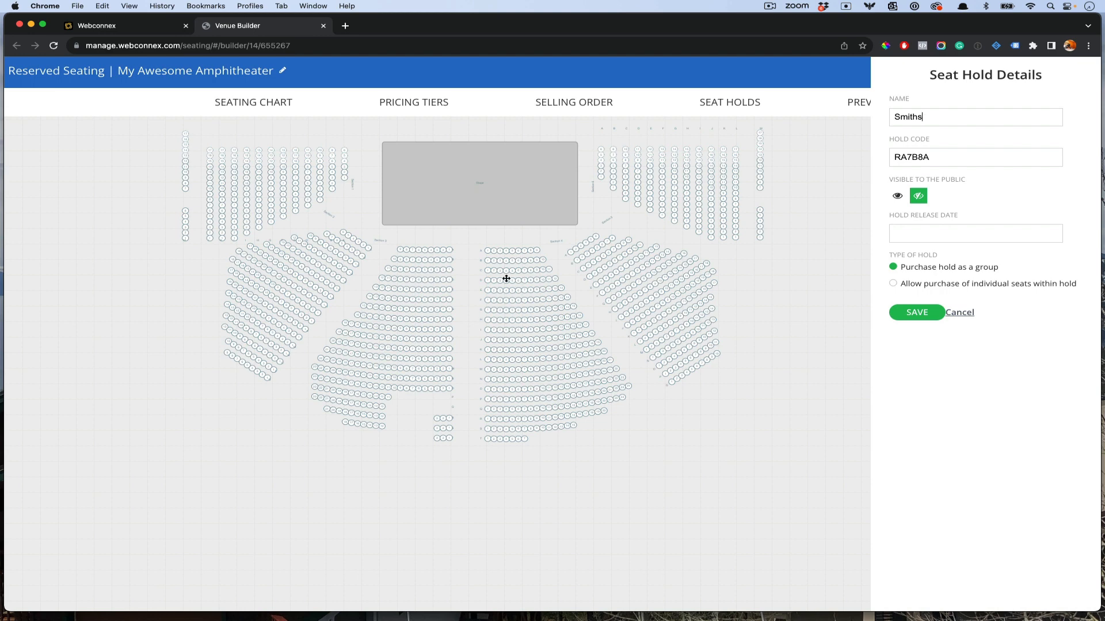
click(494, 252)
drag(490, 253, 512, 254)
click(493, 255)
Step: Set the hold's release date to 10/31/2023 and save it
click(953, 234)
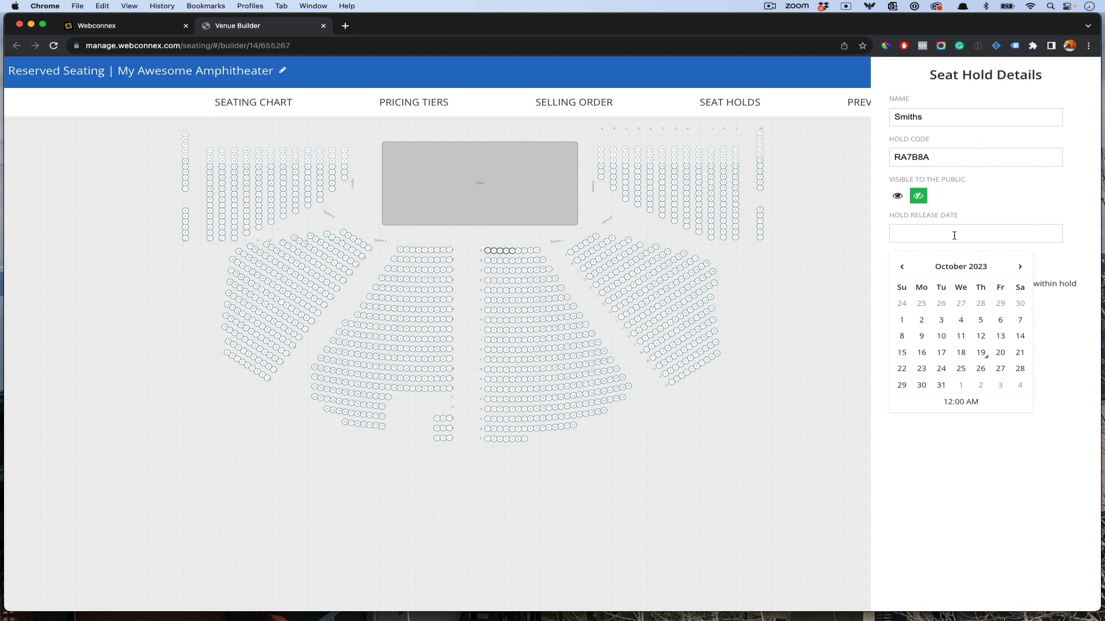
click(940, 385)
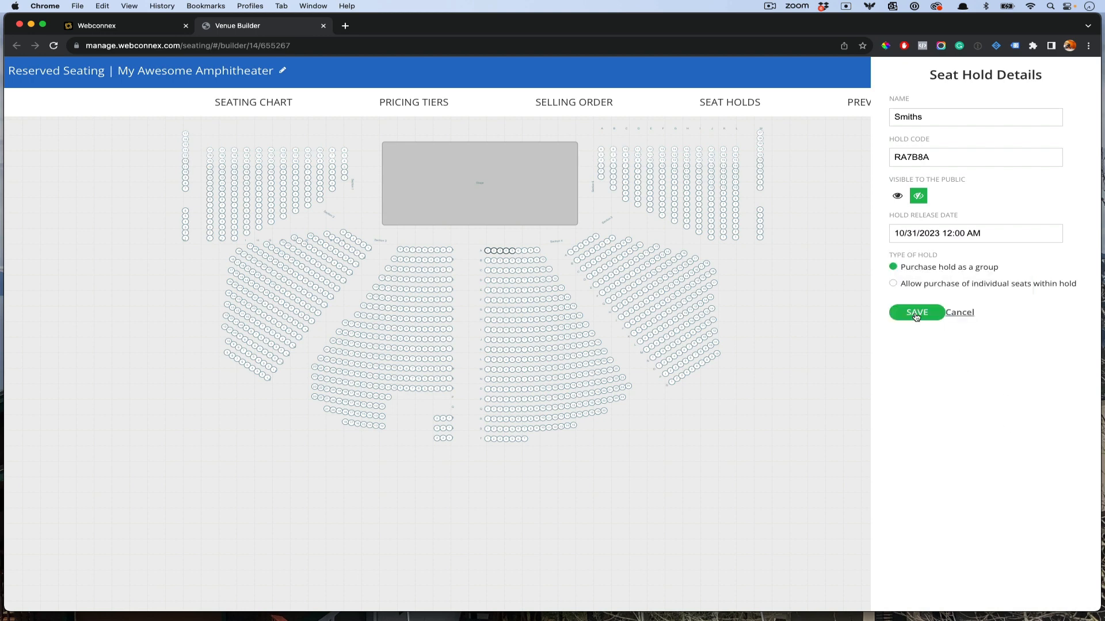
click(916, 316)
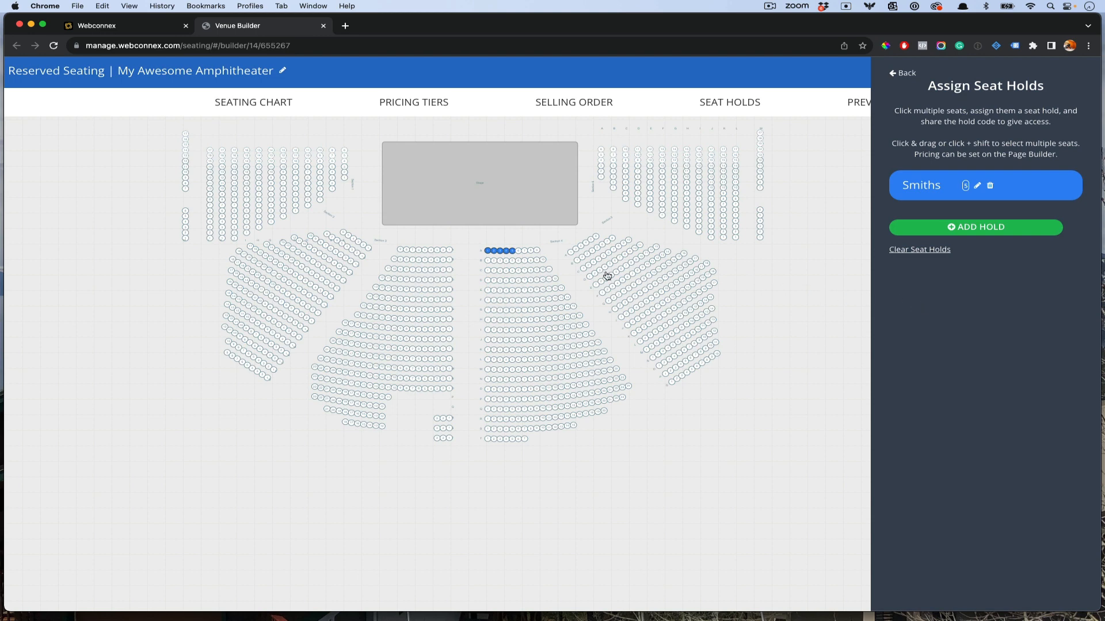
Step: Add a second seat hold and enter Youth Group as its name
click(986, 229)
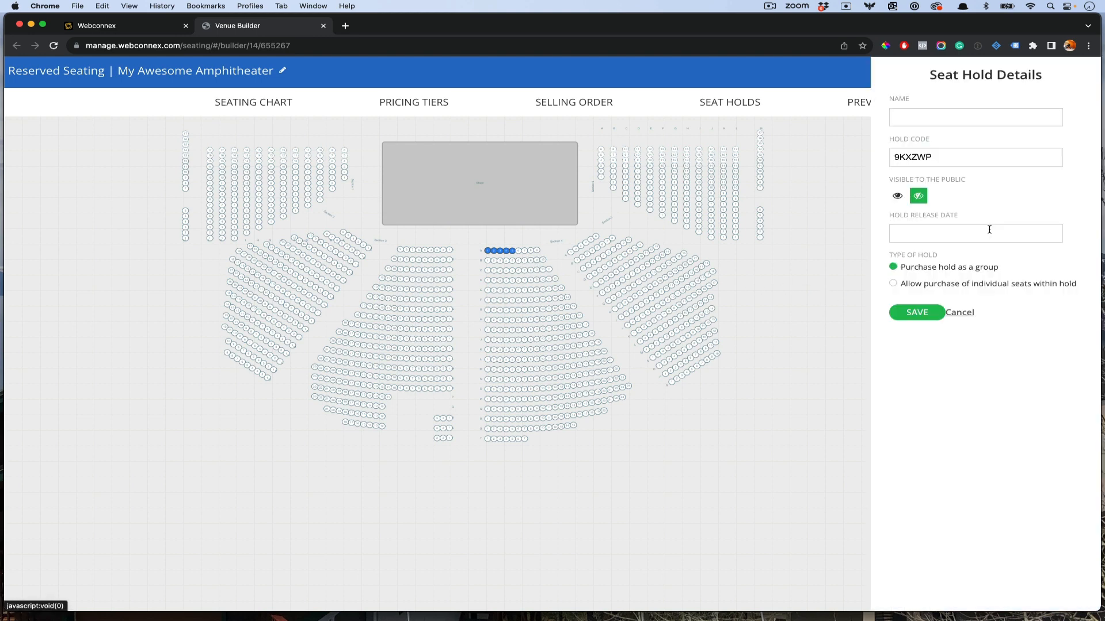
click(941, 122)
text(Youth Gr)
key(BackSpace)
key(BackSpace)
key(BackSpace)
text(h Group)
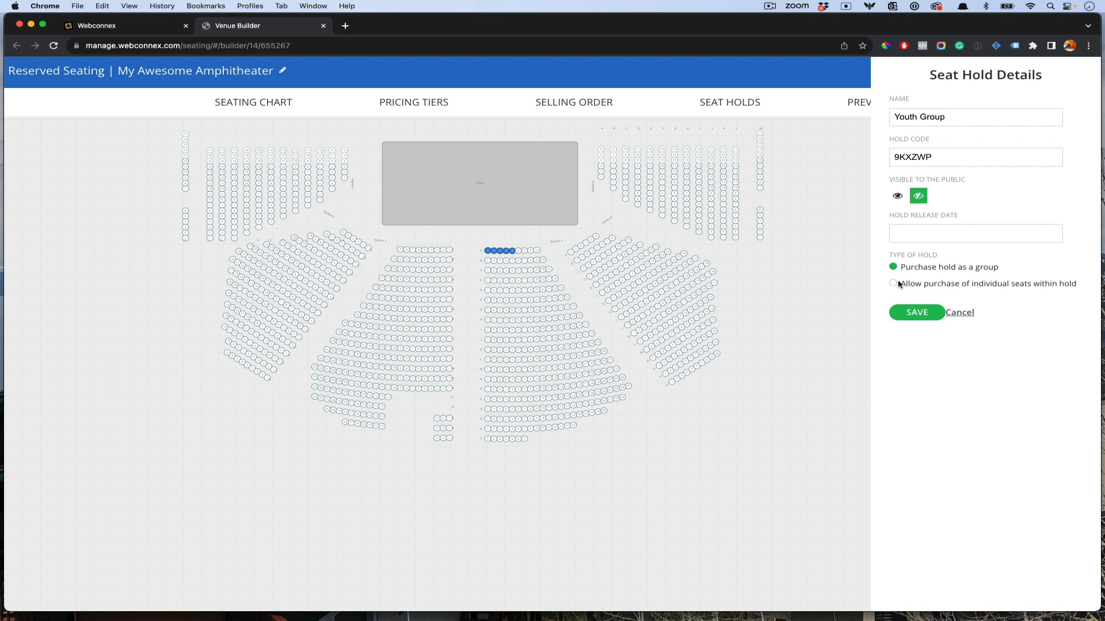
Step: Add rows I, J and K to the Youth Group hold, allow individual seat purchase, and save
click(481, 331)
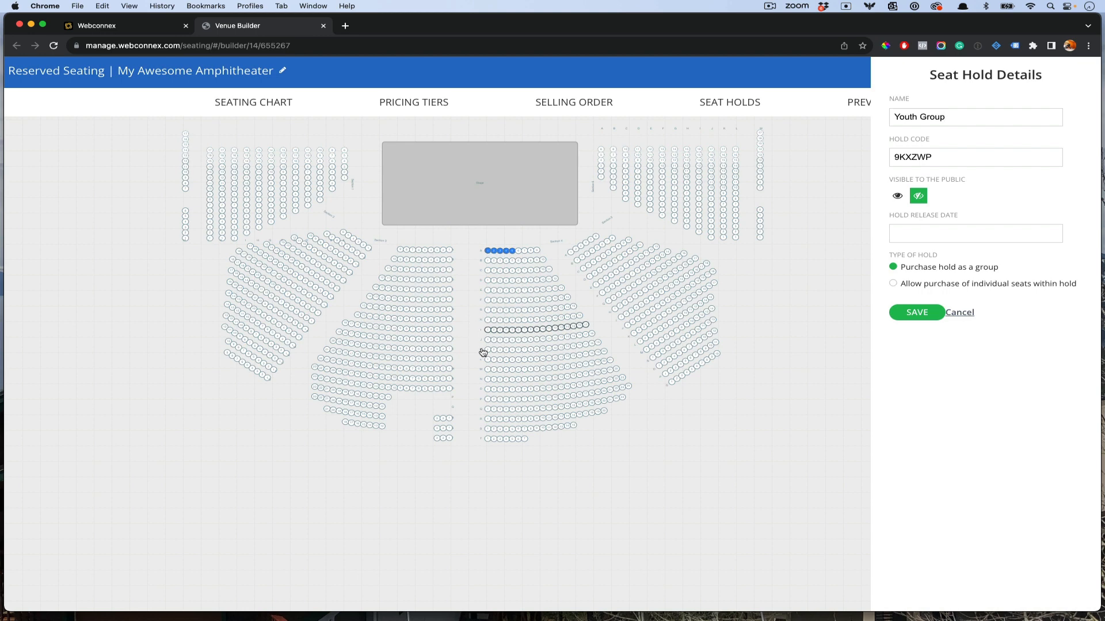
shift+click(481, 340)
shift+click(481, 350)
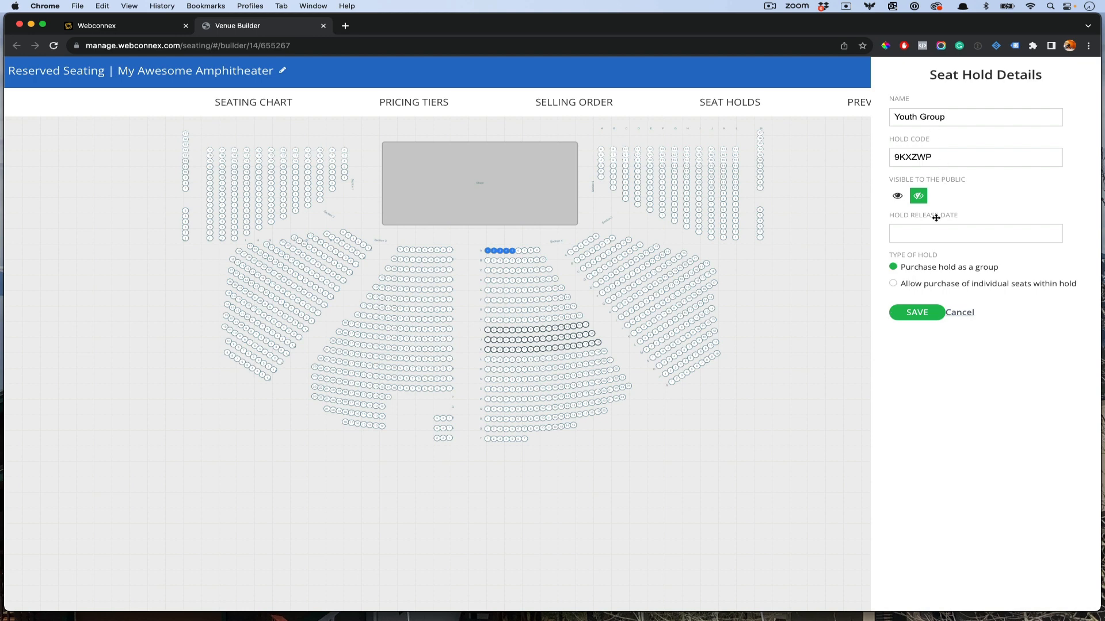
click(933, 284)
click(920, 320)
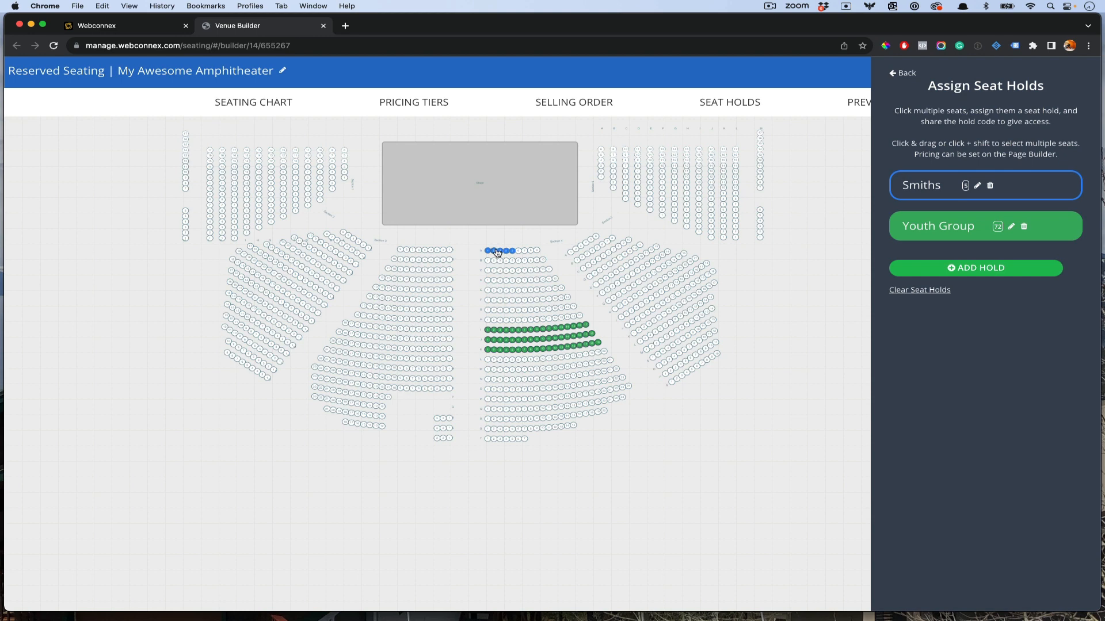
Step: Set the Youth Group hold's release date to 10/24/2023 12:00 AM and save it
click(1010, 226)
click(963, 232)
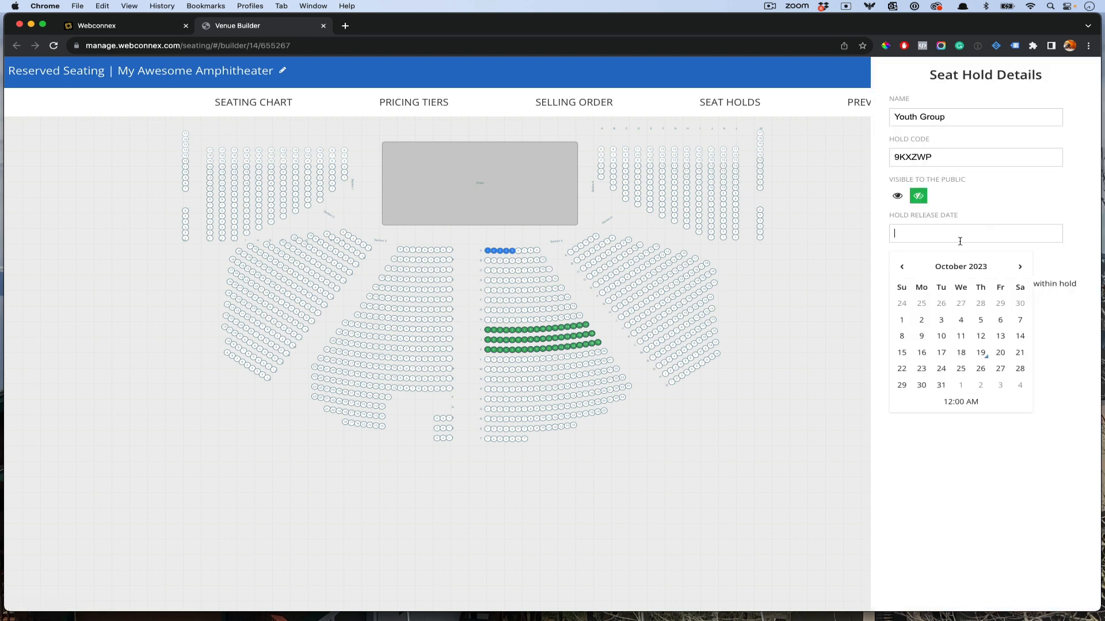
click(948, 374)
click(1034, 452)
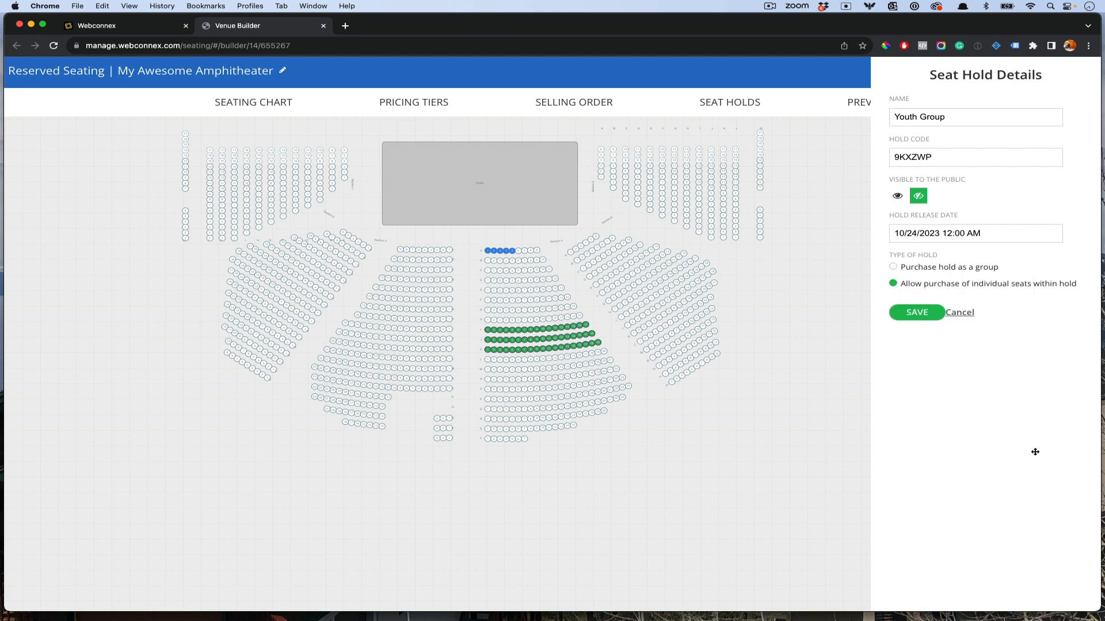
click(920, 314)
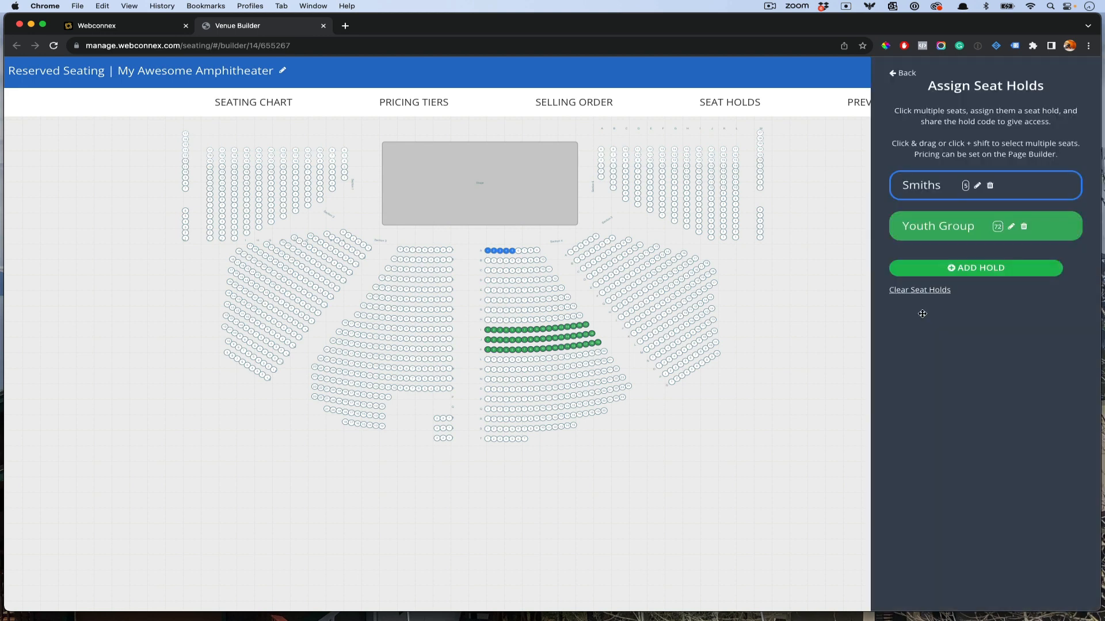
click(910, 76)
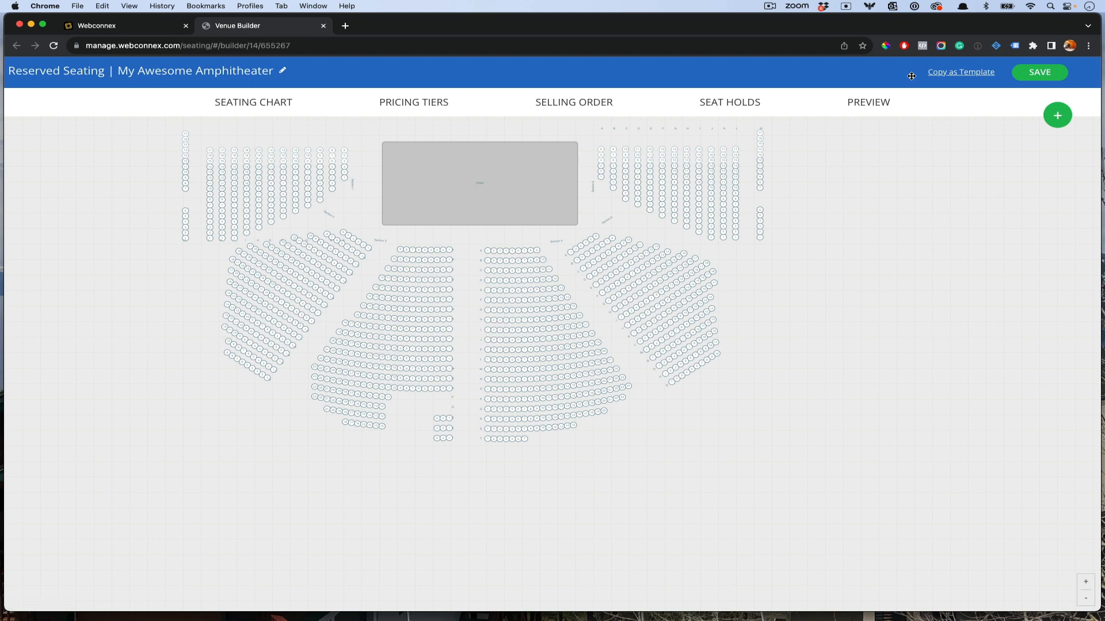
Step: Save the venue layout and return to the concert page's venue block listing the Smiths and Youth Group holds
click(1045, 71)
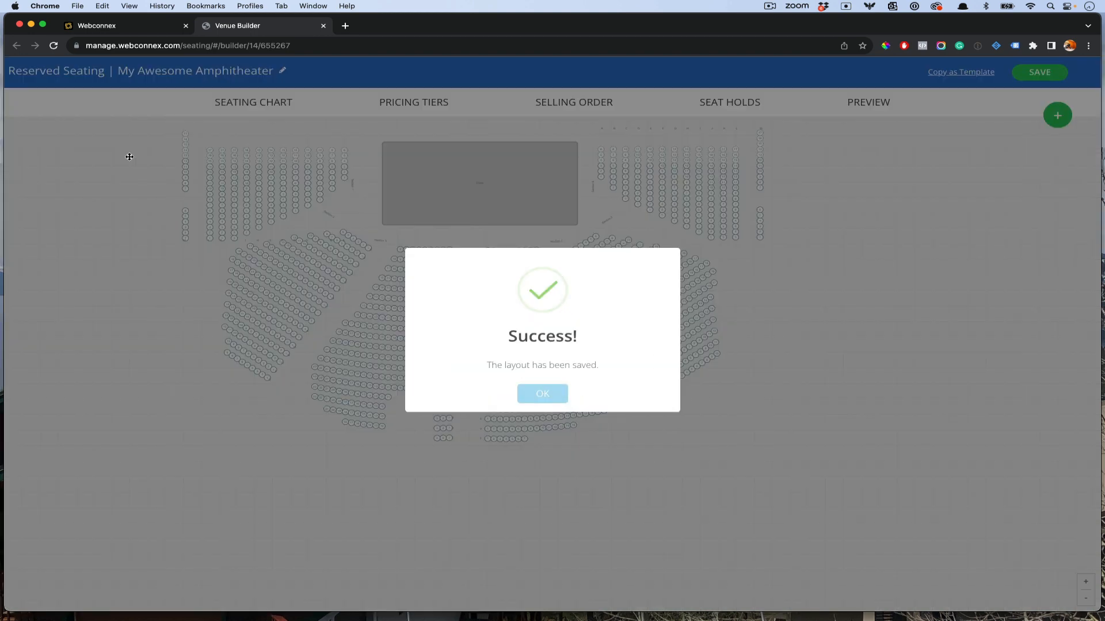
click(140, 31)
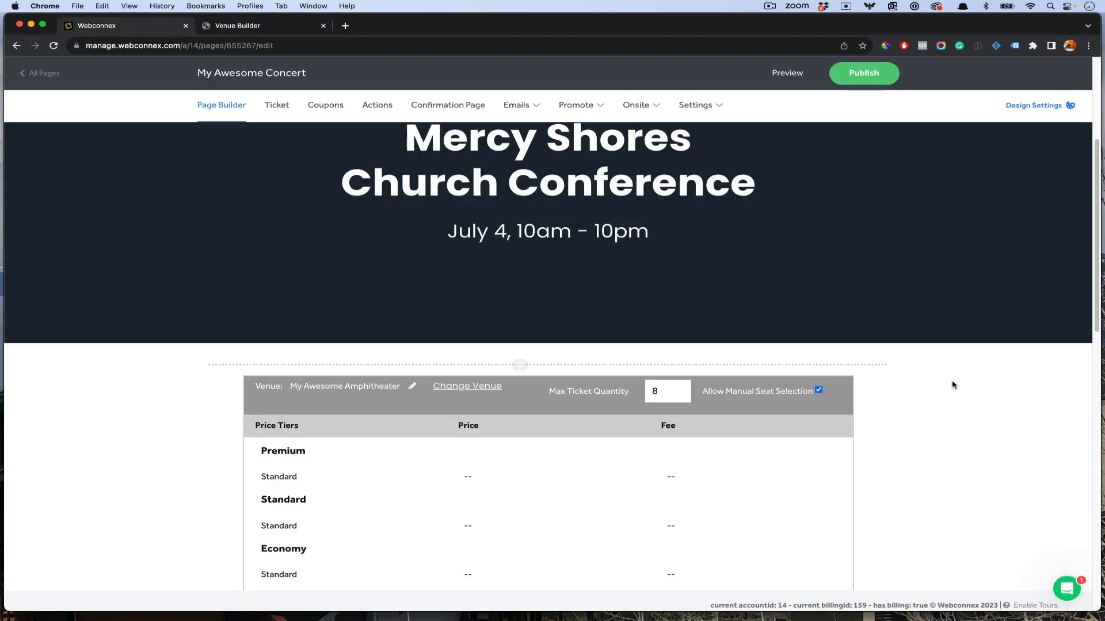
scroll(952, 380, down, 3)
scroll(952, 382, down, 5)
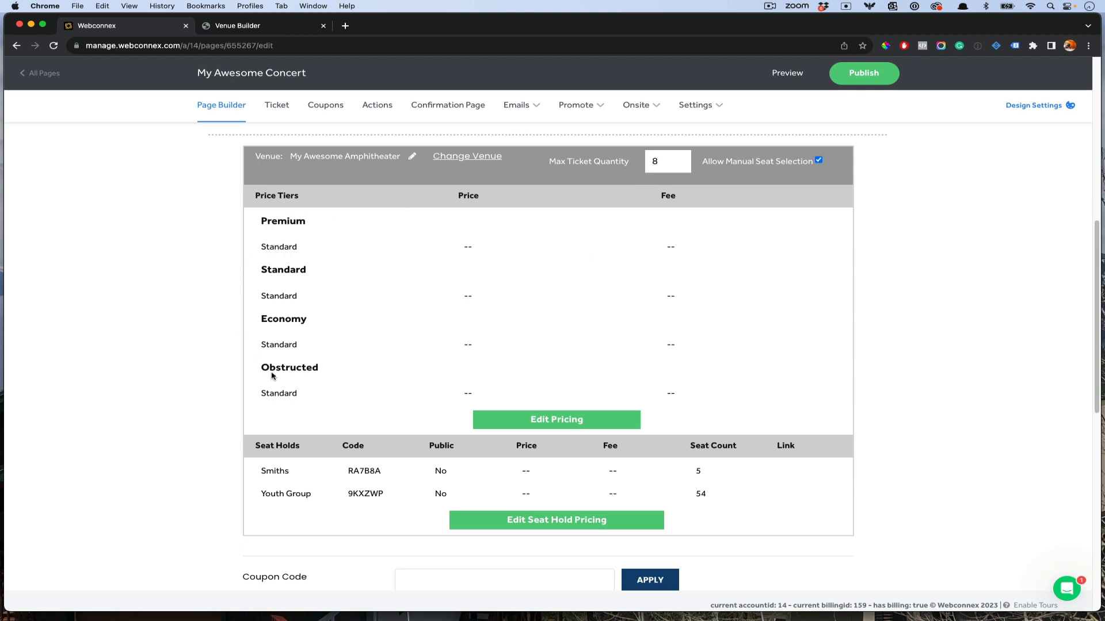
Step: In Edit Price Tiers, give the Premium Standard ticket a $50 price and a 6% fee
click(521, 419)
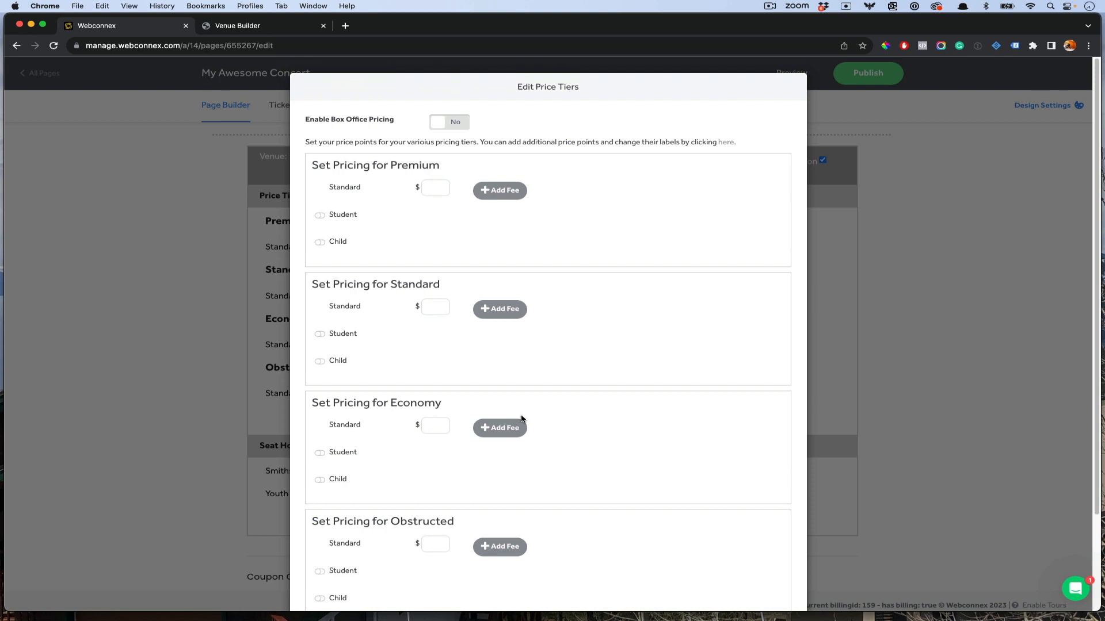
click(432, 185)
click(501, 192)
text(6)
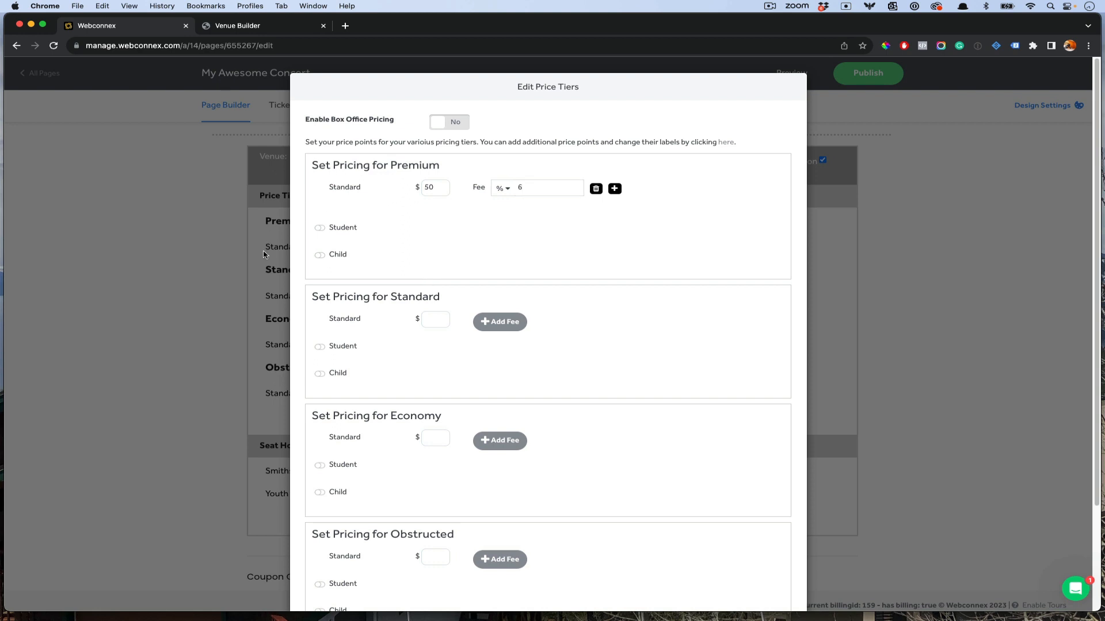
scroll(384, 217, down, 5)
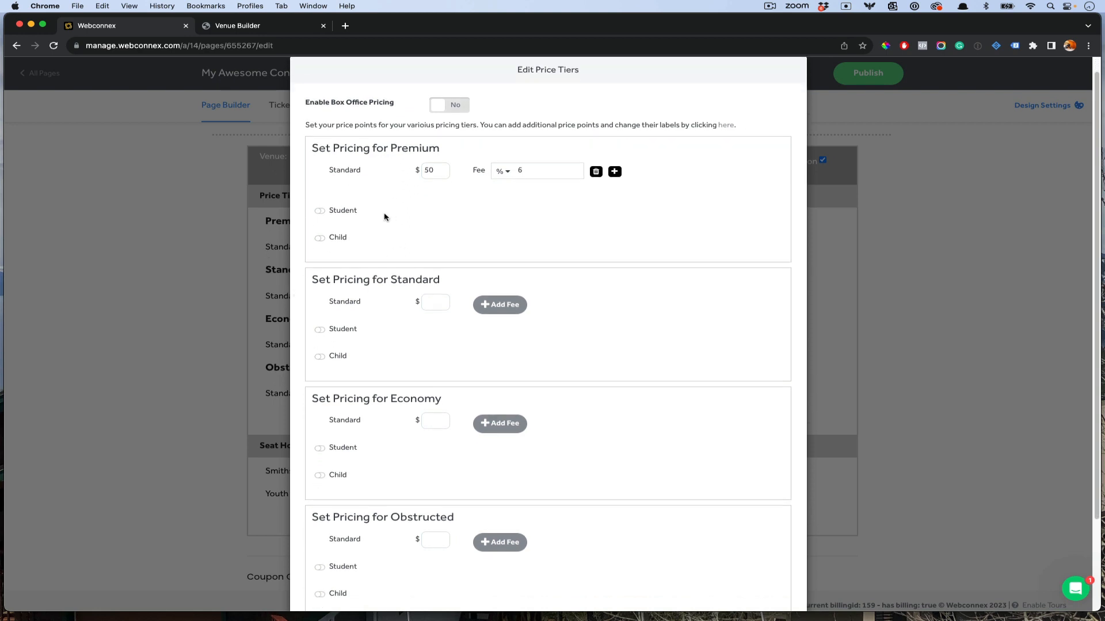
click(343, 539)
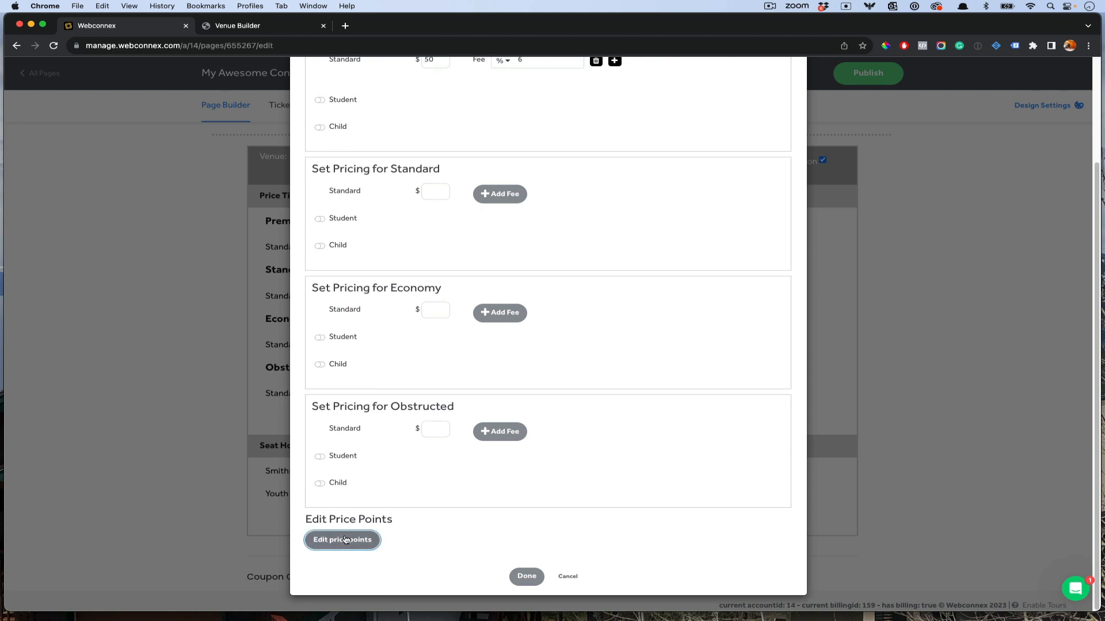
Step: Add a Seniors price point to all tiers with the description 'For Agest 65+'
scroll(484, 478, down, 2)
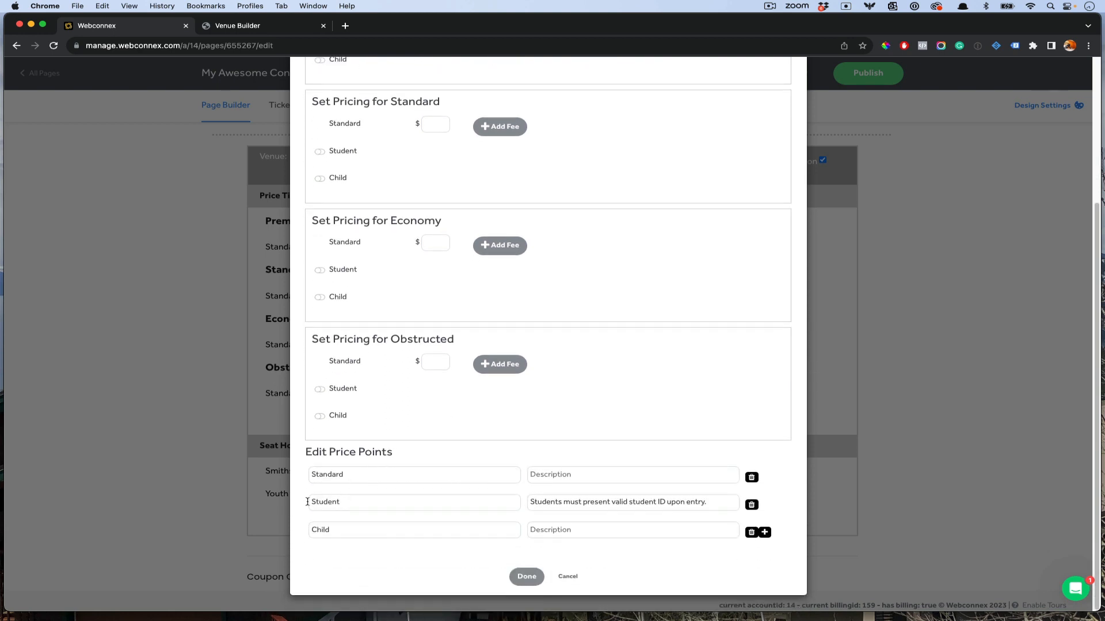
click(764, 532)
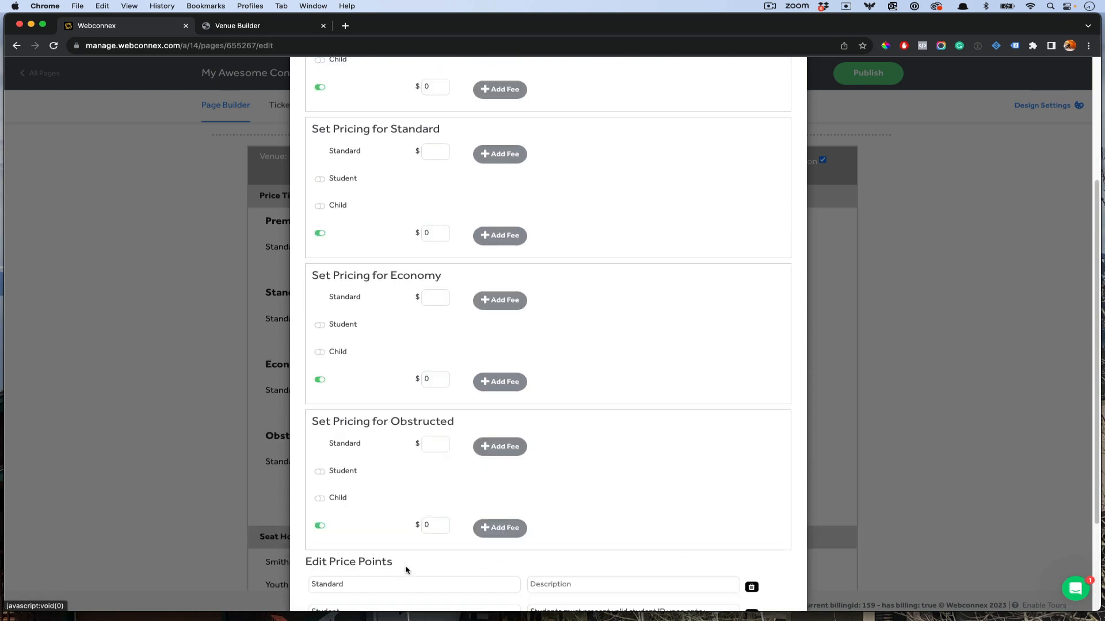
scroll(405, 567, down, 5)
click(376, 533)
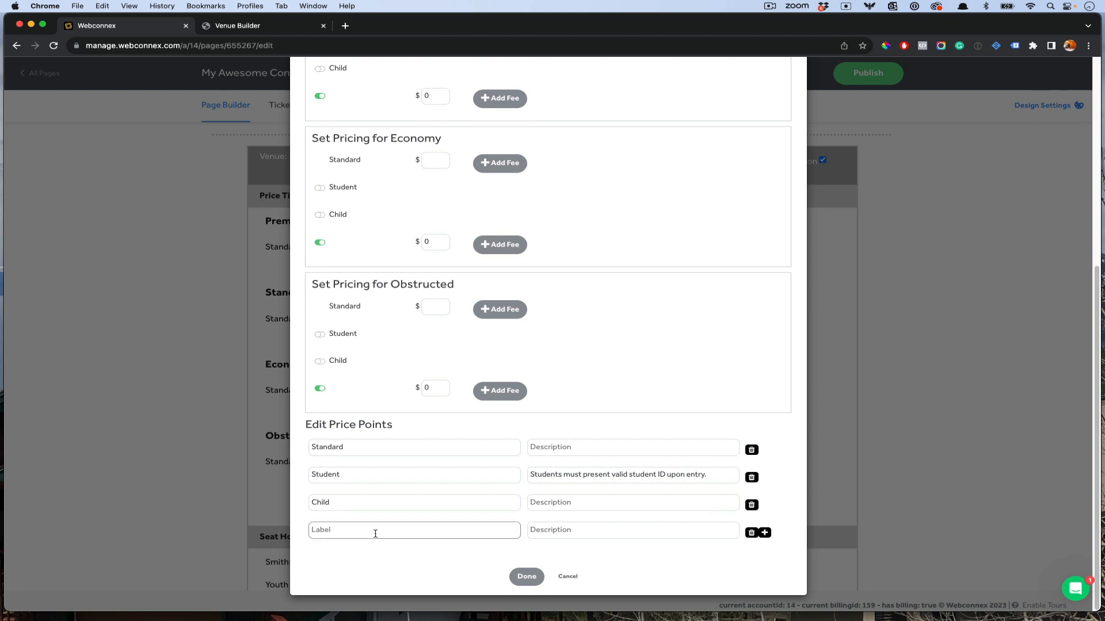
text(Seniors)
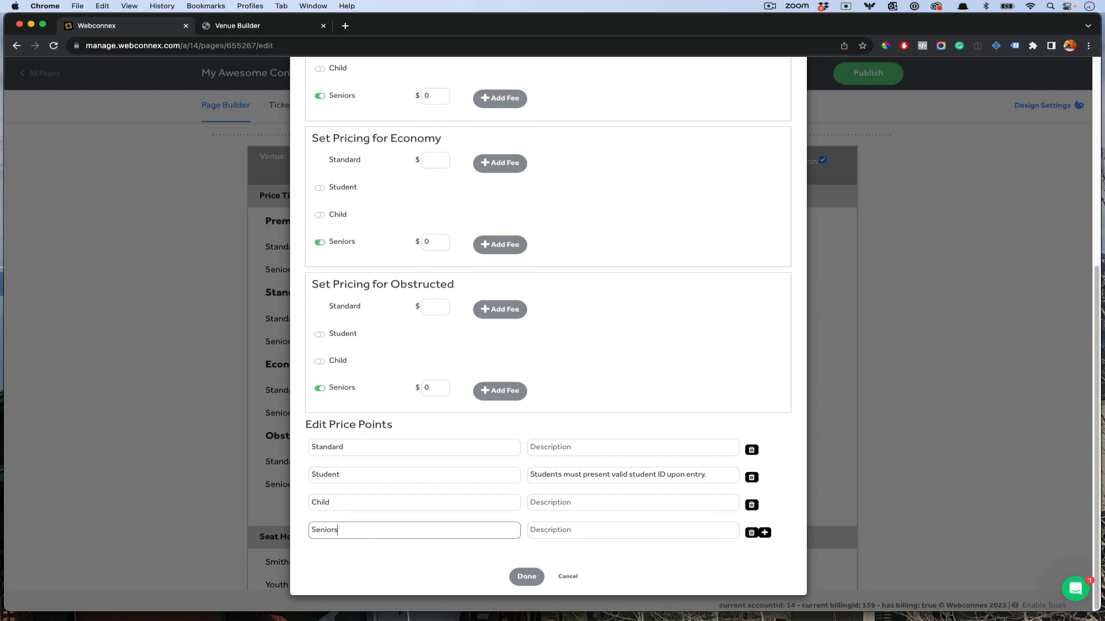
click(566, 529)
text(For)
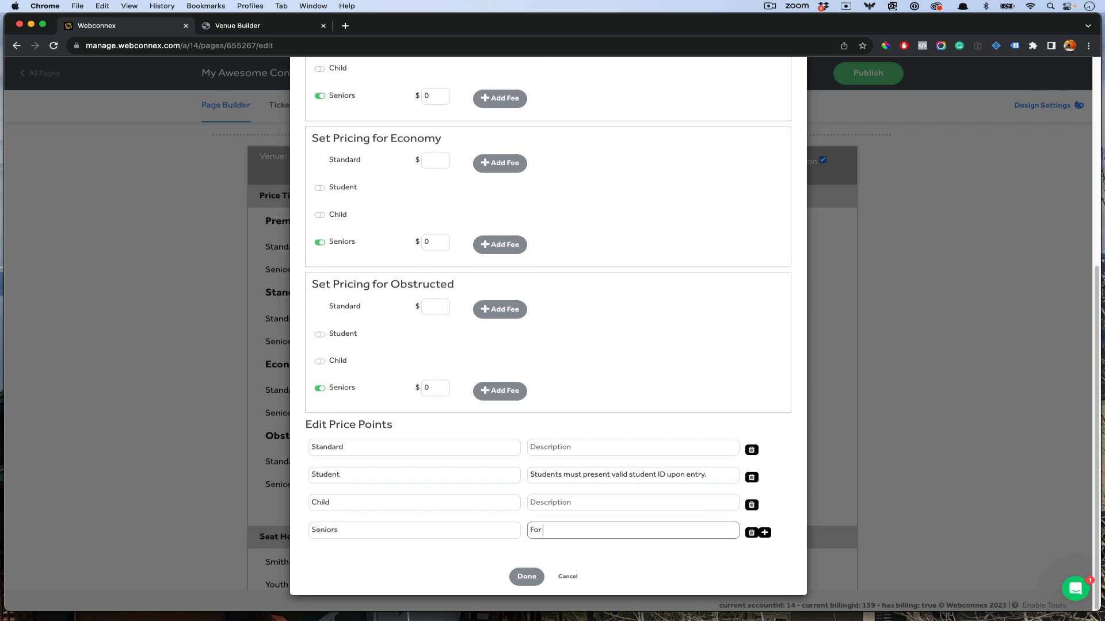
text( Agest 65+)
scroll(555, 387, up, 10)
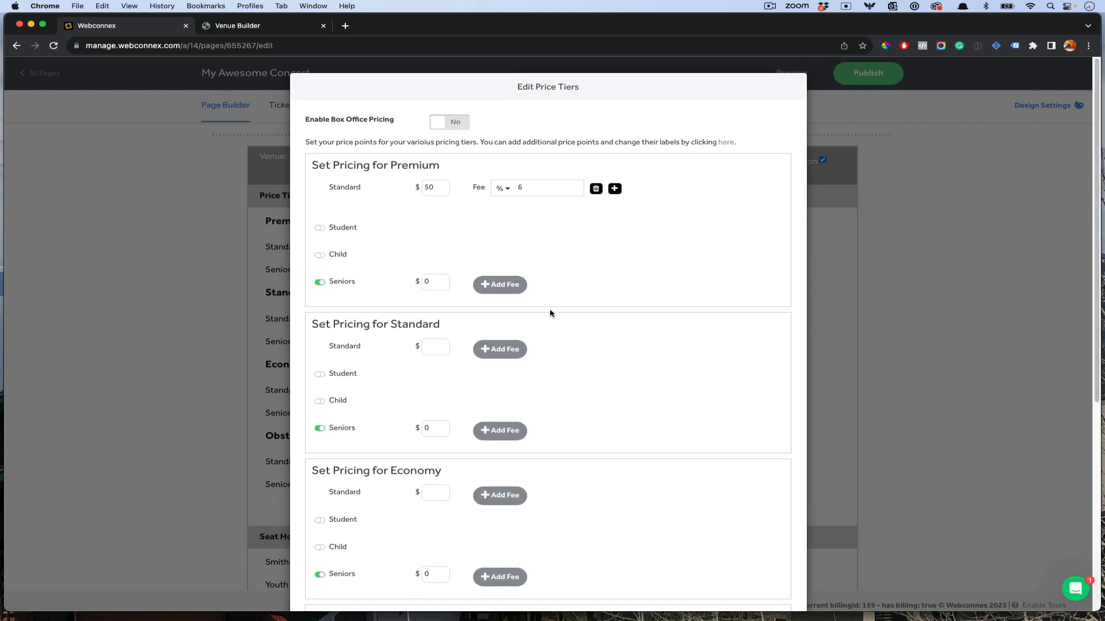
Step: Price Premium Seniors at $35 with a 6% percentage fee
double_click(429, 282)
text(35)
click(499, 285)
click(512, 283)
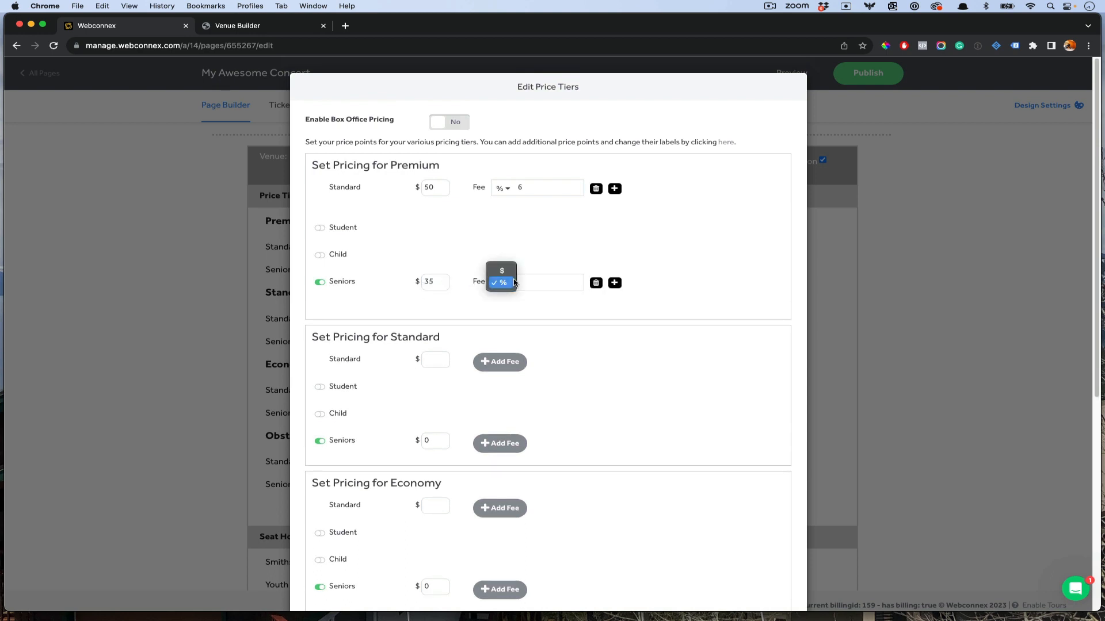
click(512, 282)
click(539, 279)
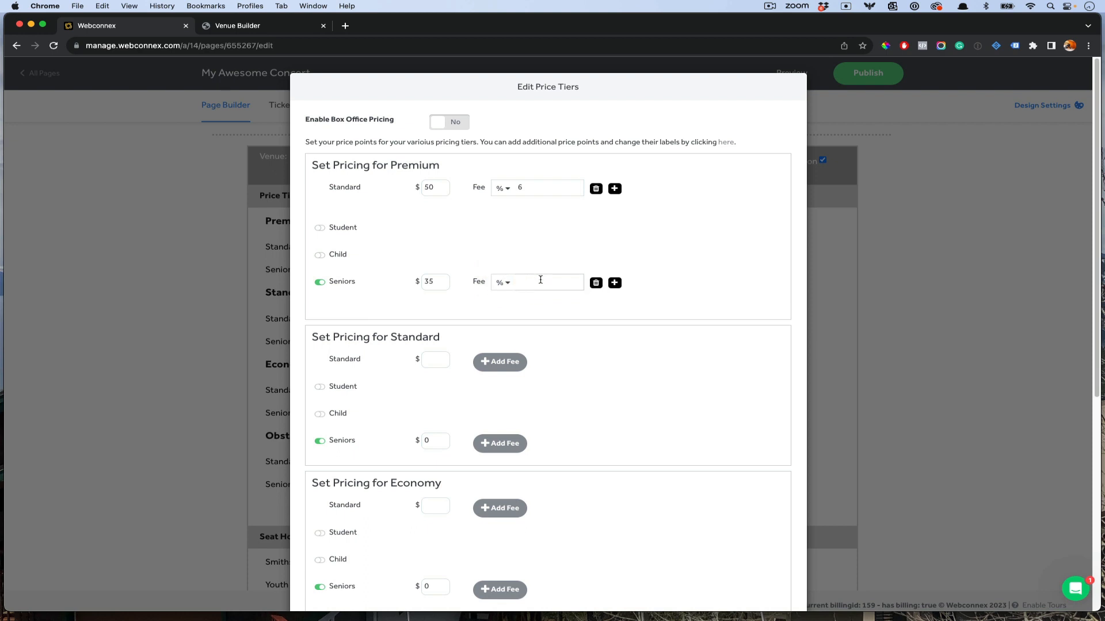
text(6)
Step: Enable Premium Student pricing at $45 and add a fee to it
click(320, 227)
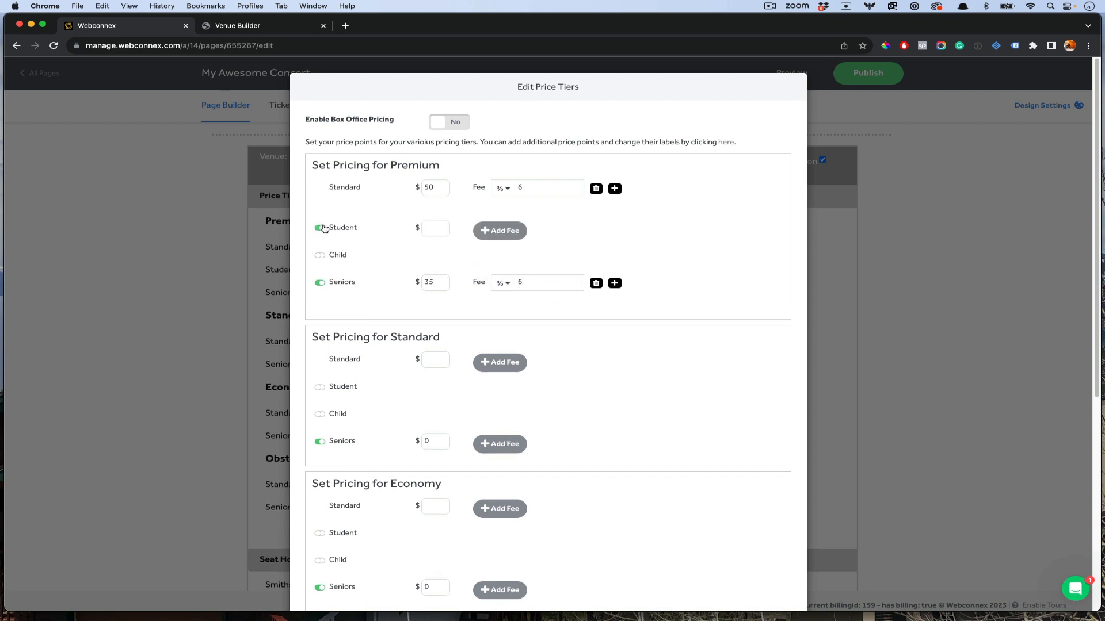
click(435, 225)
text(45)
click(500, 232)
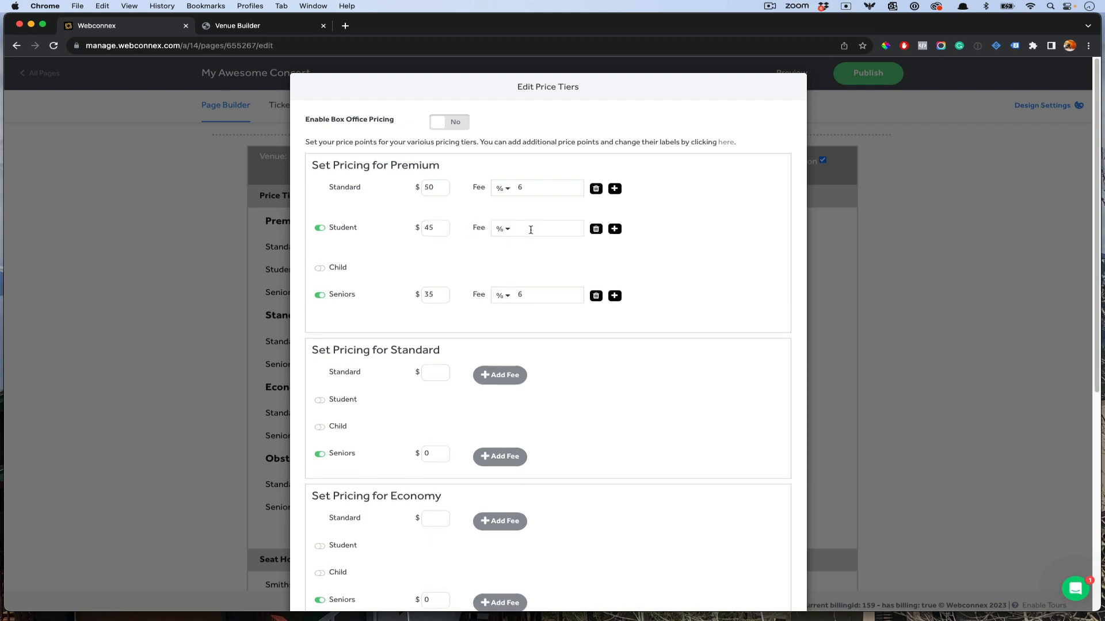
Step: Review the Economy and Obstructed tiers and price point descriptions, then confirm the tiered pricing
scroll(672, 265, down, 1)
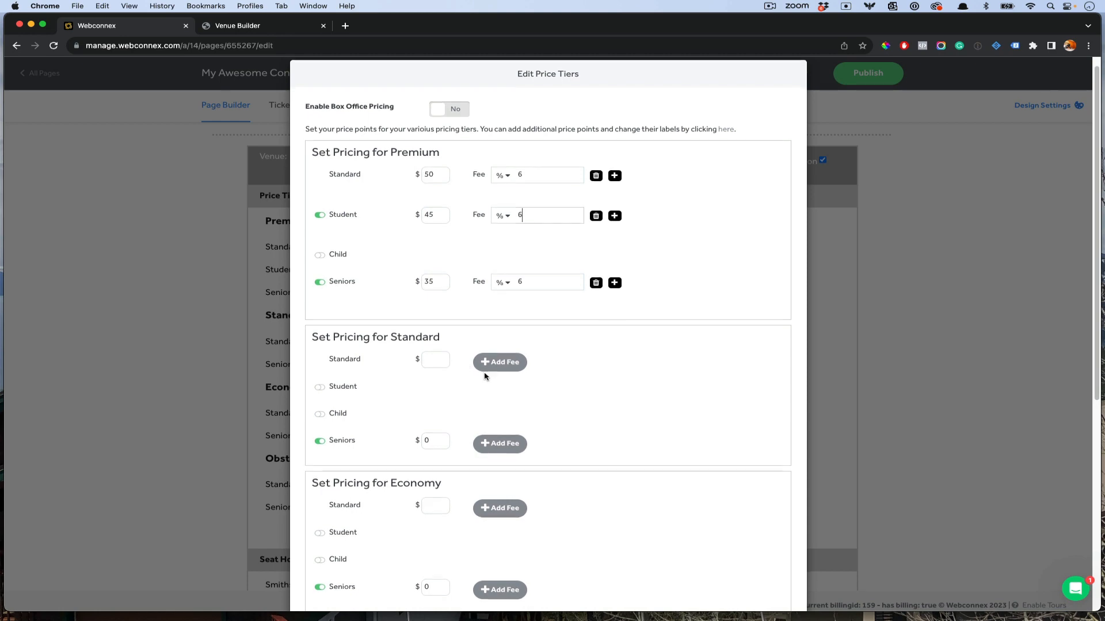
scroll(472, 357, down, 2)
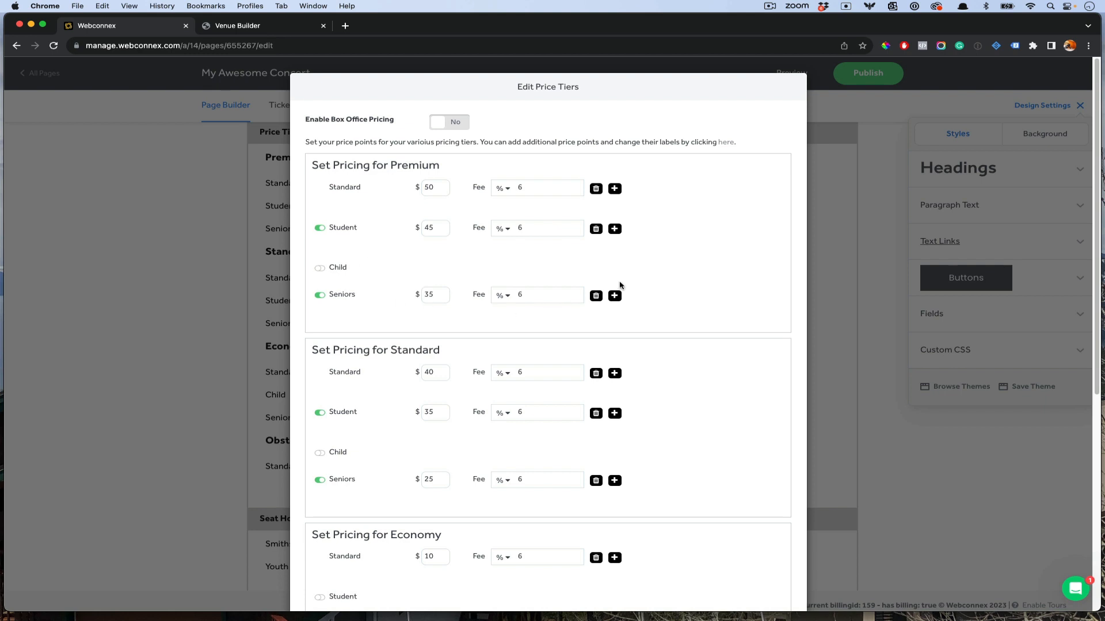
scroll(619, 285, down, 5)
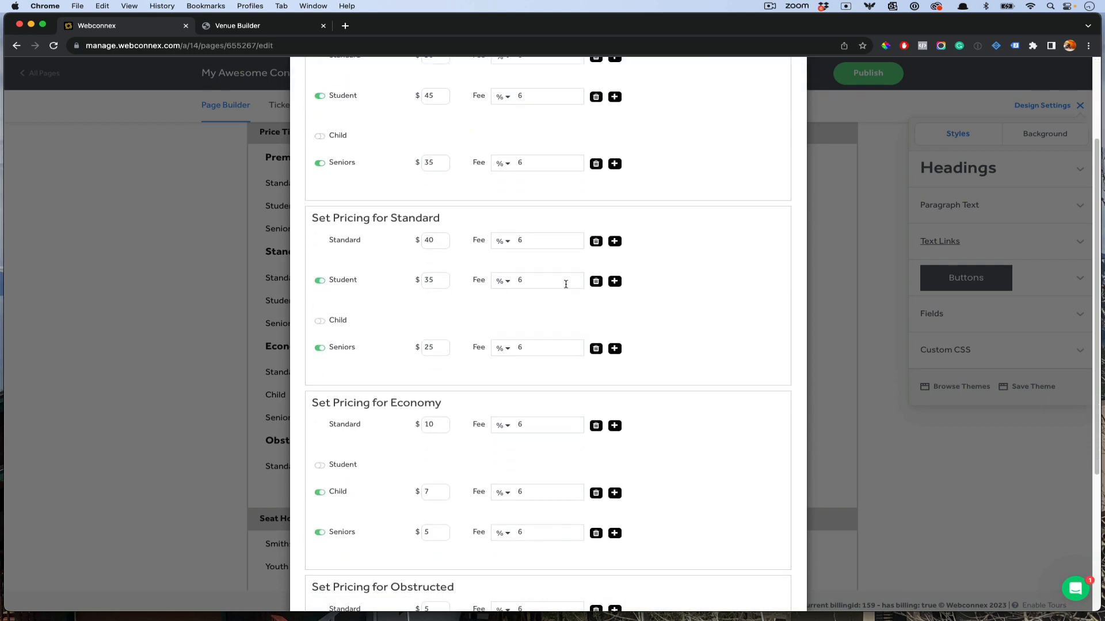
scroll(566, 284, down, 8)
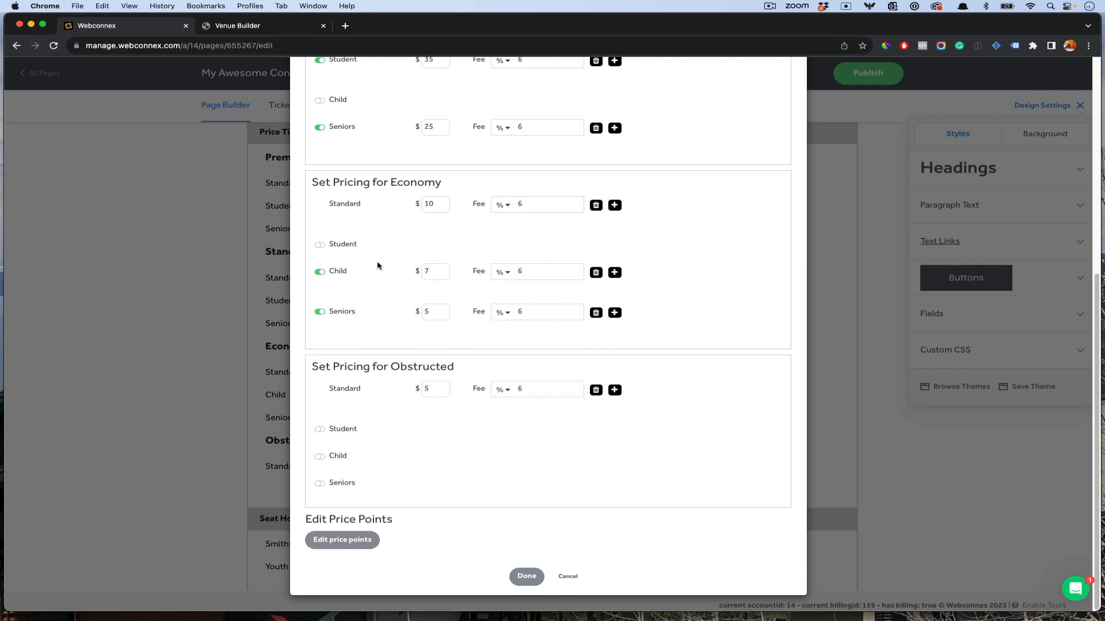
click(366, 544)
scroll(476, 481, down, 3)
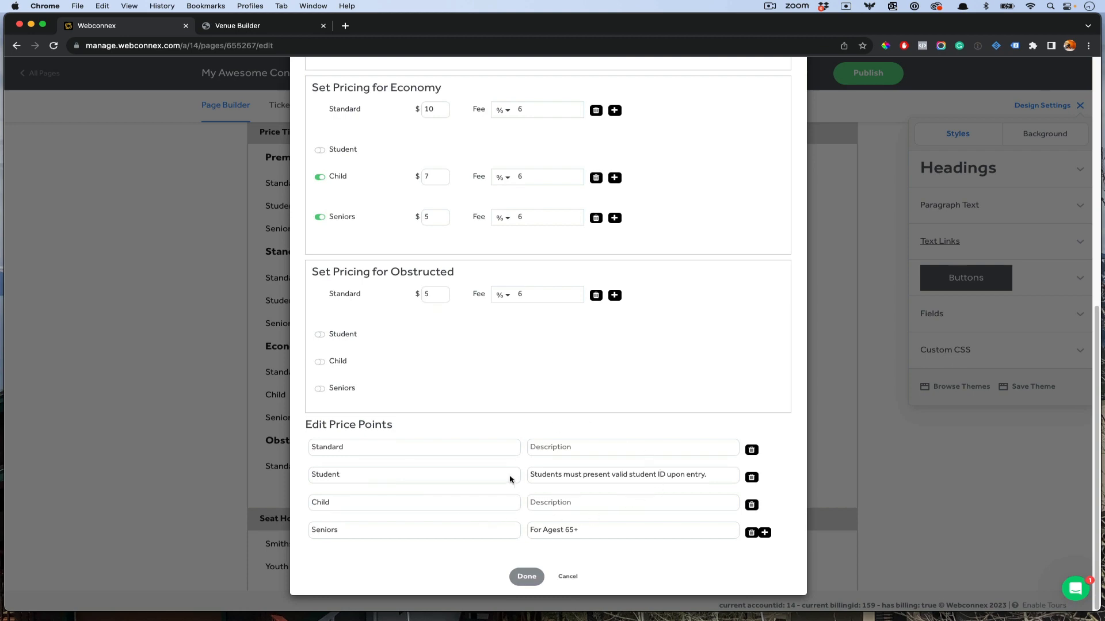
click(534, 579)
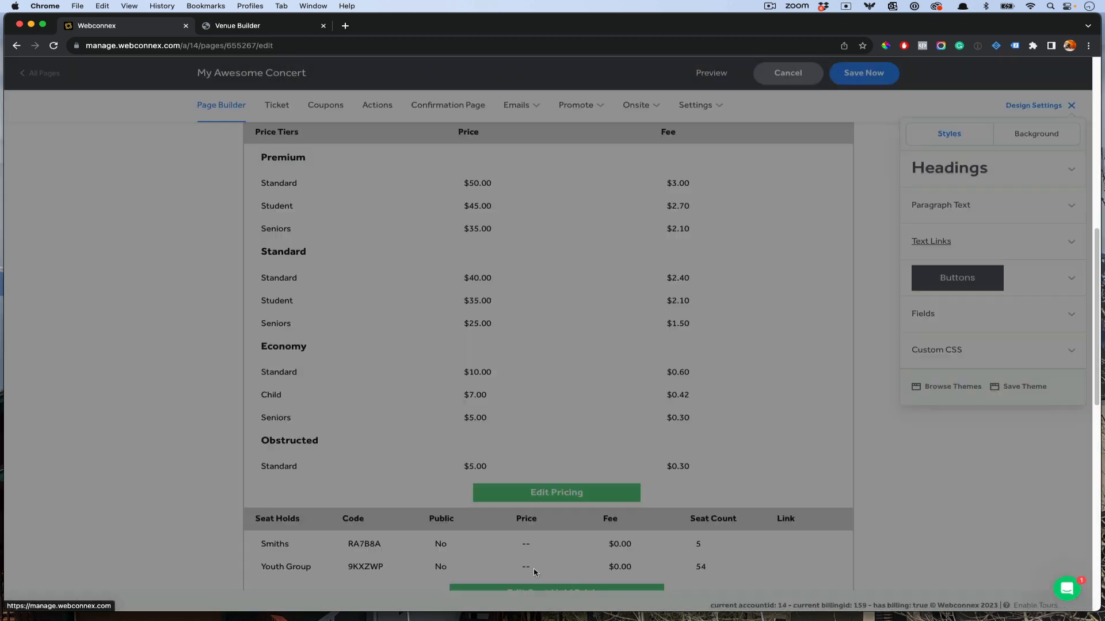
Step: Set the seat hold prices to $0.00 for Smiths and $10.00 for Youth Group
scroll(577, 406, down, 3)
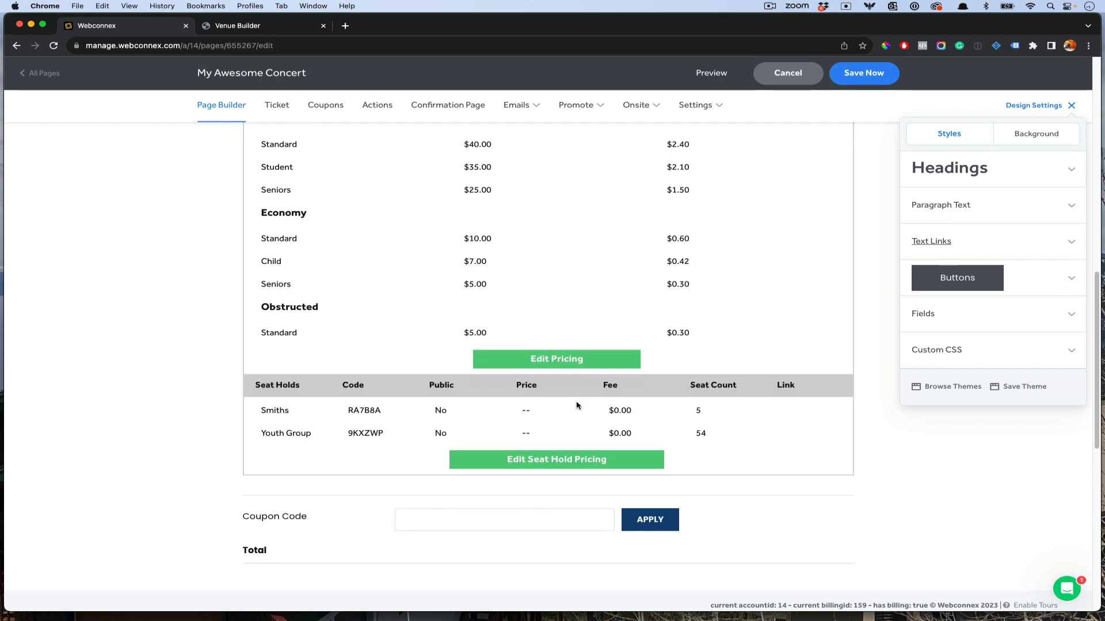
click(570, 459)
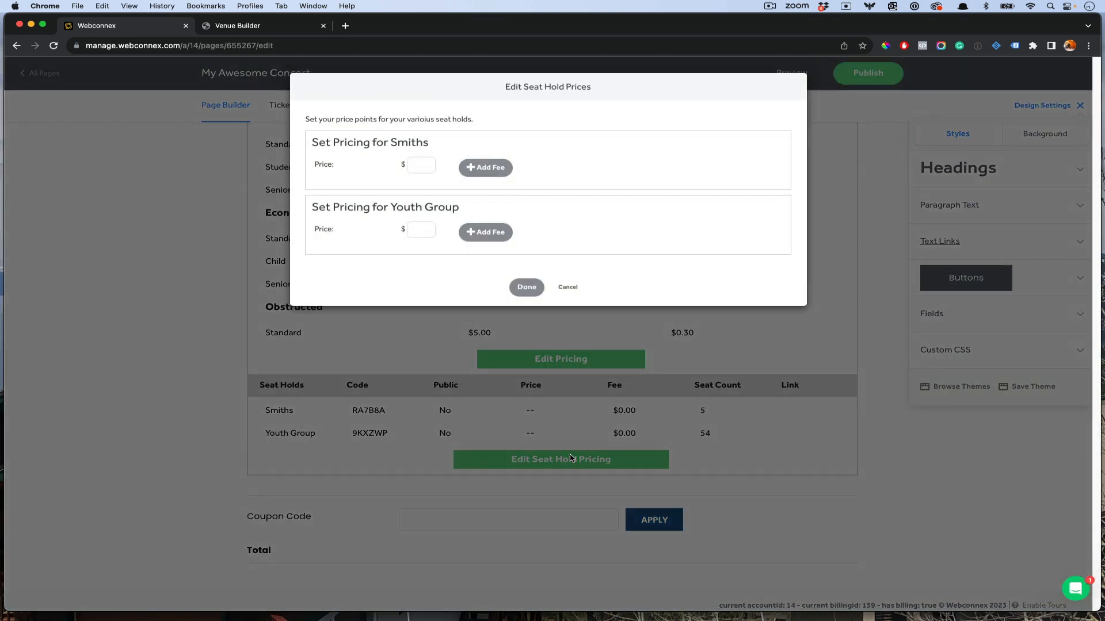
click(417, 164)
text(0)
click(431, 229)
text(1)
click(526, 287)
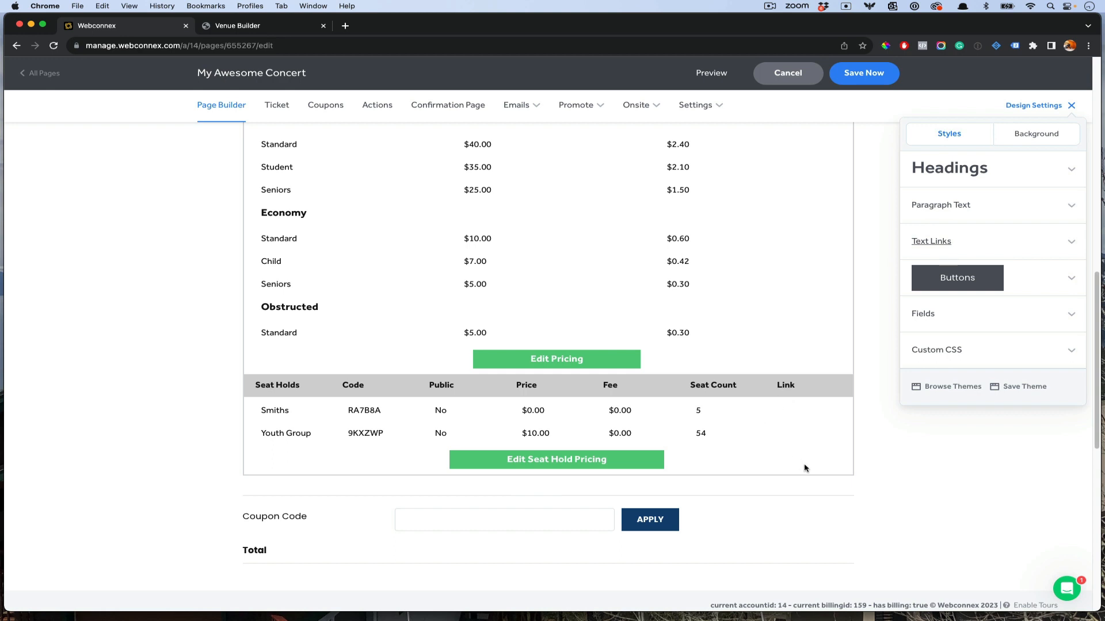
Step: Close the design settings panel and save the concert page
scroll(804, 465, down, 6)
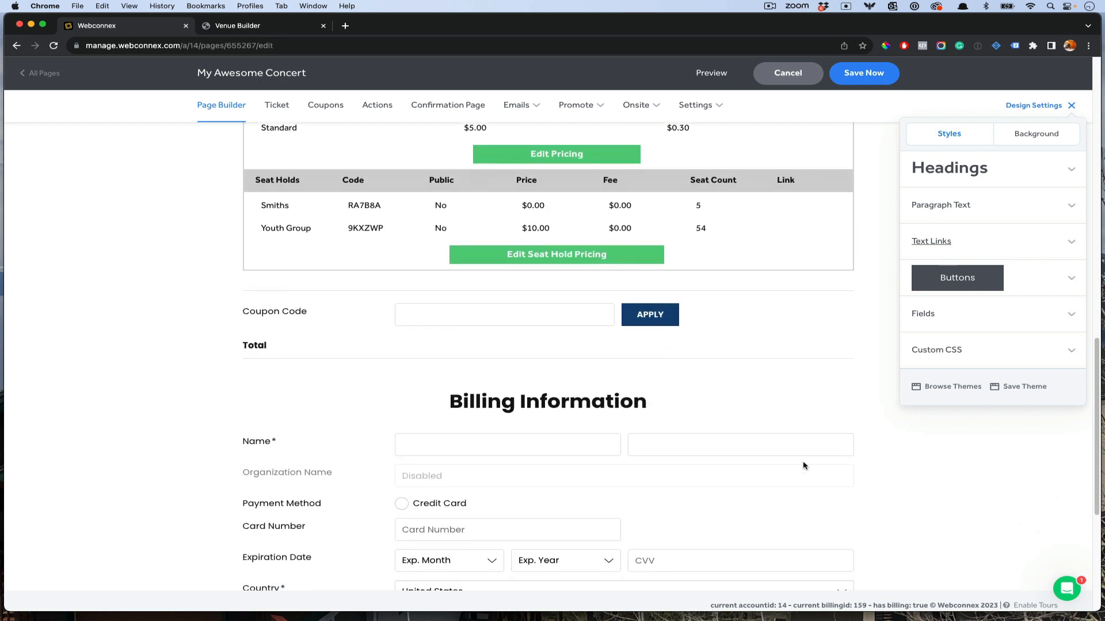
scroll(803, 463, up, 9)
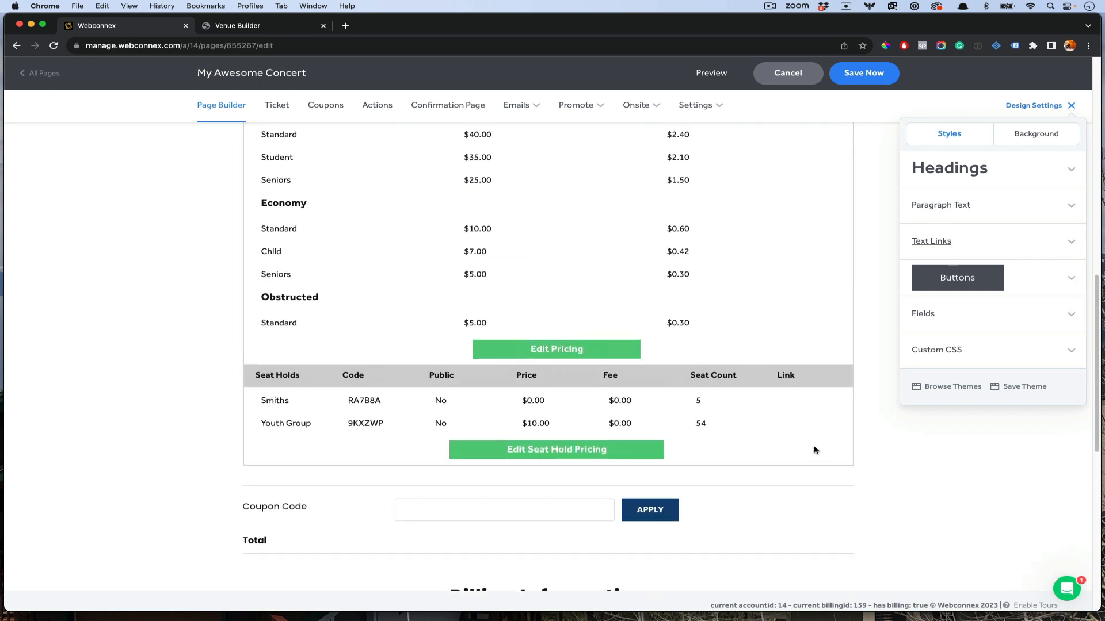
scroll(573, 258, up, 8)
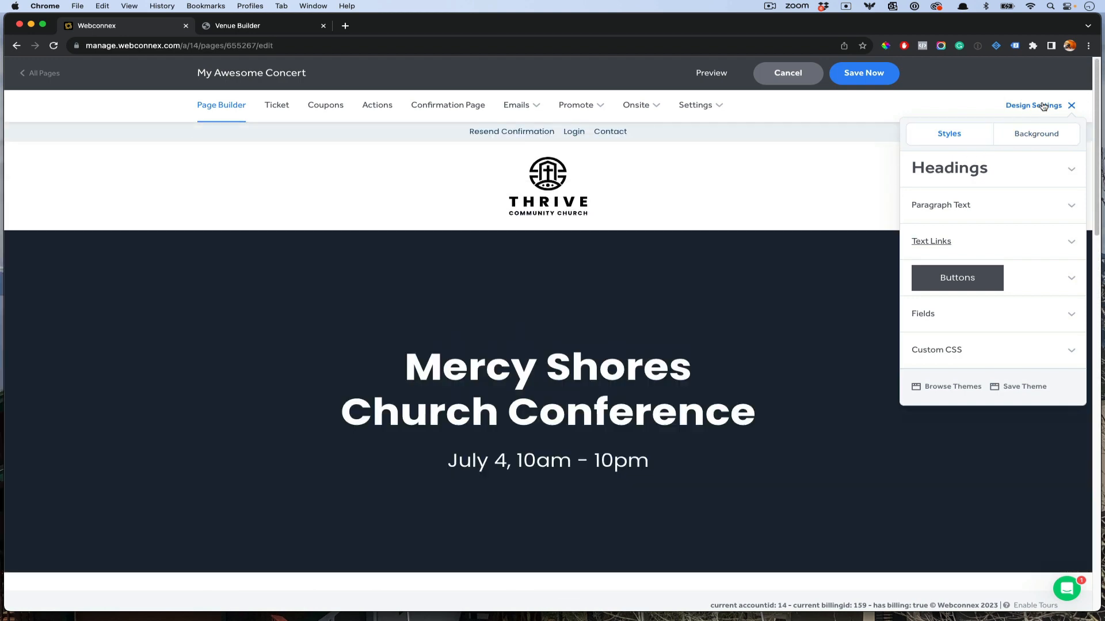
click(1043, 106)
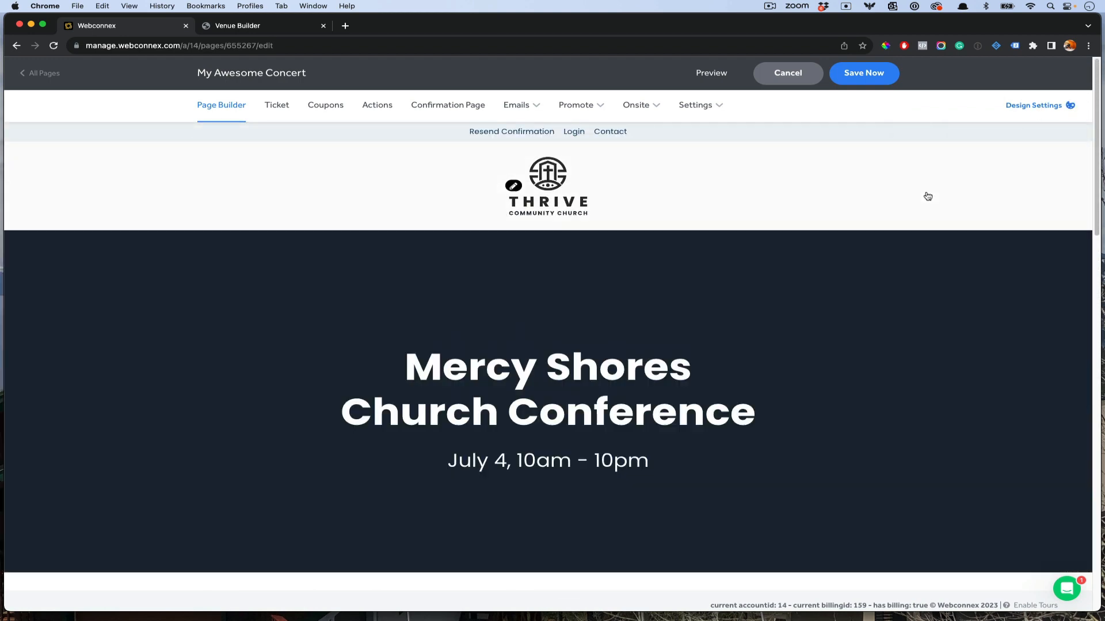
scroll(793, 218, down, 5)
scroll(764, 237, down, 1)
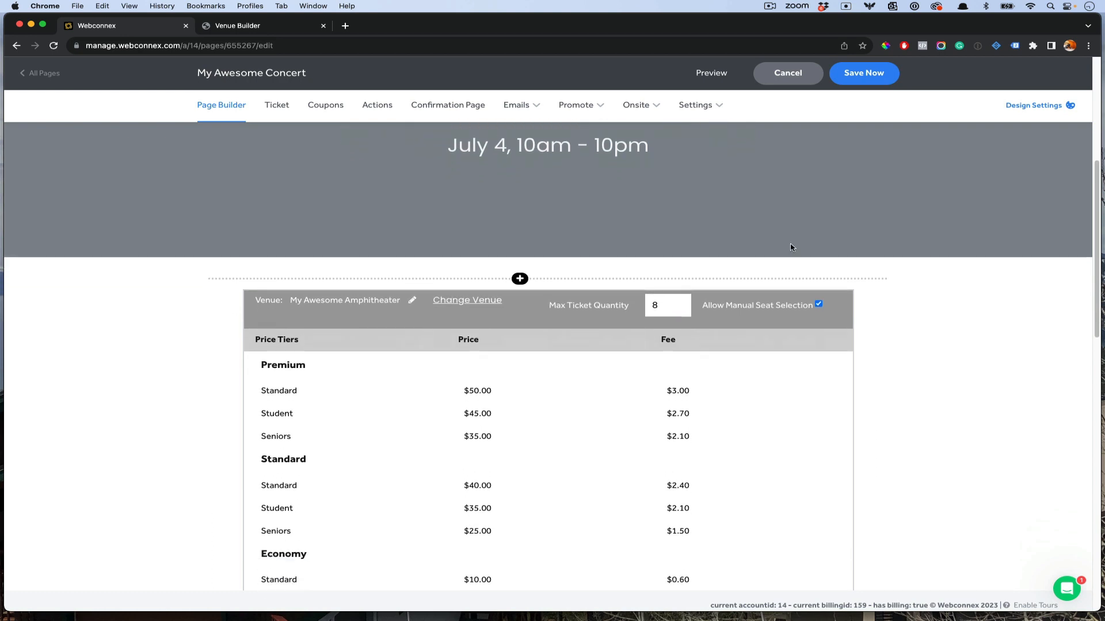
click(851, 73)
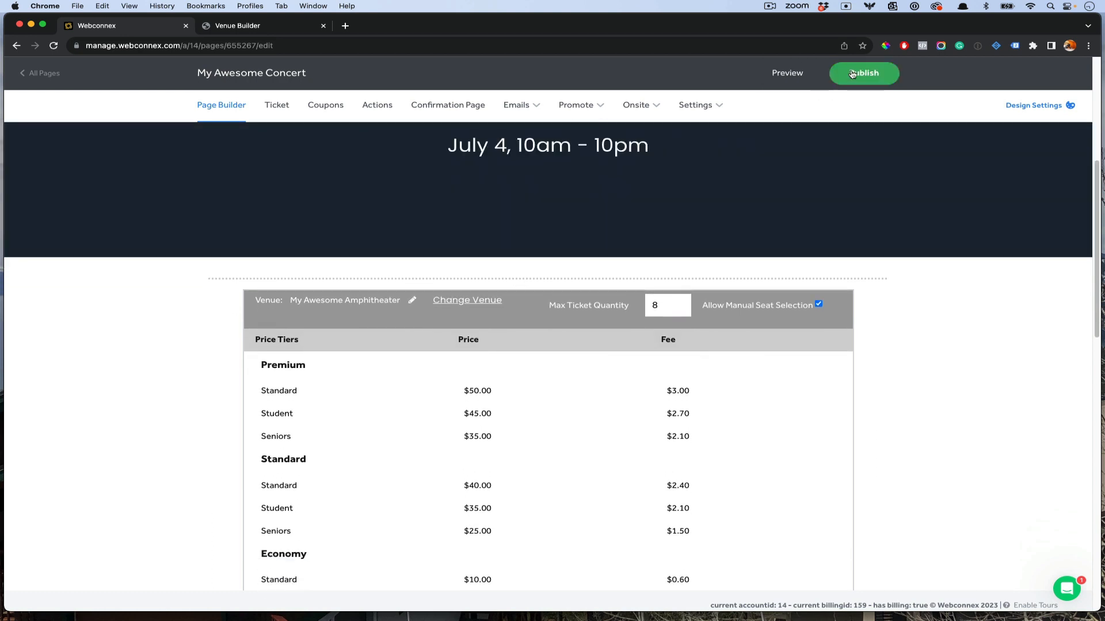
Step: Publish My Awesome Concert and view the live published page
click(852, 73)
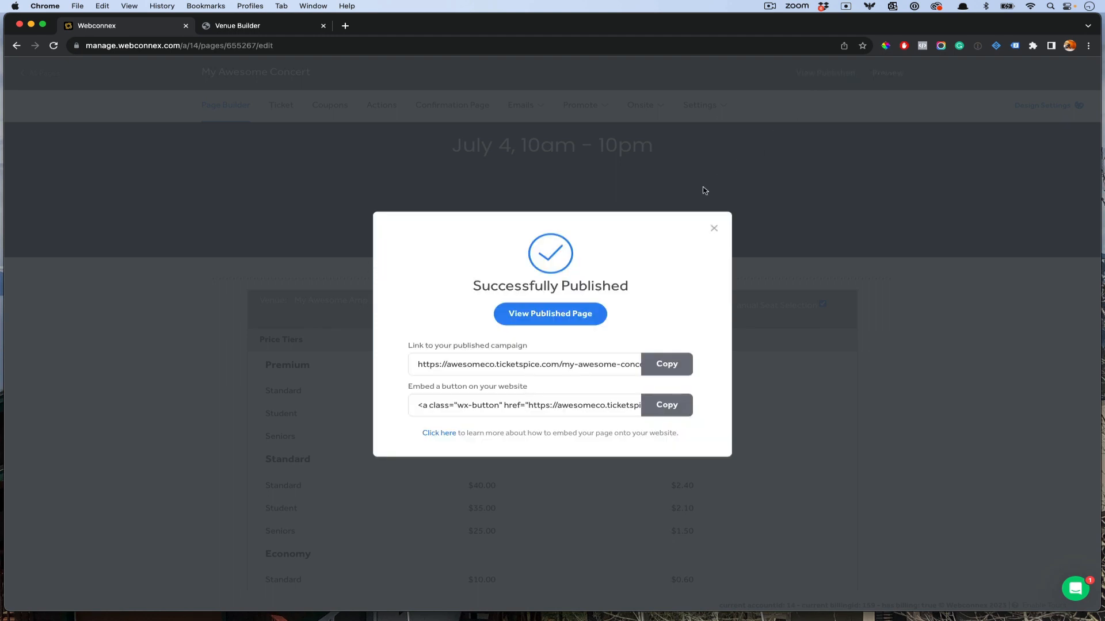
click(590, 318)
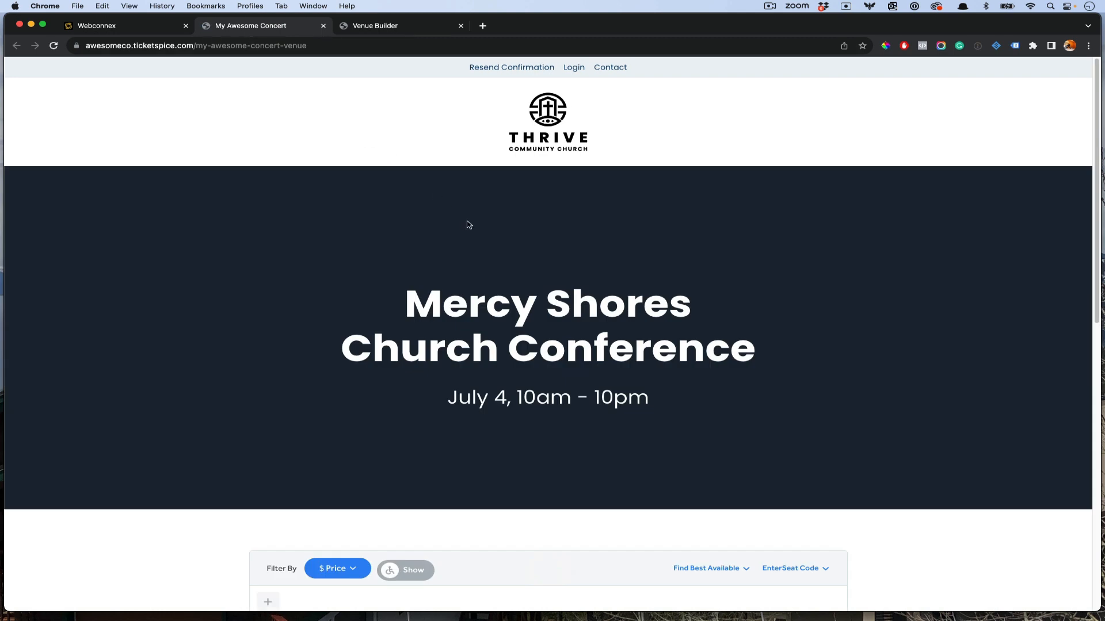
Step: Zoom into the seat map and toggle the wheelchair-accessible seat highlighting on and off
scroll(469, 224, down, 10)
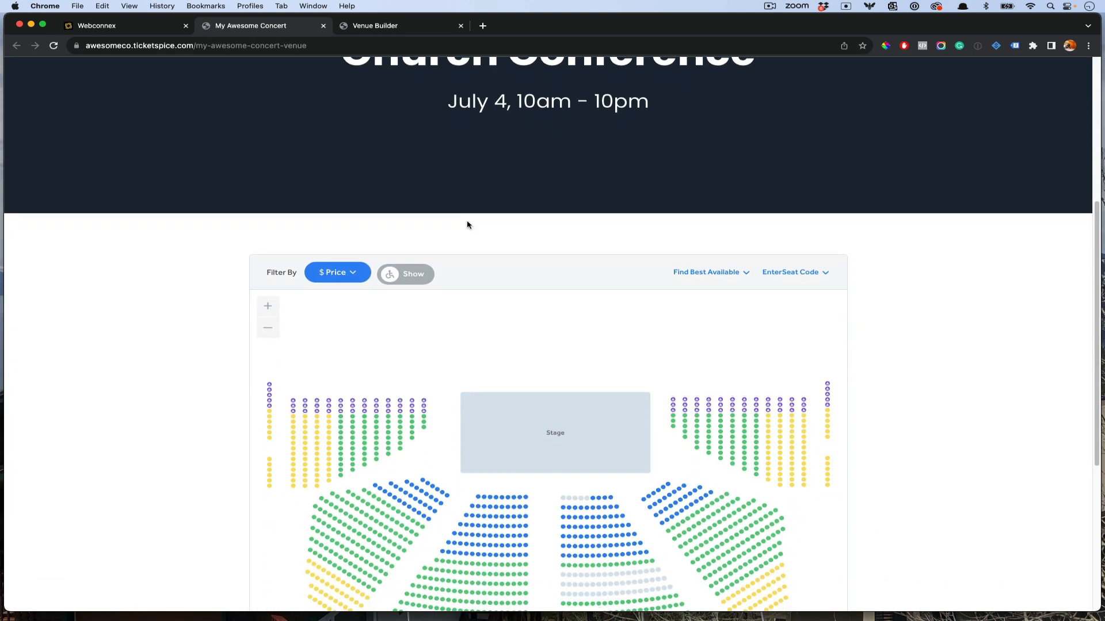
scroll(467, 225, down, 4)
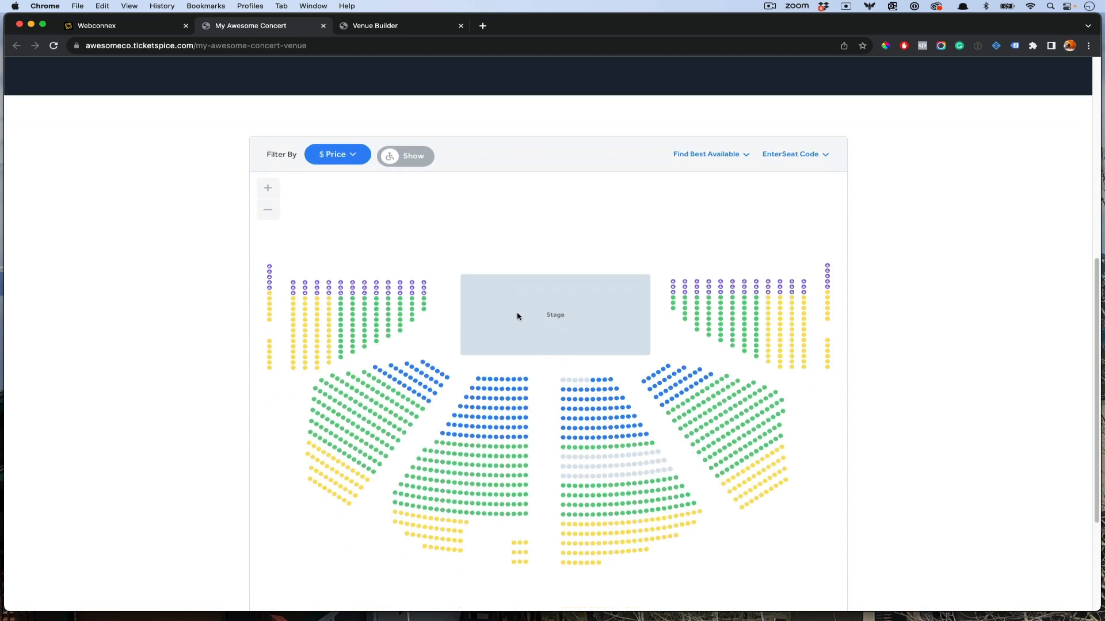
scroll(517, 316, down, 2)
click(275, 148)
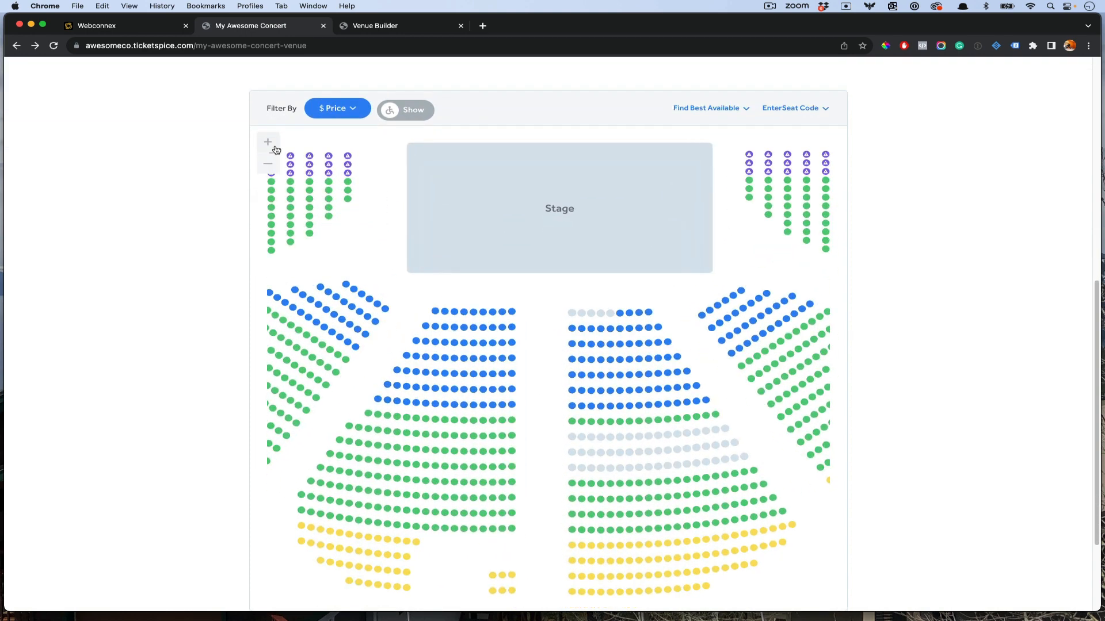
click(276, 149)
mouse_move(687, 316)
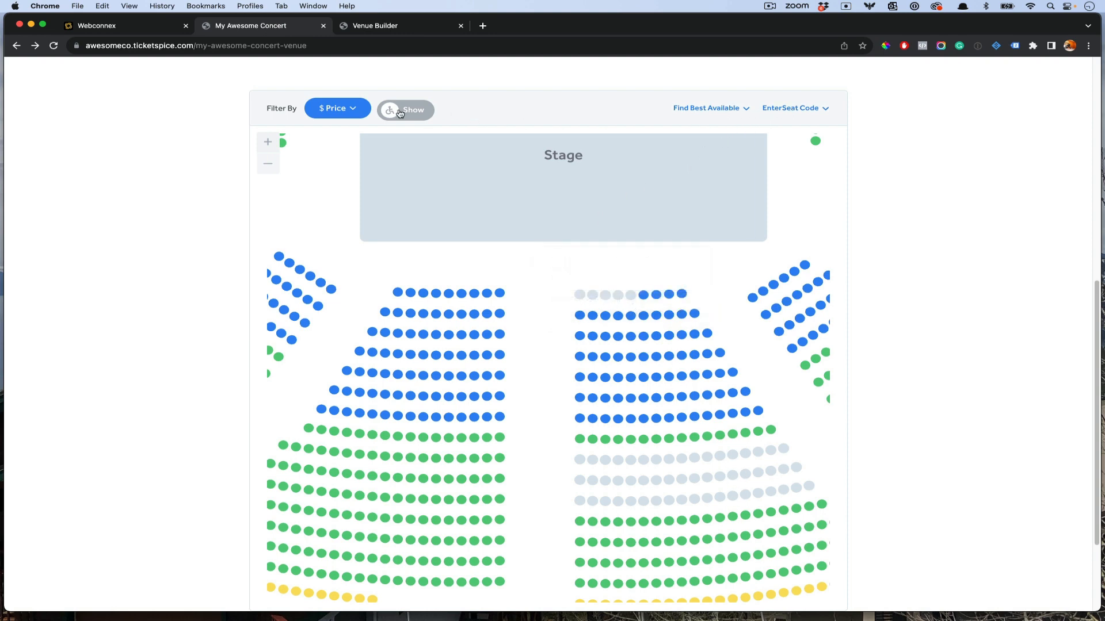
click(400, 113)
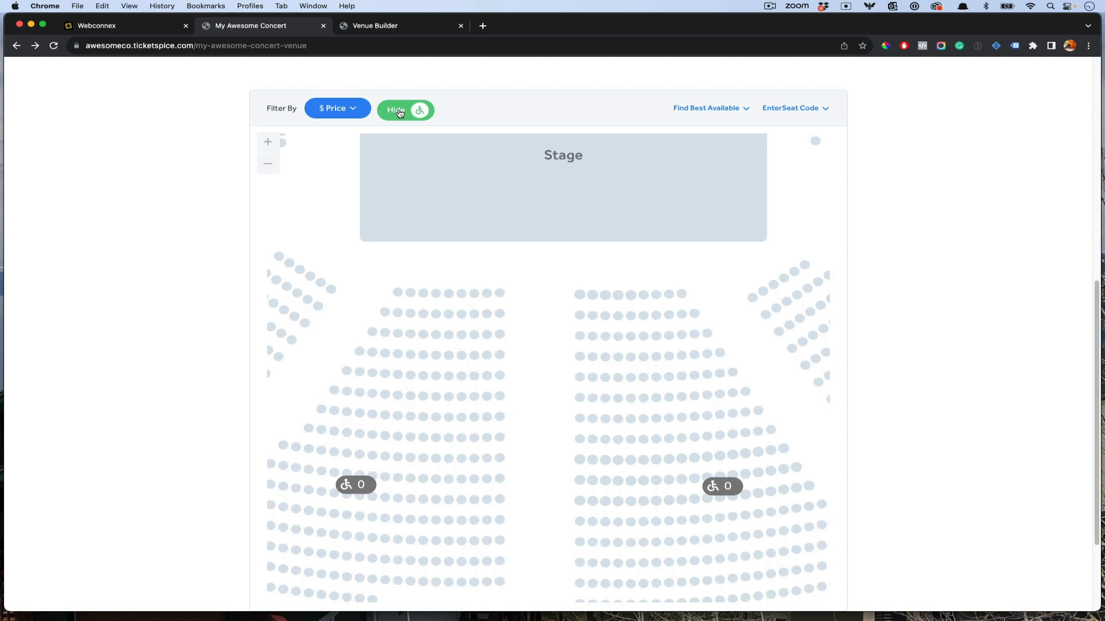
click(400, 112)
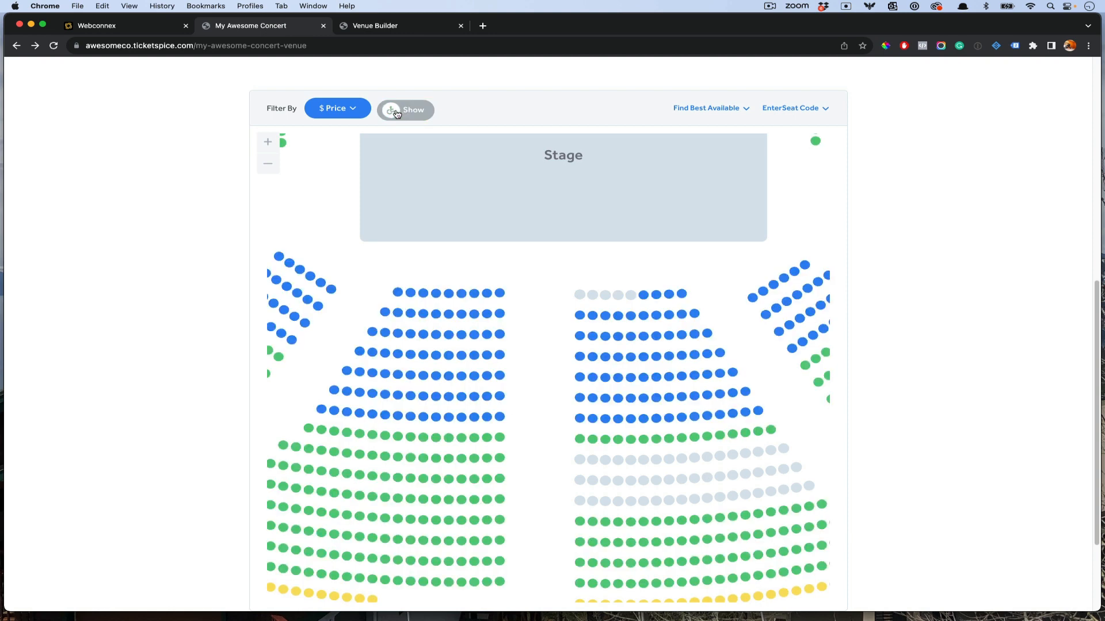
Step: Filter the seat map by price to Standard tickets, hiding the $40 seats
click(339, 112)
click(335, 169)
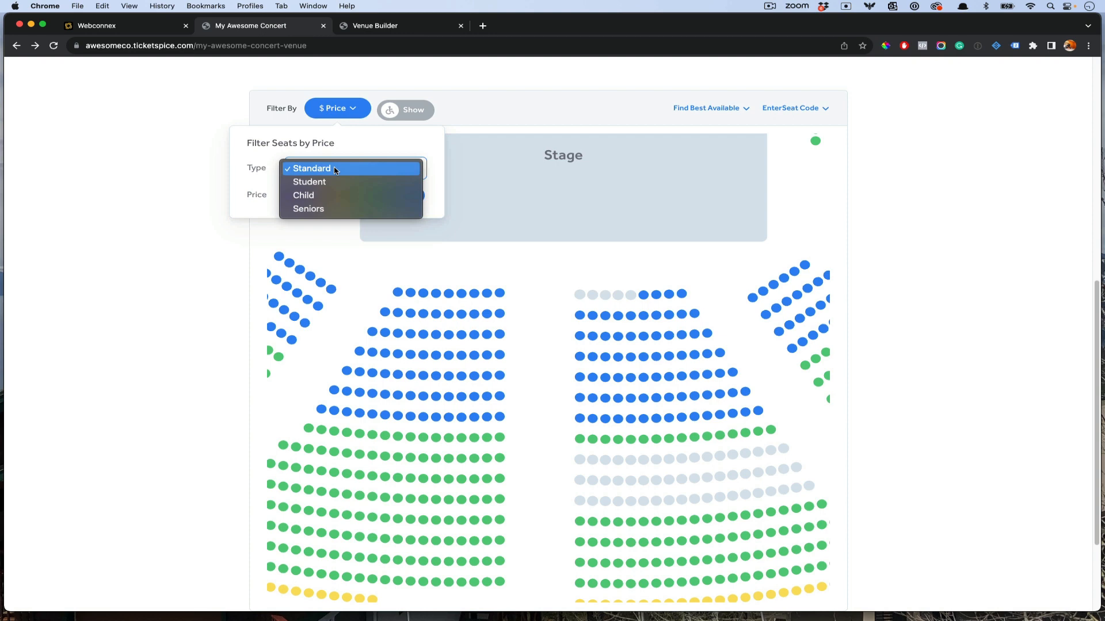
click(358, 151)
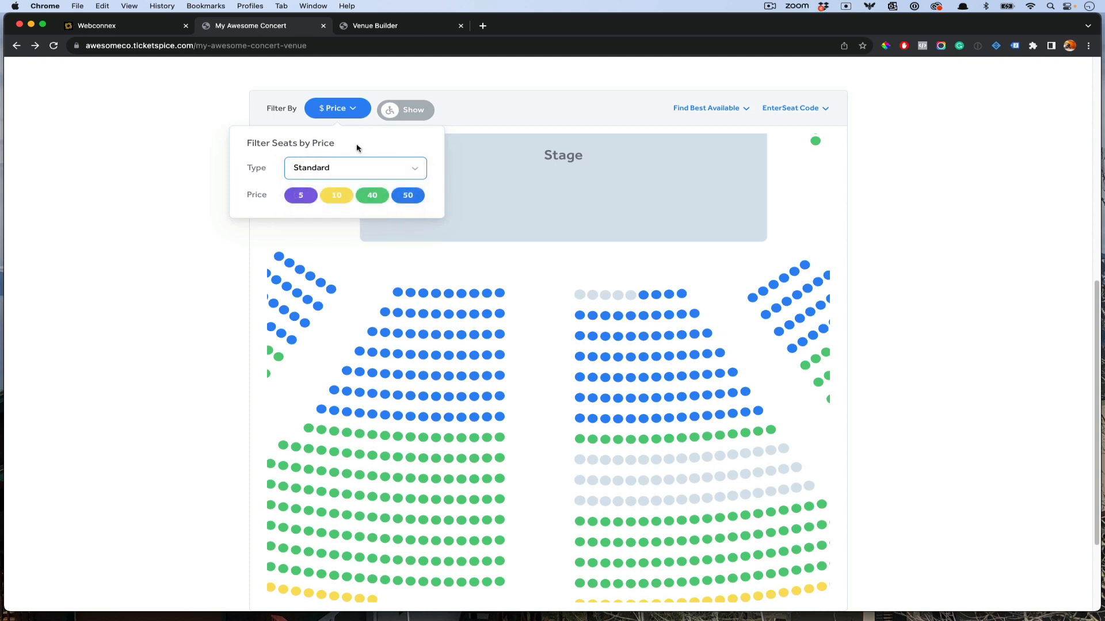
click(380, 200)
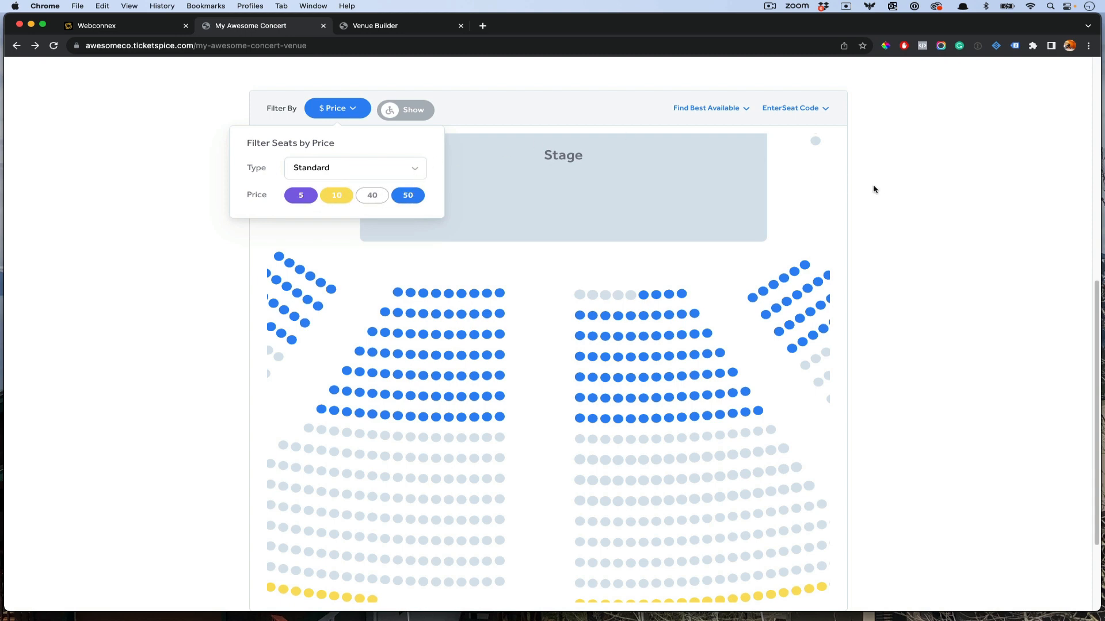
click(893, 235)
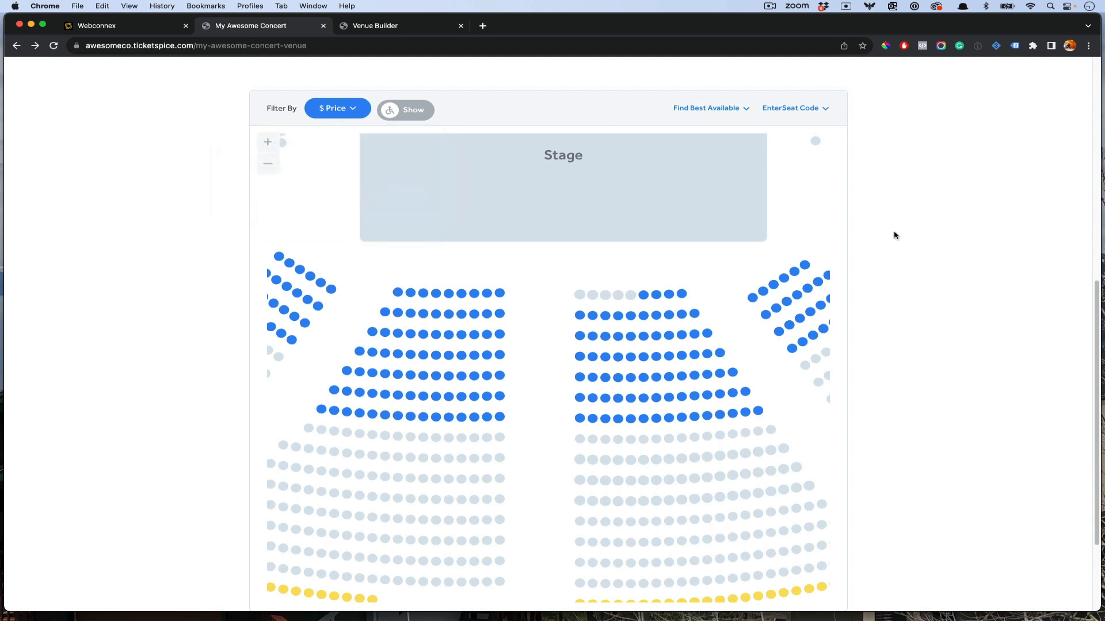
Step: Add Section 4 Row D, Seat 2 to the order and proceed to the $53.00 checkout
click(578, 346)
click(413, 232)
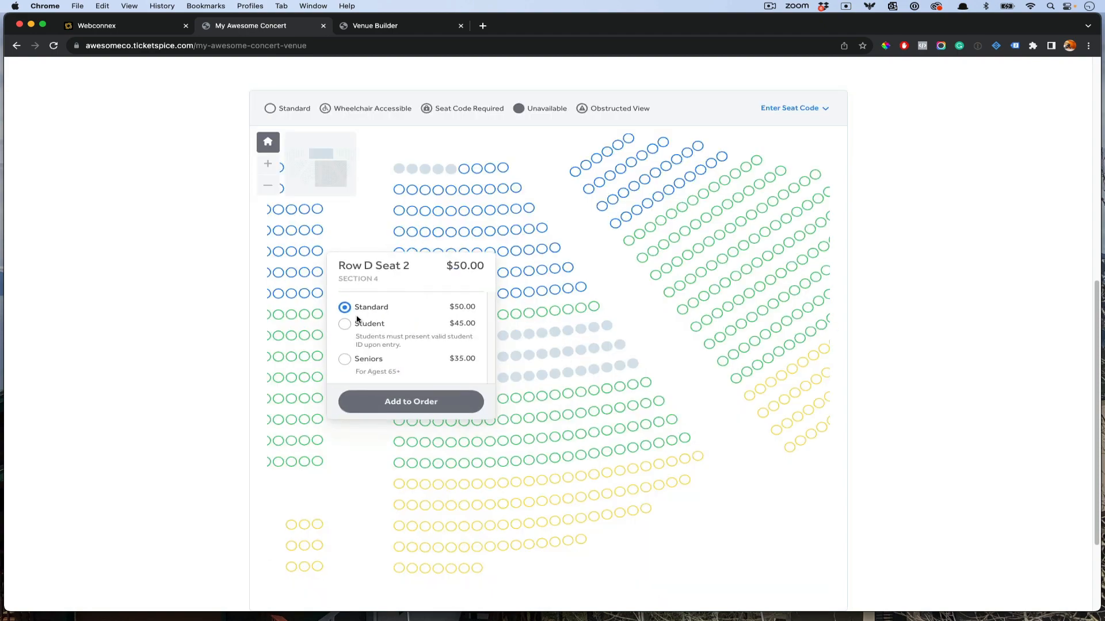
click(407, 406)
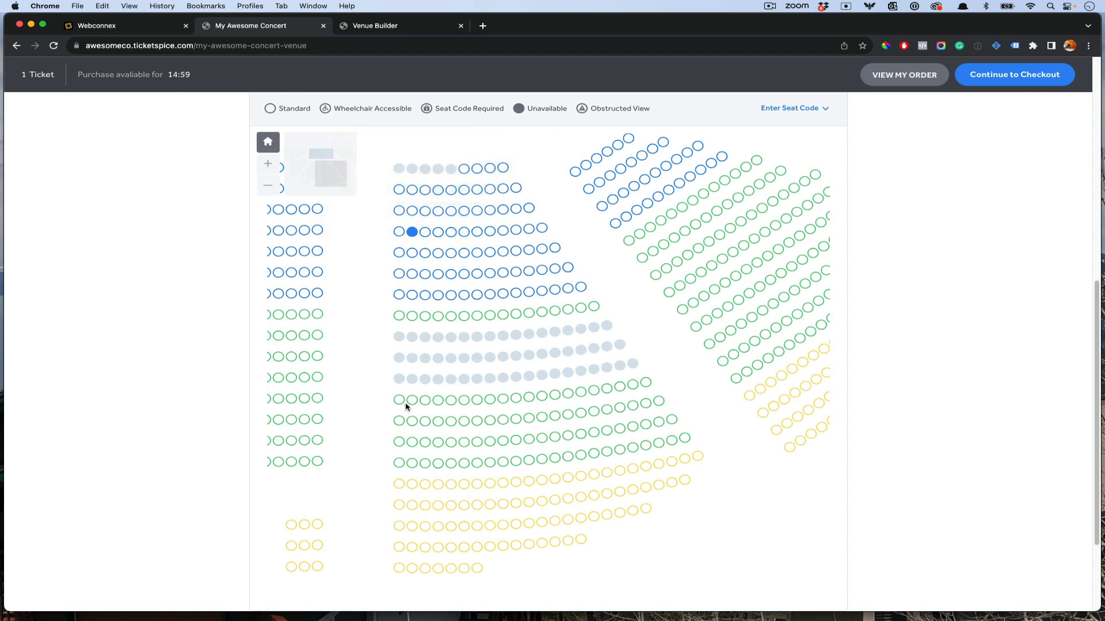
click(926, 78)
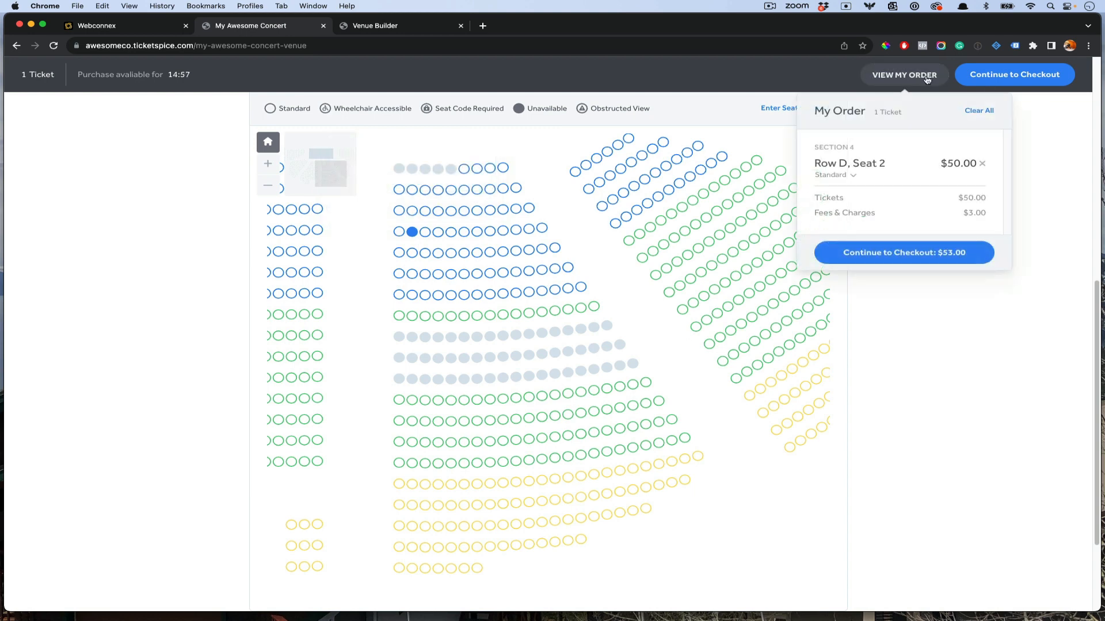
click(923, 254)
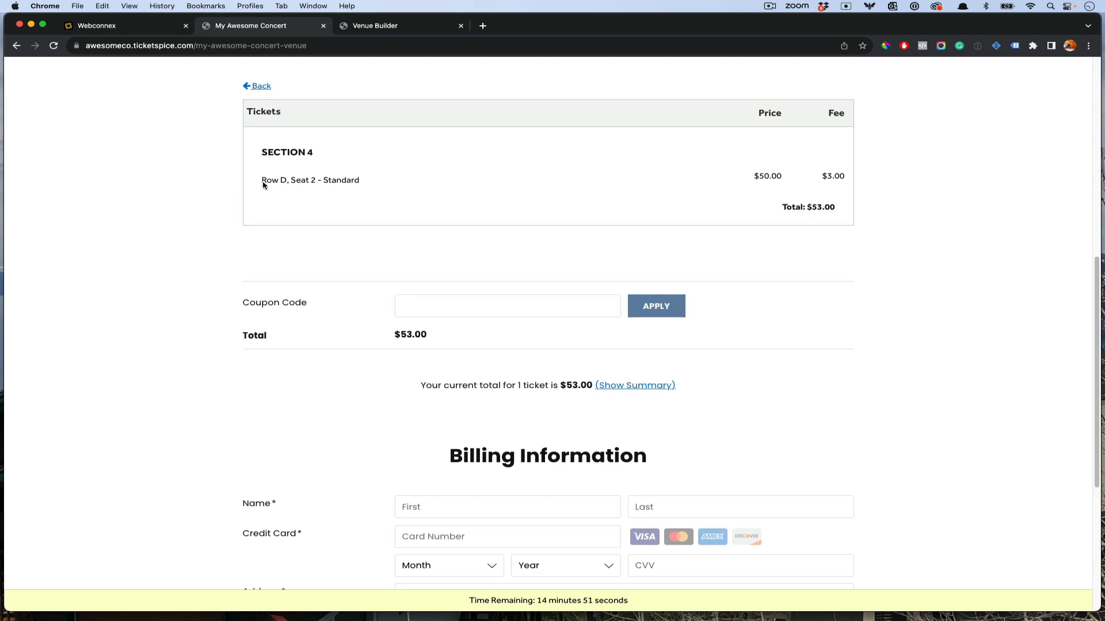
scroll(426, 287, down, 1)
scroll(590, 282, down, 5)
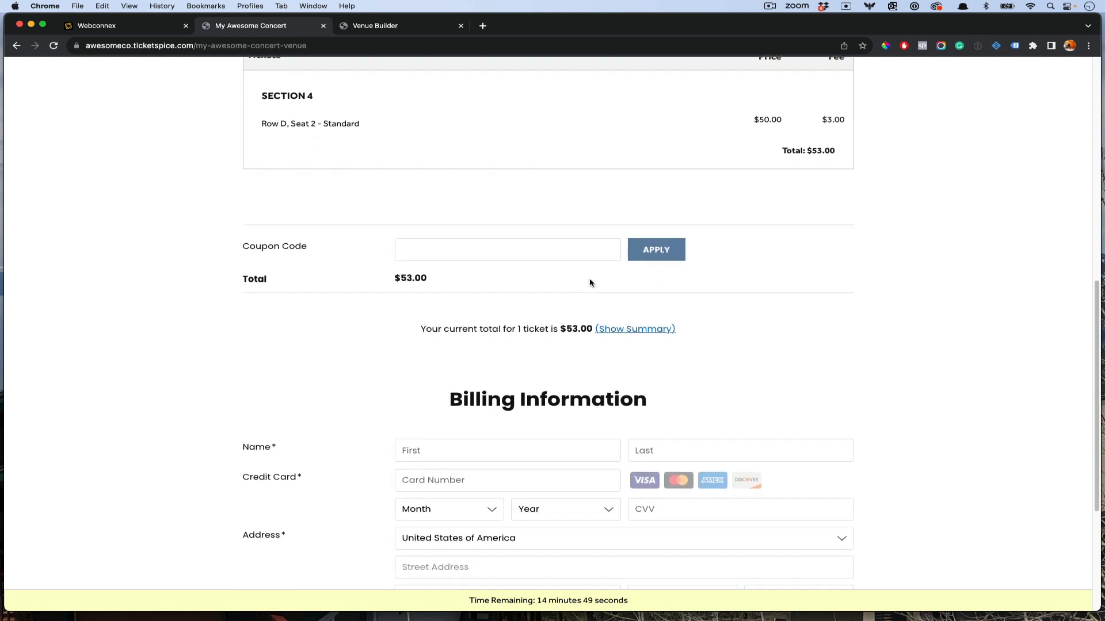
scroll(589, 282, up, 10)
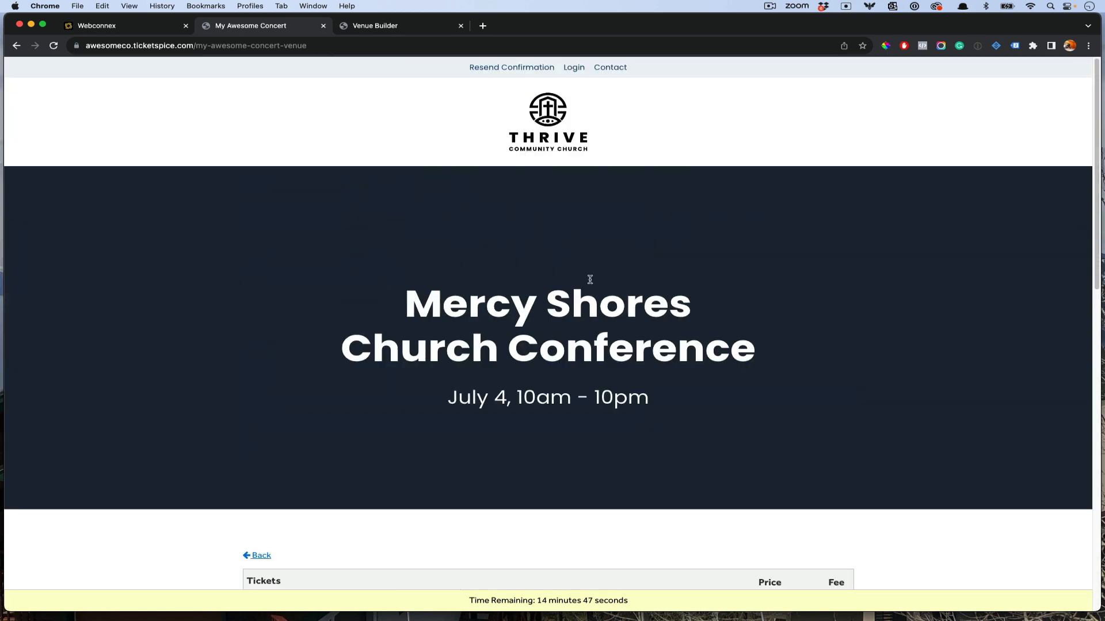
Step: Close the live concert tab, copy the five-seat hold's link, and open a new browser tab
click(323, 27)
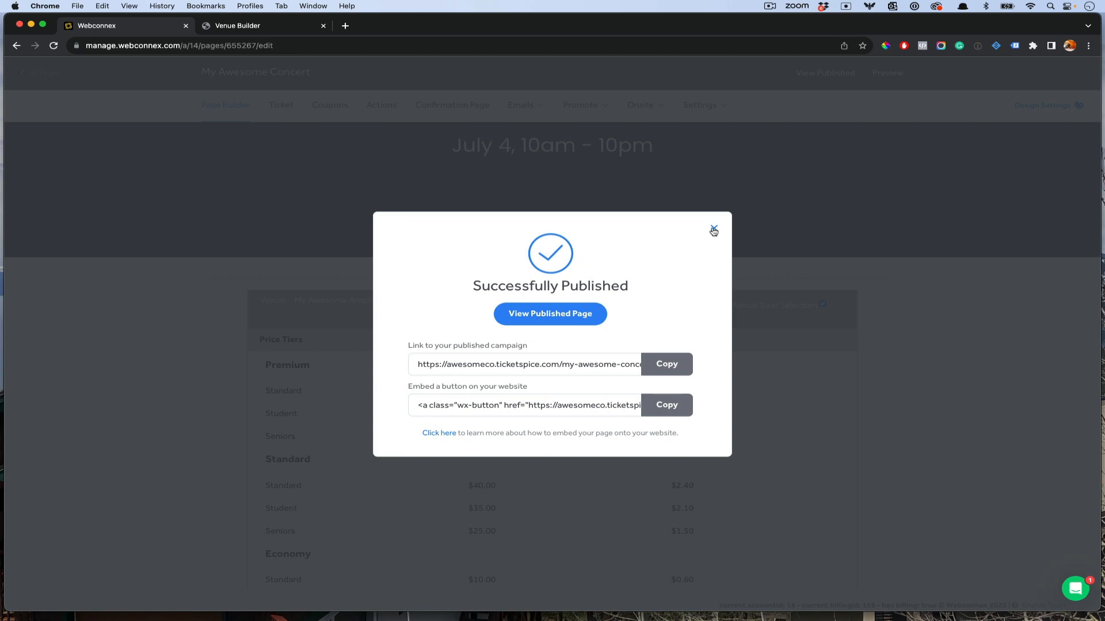
click(714, 231)
scroll(700, 226, down, 5)
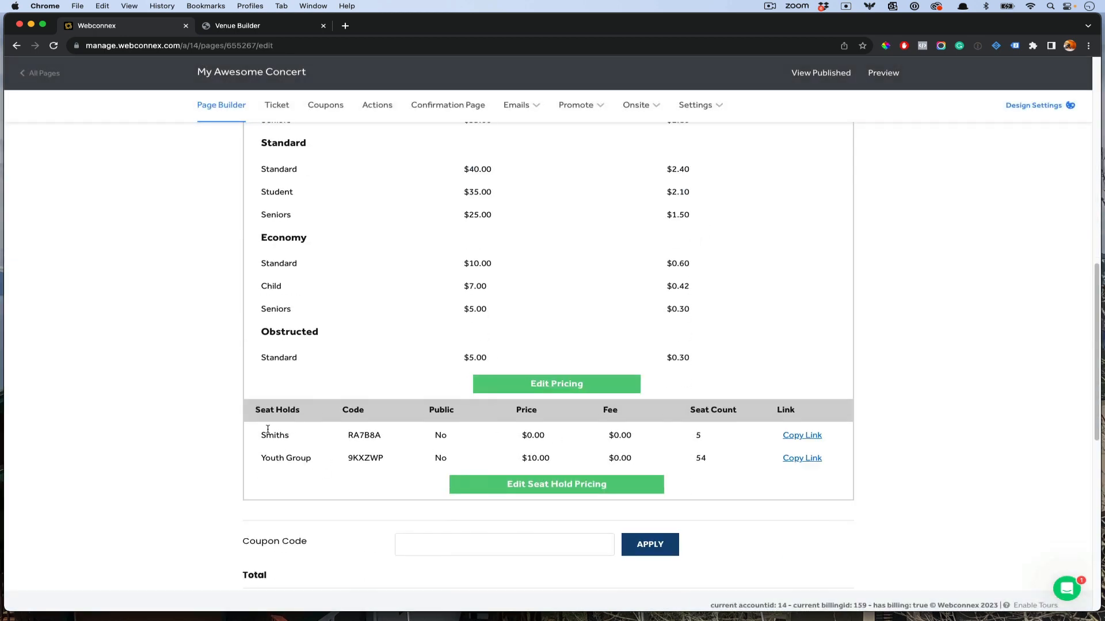
click(796, 439)
click(345, 26)
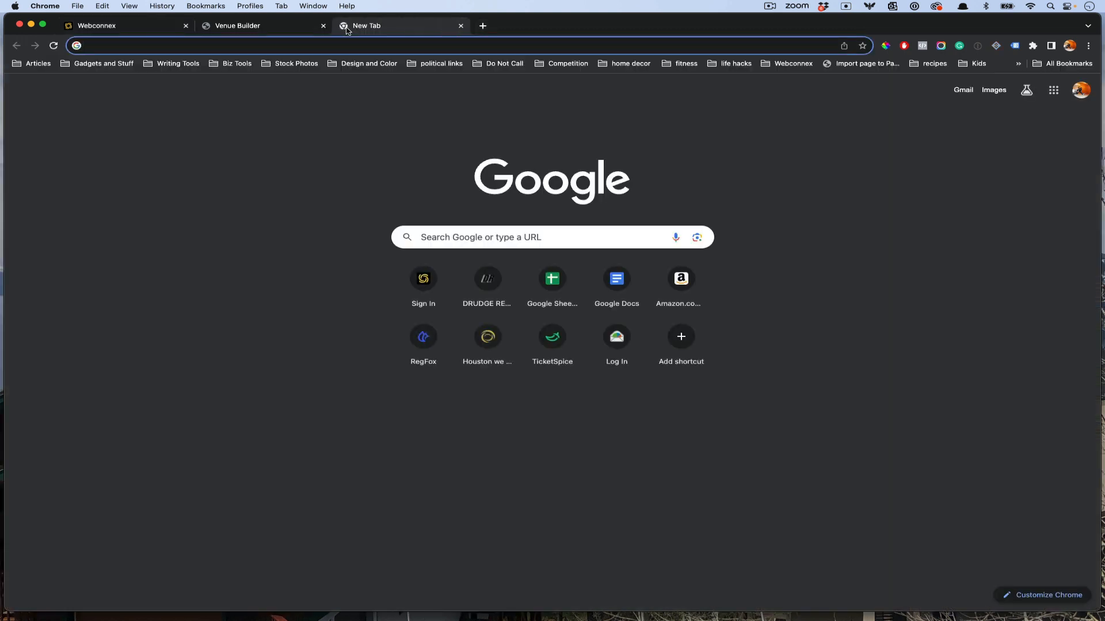
Step: Load the five-seat hold link and review its free Row A seats in the order
key(Return)
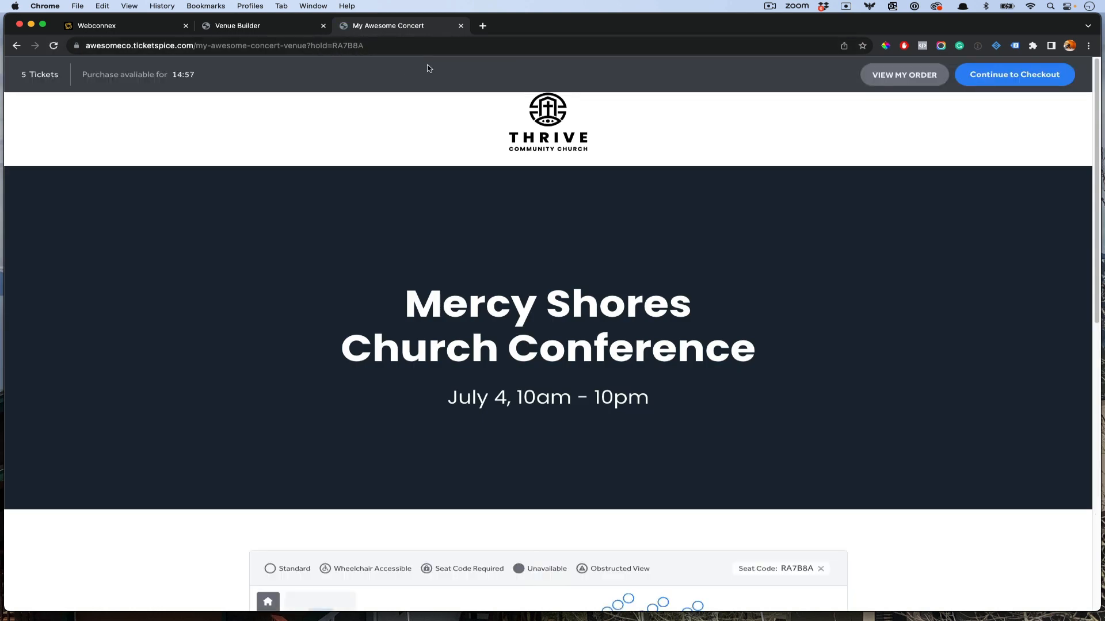
scroll(529, 180, down, 5)
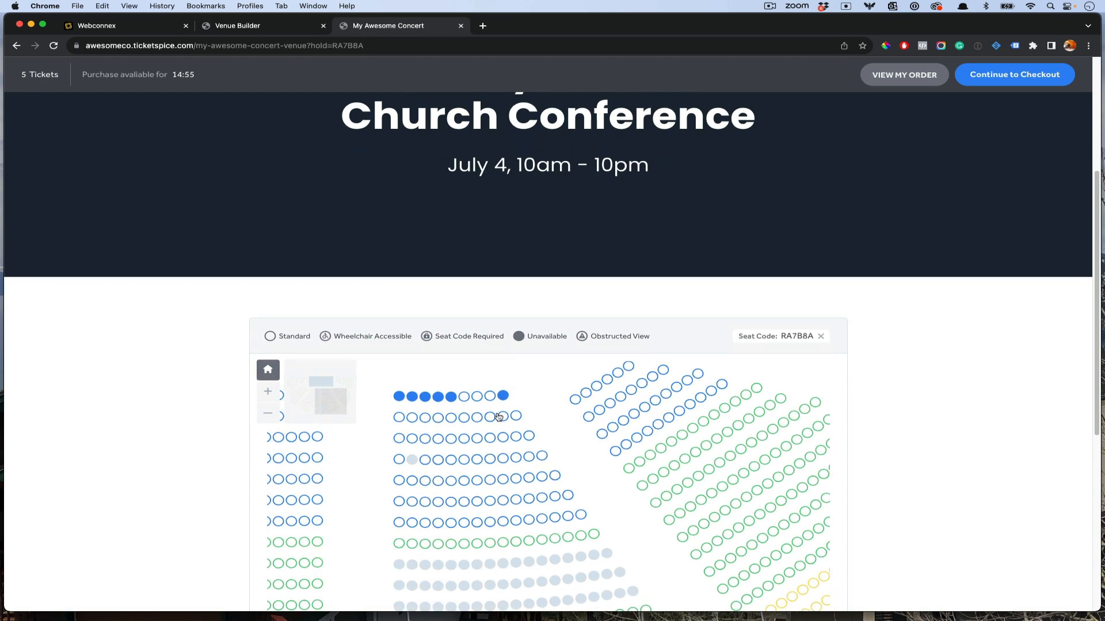
scroll(492, 418, down, 1)
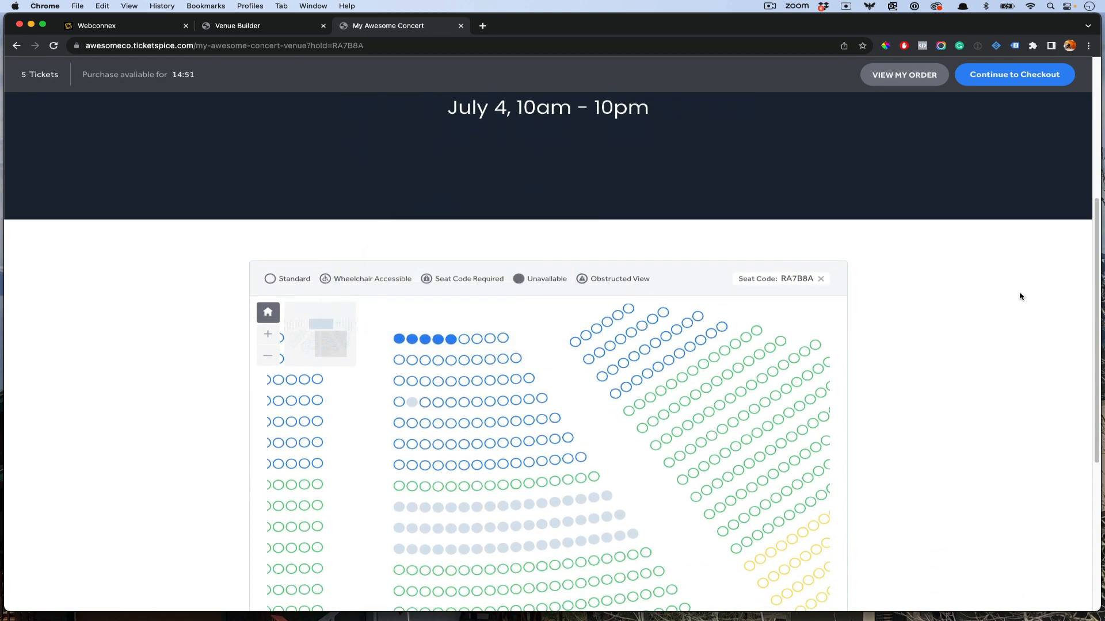
scroll(956, 318, down, 3)
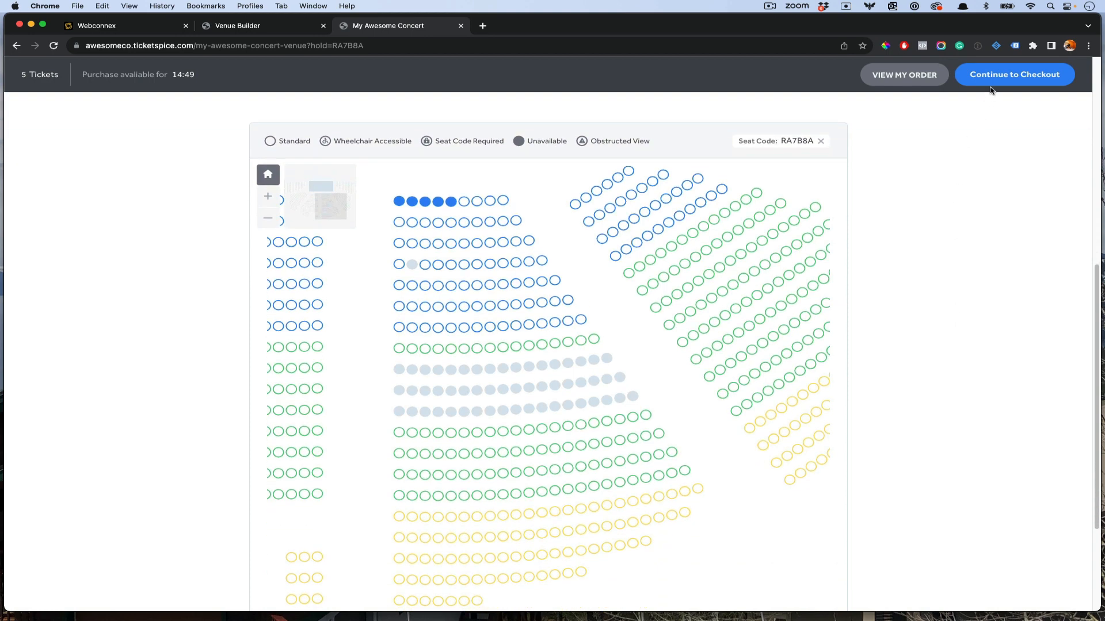
click(921, 78)
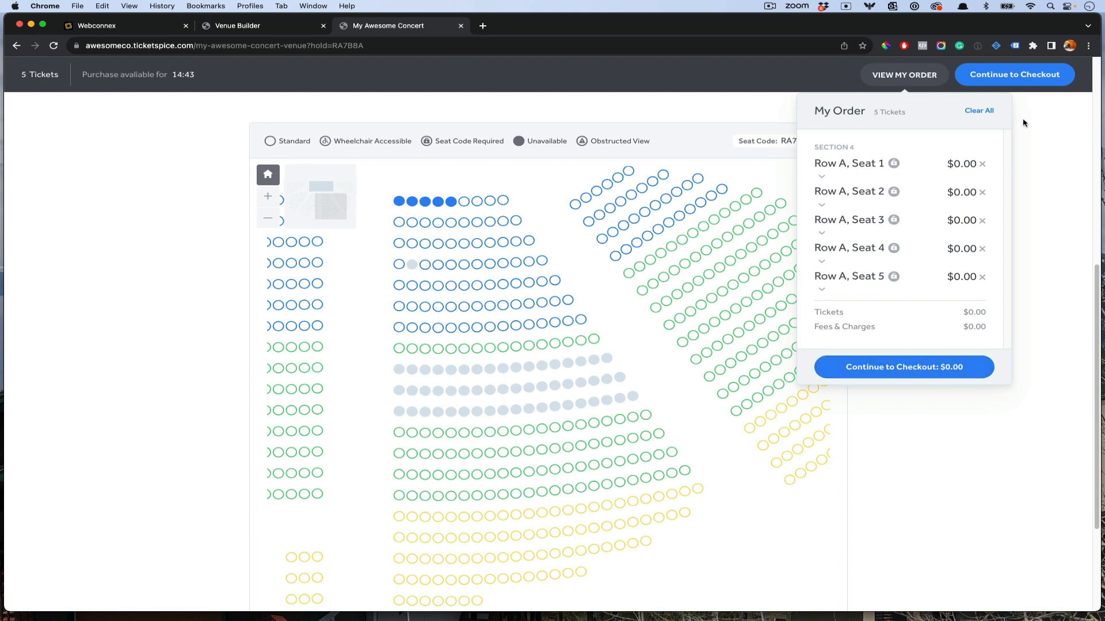
Step: Clear all held seats from the order, check the prefilled seat code, and return to the seat-hold table
click(979, 111)
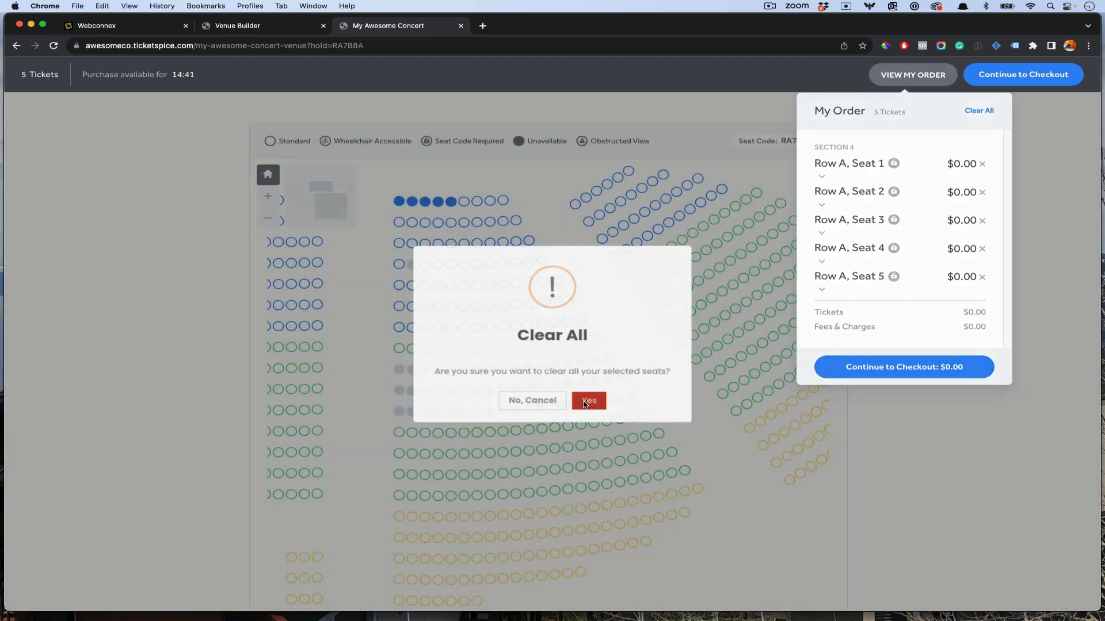
click(584, 404)
click(825, 142)
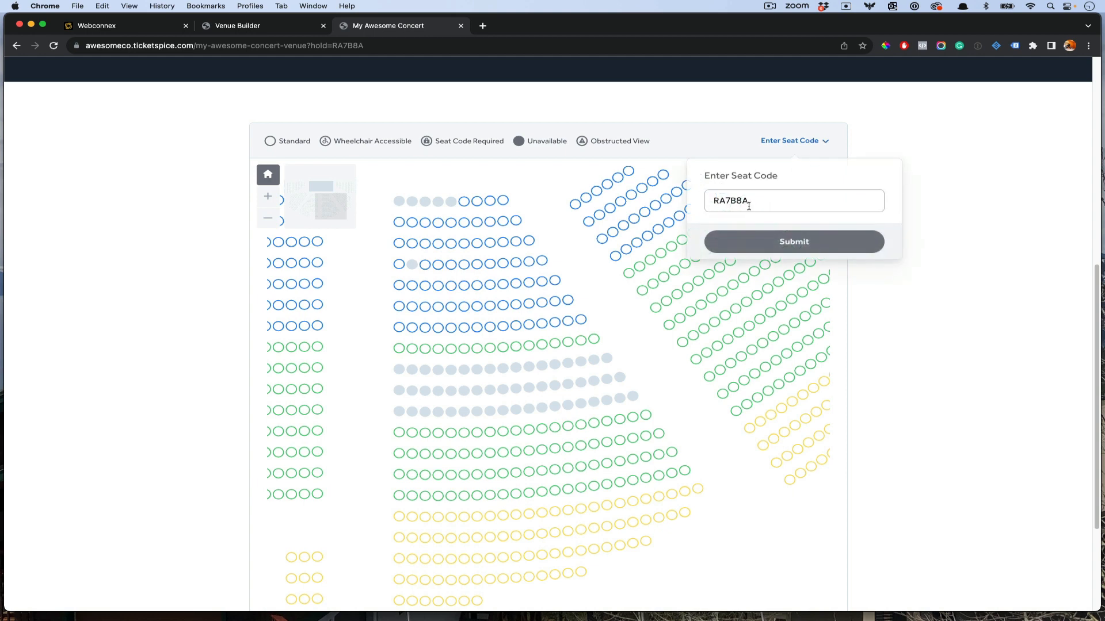
drag(713, 201, 749, 205)
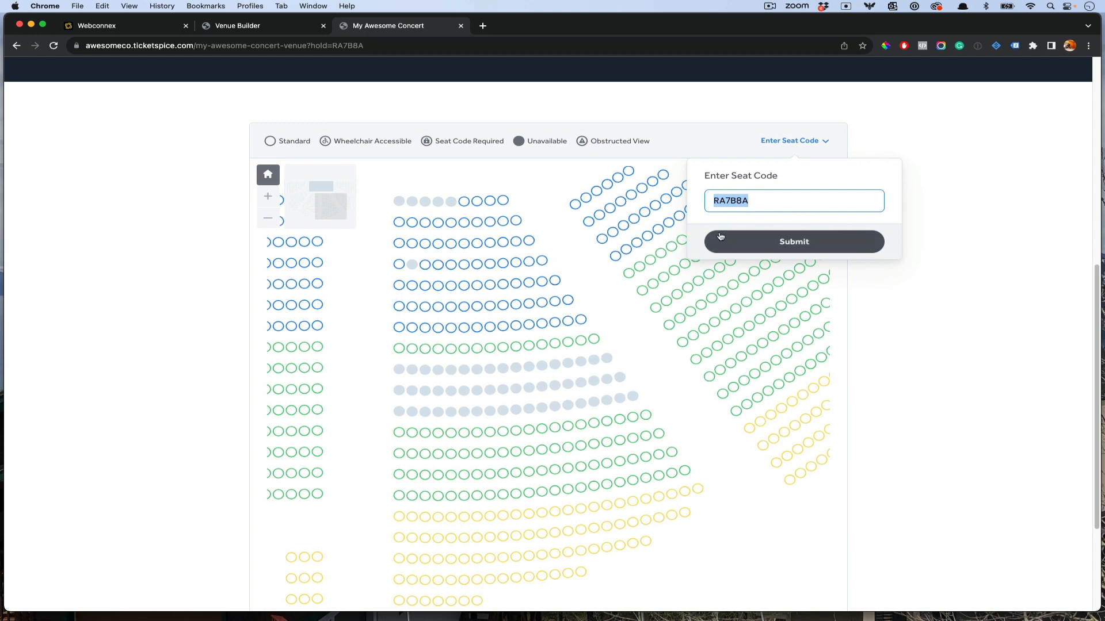
click(125, 28)
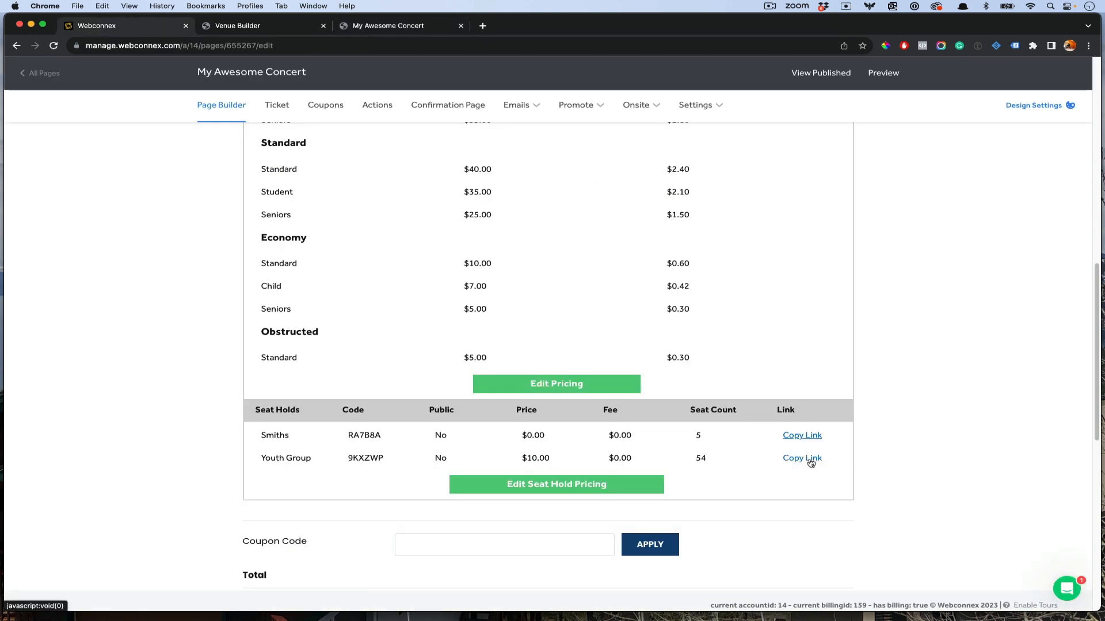
Step: Load the Youth Group hold link and confirm a held Row I seat sells for $10.00
click(385, 33)
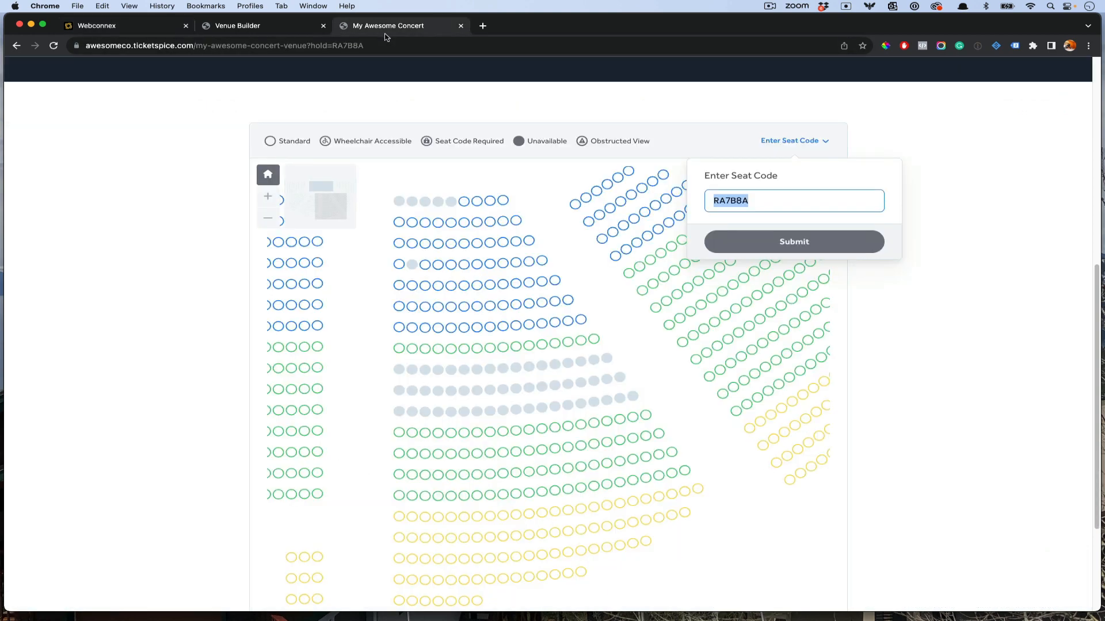
click(435, 40)
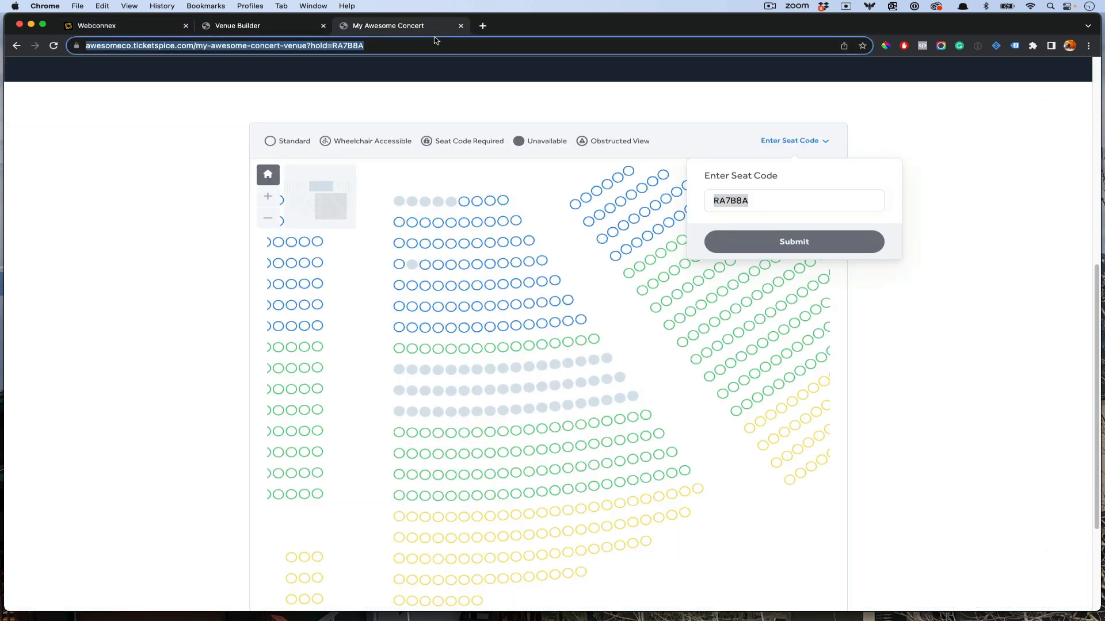
key(Return)
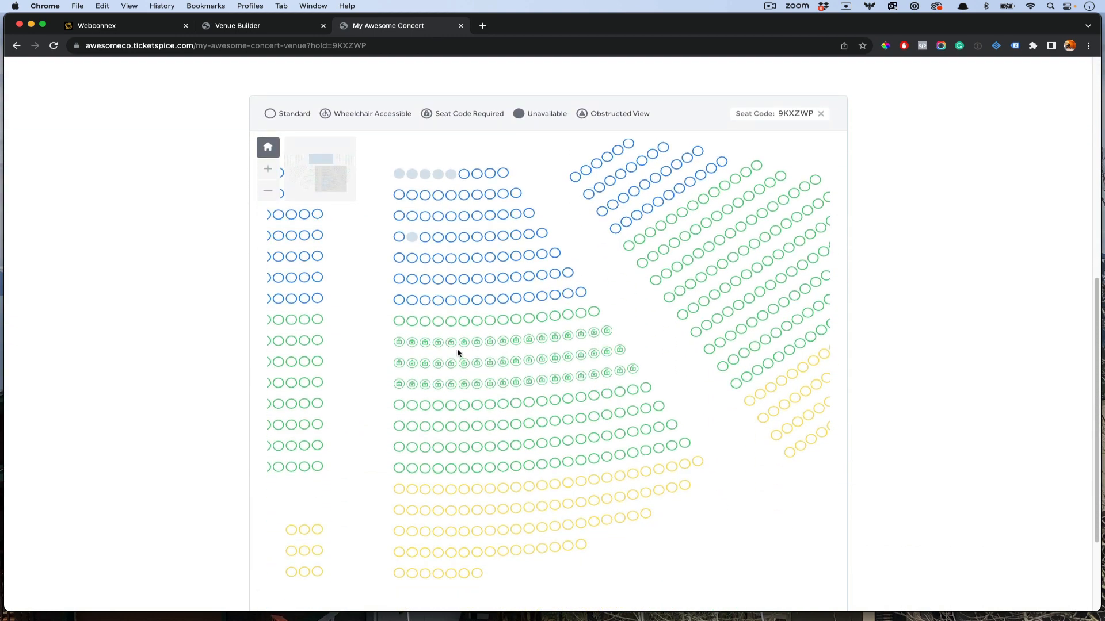
click(490, 341)
scroll(980, 328, up, 8)
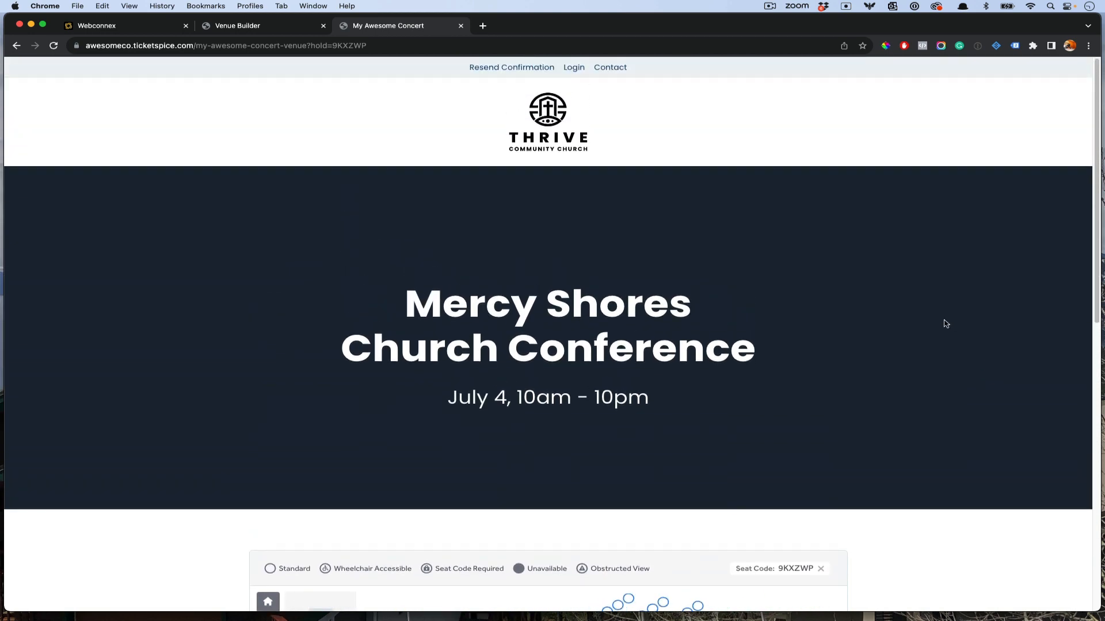
click(261, 27)
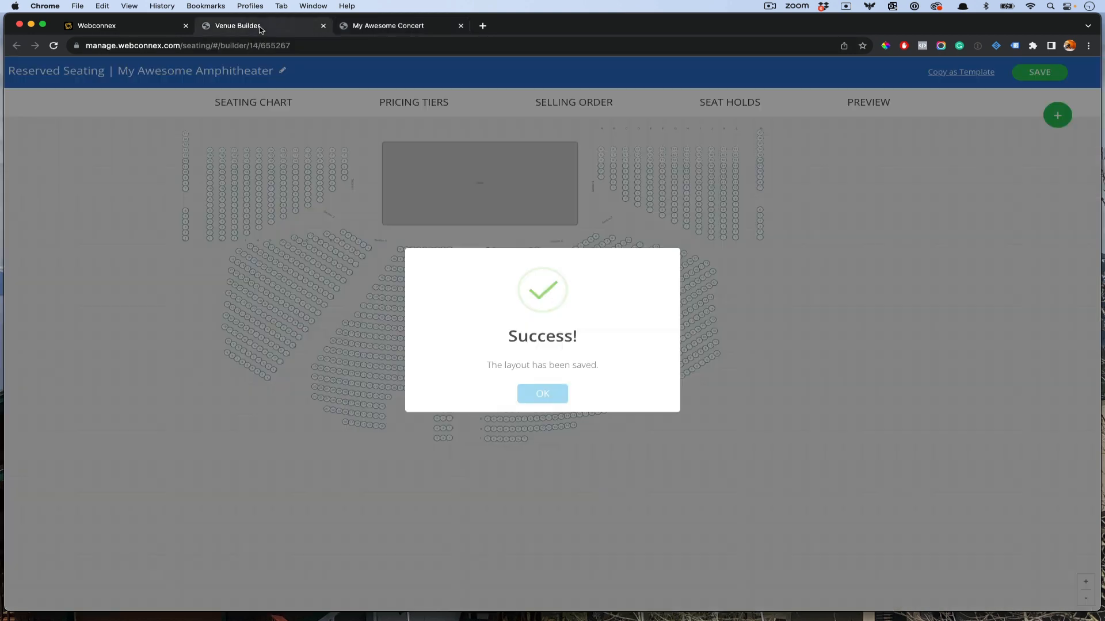
Step: Dismiss the Success notice and bring back My Awesome Concert's builder showing the My Awesome Amphitheater venue and its price tiers
click(555, 396)
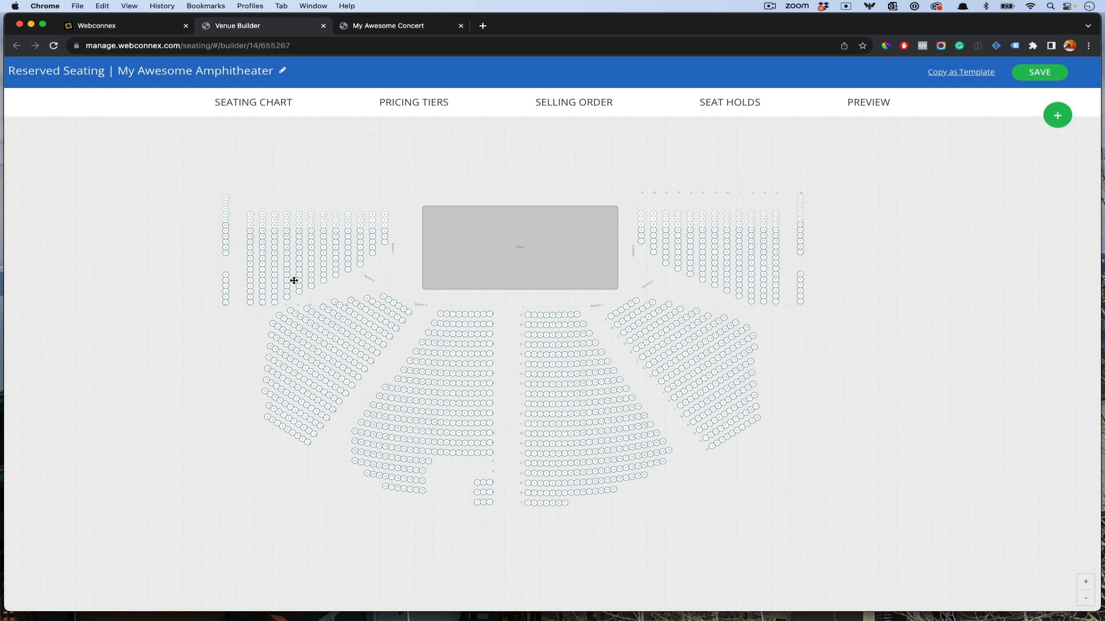
click(137, 28)
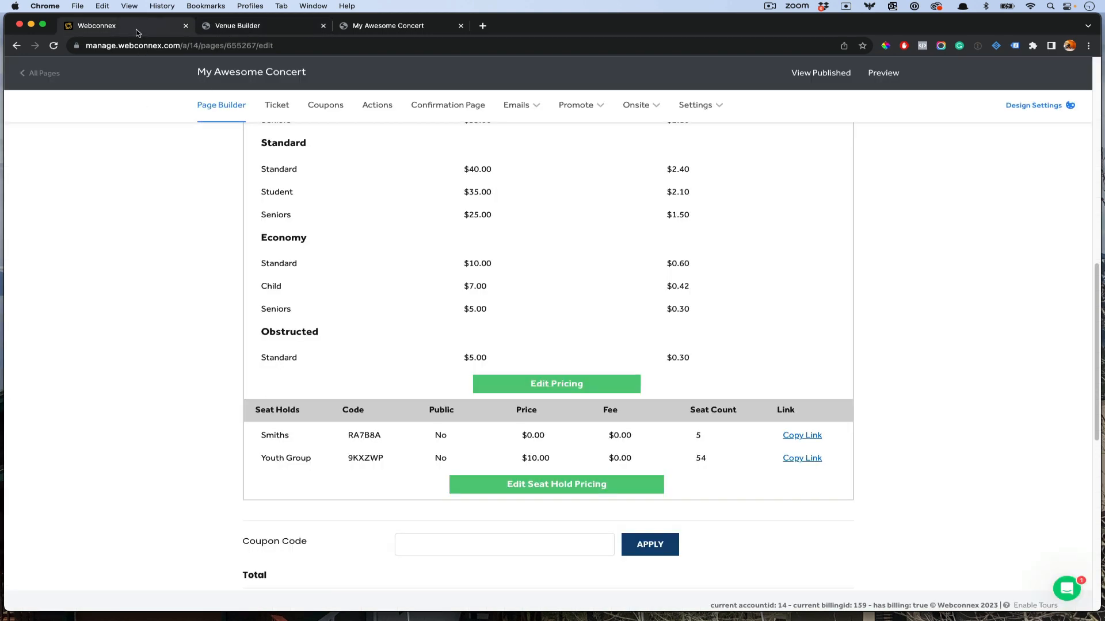
scroll(814, 296, up, 3)
scroll(780, 286, up, 4)
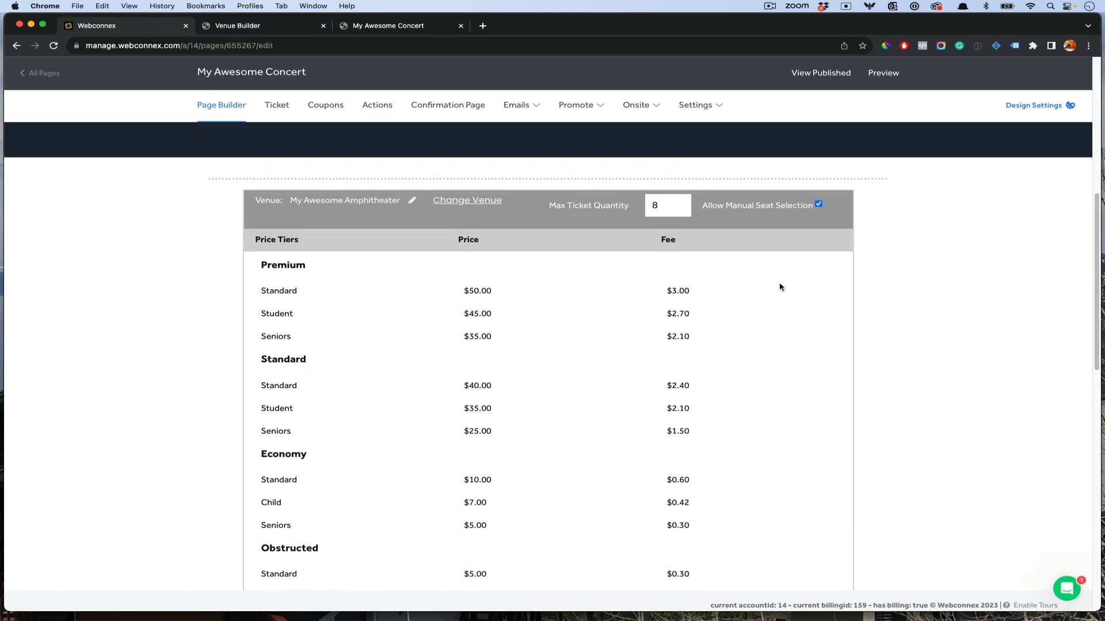